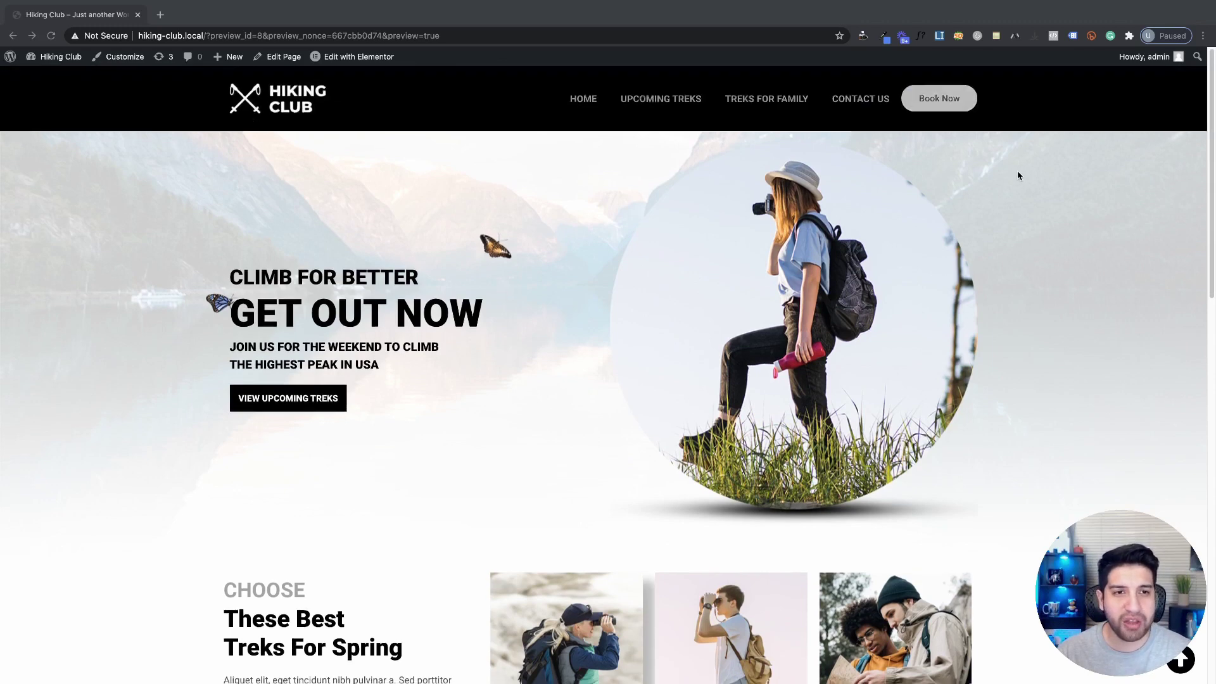
Examine how the Hiking Club page's header behaves while scrolling, at desktop size and in a responsive view 514 px wide.
scroll(613, 173, "down", 1)
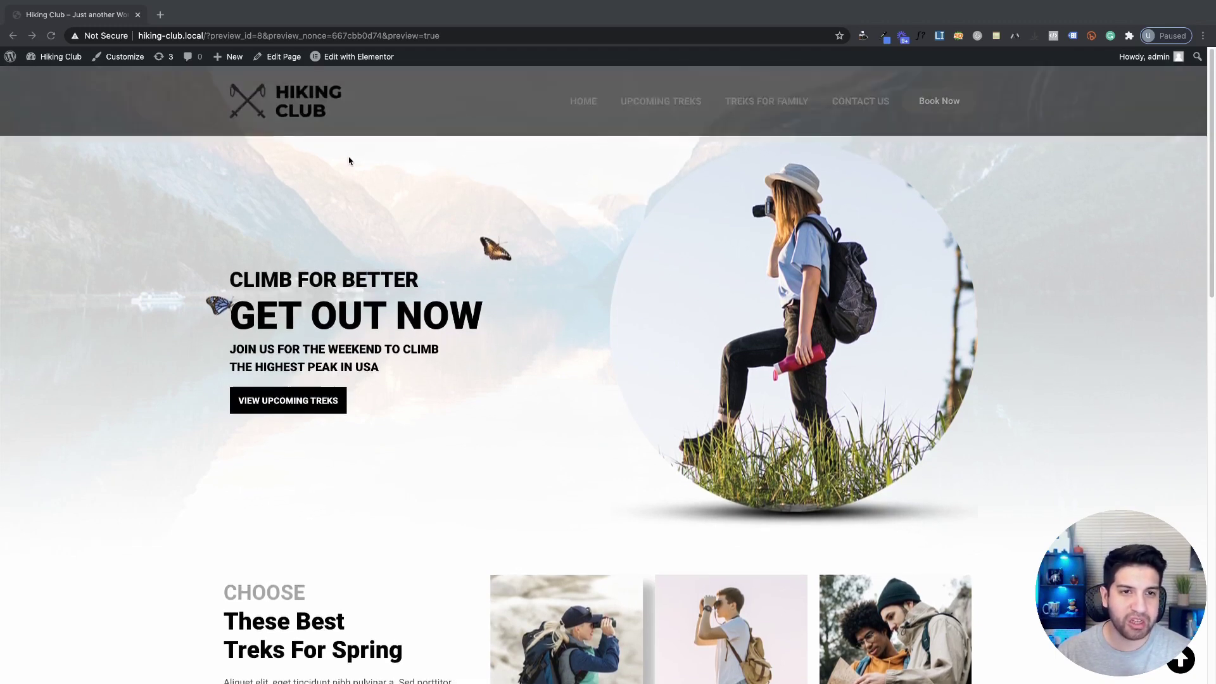
scroll(349, 161, "down", 10)
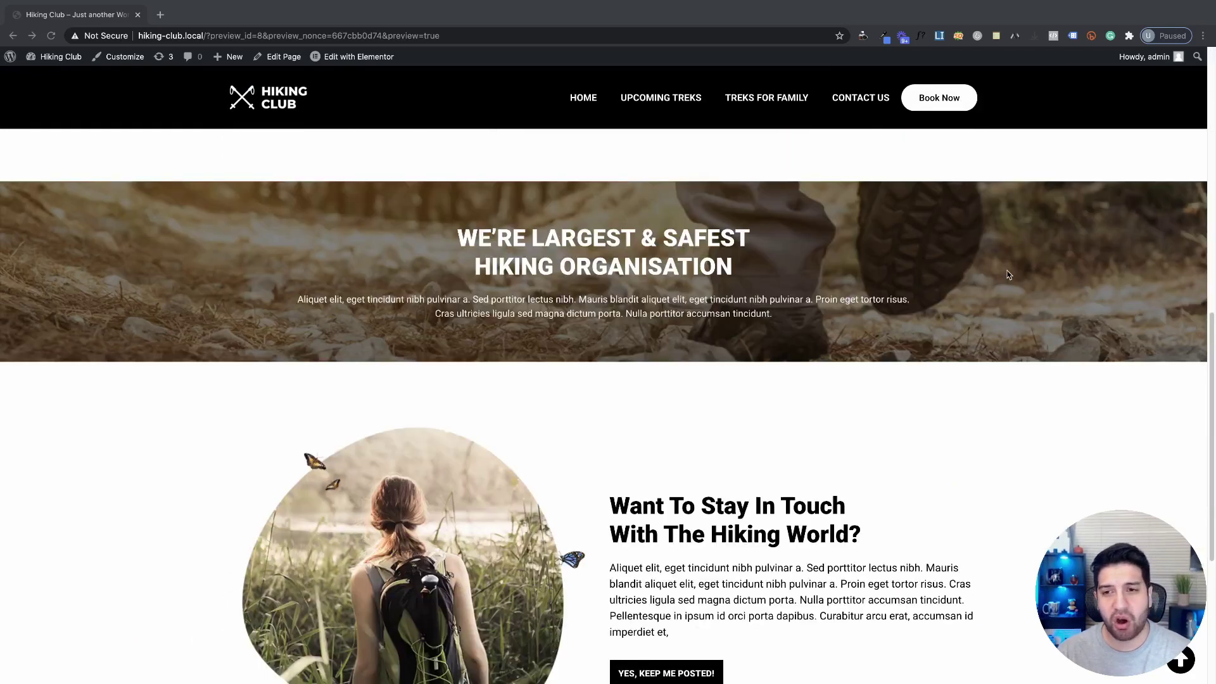
right_click(1009, 275)
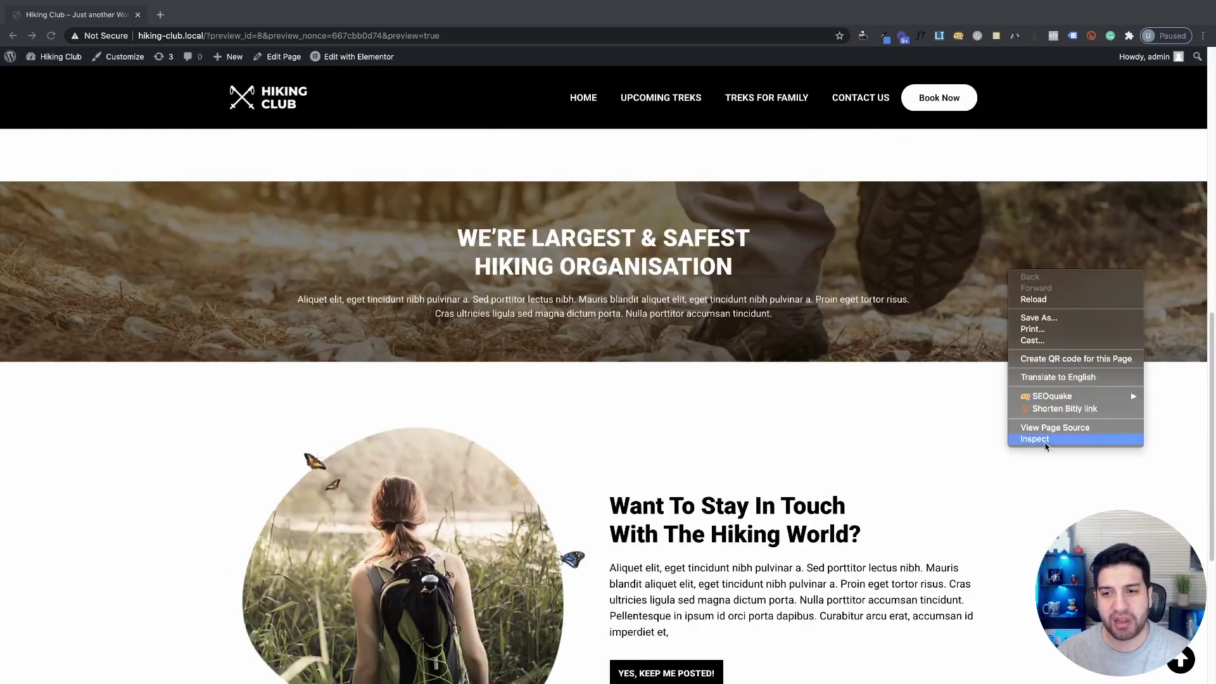
left_click(1015, 439)
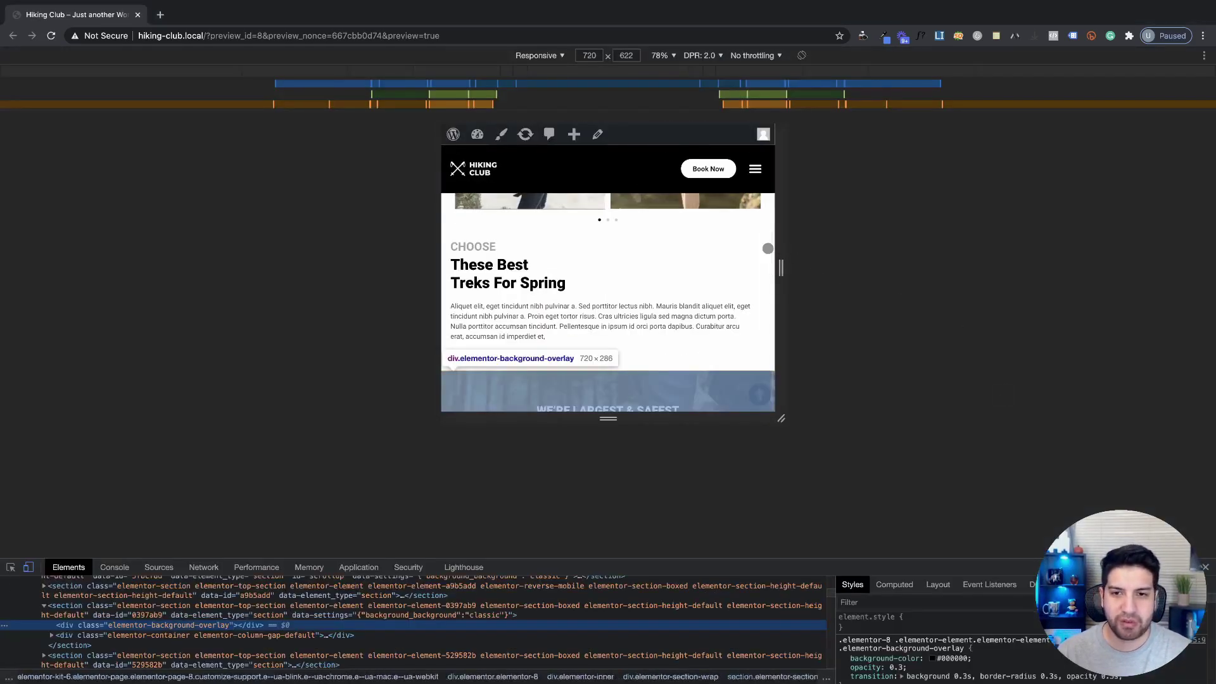
left_click_drag(781, 268, 734, 263)
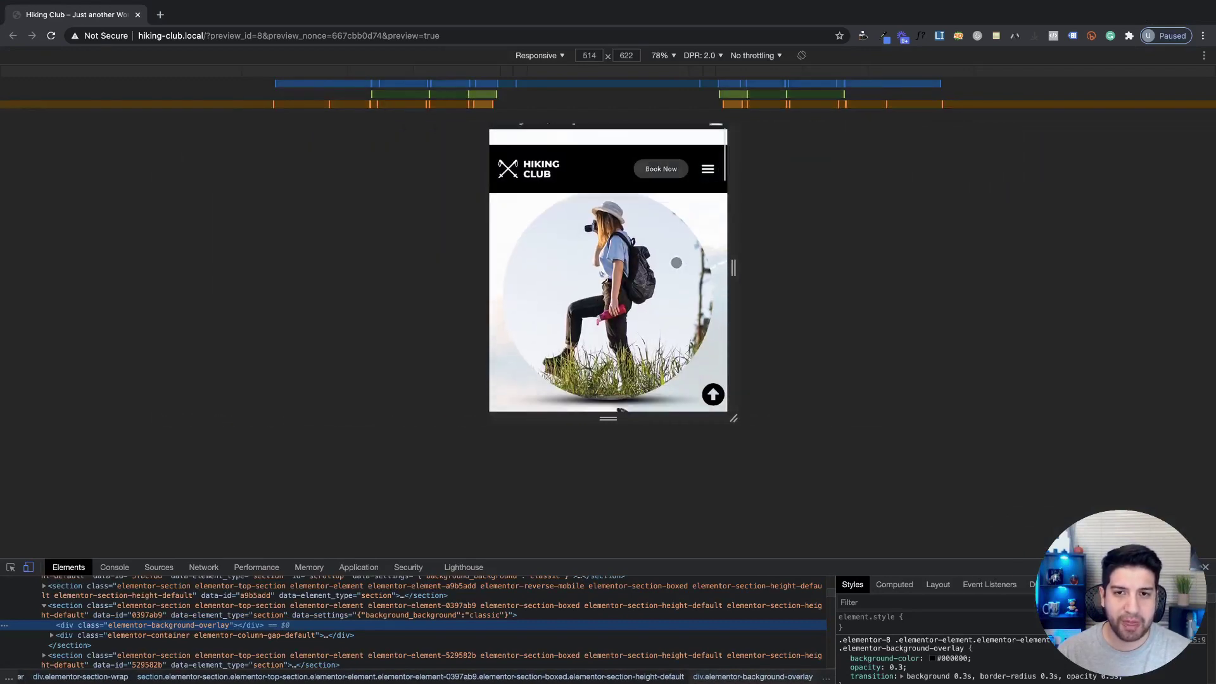
scroll(675, 263, "down", 5)
scroll(673, 262, "up", 6)
scroll(673, 263, "down", 6)
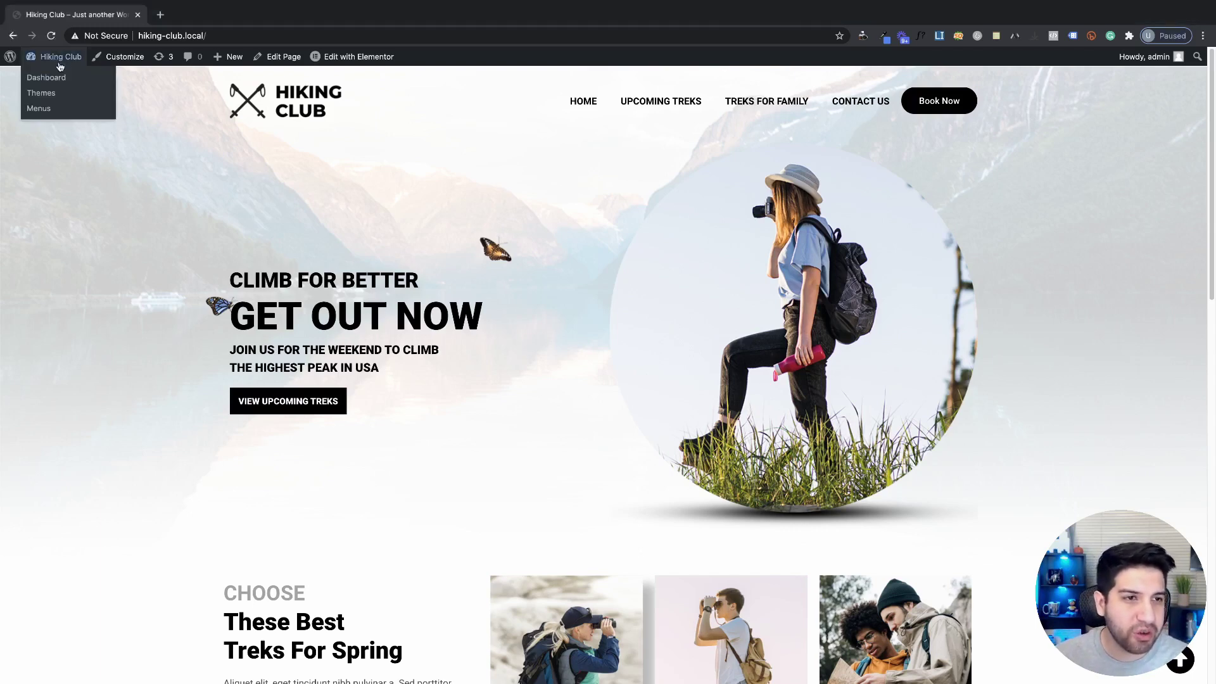
Go to the WordPress admin dashboard of the Hiking Club site and open Elementor's Custom Code page.
left_click(57, 80)
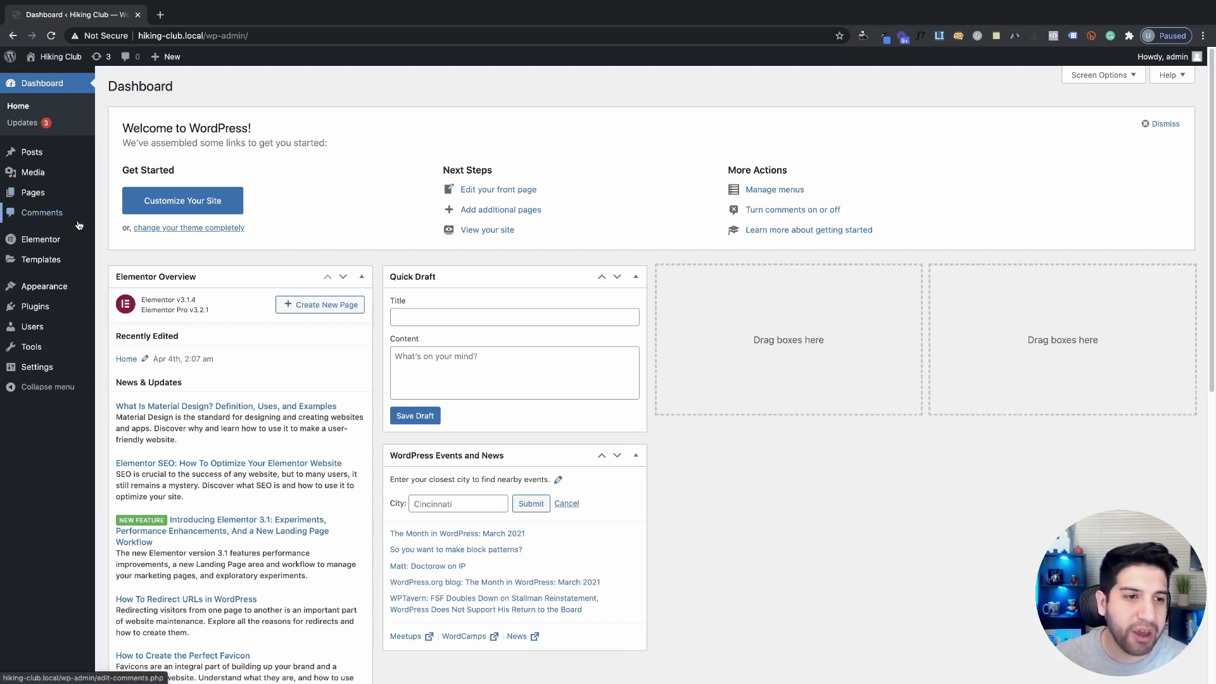
mouse_move(43, 239)
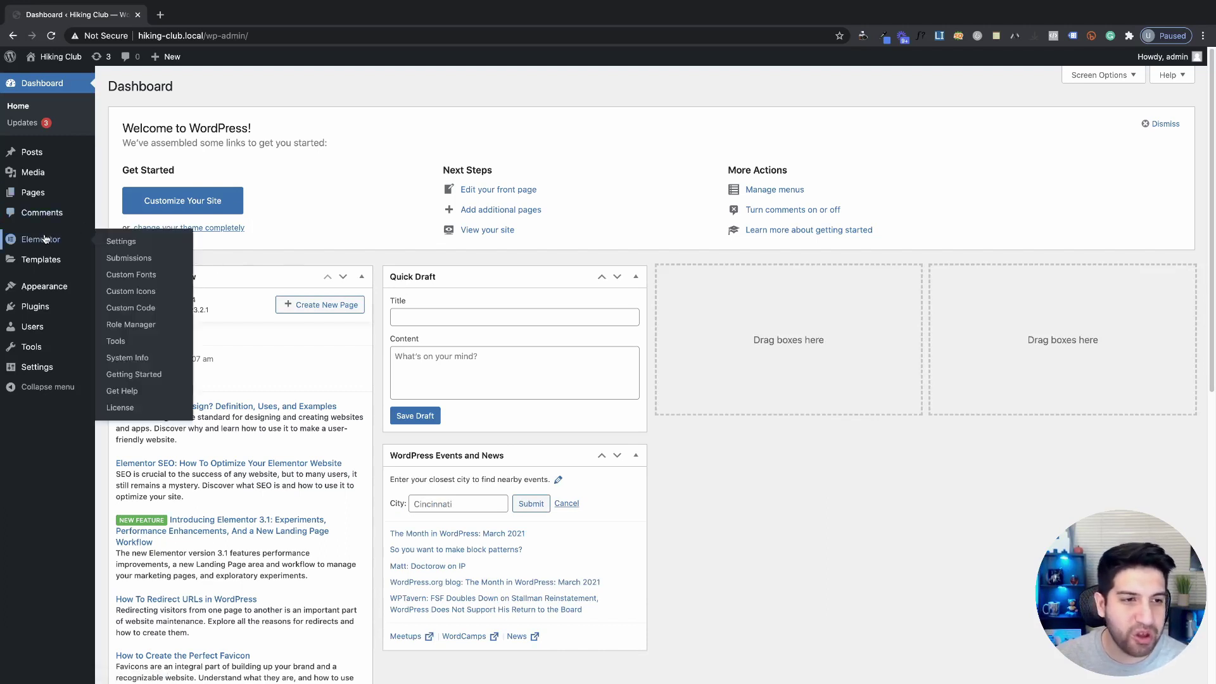
left_click(147, 310)
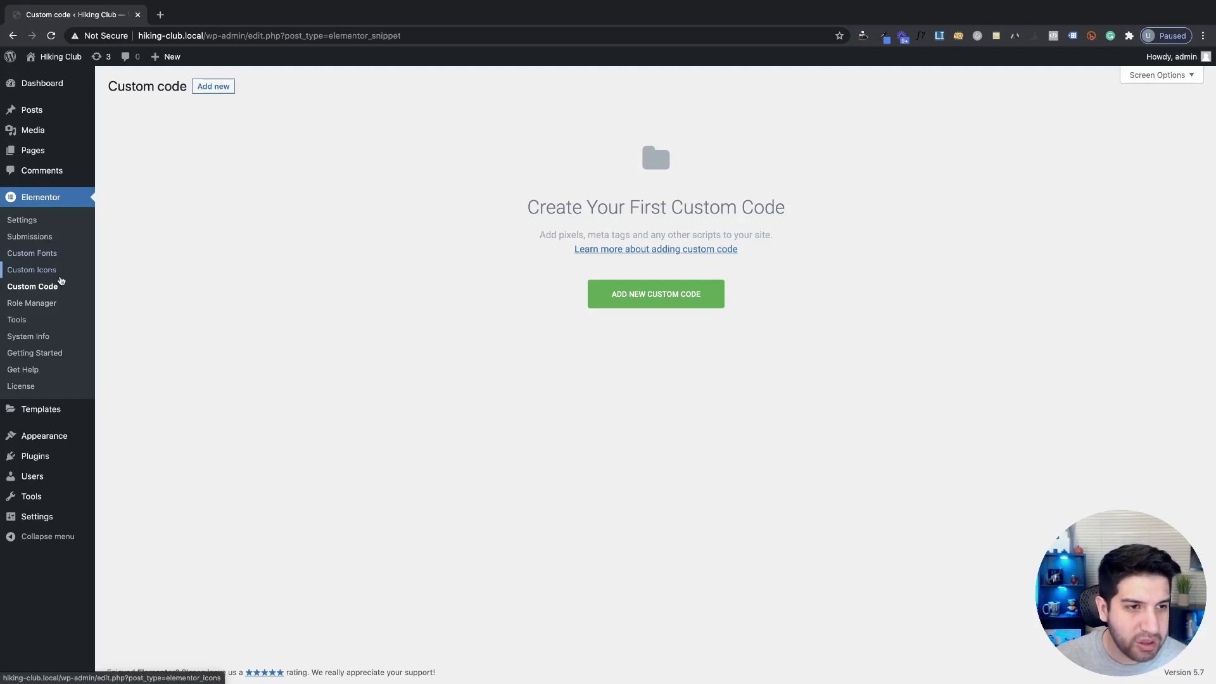
left_click(64, 293)
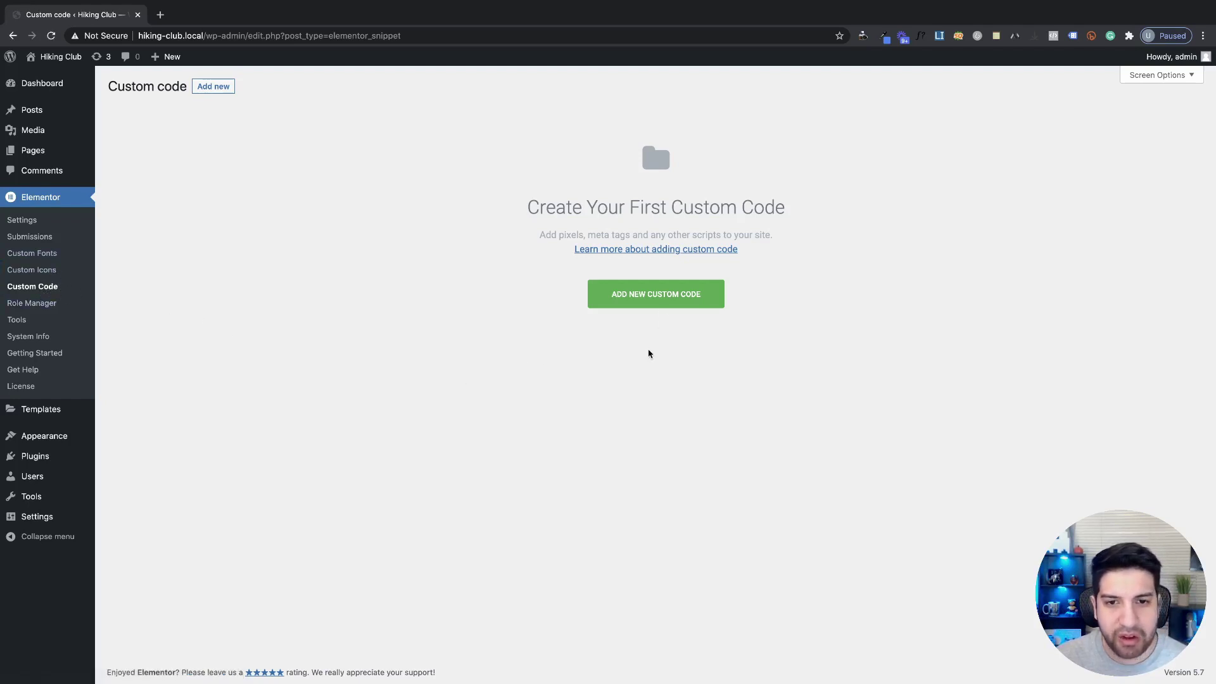
Add a new Elementor custom code entry titled "Header Scrolling Effect".
left_click(654, 300)
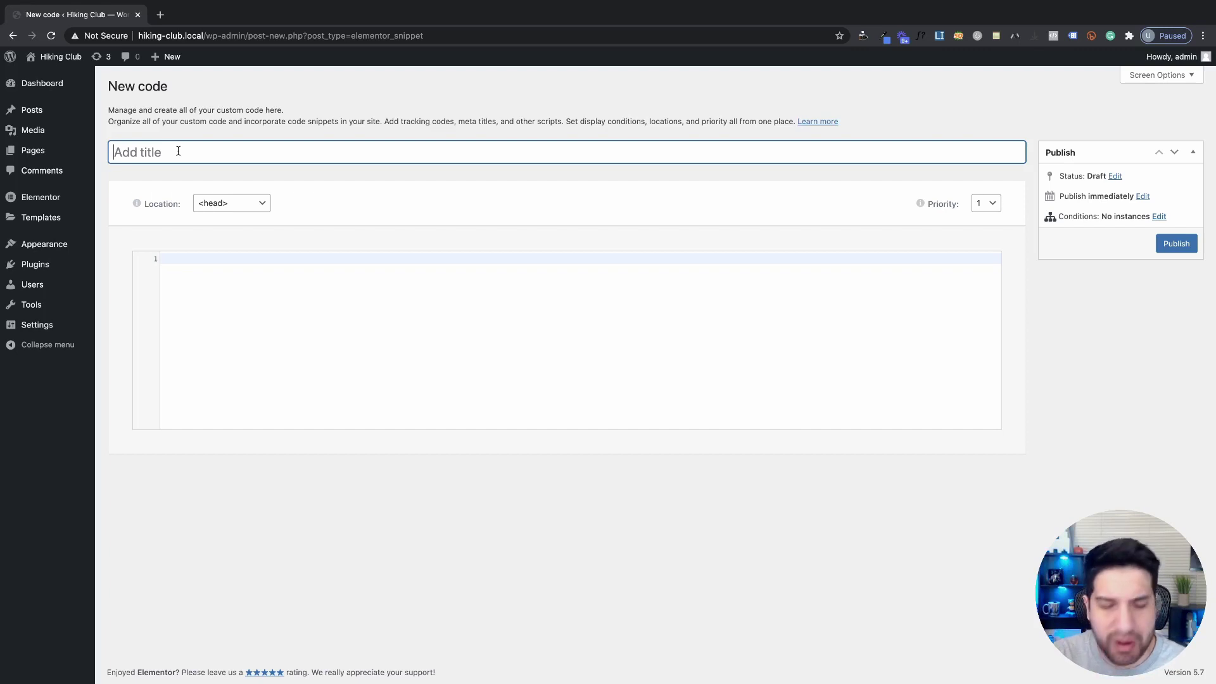
type("Hea")
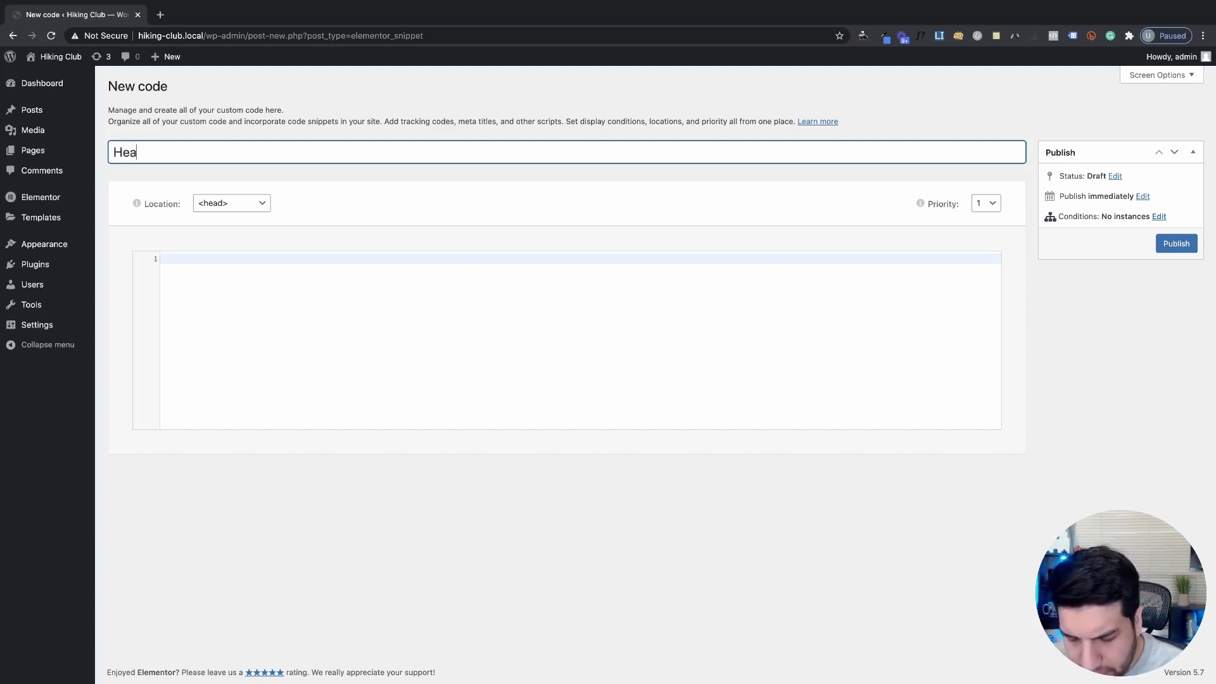
type("der Scr")
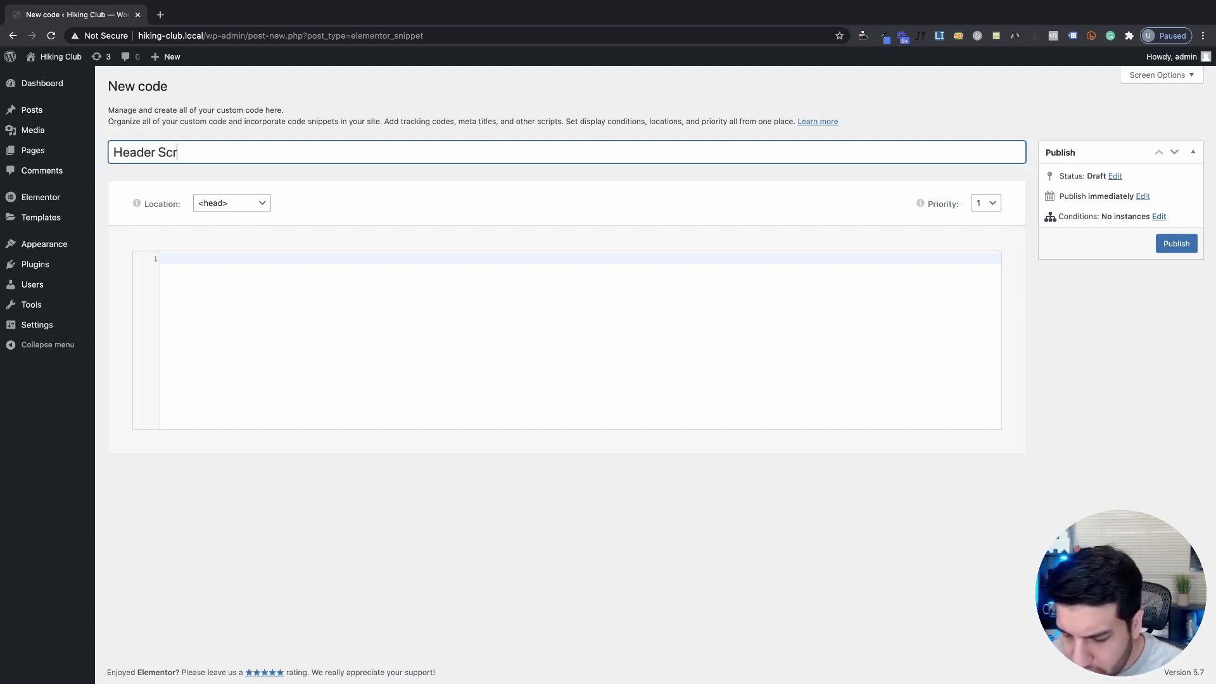
type("olling ")
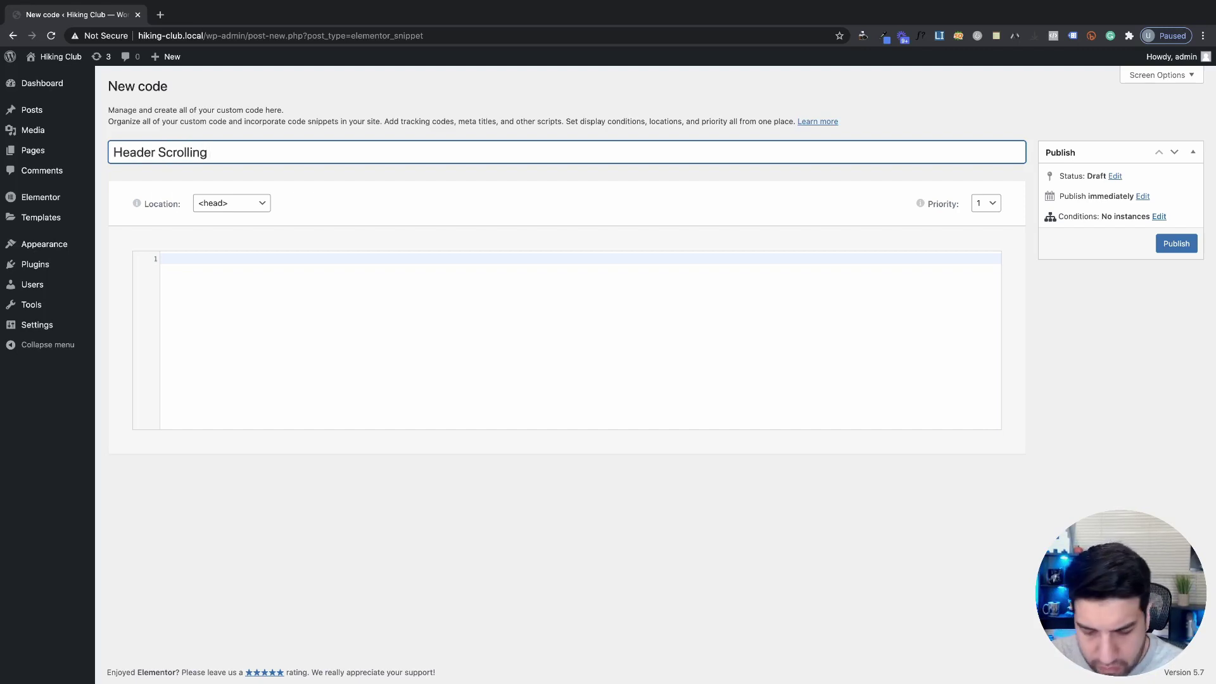
type("Effect")
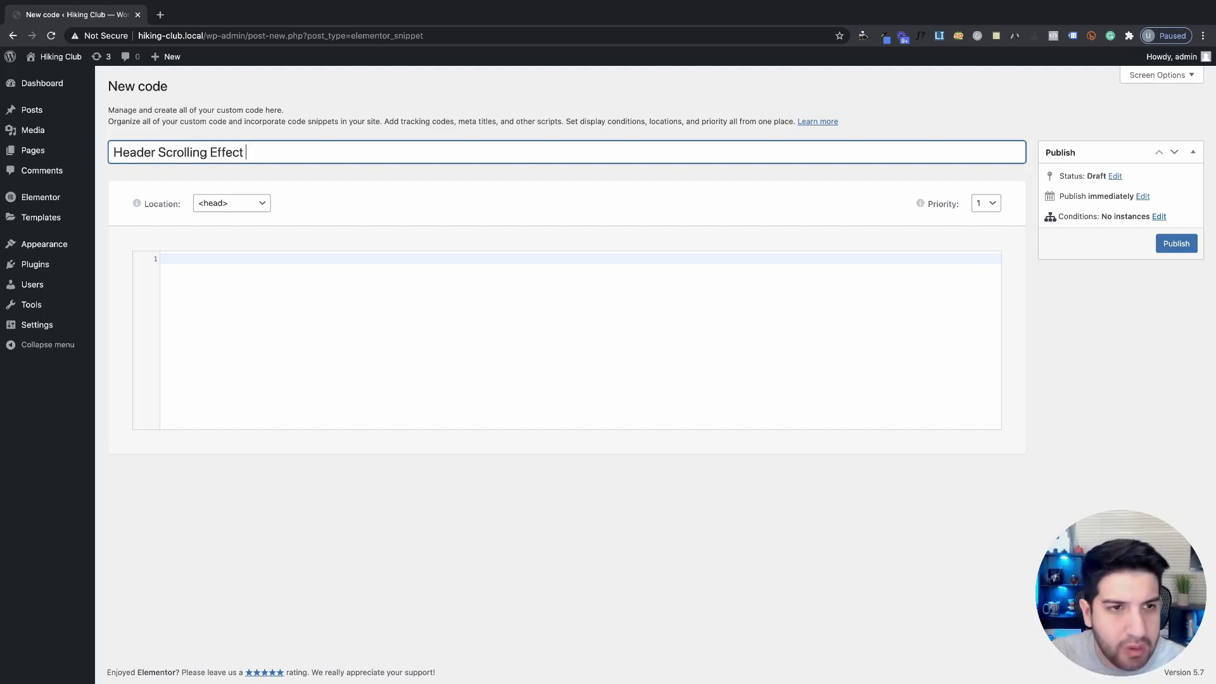
Insert the Elementor header scroll script, which toggles scrolling-active on .mainheader and sets its padding to 10px 0px, into the code editor.
left_click(266, 274)
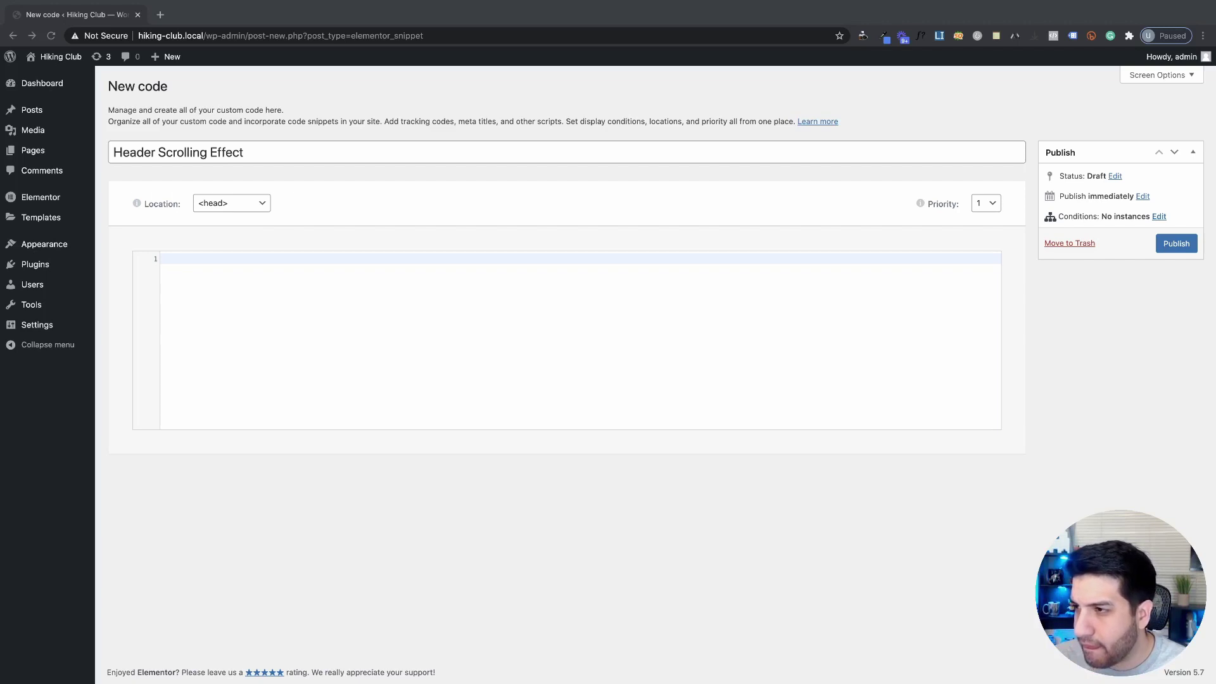
left_click(441, 355)
type("// Elementor Code // header color change on scroll <script>     window.addEventListener('scroll', function (){         var header = document.querySelector('.mainheader'); // < Header class goes here         var windowPosition = window.scrollY > 0;                   header.classList.toggle('scrolling-active',windowPosition );                   if(windowPosition){                      header.style.padding = '10px 0px'; // < change header height on scroll here                      } else{                         header.style.padding = '';                      }     }); </script>")
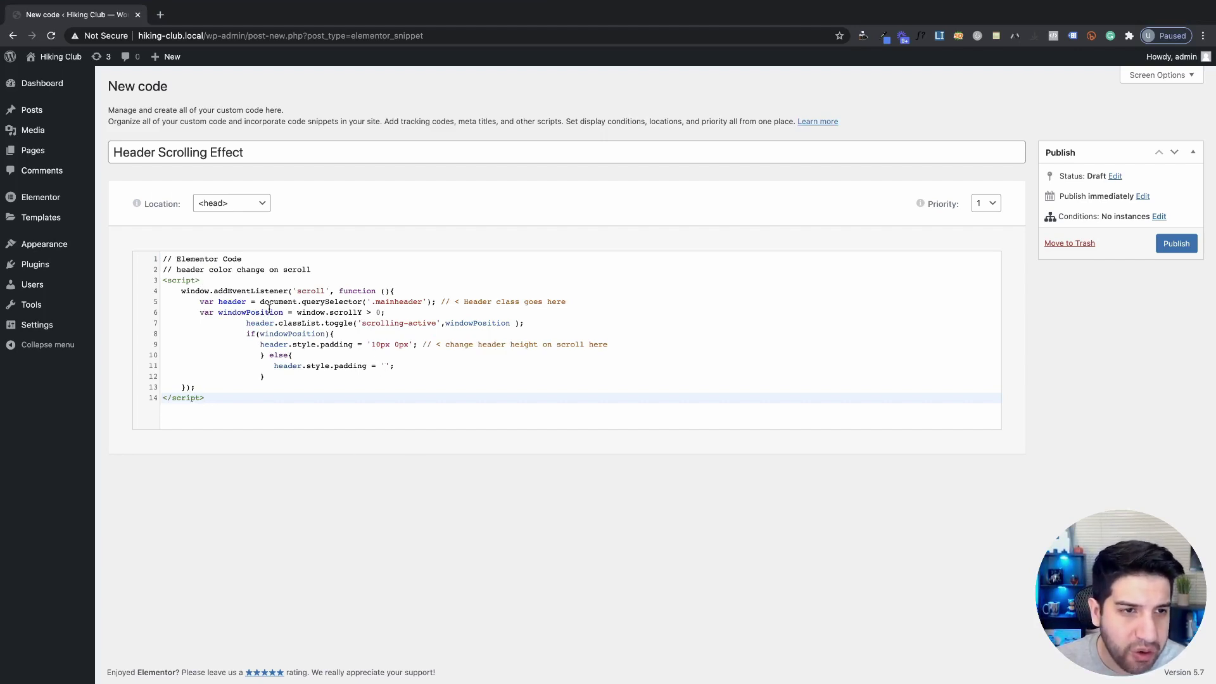
Set the custom code's location to <body> - End and publish it with the Entire Site display condition.
left_click(223, 207)
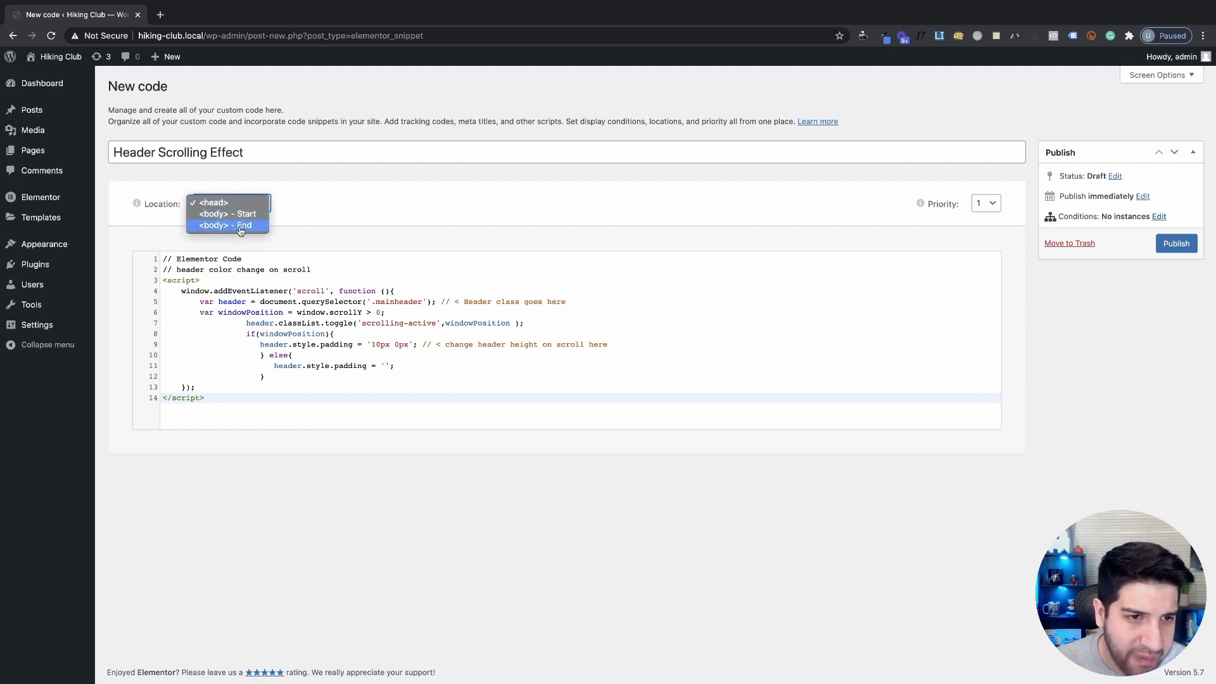
left_click(242, 226)
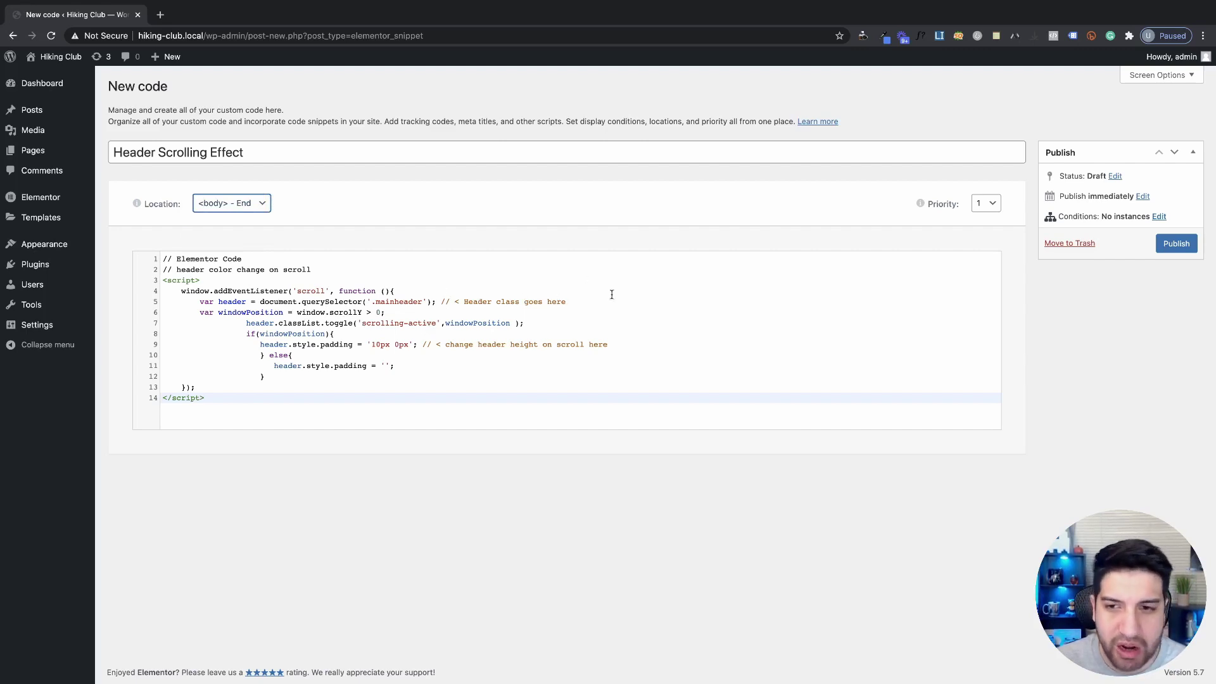
left_click(689, 439)
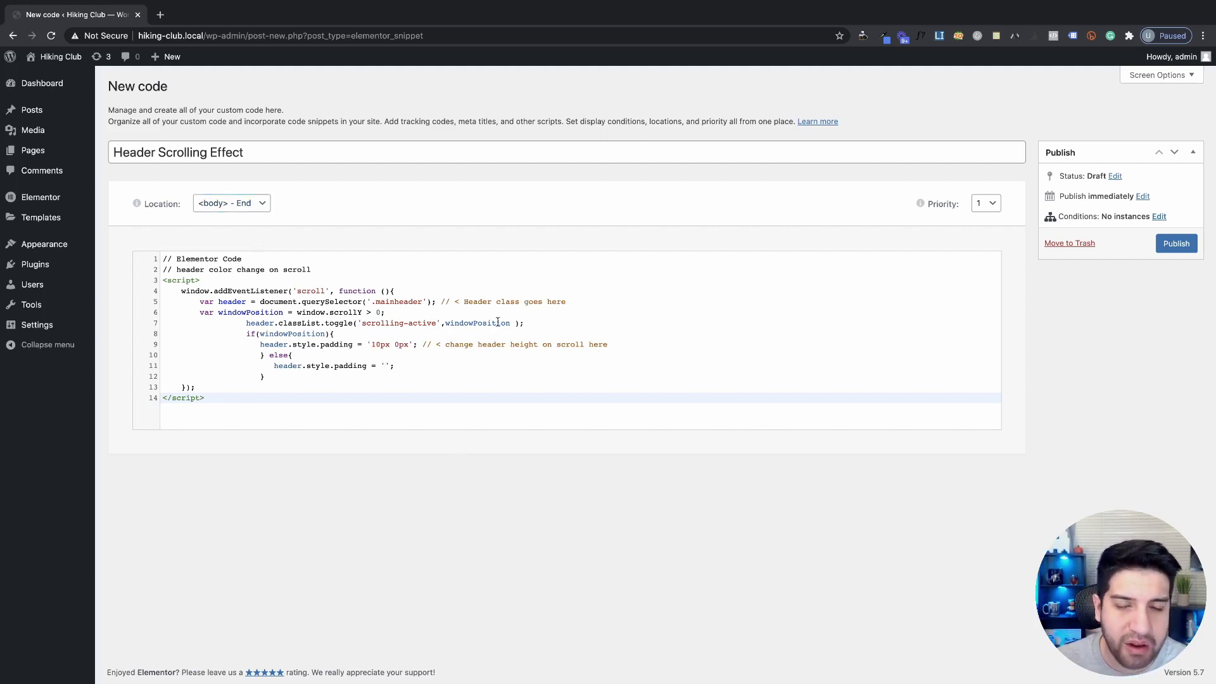
left_click(1176, 245)
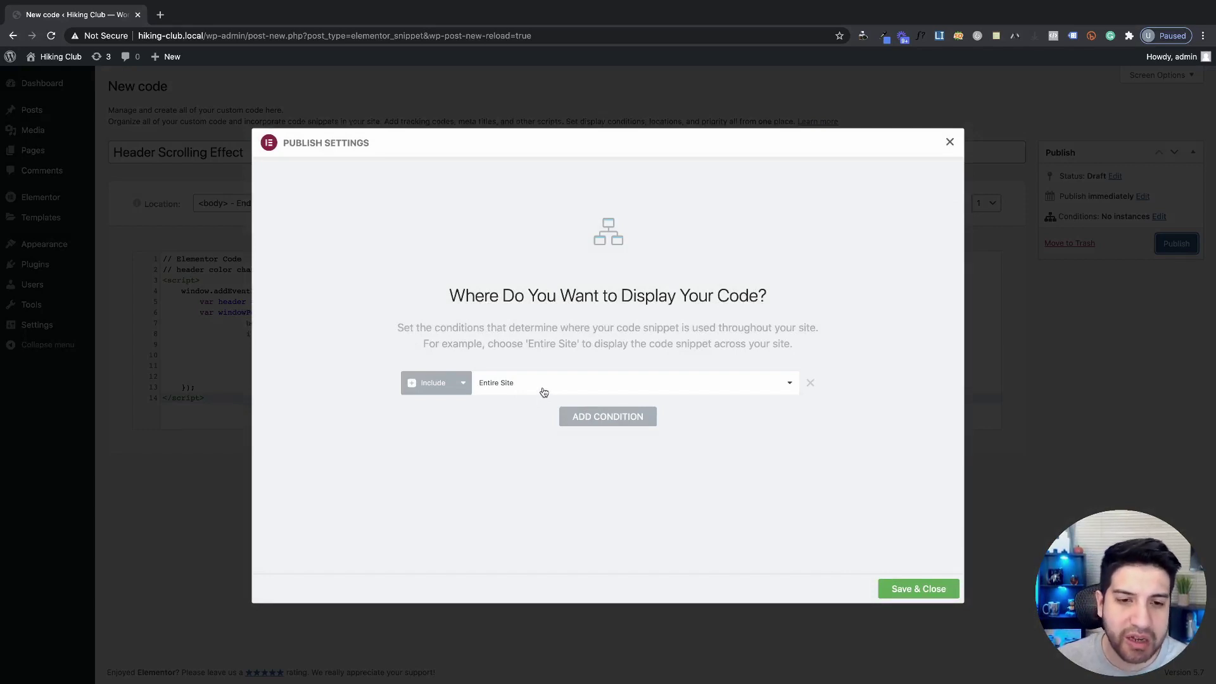
left_click(916, 589)
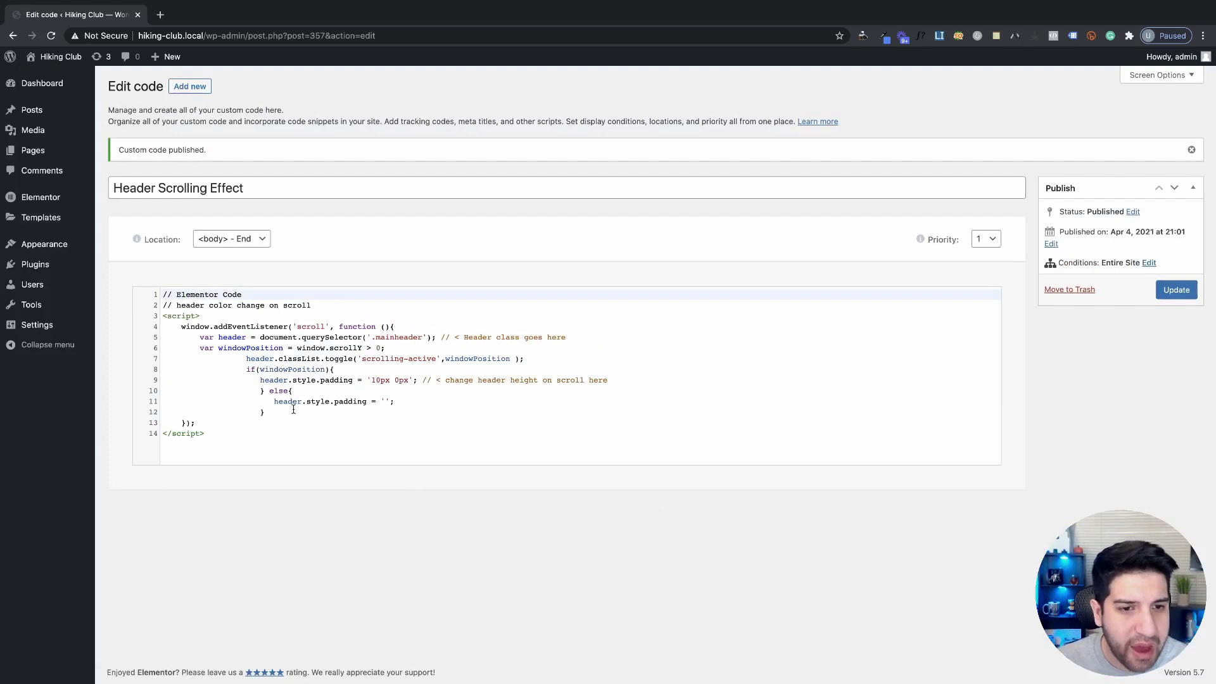
Search for new plugins with "code", and install and activate the Code Snippets plugin.
left_click(38, 267)
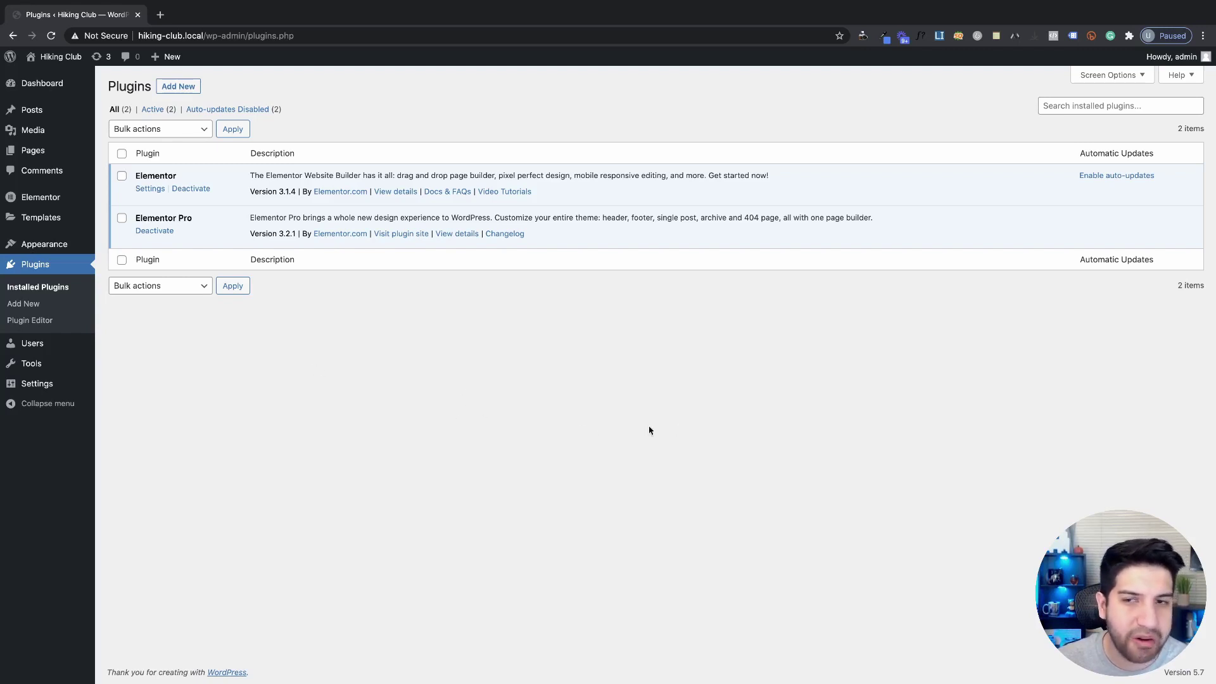
left_click(180, 87)
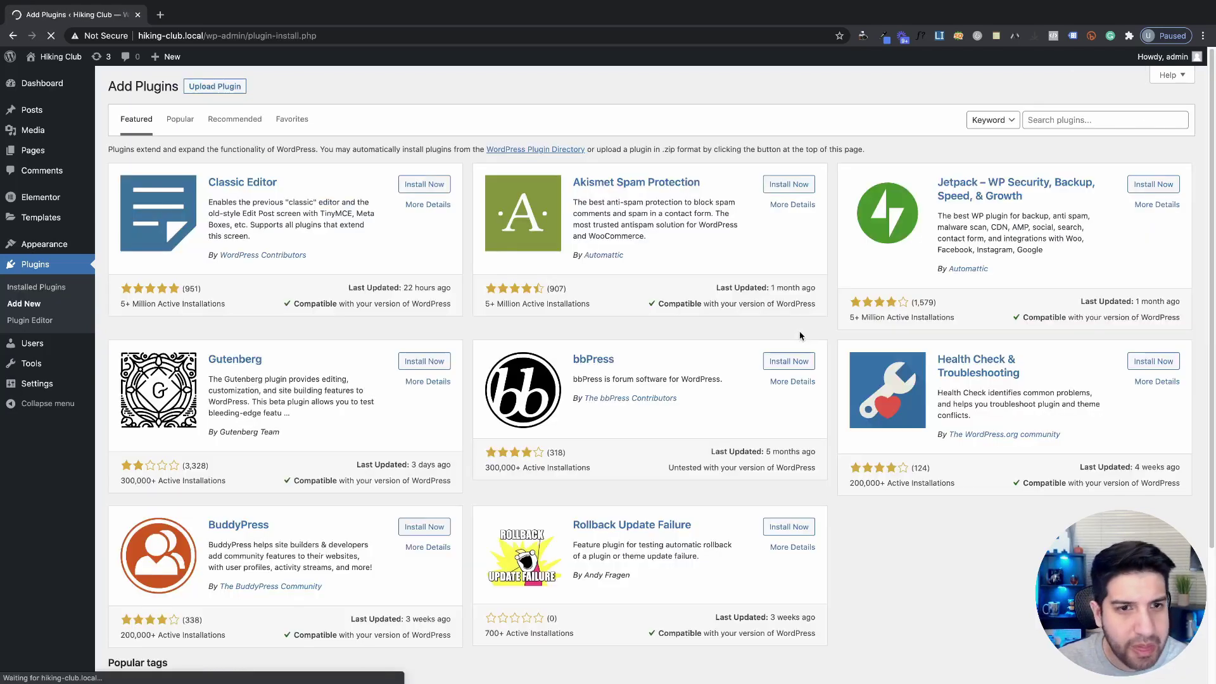
left_click(1044, 122)
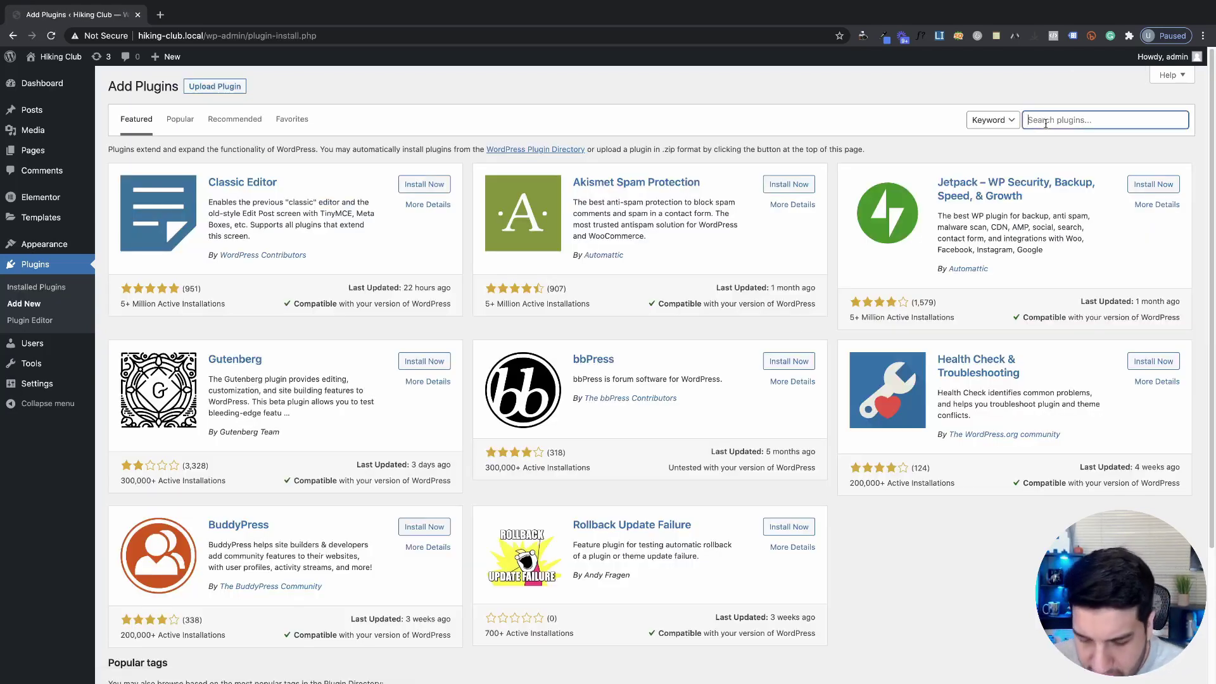
type("code")
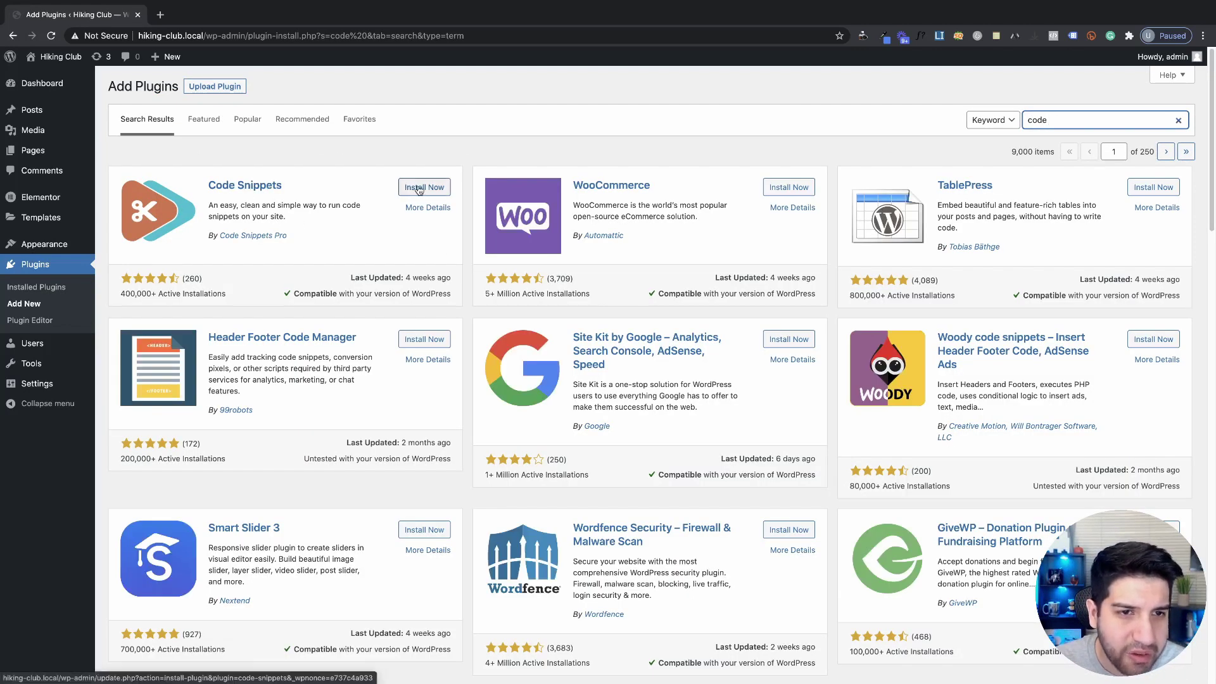
left_click(437, 189)
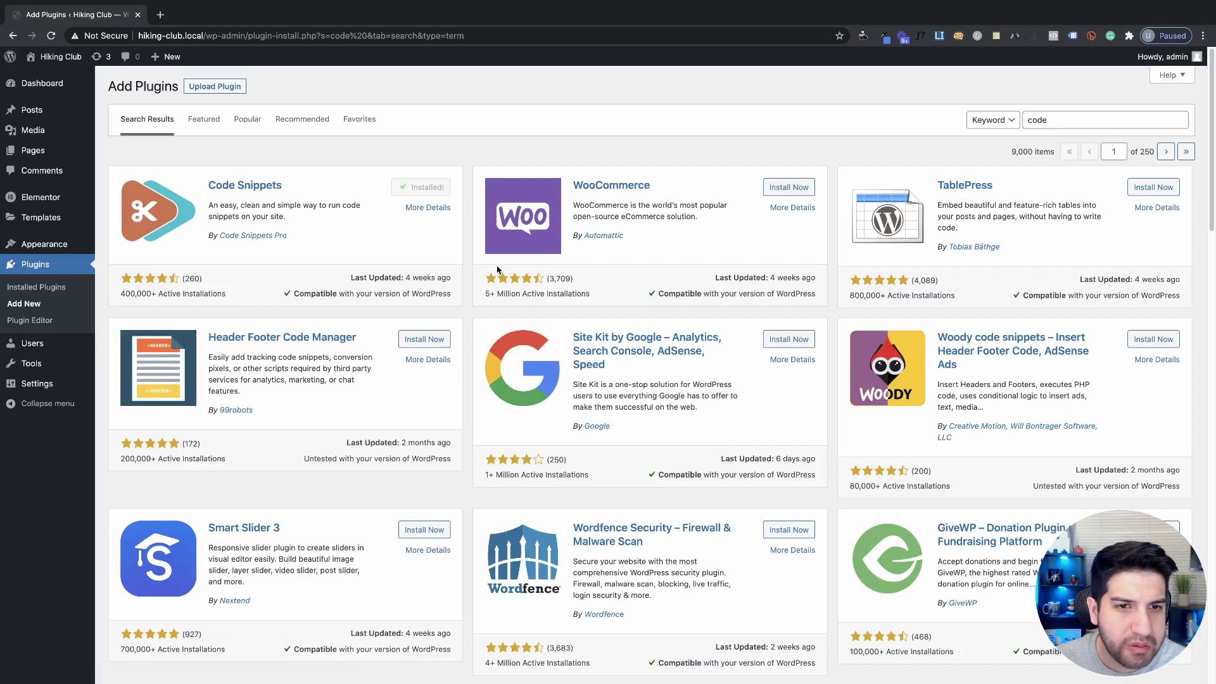
left_click(437, 188)
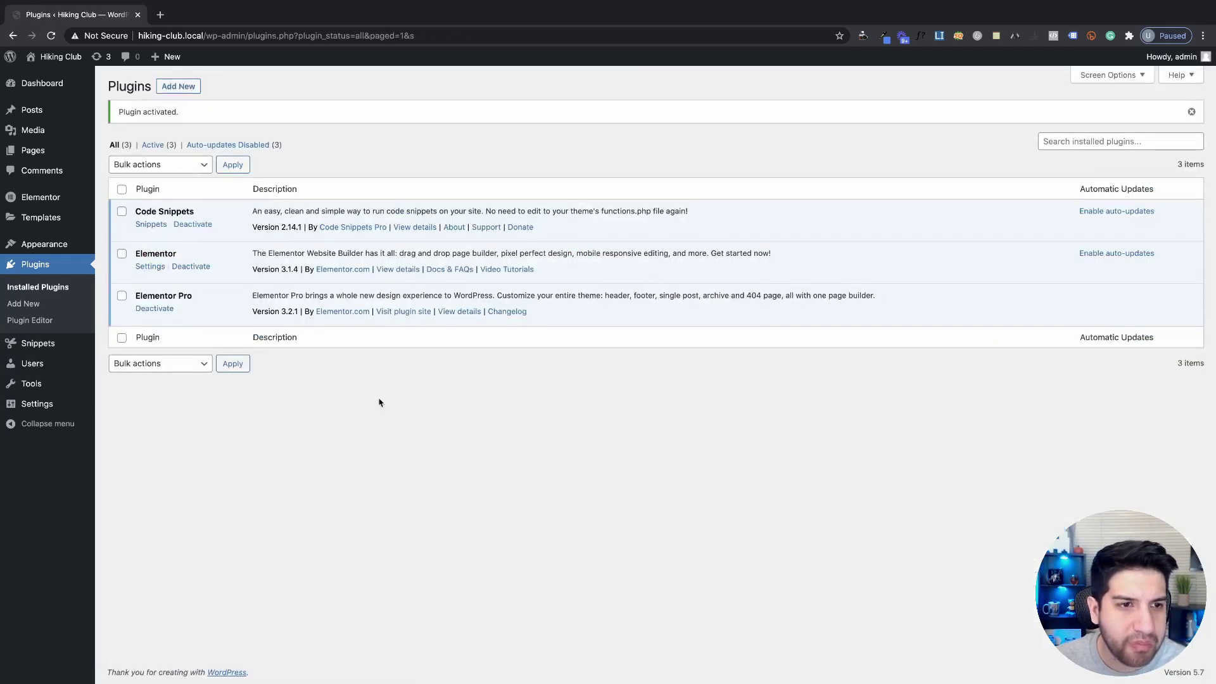
Add a new snippet in the Code Snippets plugin with the title "Header Scrolling Effect".
left_click(38, 343)
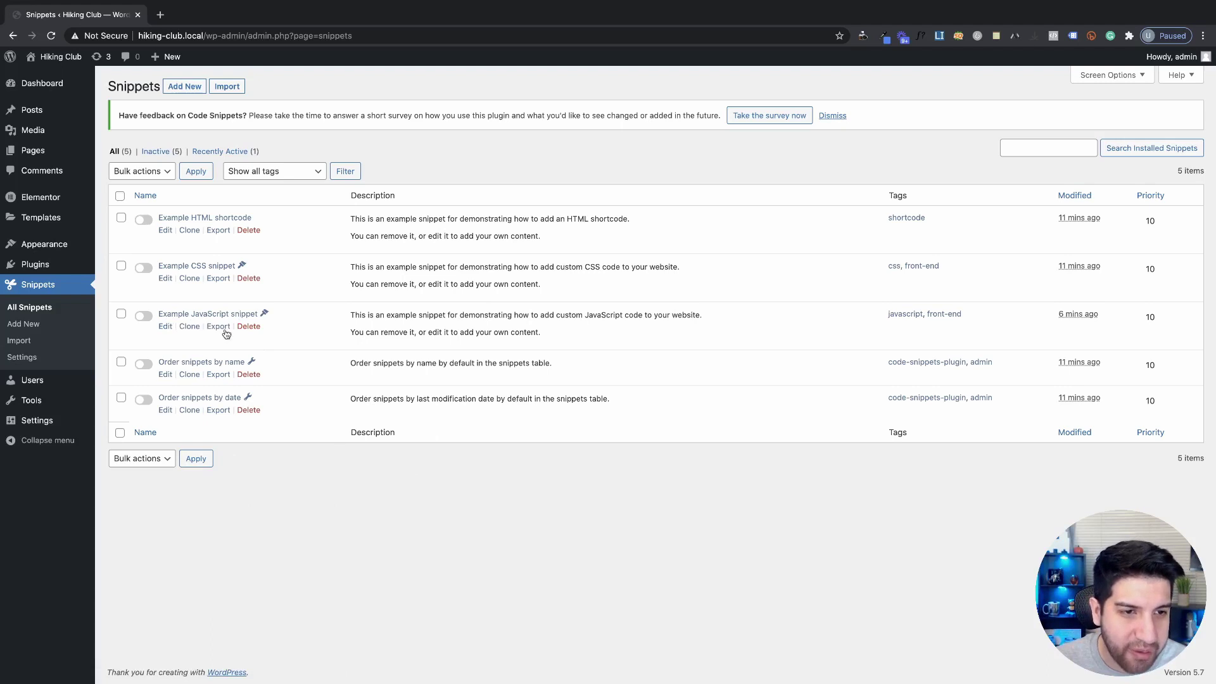
left_click(179, 89)
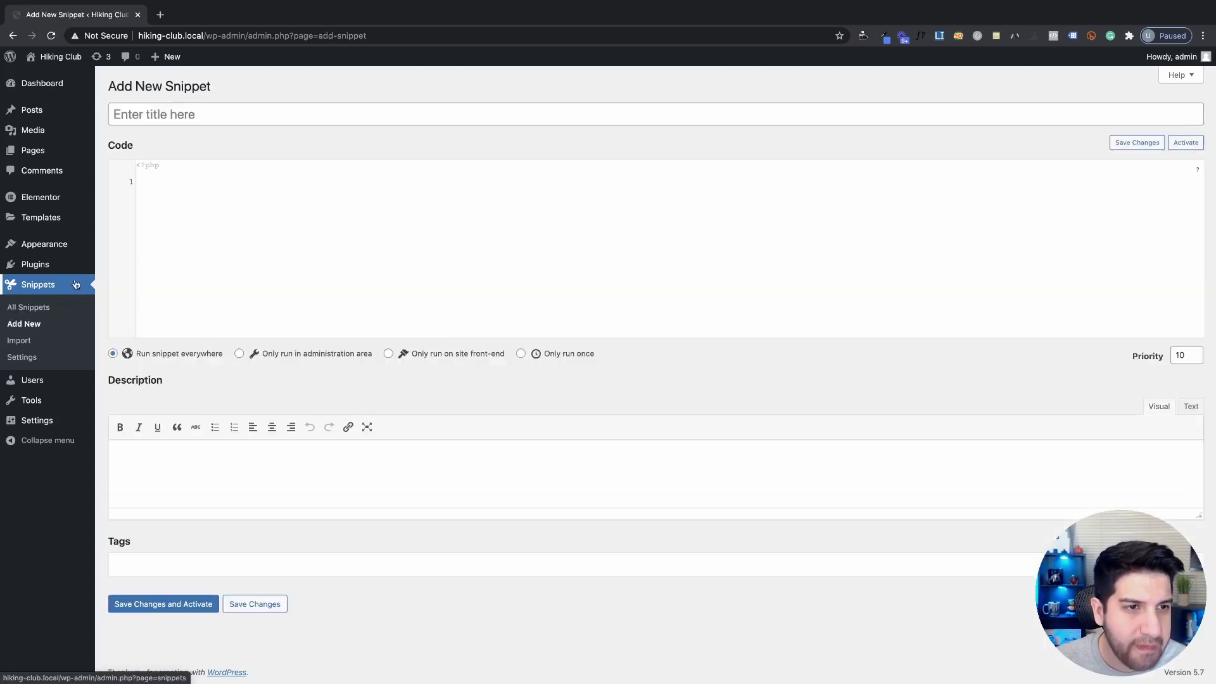
type("Header Scr")
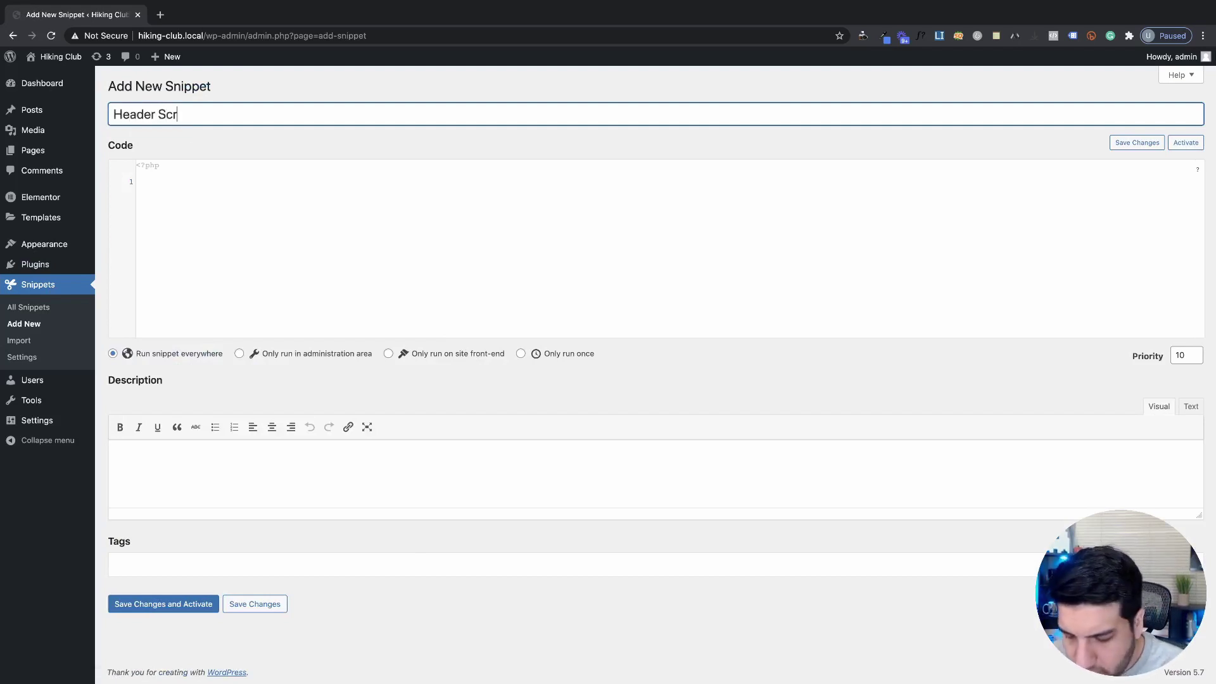
type("olling E")
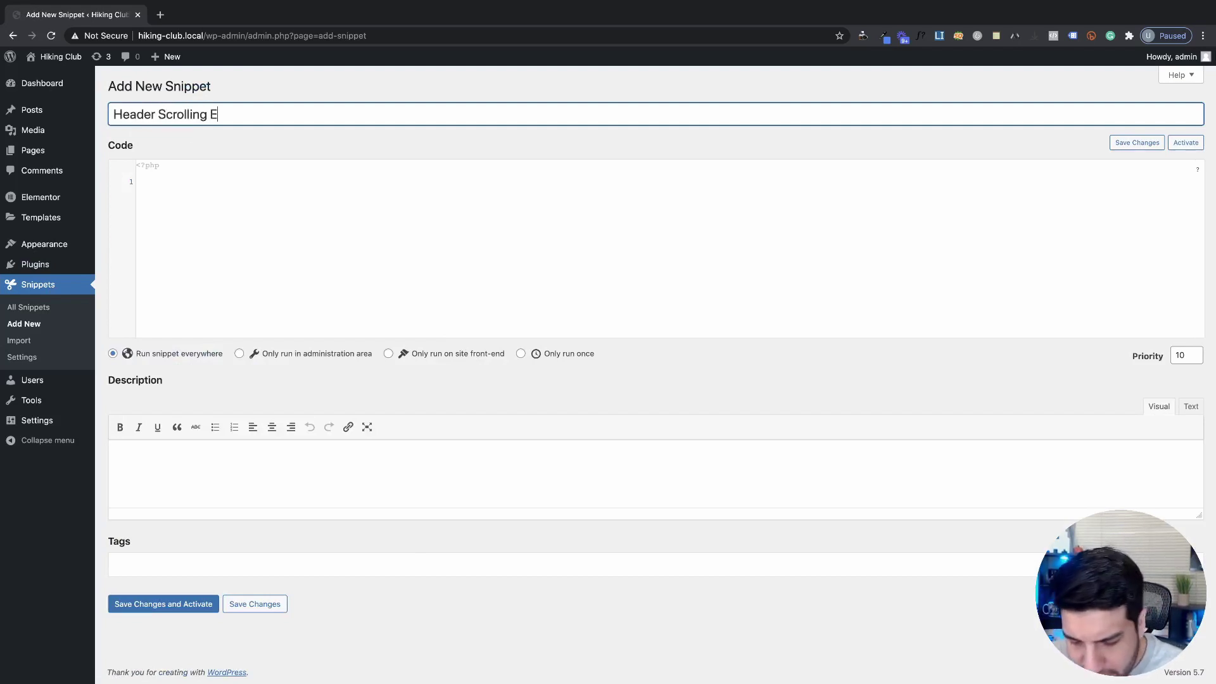
type("ffect")
Paste the WP Code Snippets version of the header scroll script, wrapped in a wp_head add_action function, into the snippet's code.
left_click(203, 220)
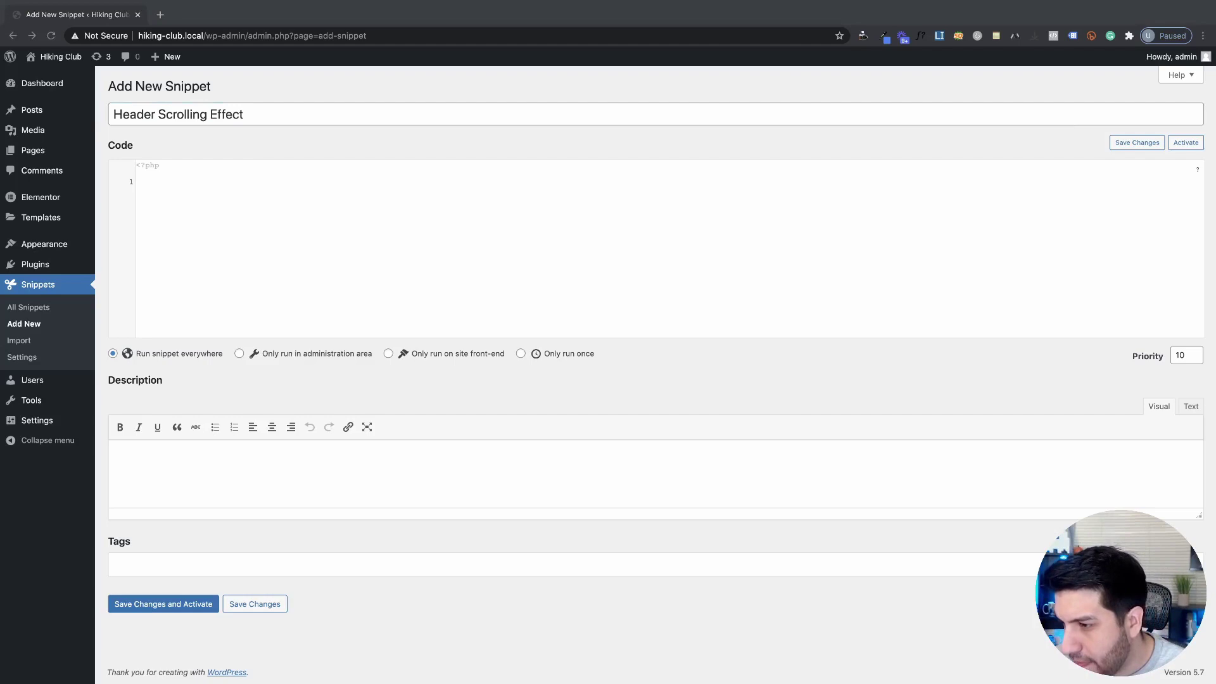
left_click(206, 273)
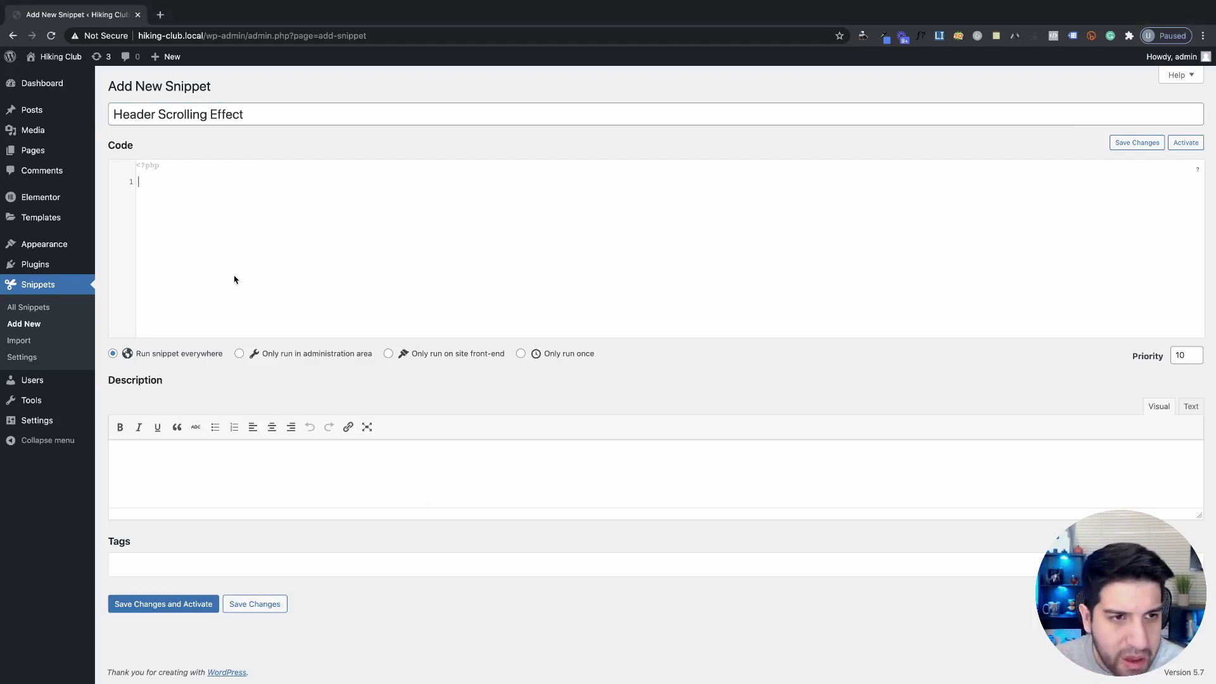
key("super+v")
scroll(491, 374, "up", 2)
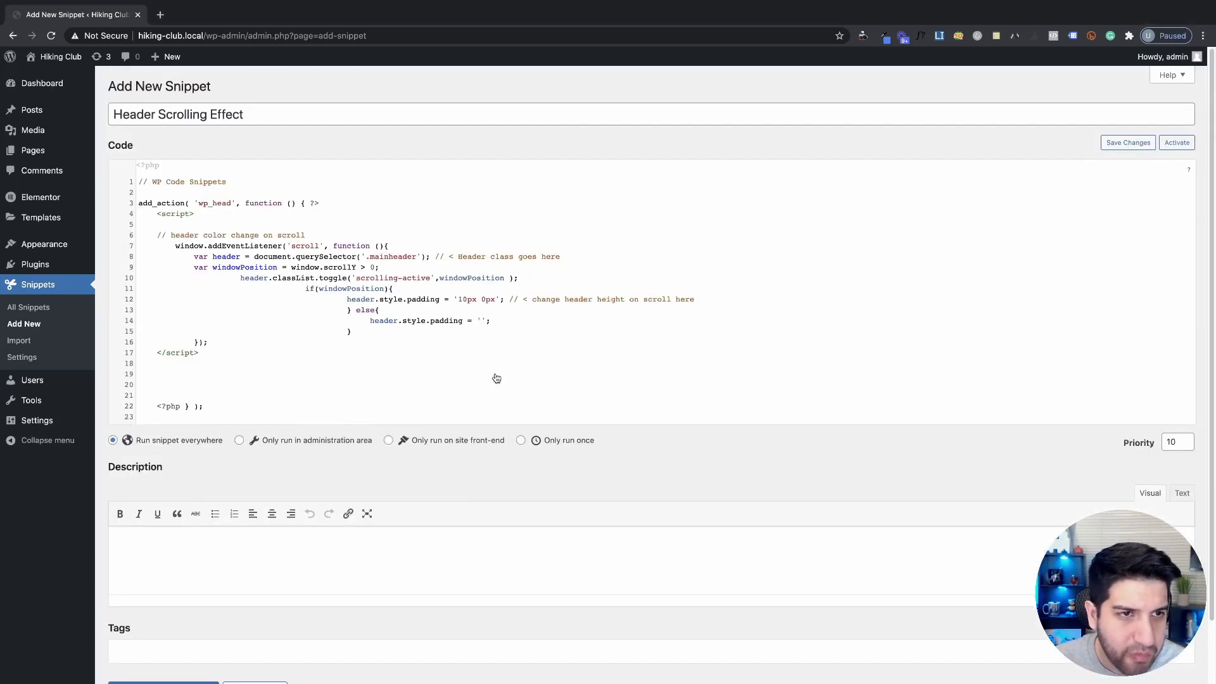
Save and activate the Header Scrolling Effect snippet, set to run everywhere.
scroll(500, 375, "down", 1)
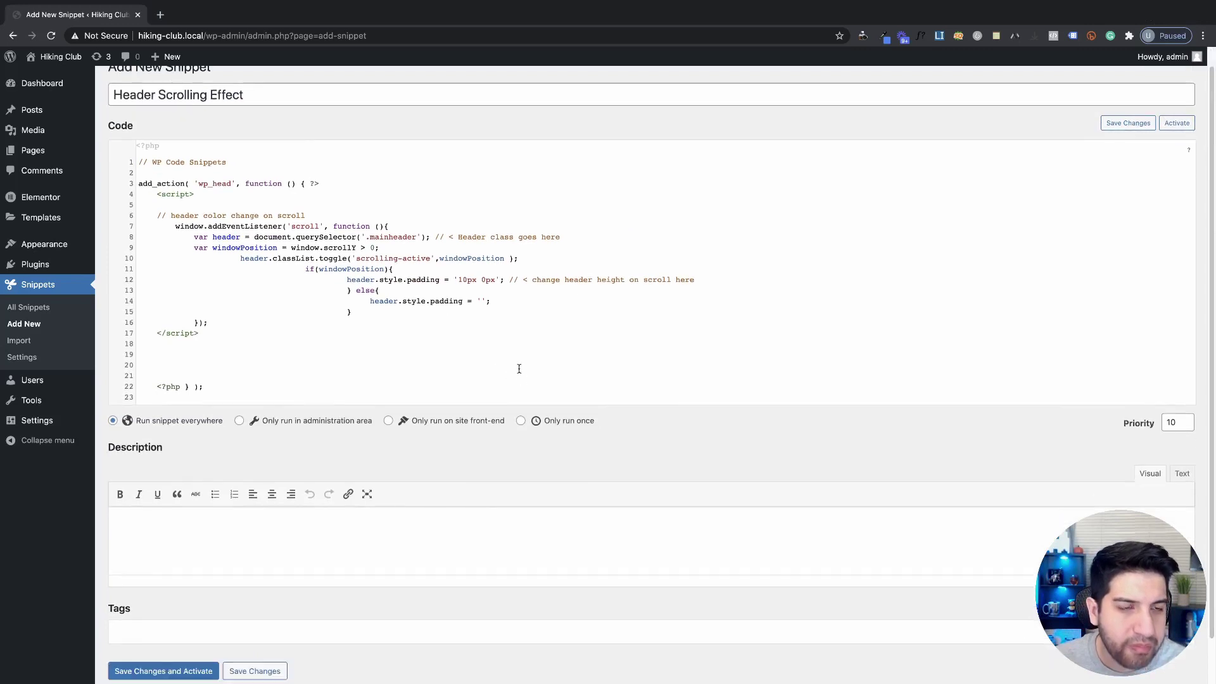
scroll(524, 368, "down", 1)
scroll(627, 413, "down", 2)
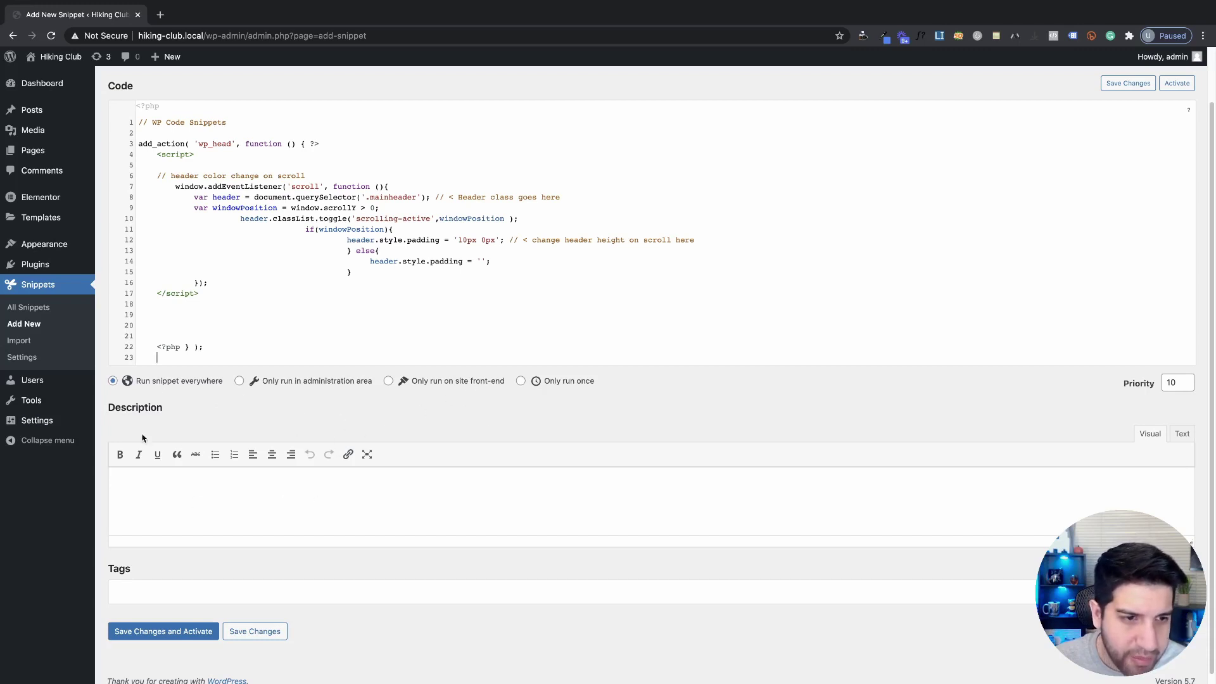
left_click(159, 635)
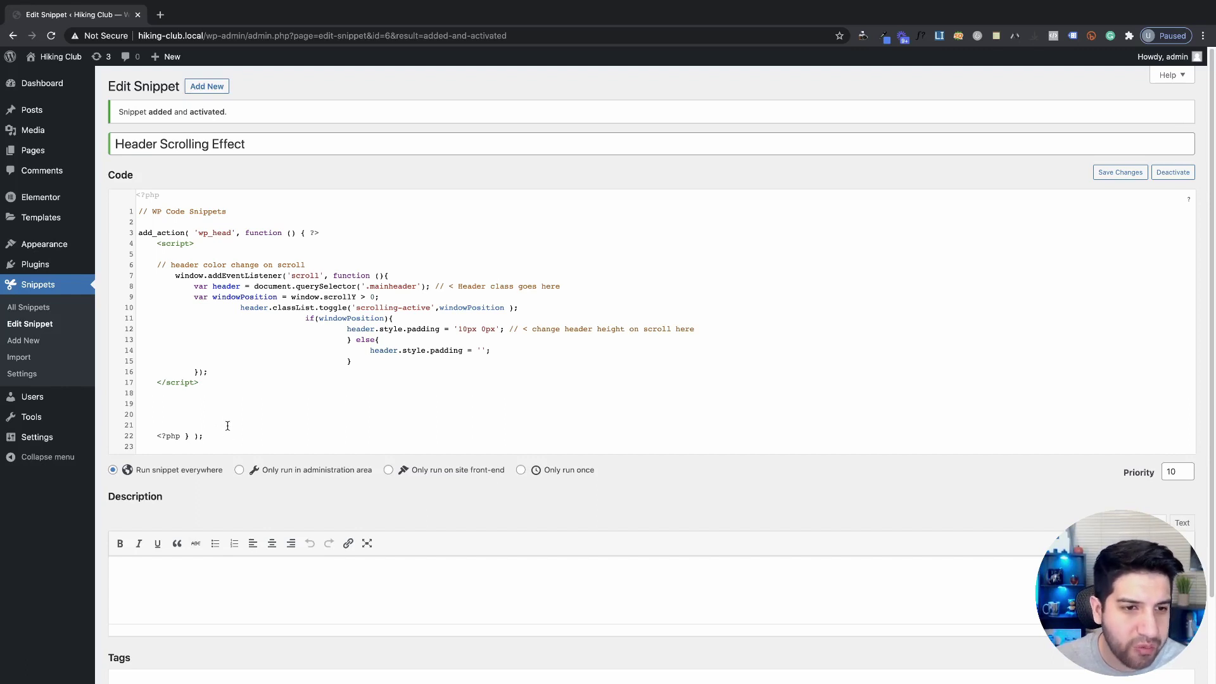
Open the list of all snippets and deactivate the Header Scrolling Effect snippet.
scroll(253, 412, "down", 1)
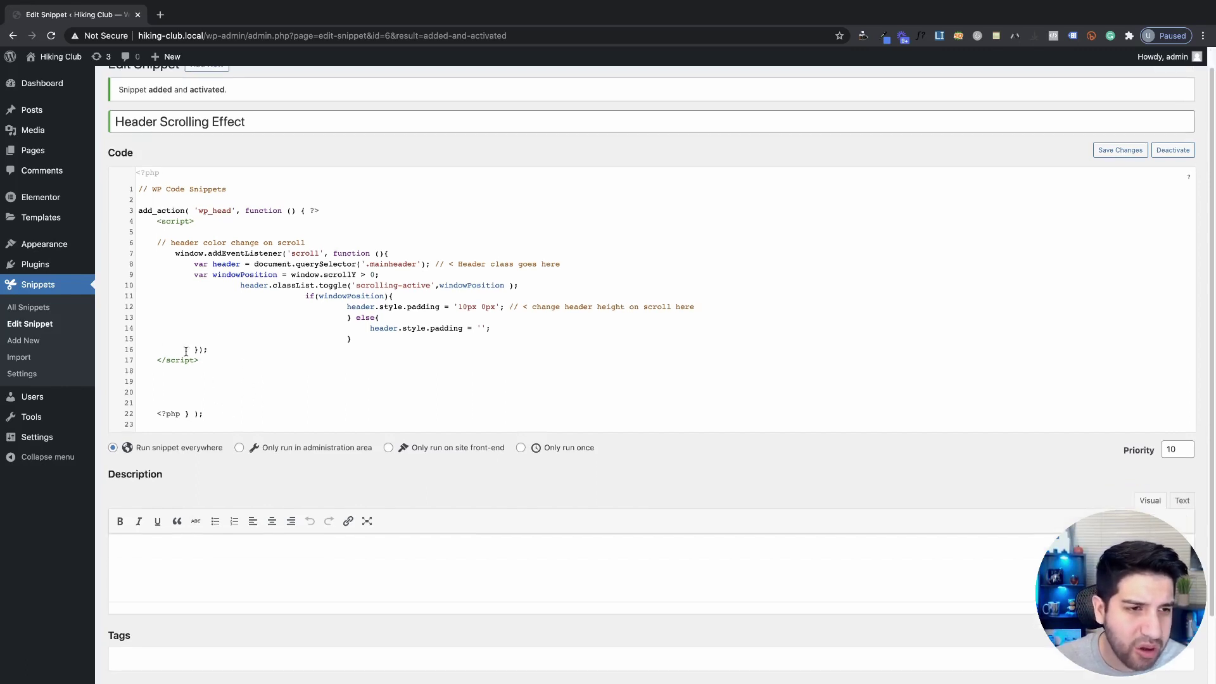
scroll(223, 251, "up", 1)
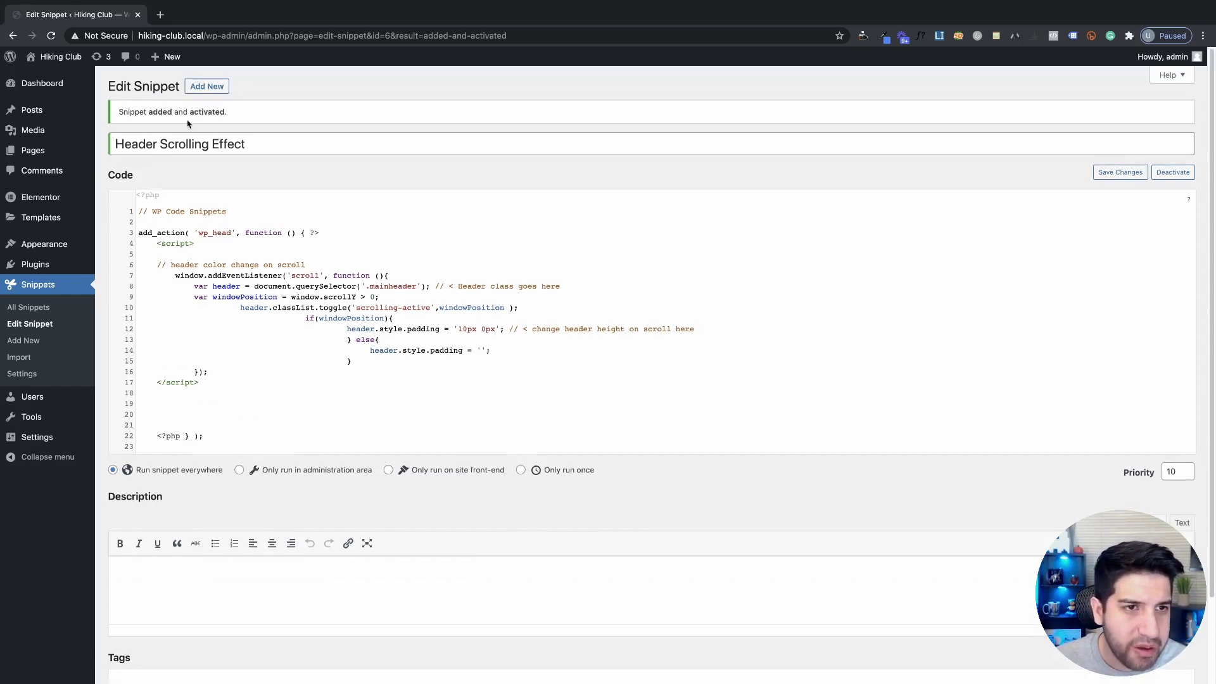
left_click(33, 285)
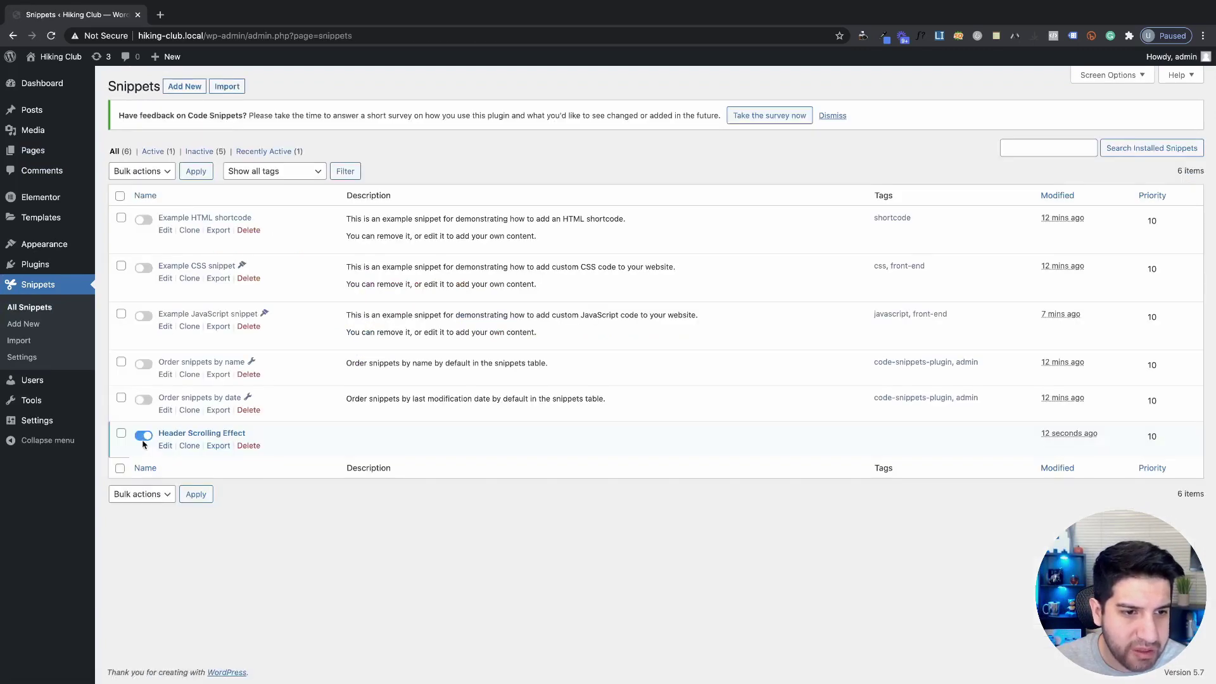
left_click(143, 435)
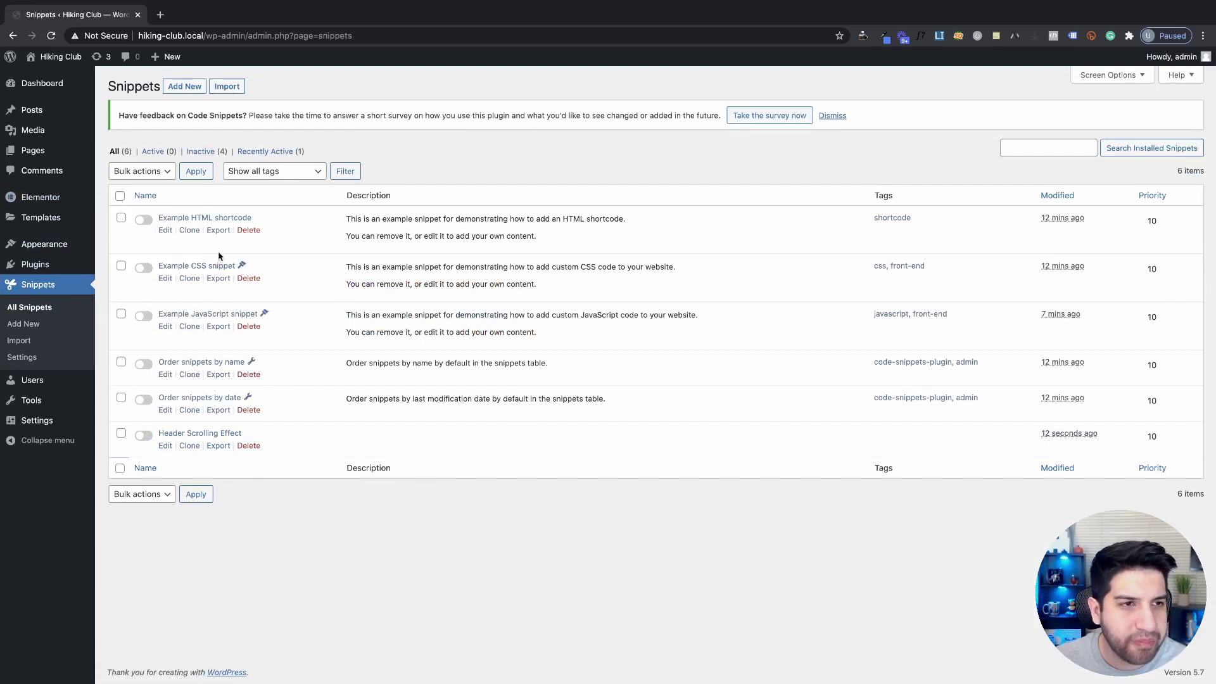
Visit the live site and look through the home page to check how the header behaves on scroll.
mouse_move(50, 56)
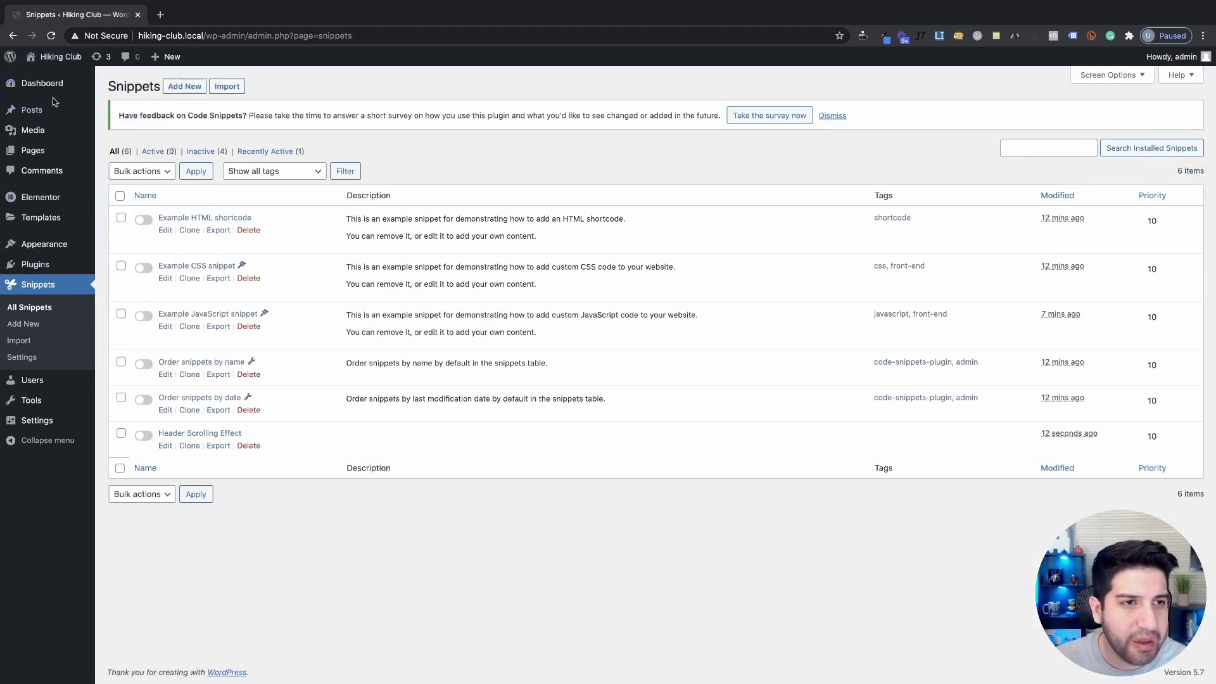
left_click(31, 80)
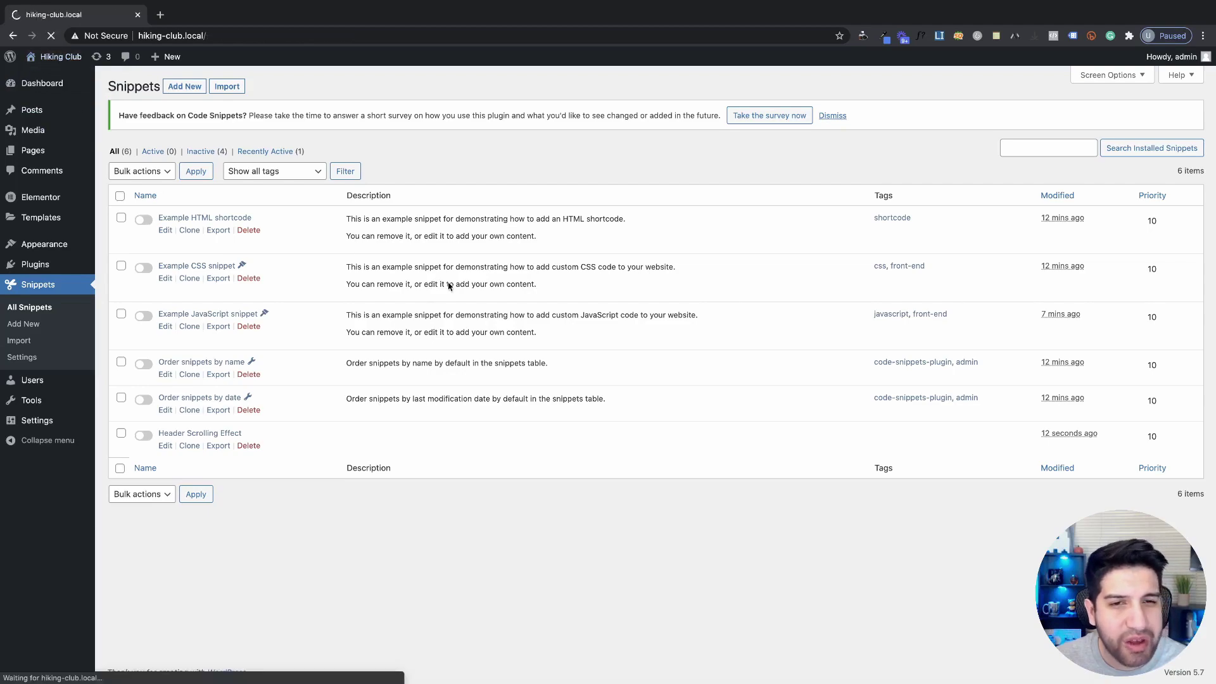
scroll(612, 338, "down", 15)
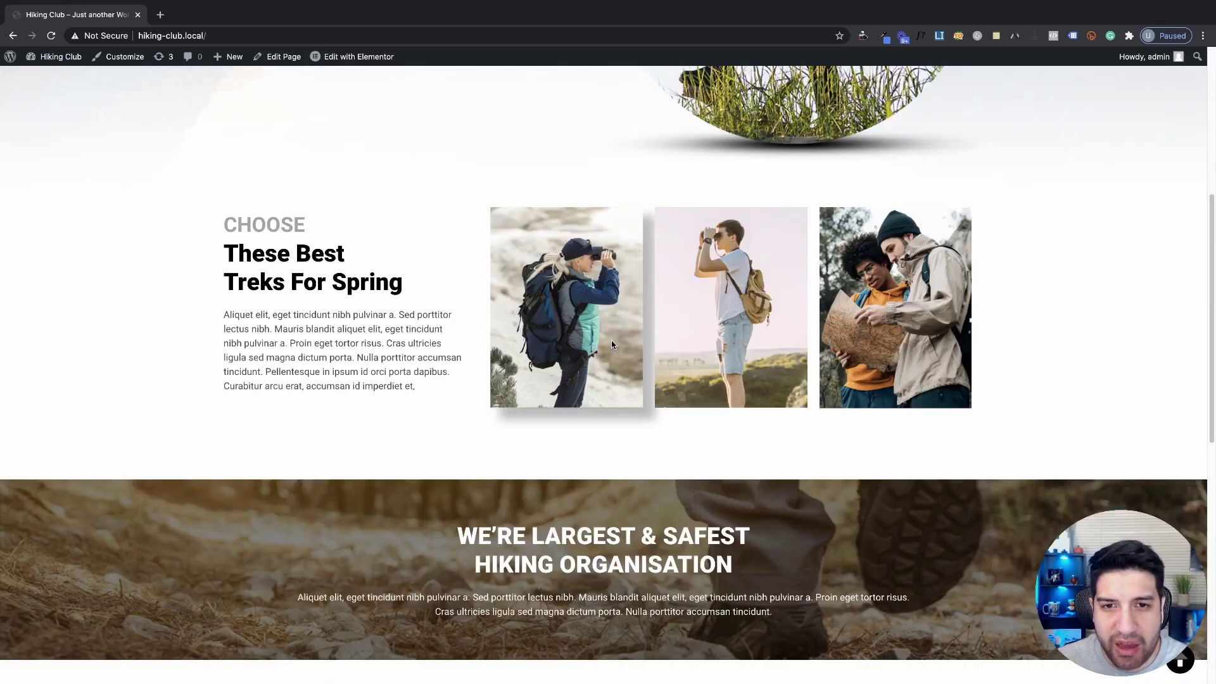
scroll(615, 350, "up", 15)
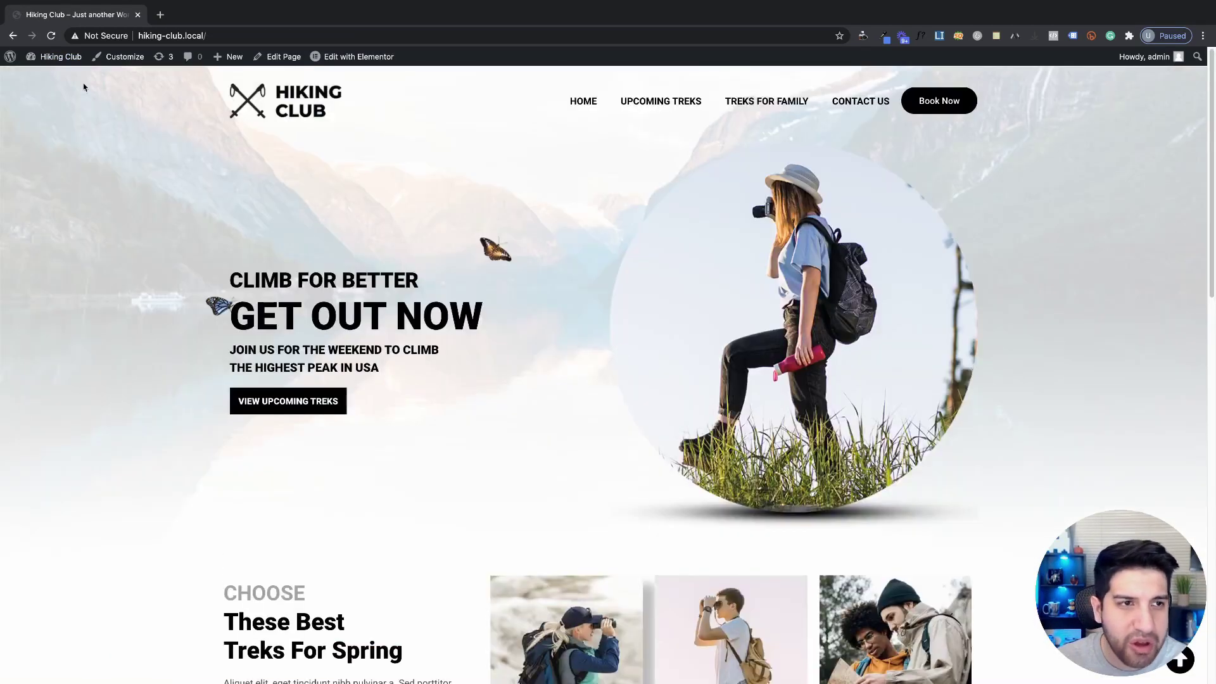
Return from the live site to the WordPress dashboard.
mouse_move(49, 60)
left_click(55, 83)
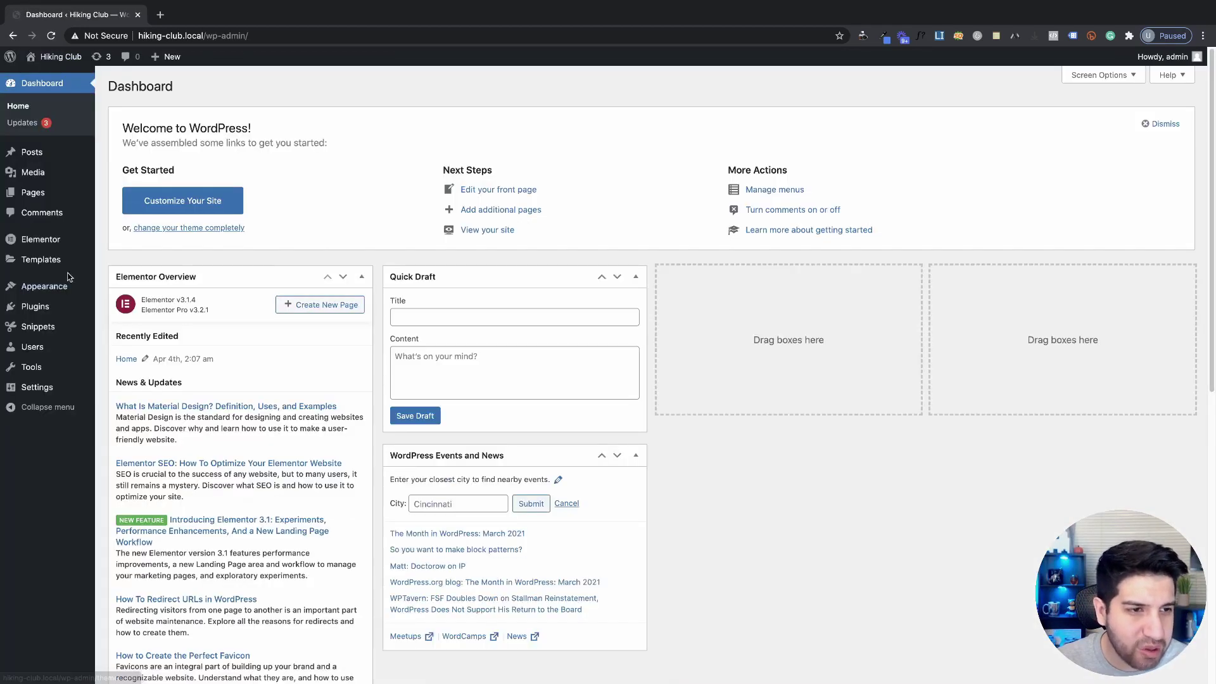
mouse_move(43, 241)
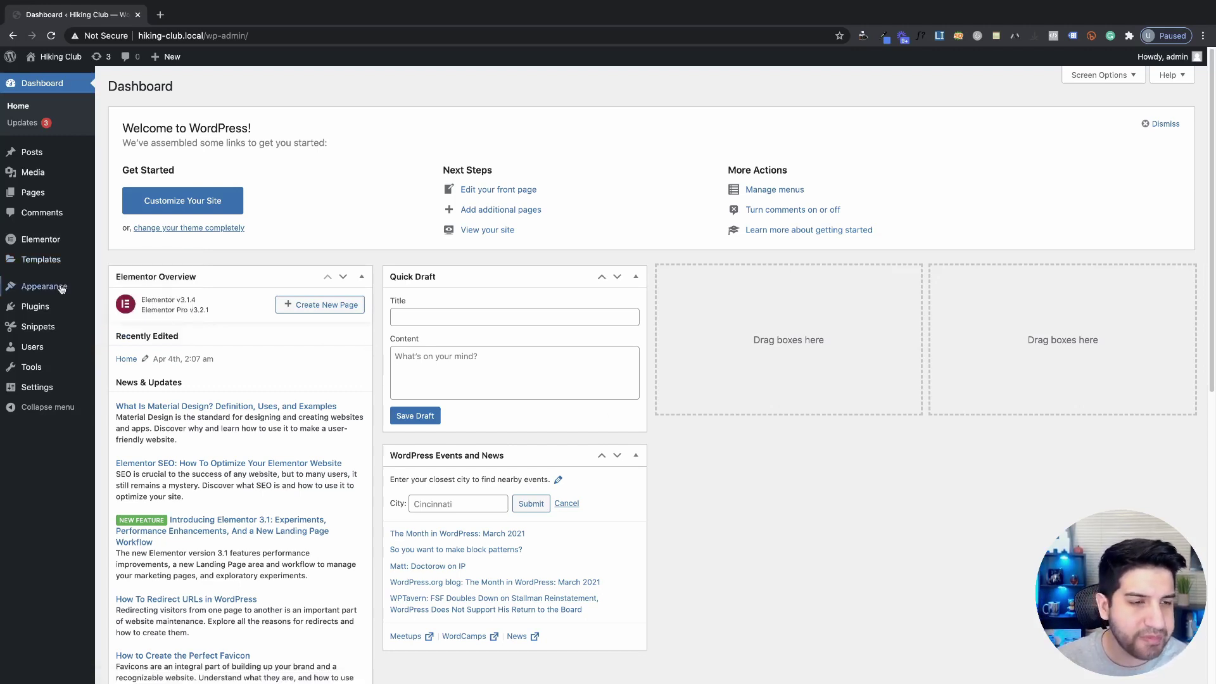
mouse_move(67, 288)
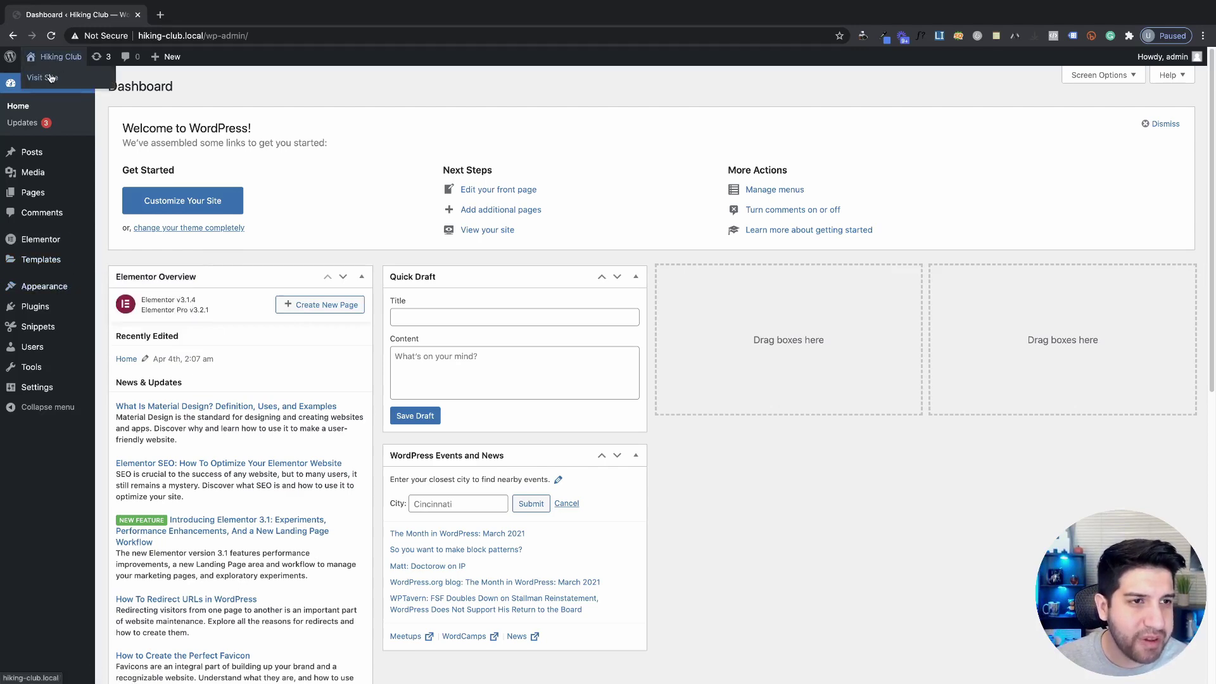
Visit the live site and open its home page in the Elementor editor.
left_click(56, 76)
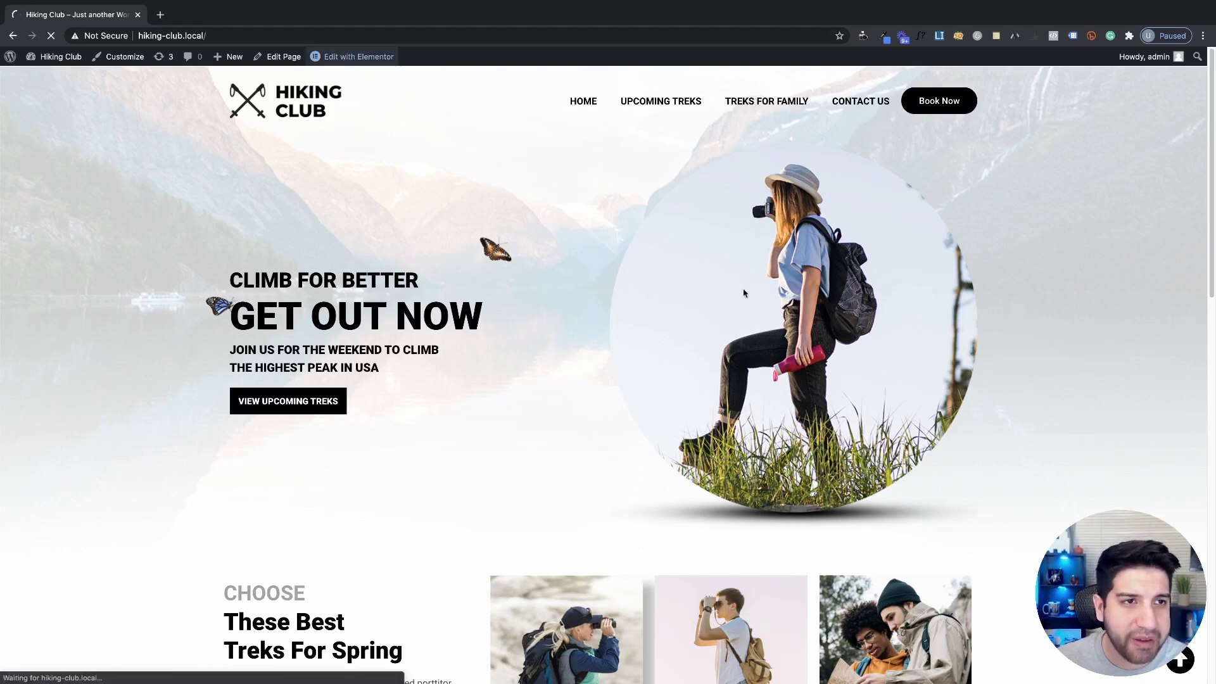
left_click(347, 57)
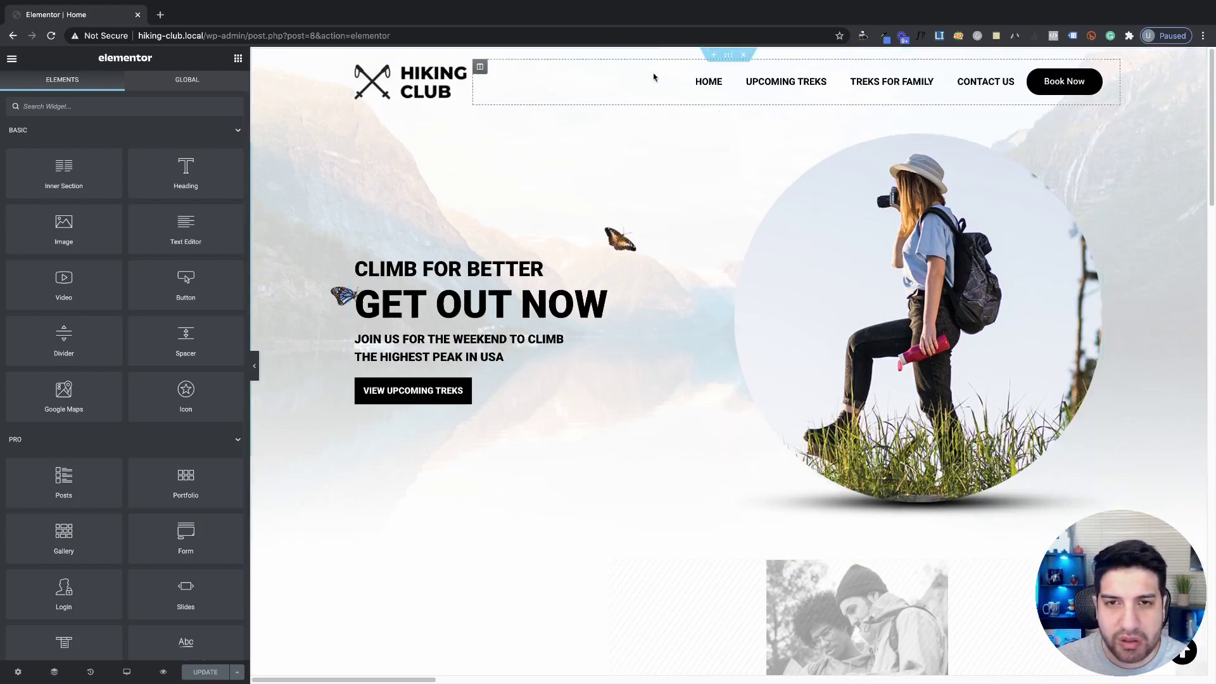
Open the header section's advanced settings and switch its padding unit to EM, leaving the padding values blank.
left_click(729, 56)
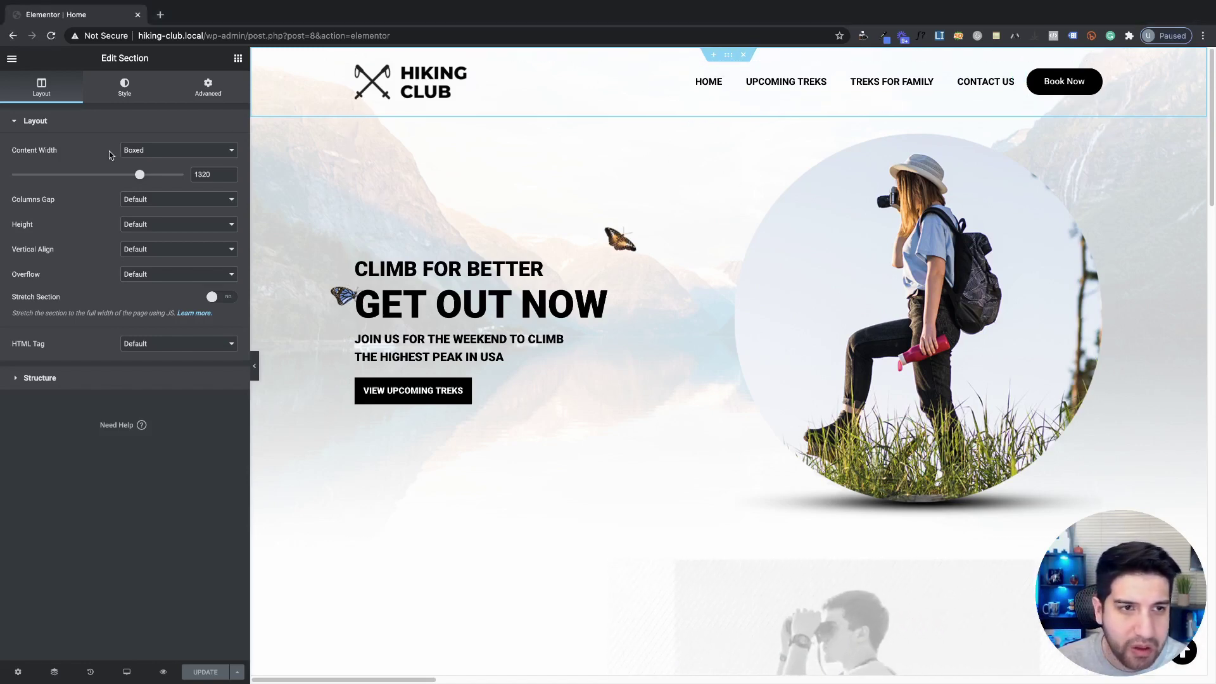
left_click(214, 99)
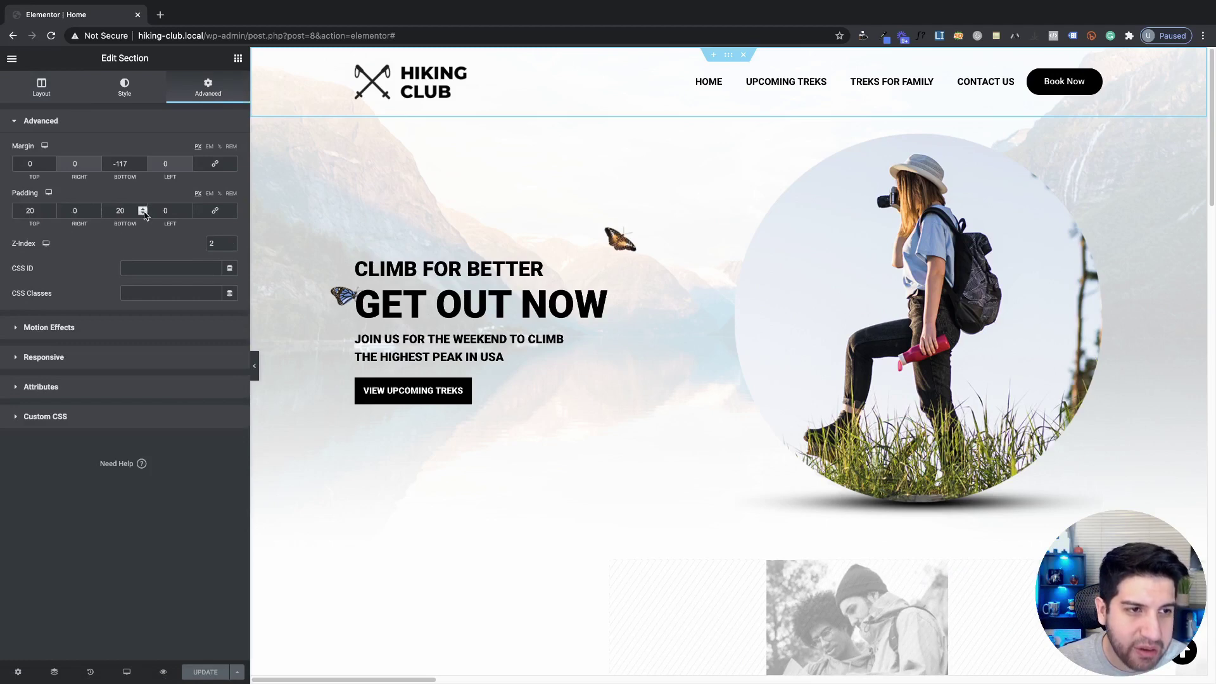
left_click(209, 193)
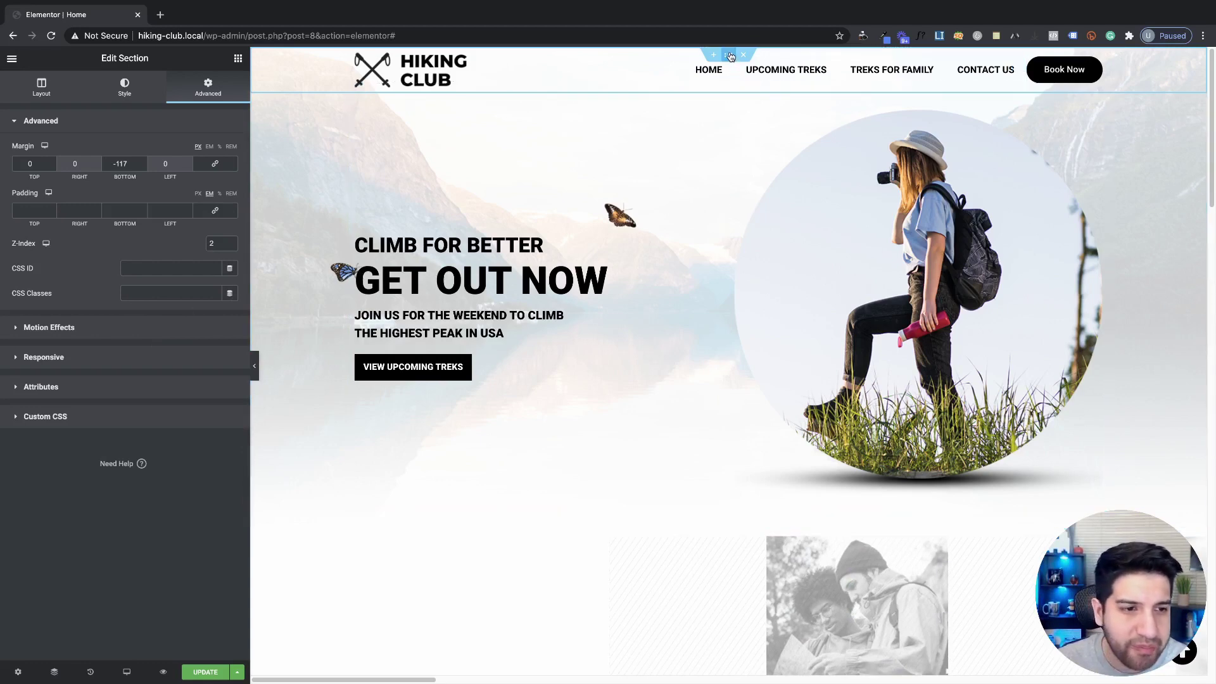
Copy all of the header section's custom CSS, clear it from the section and update the page.
left_click(73, 423)
left_click(131, 424)
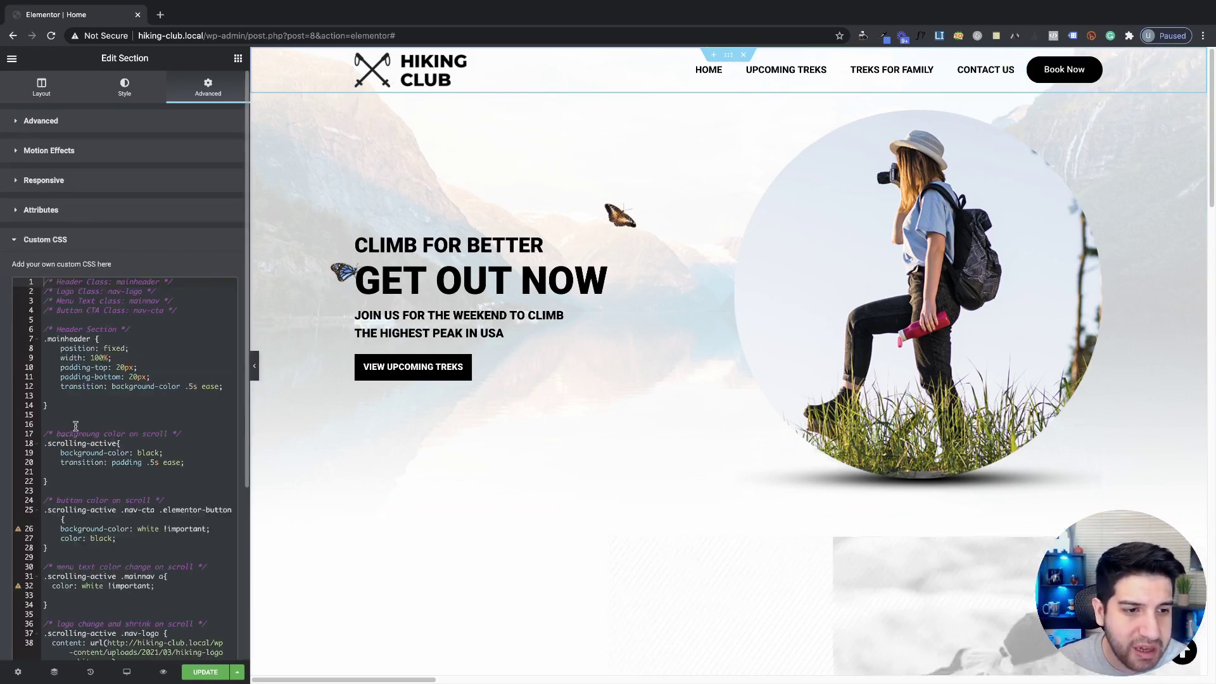
key("ctrl+a")
key("ctrl+c")
key("BackSpace")
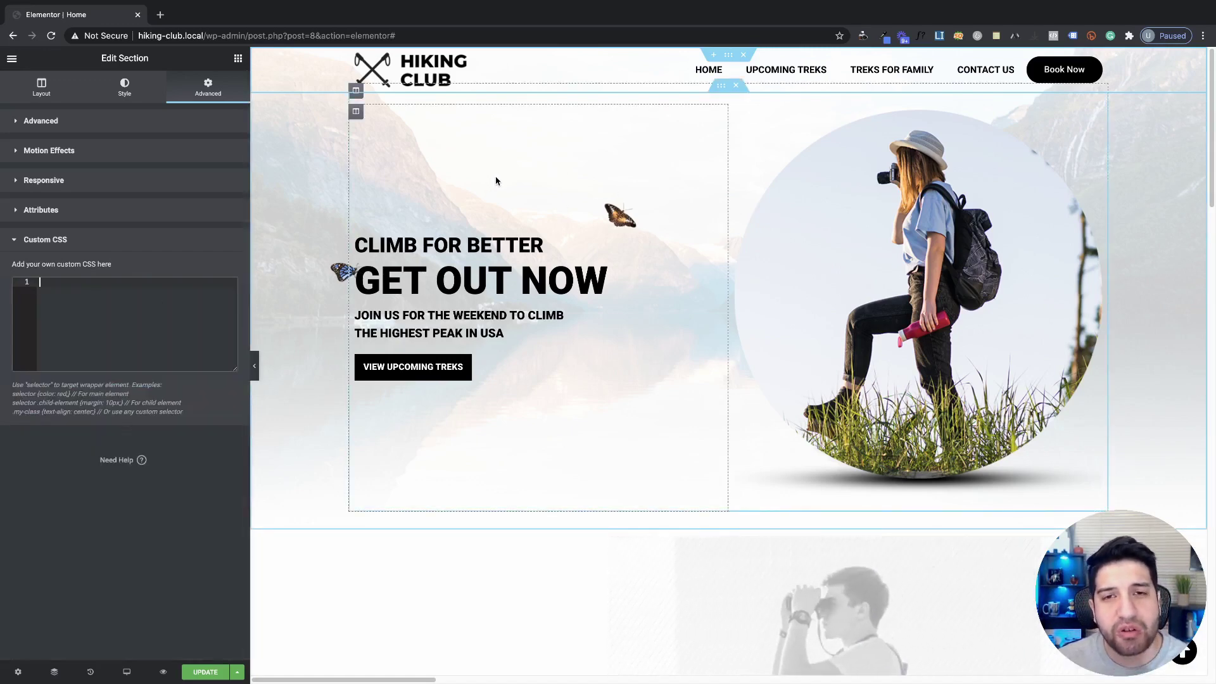
left_click(172, 322)
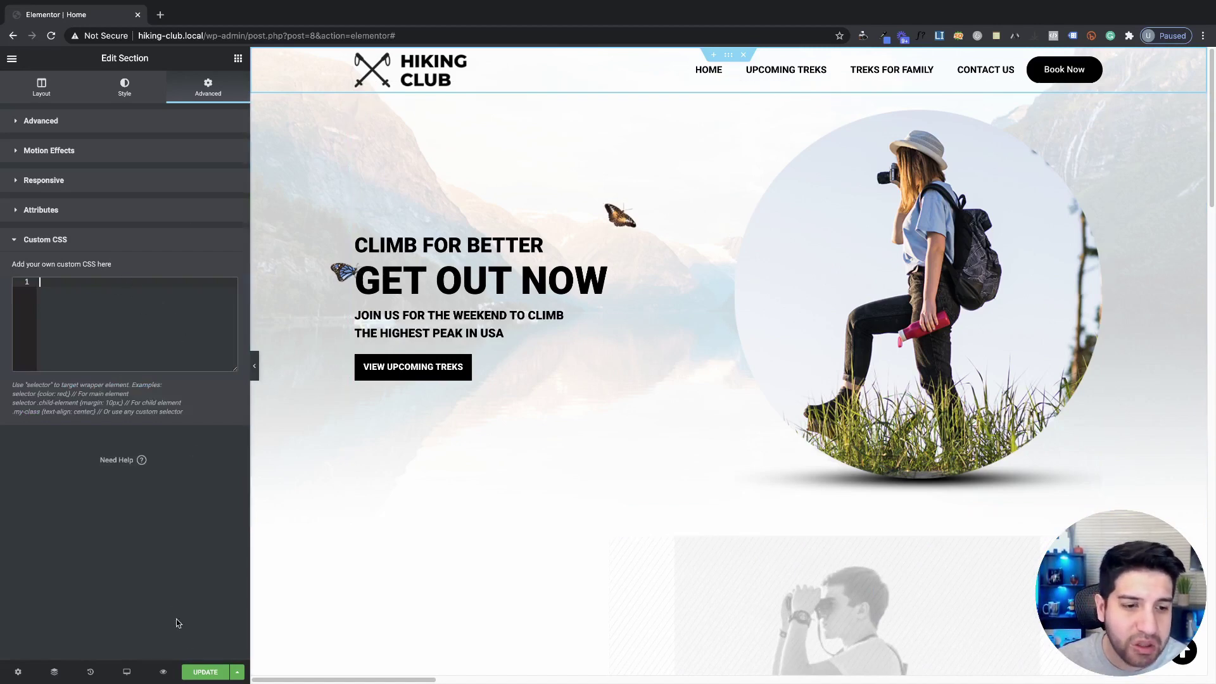
left_click(209, 675)
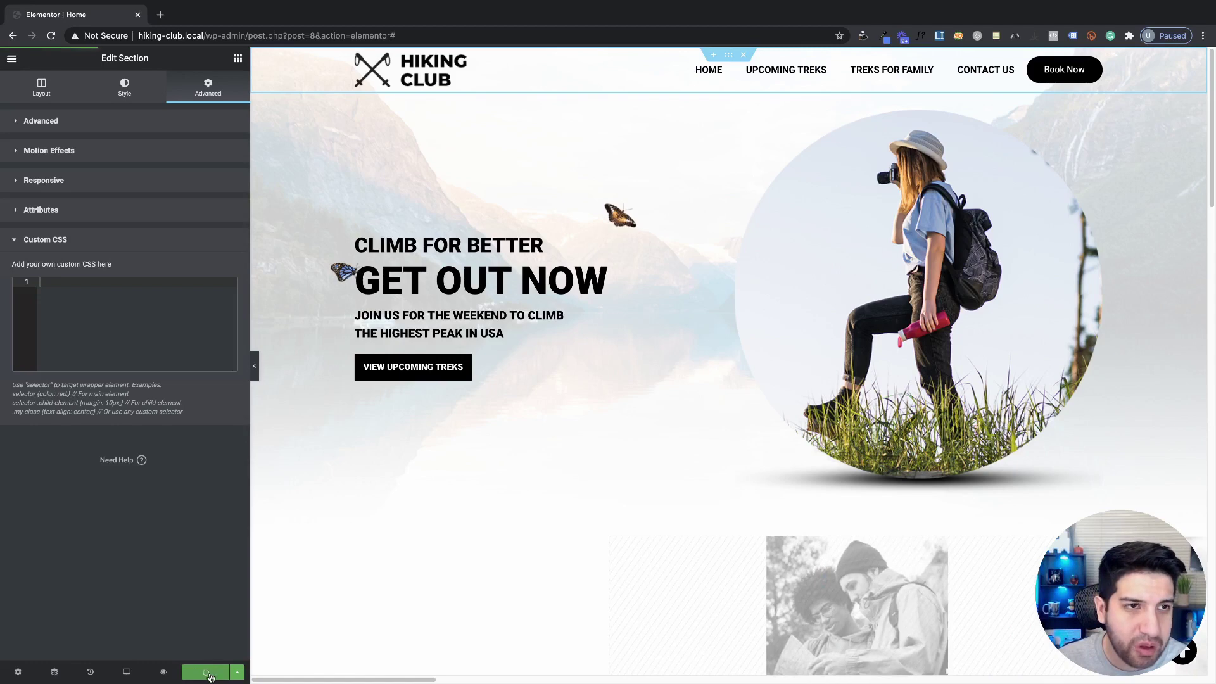
Preview the page and open the Additional CSS editor in the WordPress Customizer.
left_click(163, 672)
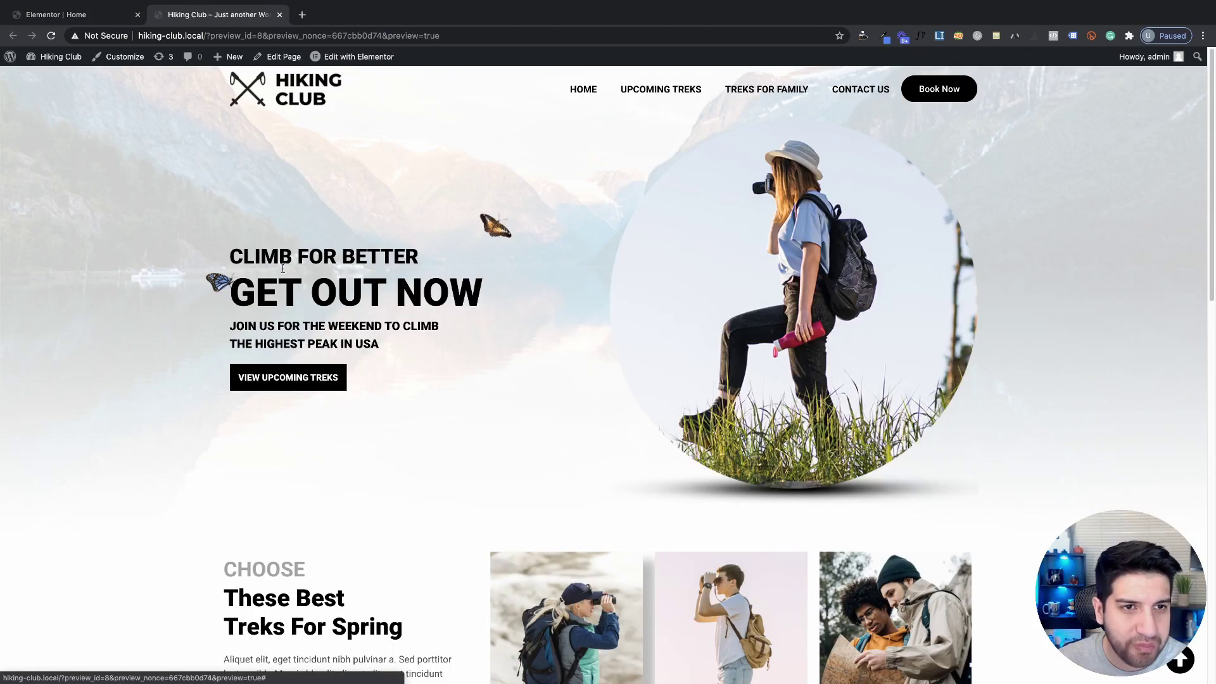
left_click(135, 58)
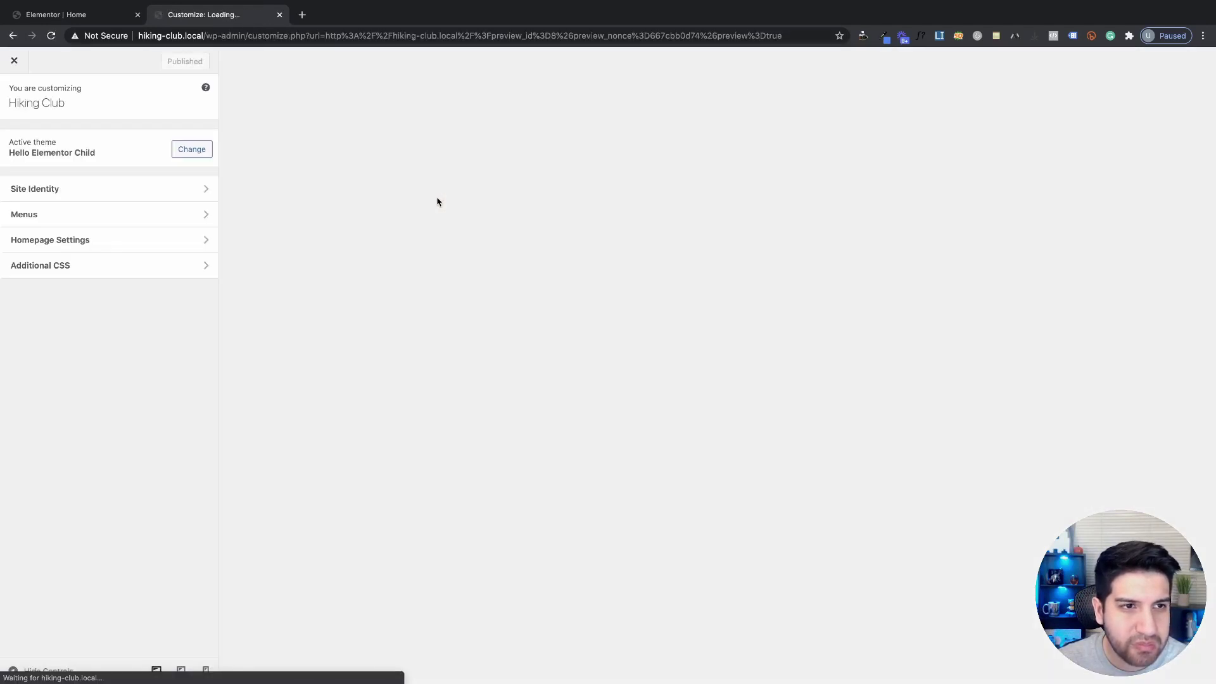
left_click(98, 269)
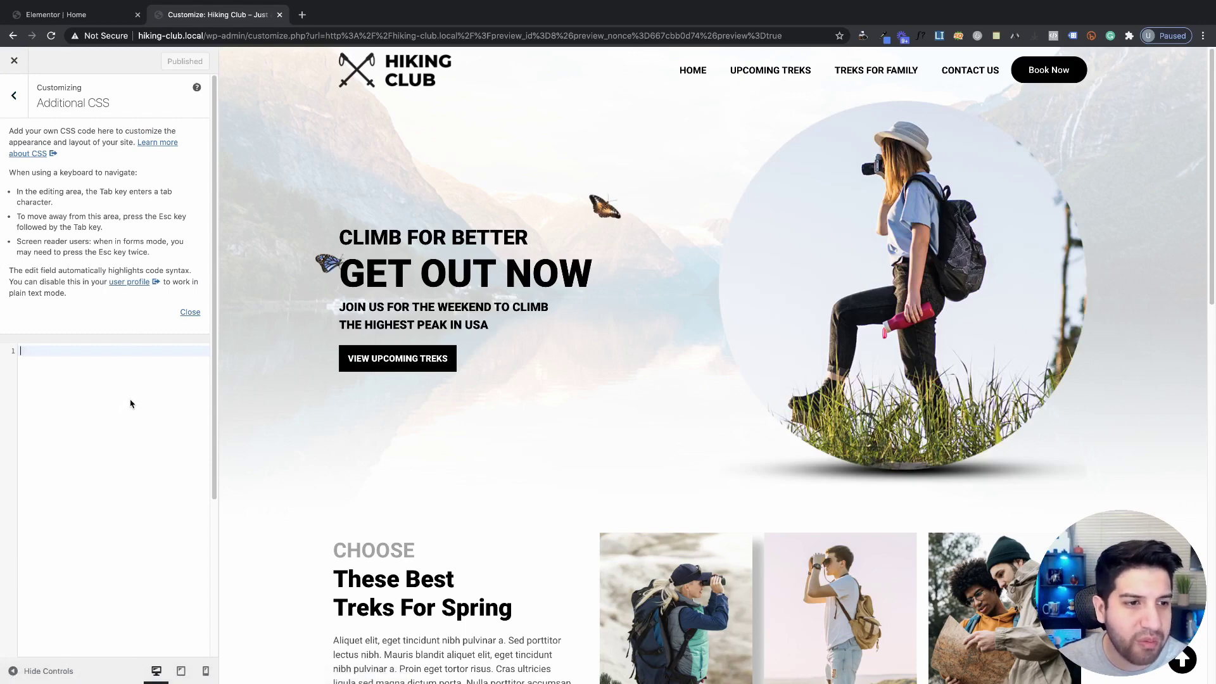
Return to the Elementor editor and paste the copied header CSS into the header section's custom CSS.
left_click(75, 15)
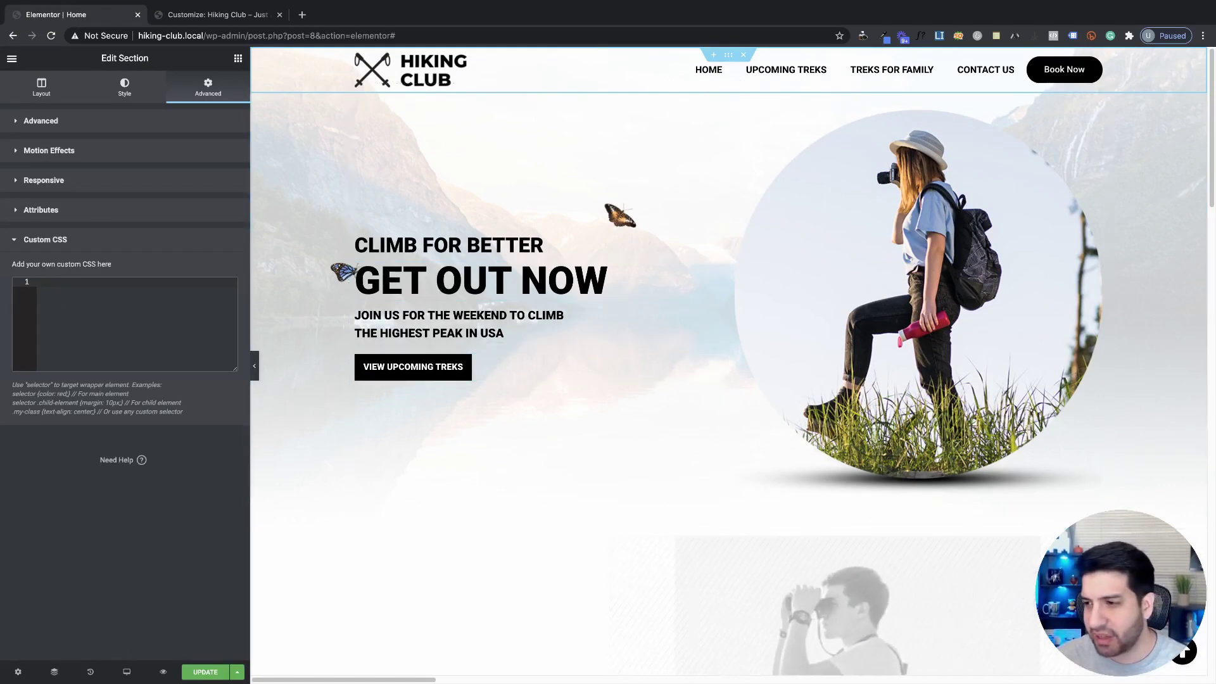
left_click(40, 282)
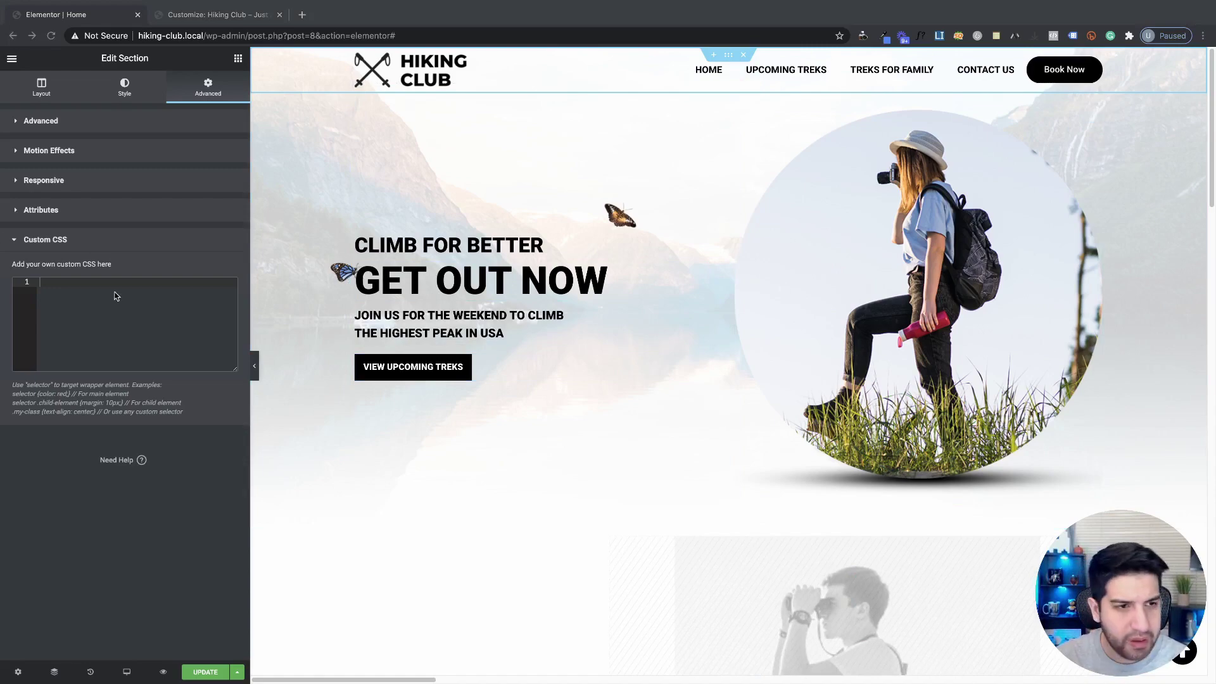
key("ctrl+v")
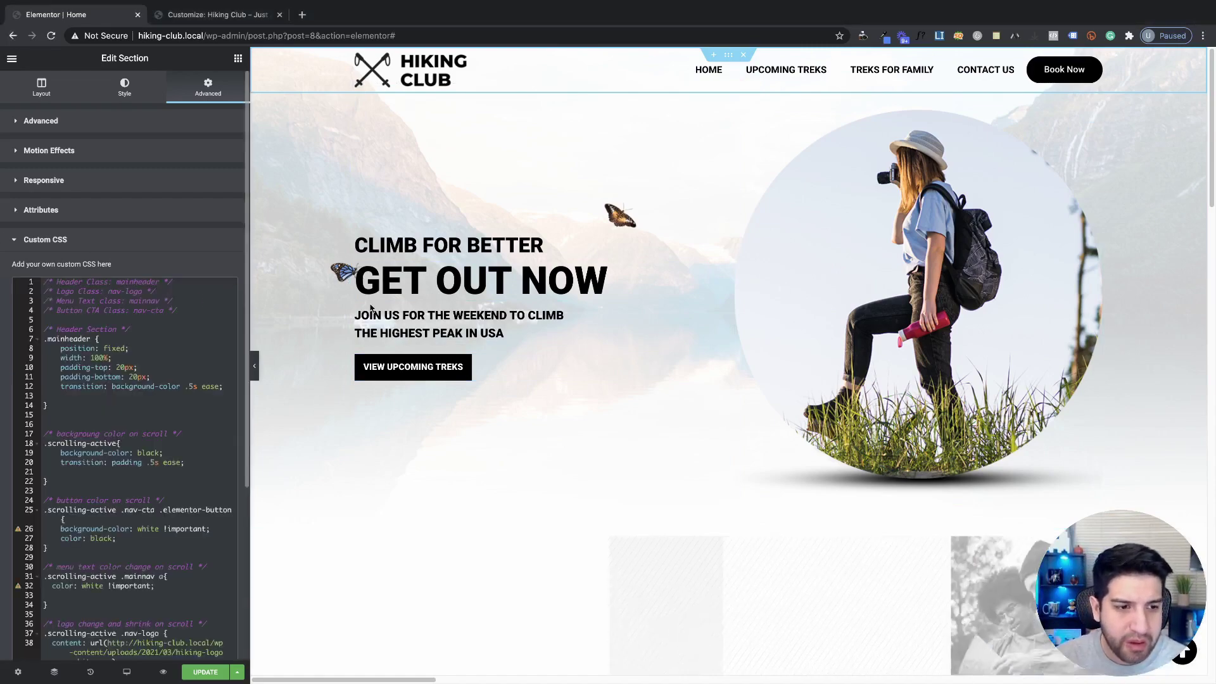
Review the header section's custom CSS, including the class names in its opening comments and the commented rules for header, background and button.
scroll(633, 301, "down", 5)
scroll(633, 301, "up", 5)
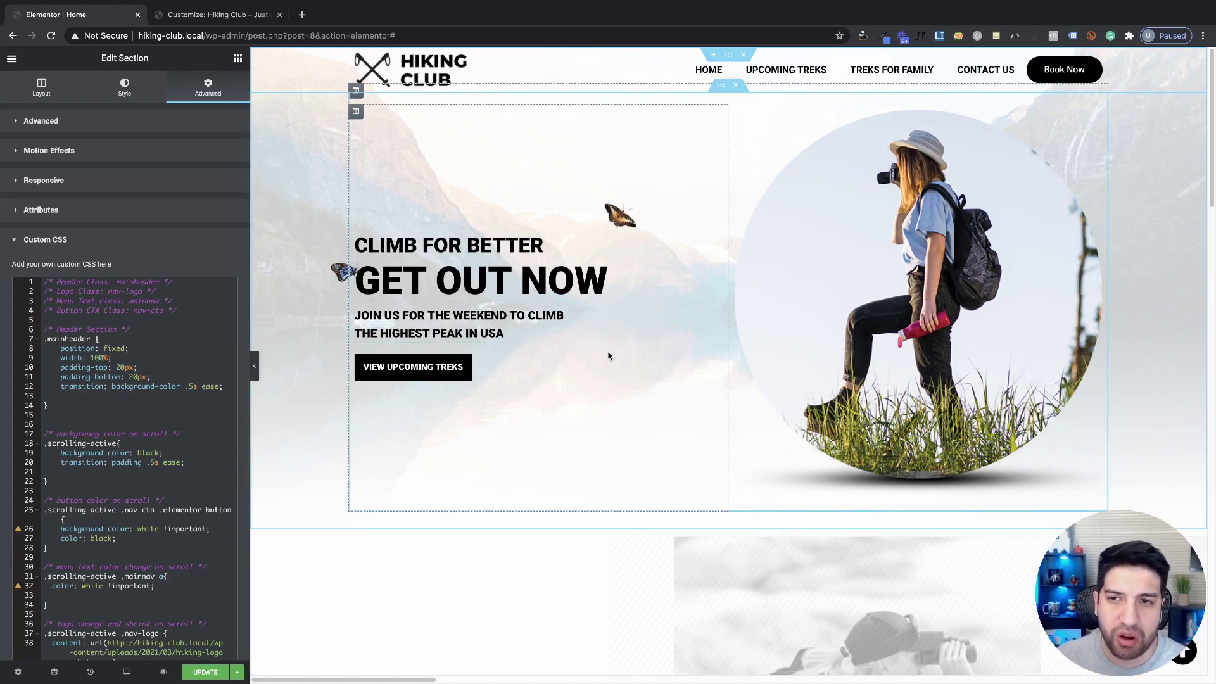
scroll(190, 380, "down", 5)
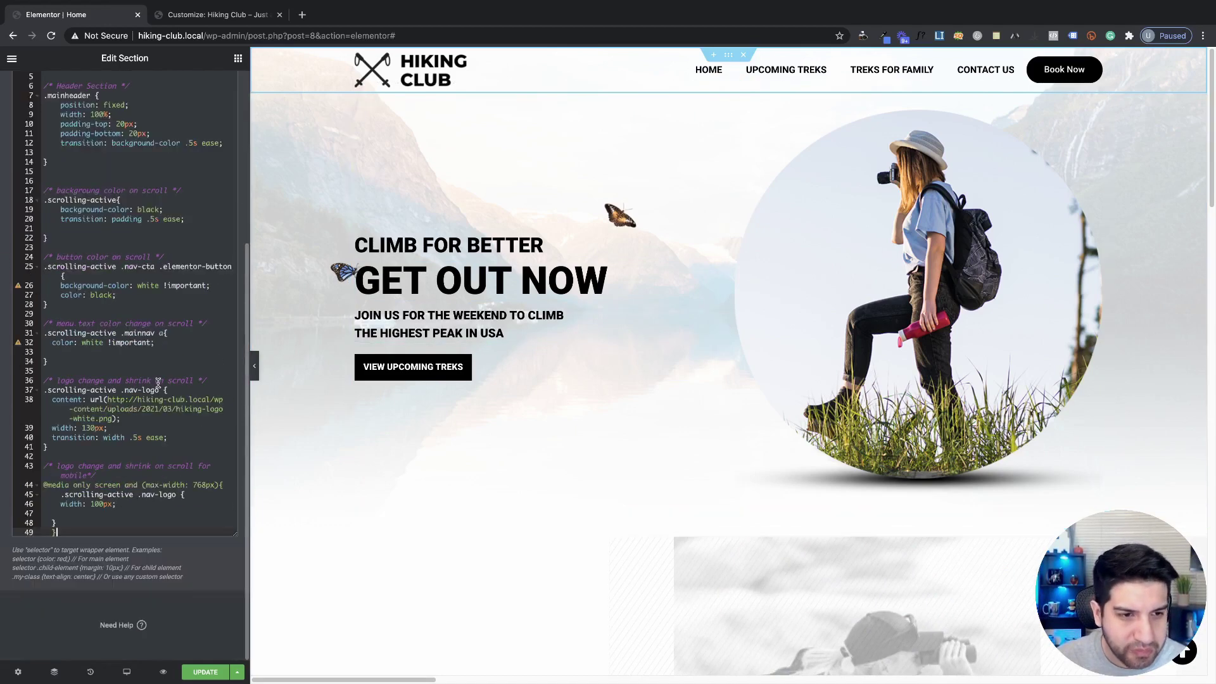
scroll(192, 385, "up", 5)
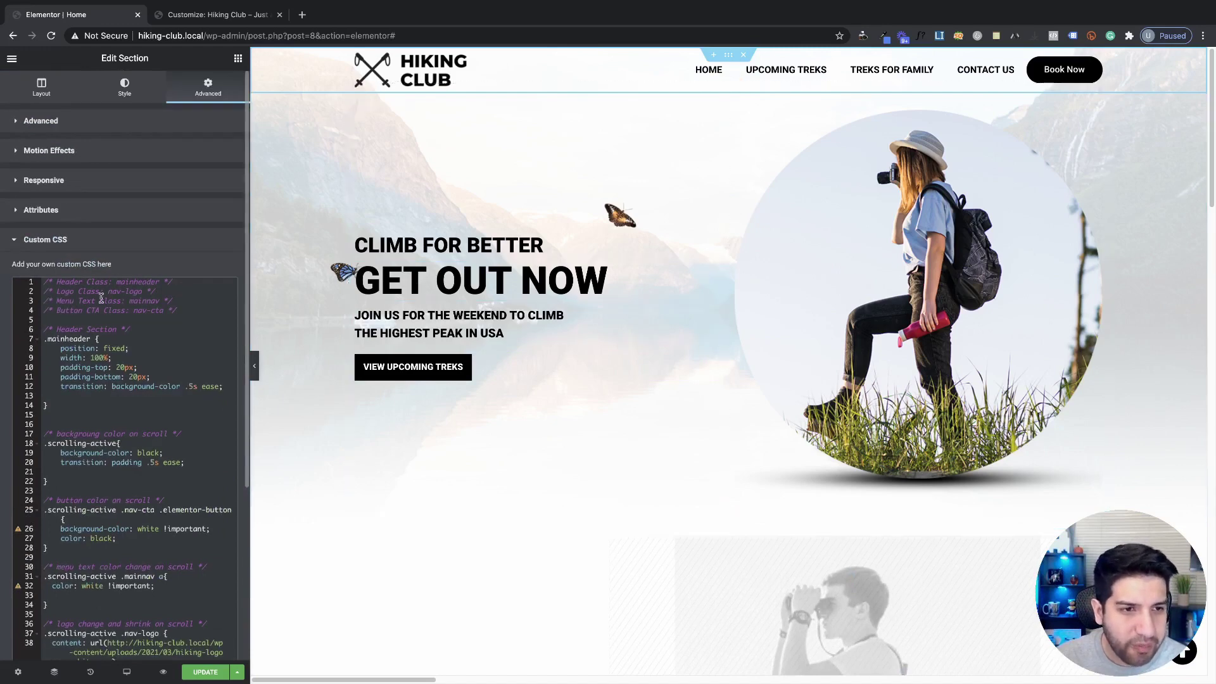
left_click(163, 318)
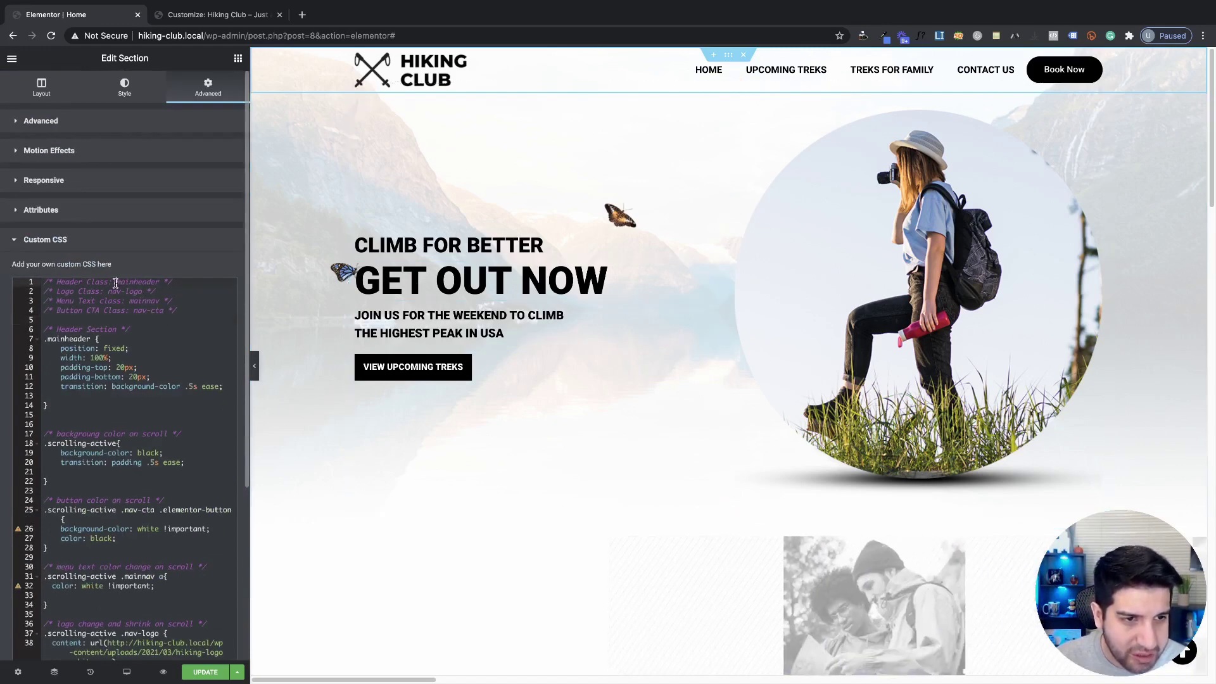
left_click_drag(116, 283, 159, 284)
left_click(99, 317)
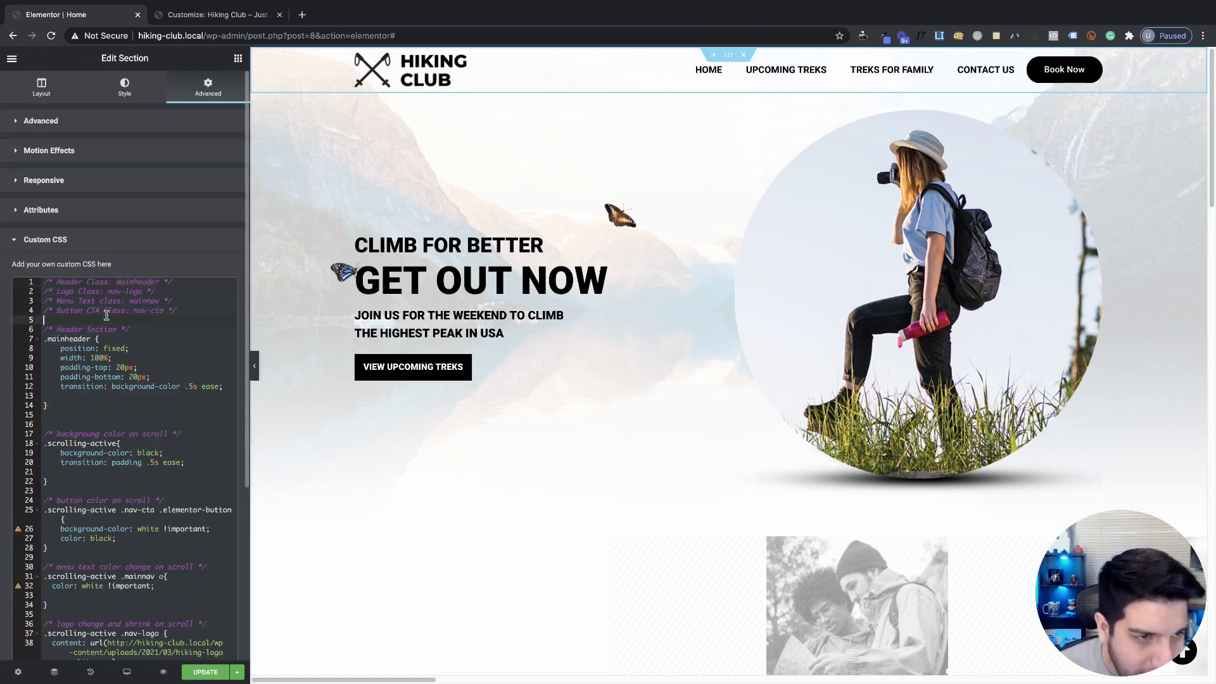
left_click_drag(53, 285, 28, 284)
left_click_drag(131, 329, 40, 331)
left_click_drag(184, 434, 39, 435)
left_click_drag(200, 504, 39, 501)
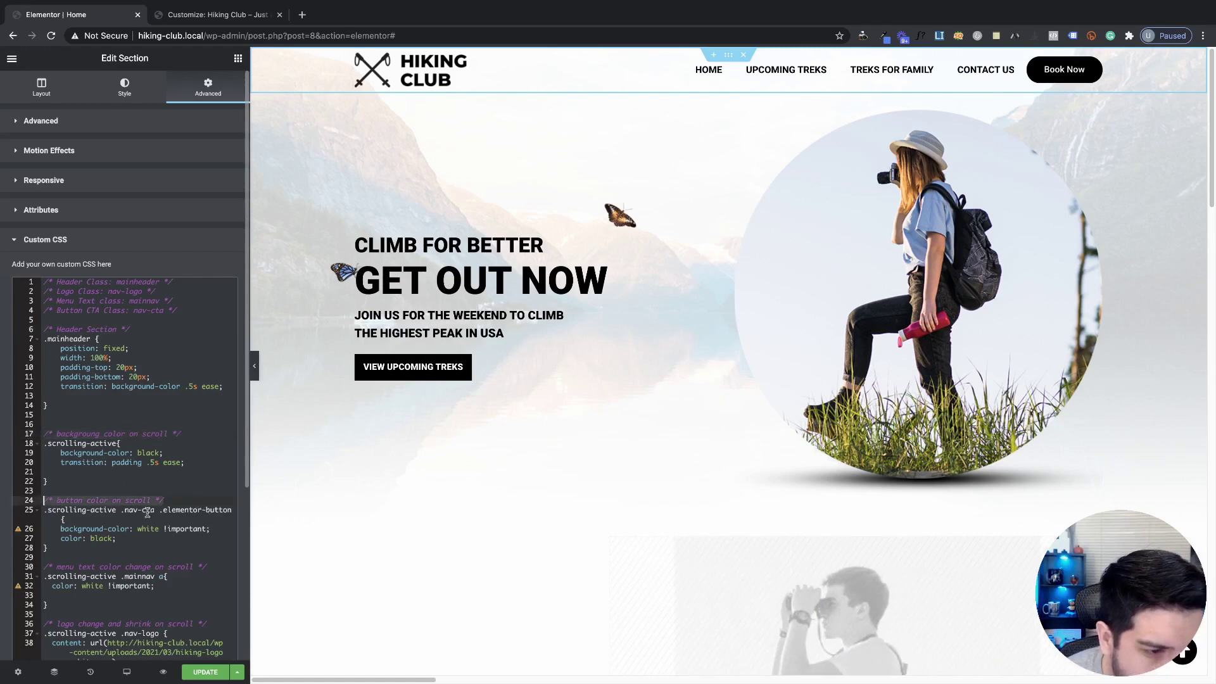
scroll(149, 512, "down", 5)
scroll(155, 511, "up", 4)
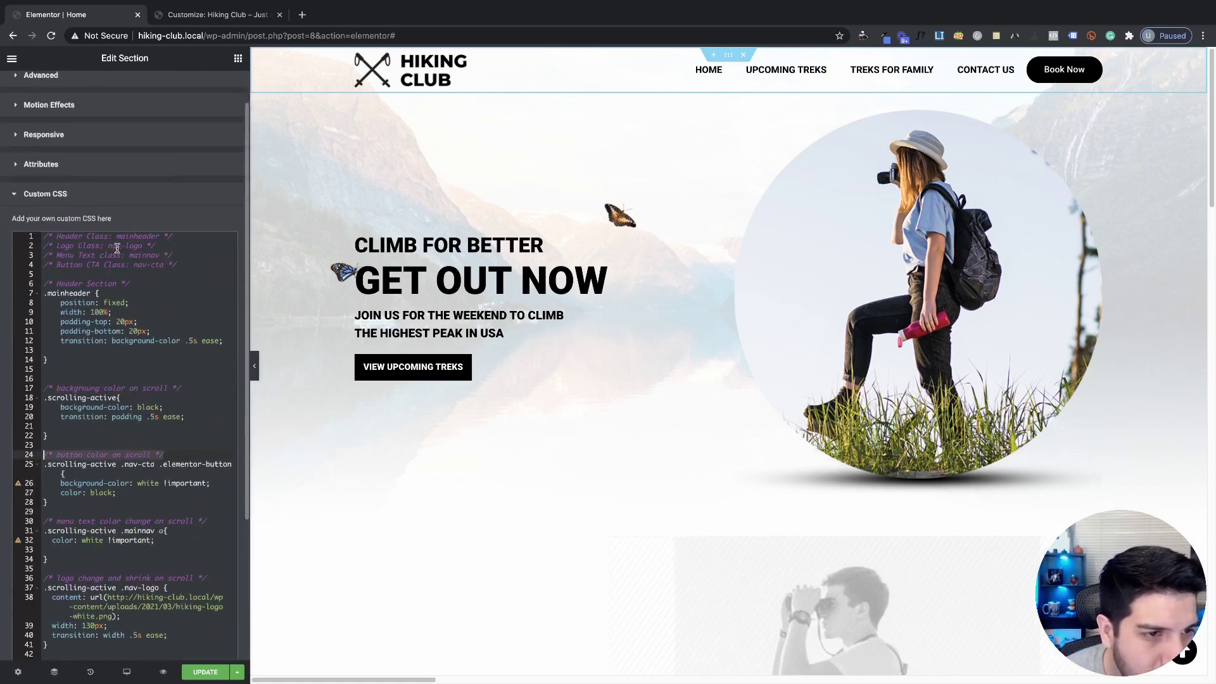
Assign the CSS class mainheader, as named in the custom CSS comments, to the header section.
left_click_drag(161, 236, 116, 237)
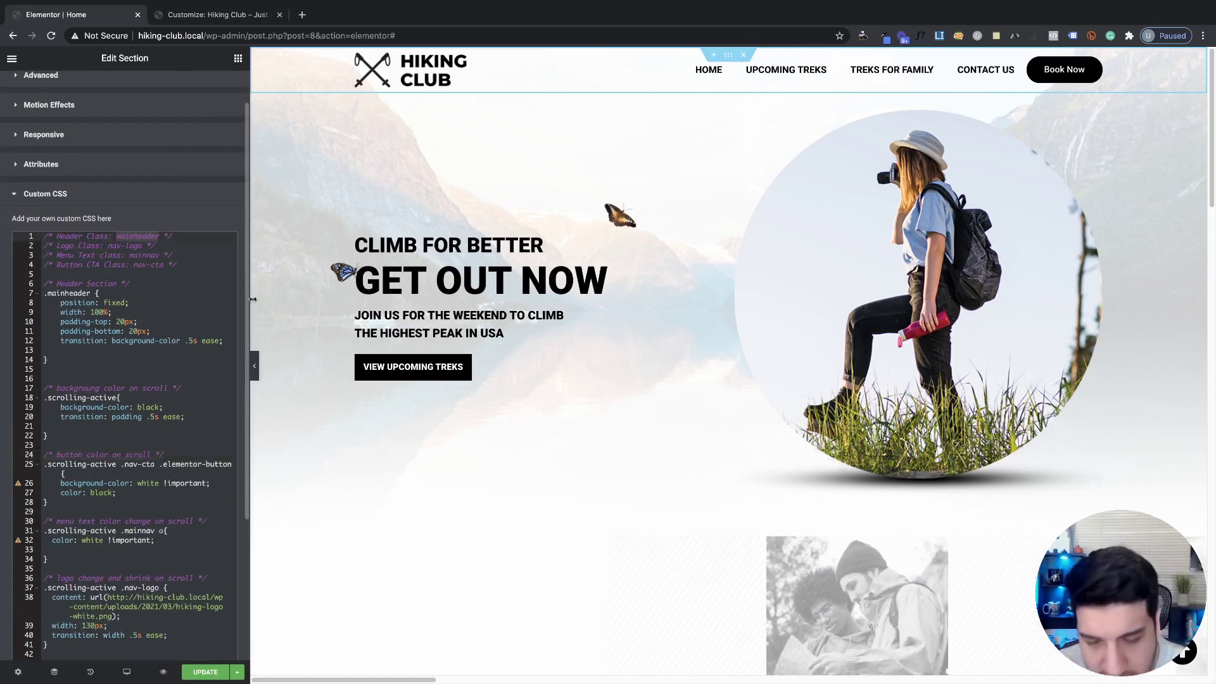
left_click(732, 59)
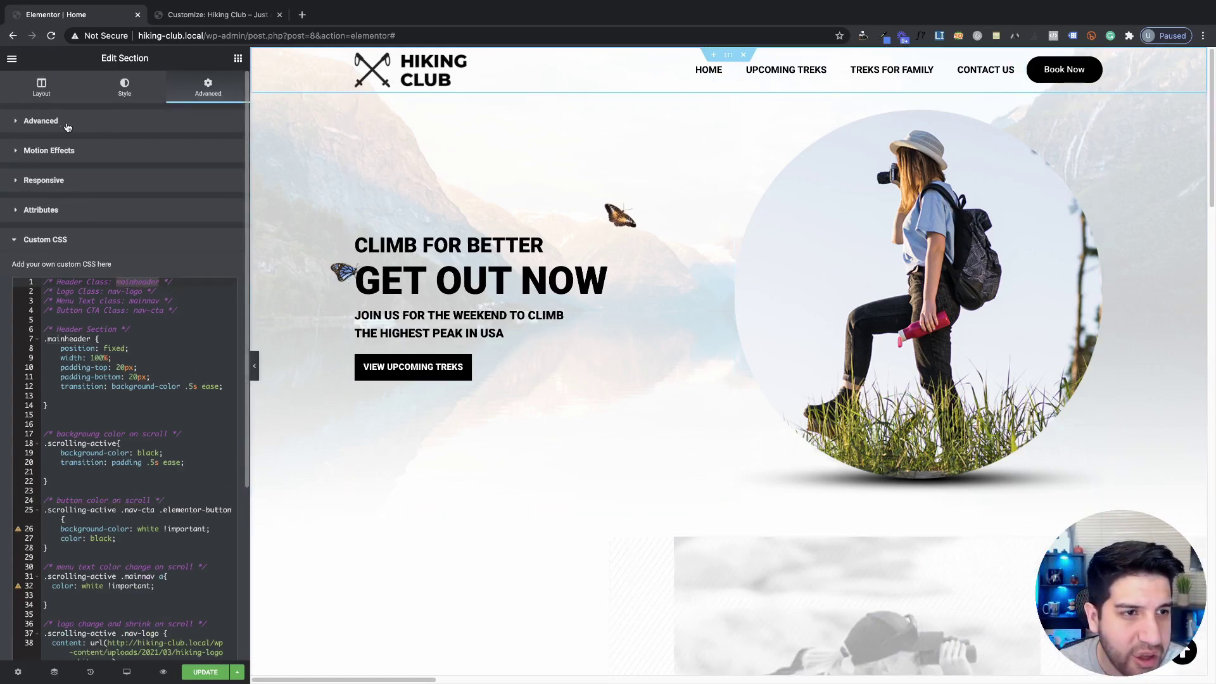
left_click(87, 127)
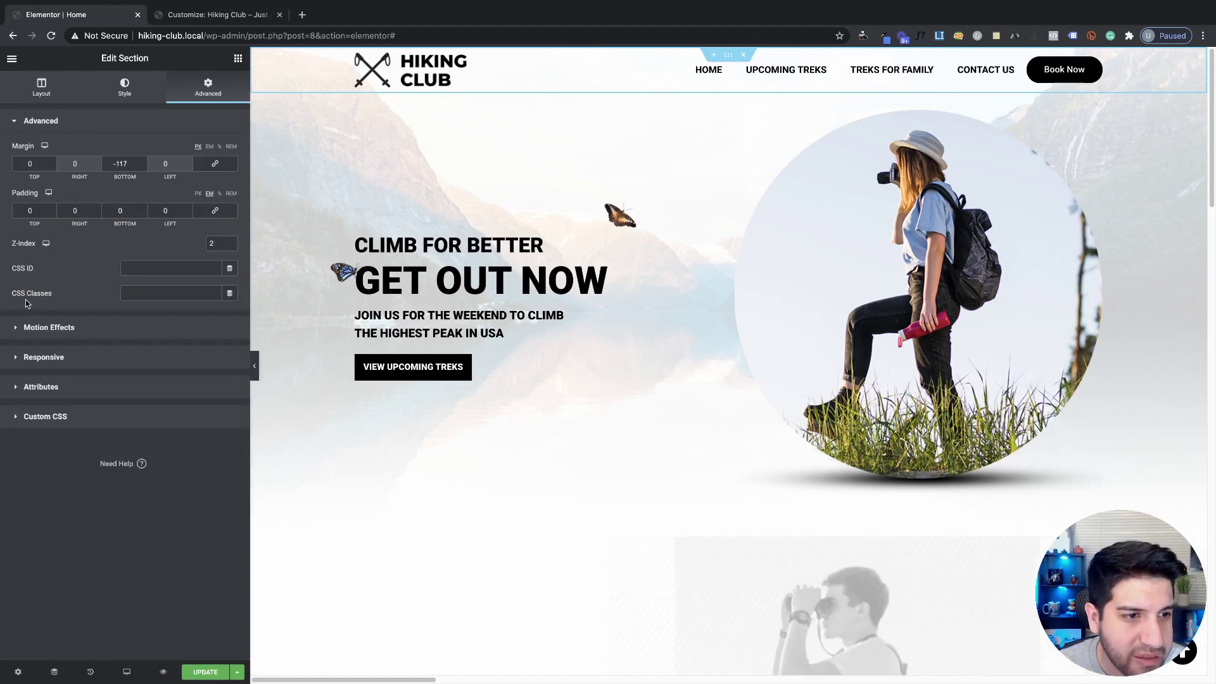
left_click(147, 294)
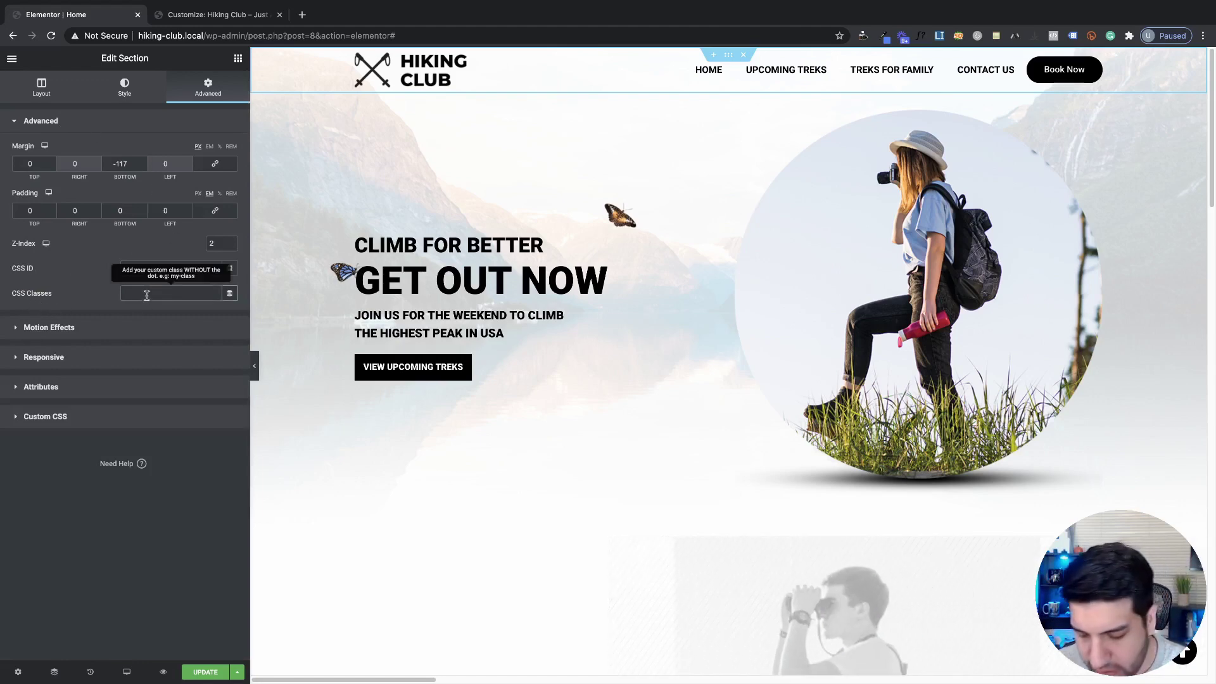
type("mainheader")
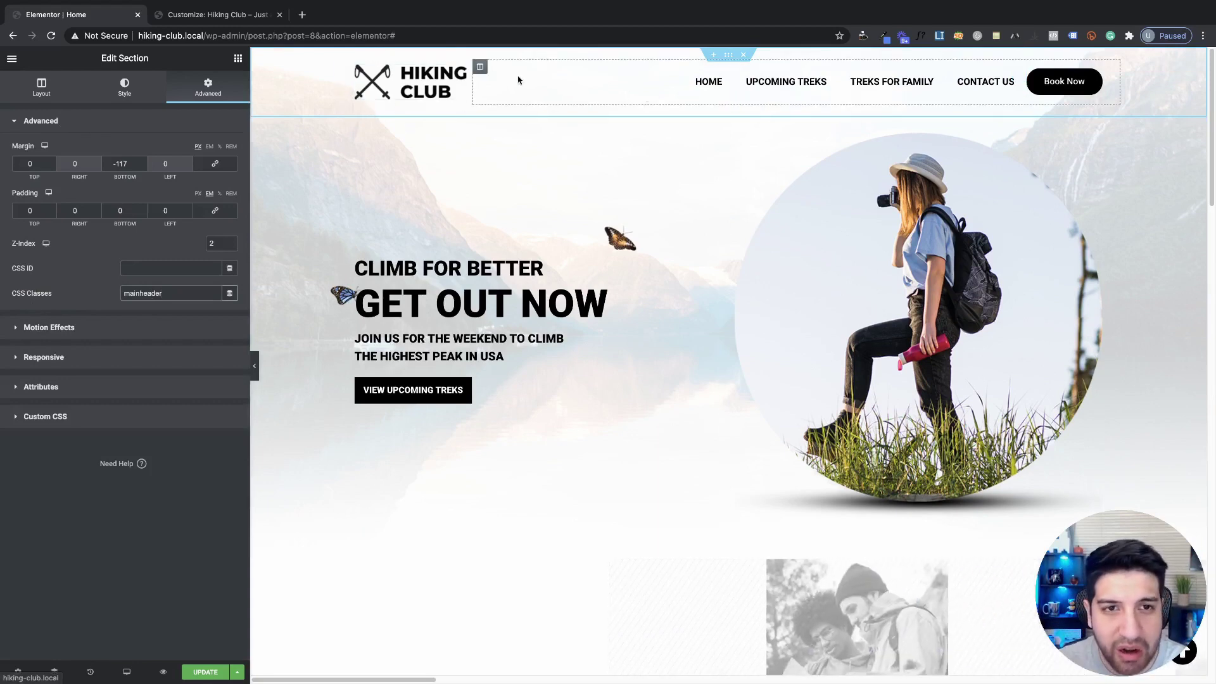
In the header section's custom CSS, try a padding-top of 10px in the .mainheader rule and set it back to 20px.
left_click(124, 417)
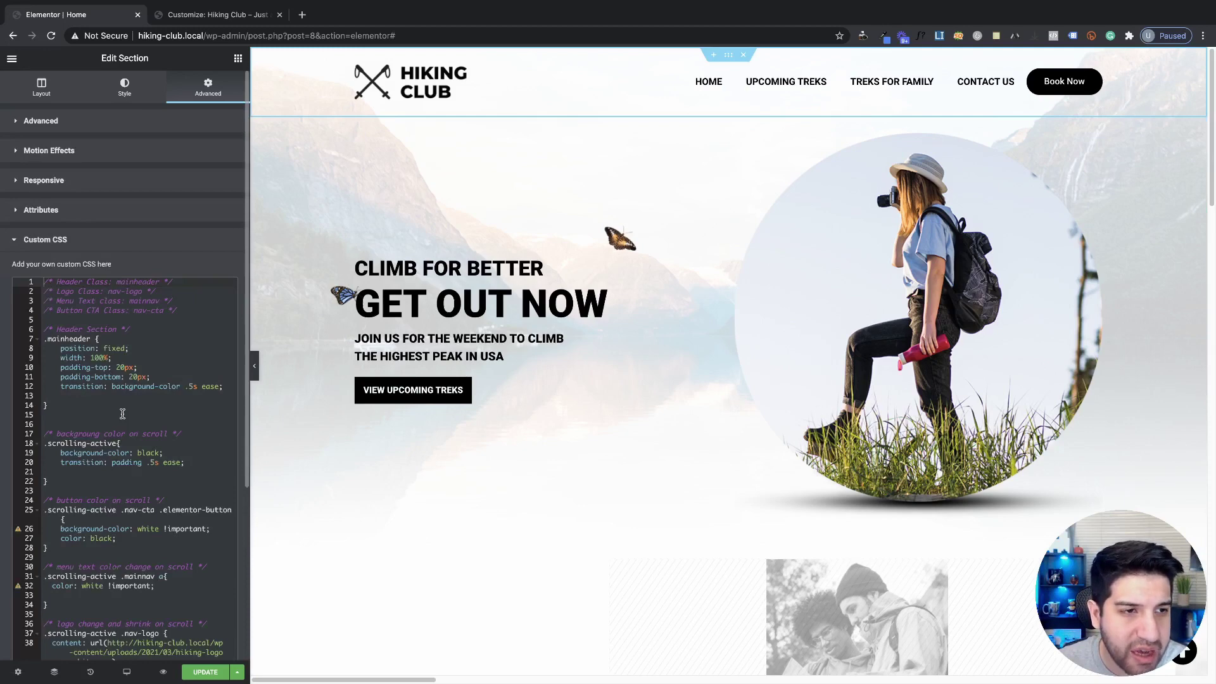
left_click(126, 369)
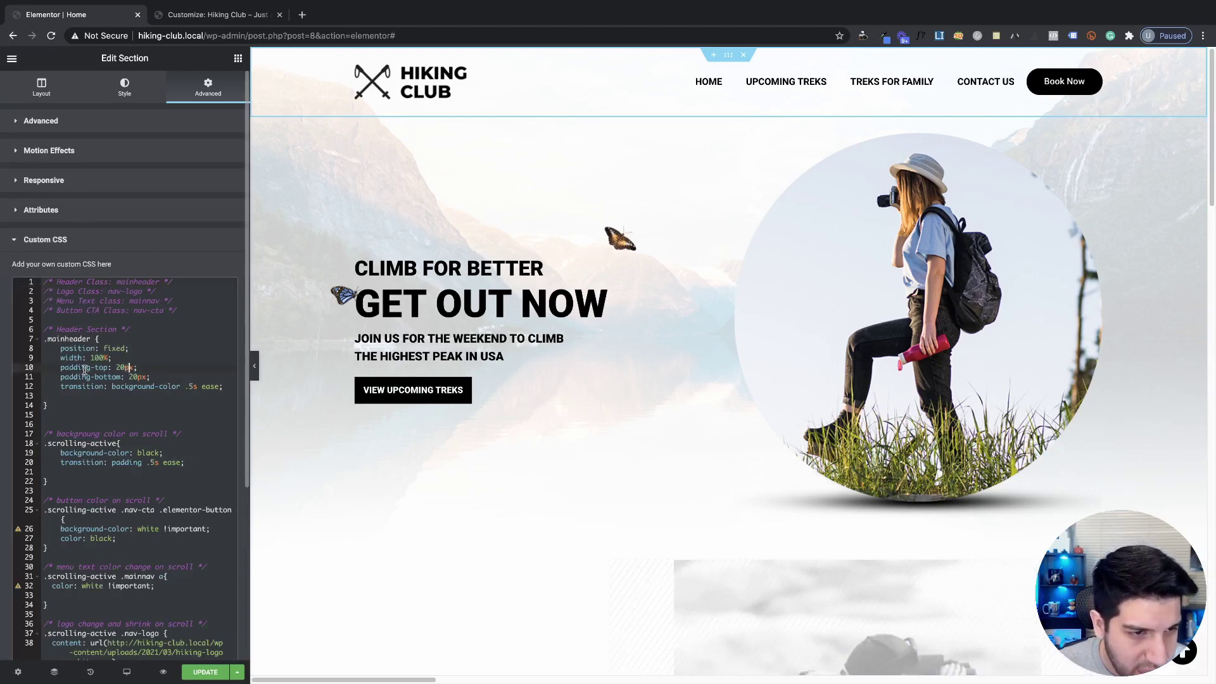
left_click(125, 367)
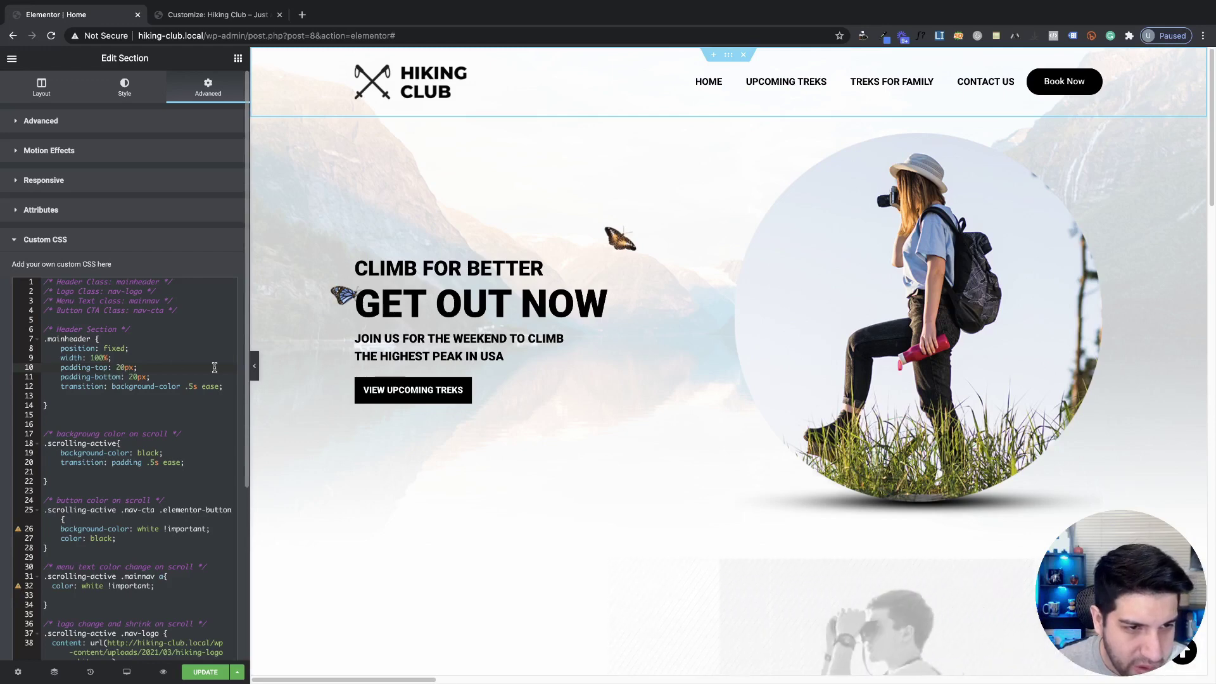
key("BackSpace")
key("BackSpace")
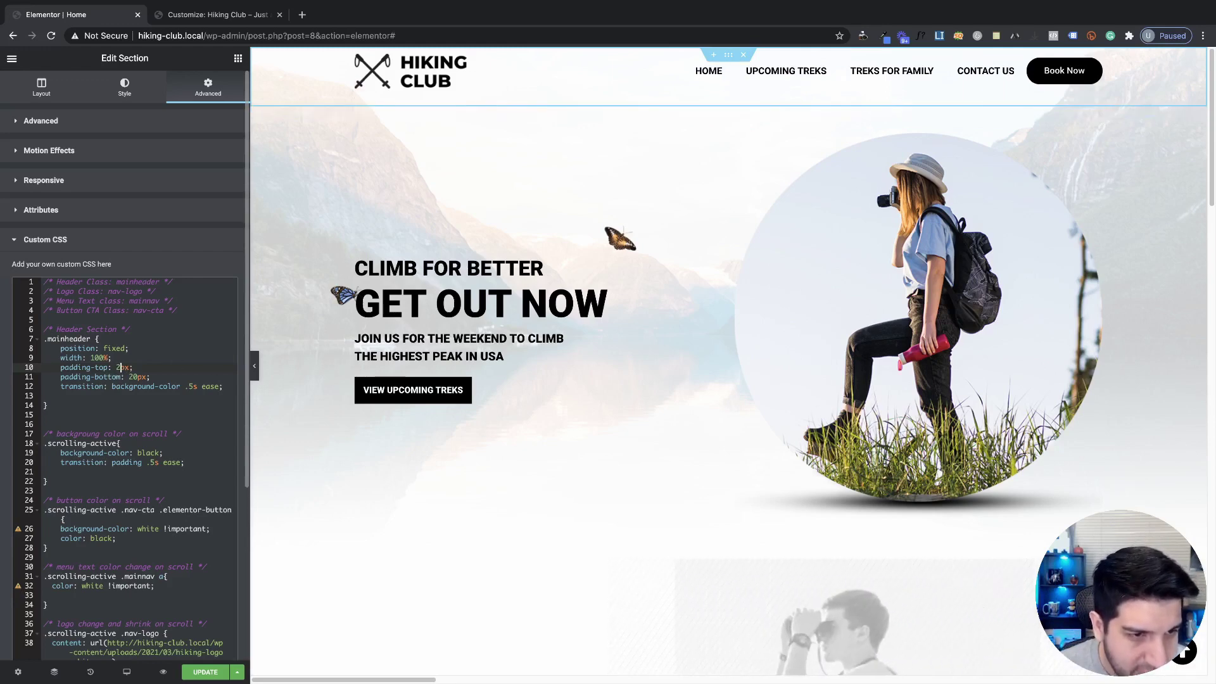
type("19")
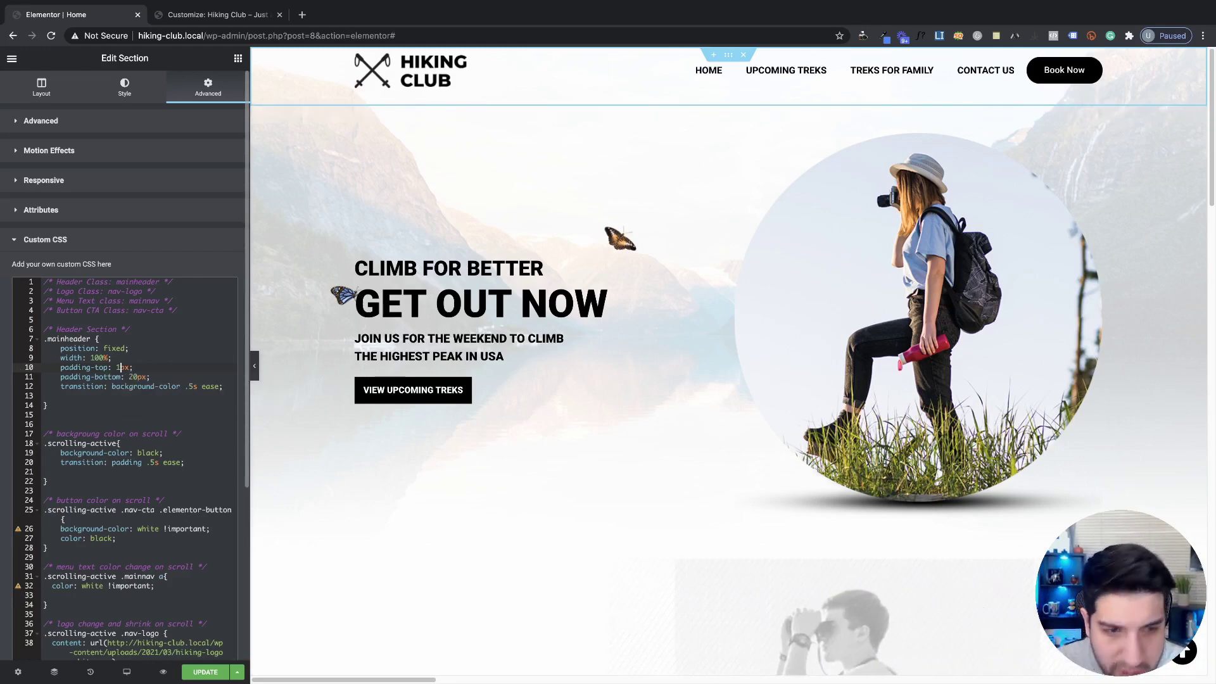
key("BackSpace")
type("0")
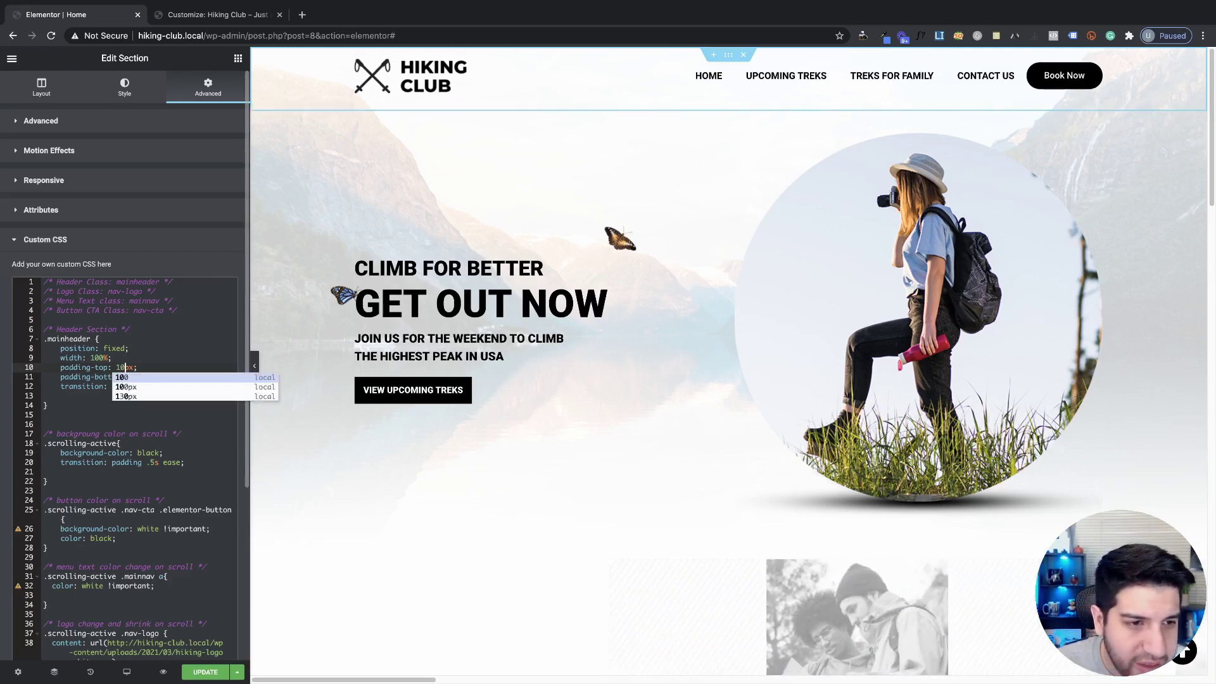
key("BackSpace")
key("BackSpace")
type("20")
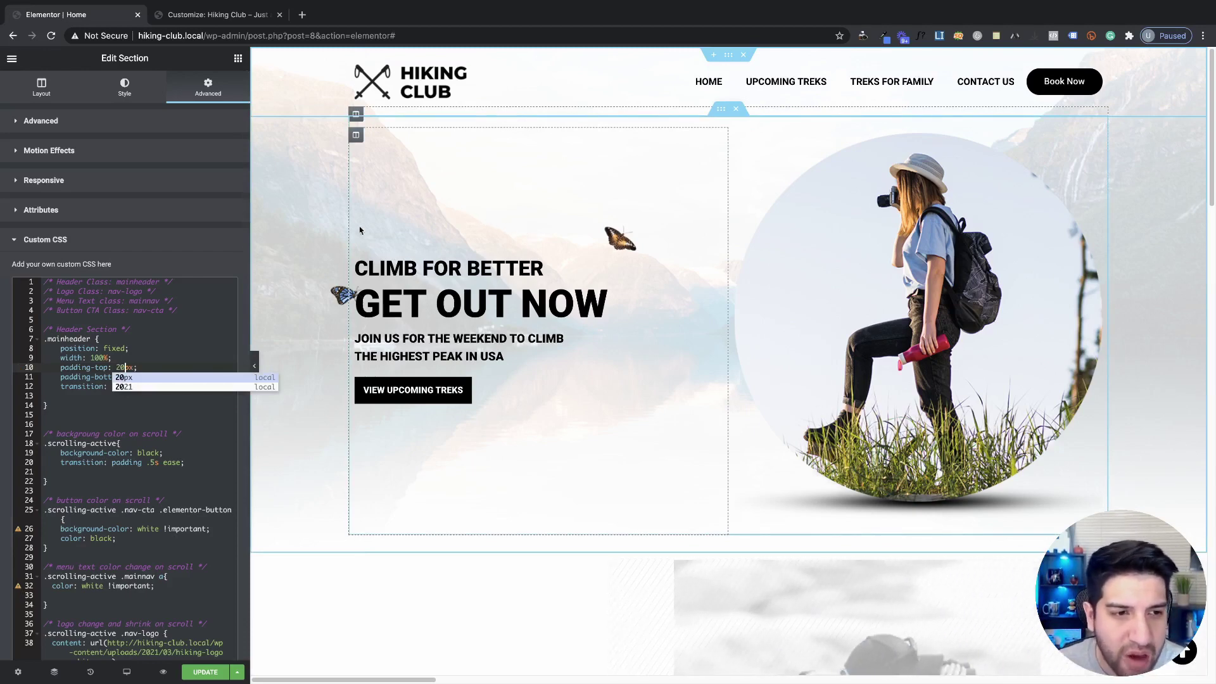
left_click(165, 360)
left_click(159, 378)
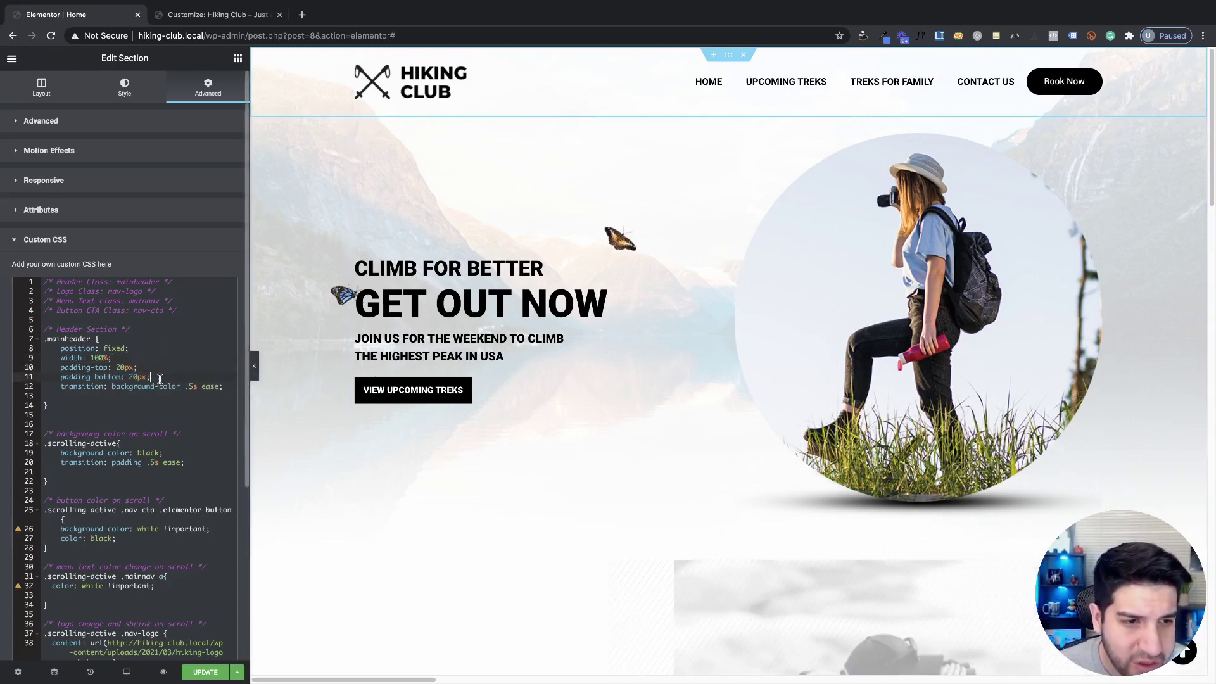
Delete the position: fixed and width: 100% declarations from the .mainheader rule, leaving no blank line behind.
scroll(477, 240, "down", 1)
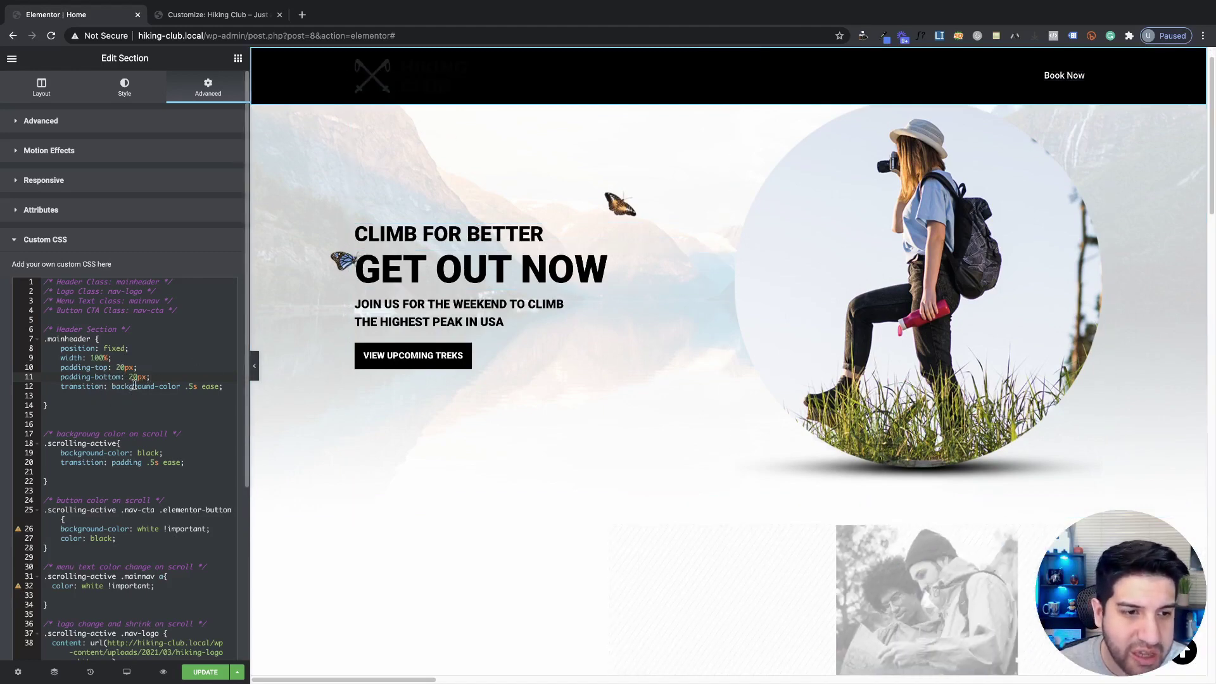
scroll(532, 411, "up", 2)
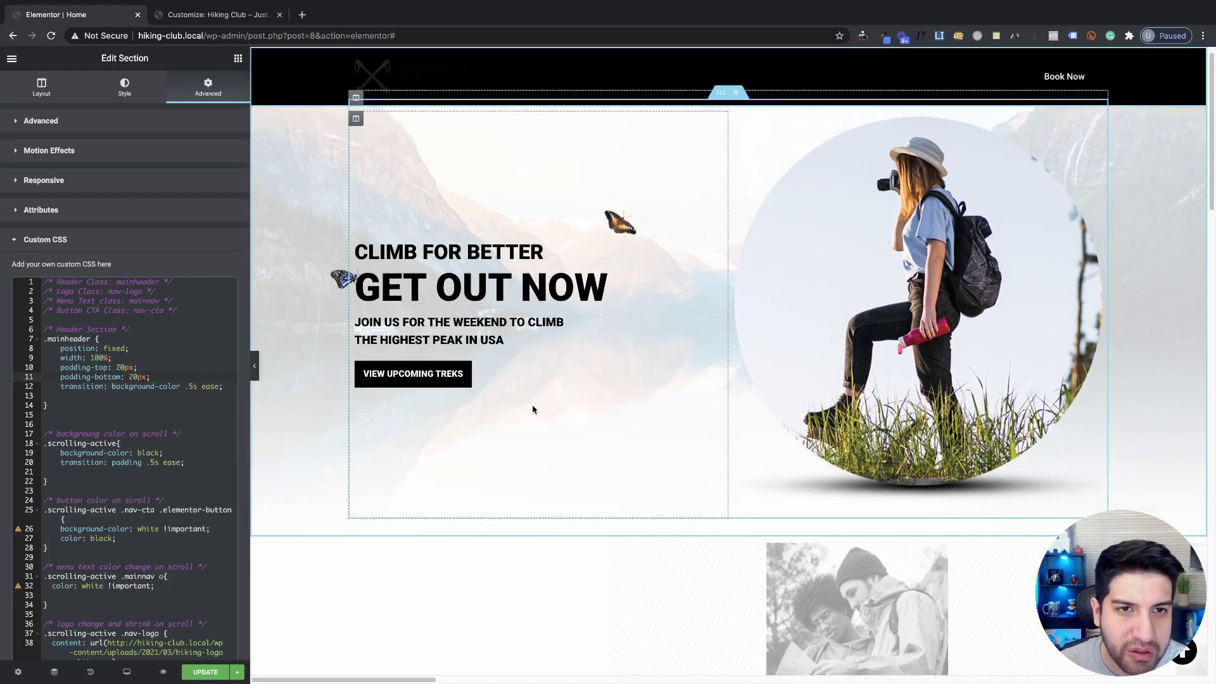
scroll(533, 410, "down", 1)
scroll(534, 410, "up", 1)
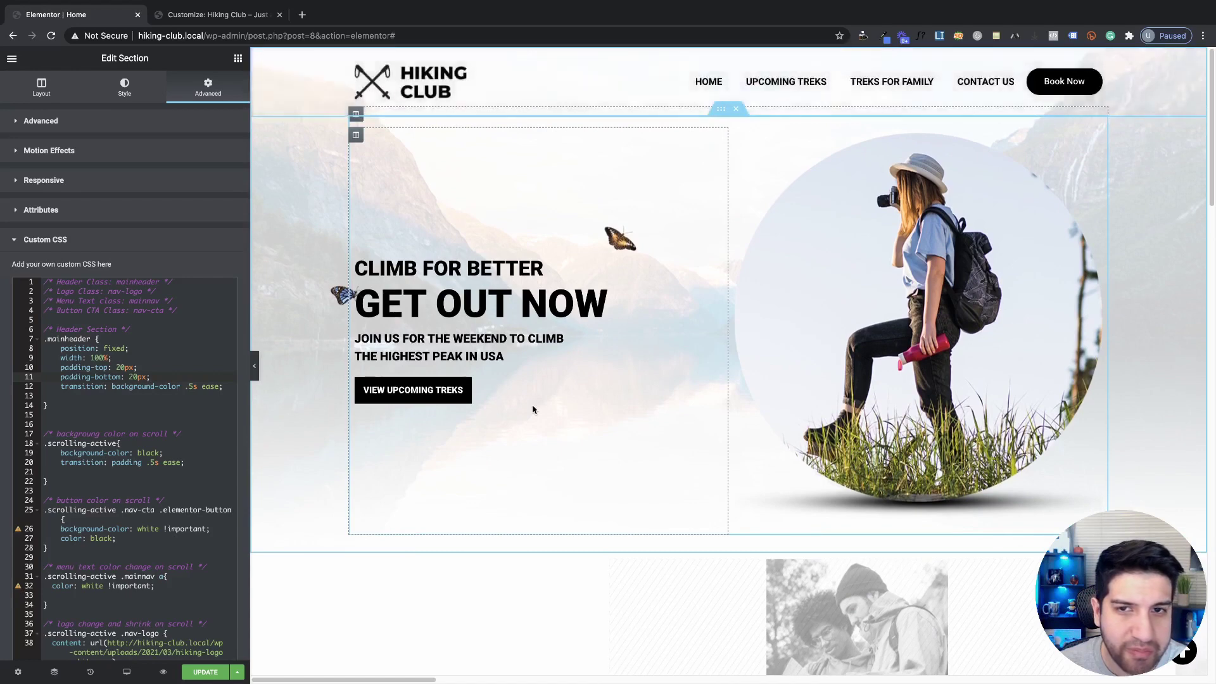
left_click(136, 377)
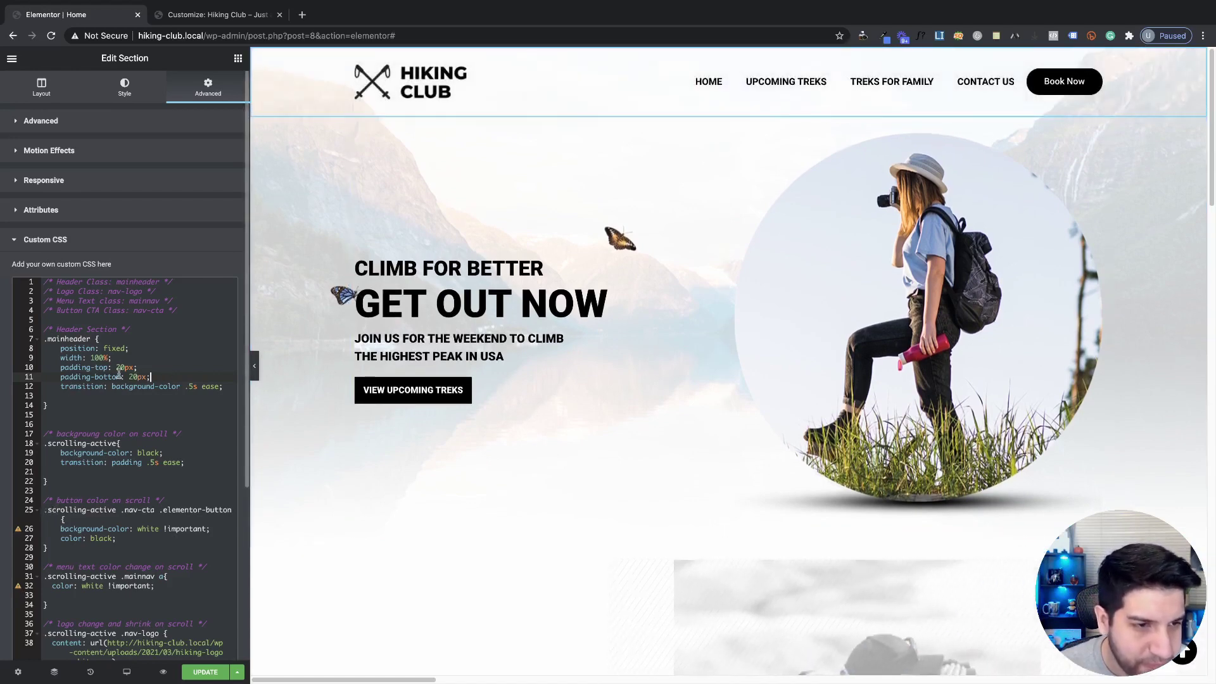
left_click(116, 358)
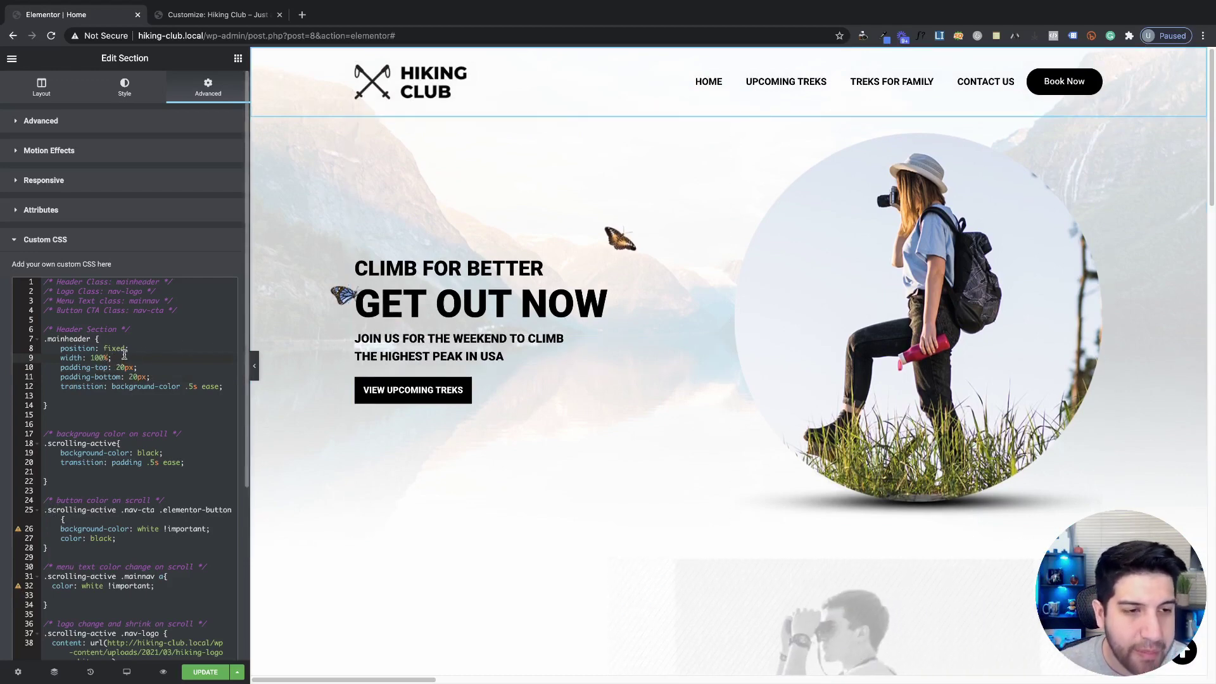
left_click(48, 350)
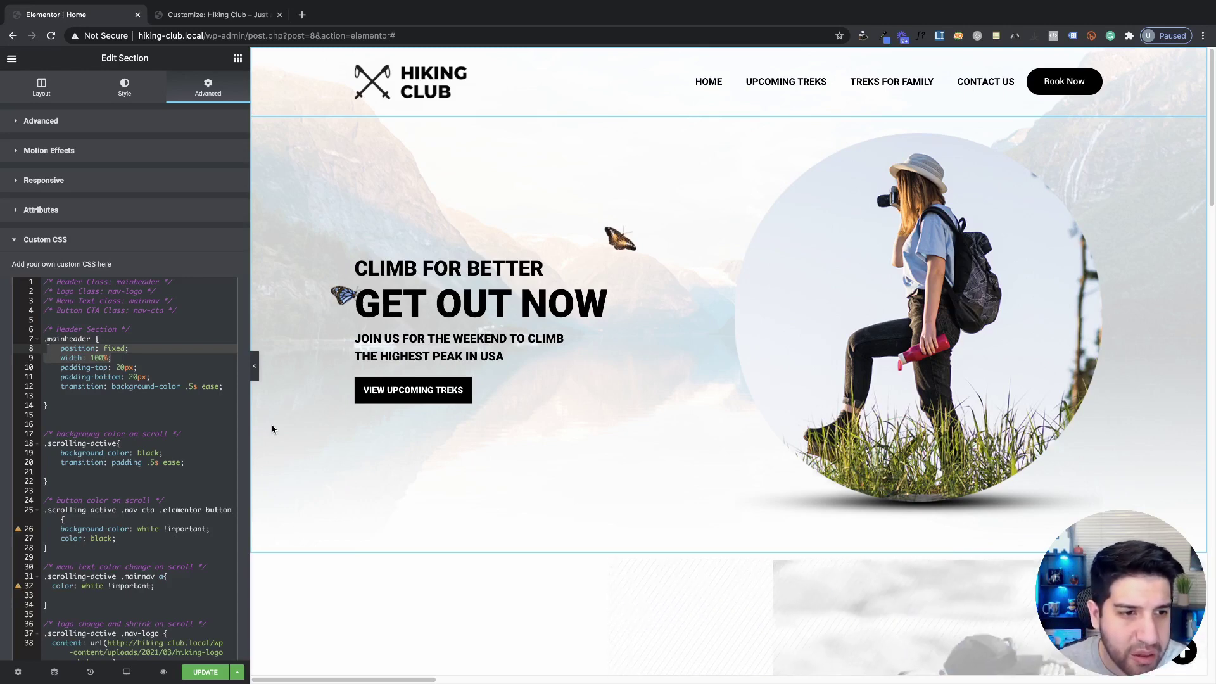
key("BackSpace")
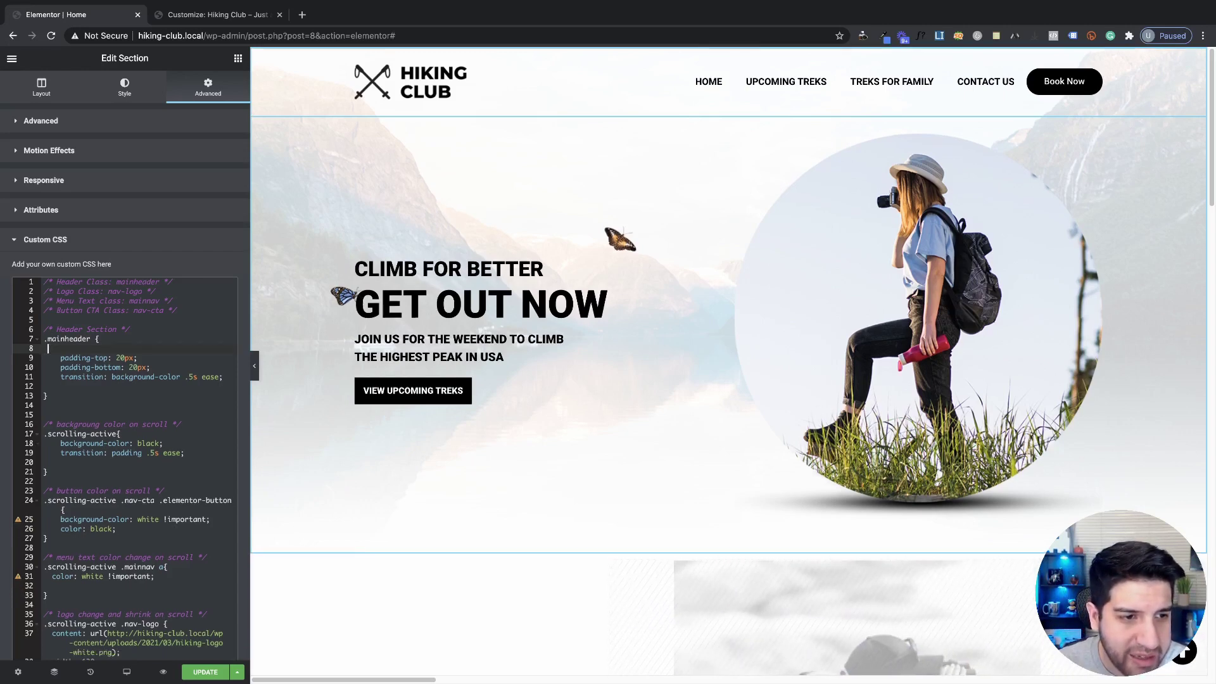
key("BackSpace")
Examine how the header behaves while the page scrolls without the fixed positioning rule.
scroll(603, 426, "down", 6)
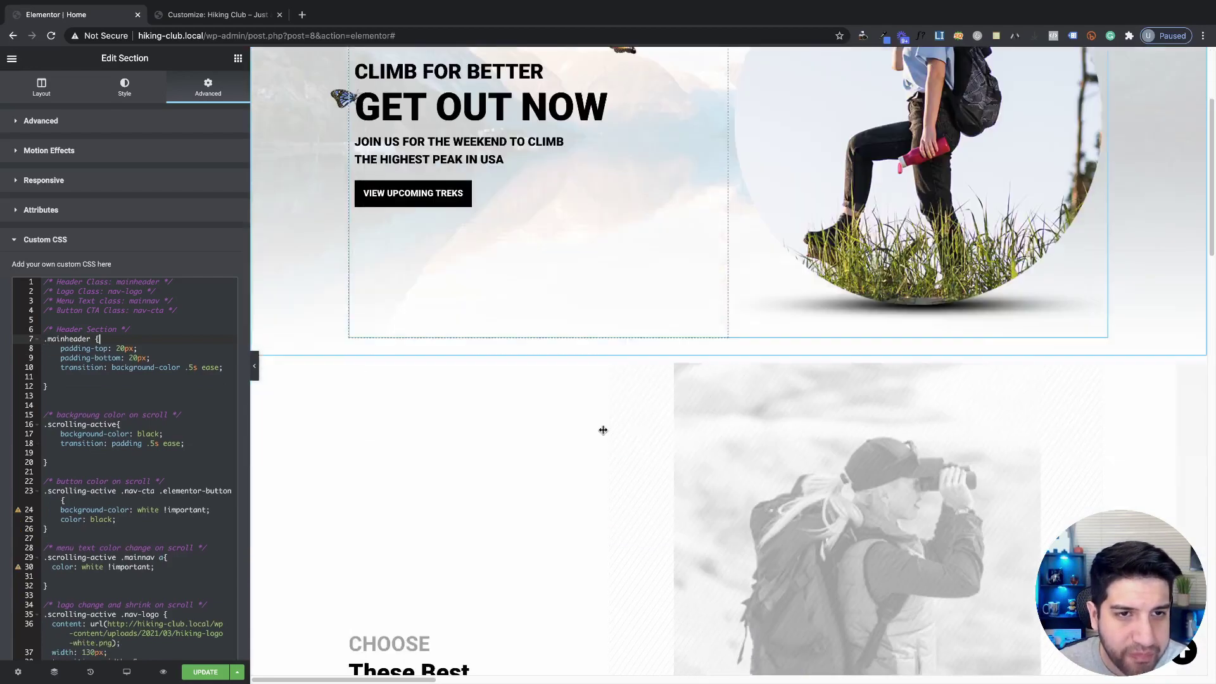
scroll(600, 439, "up", 6)
scroll(595, 436, "down", 3)
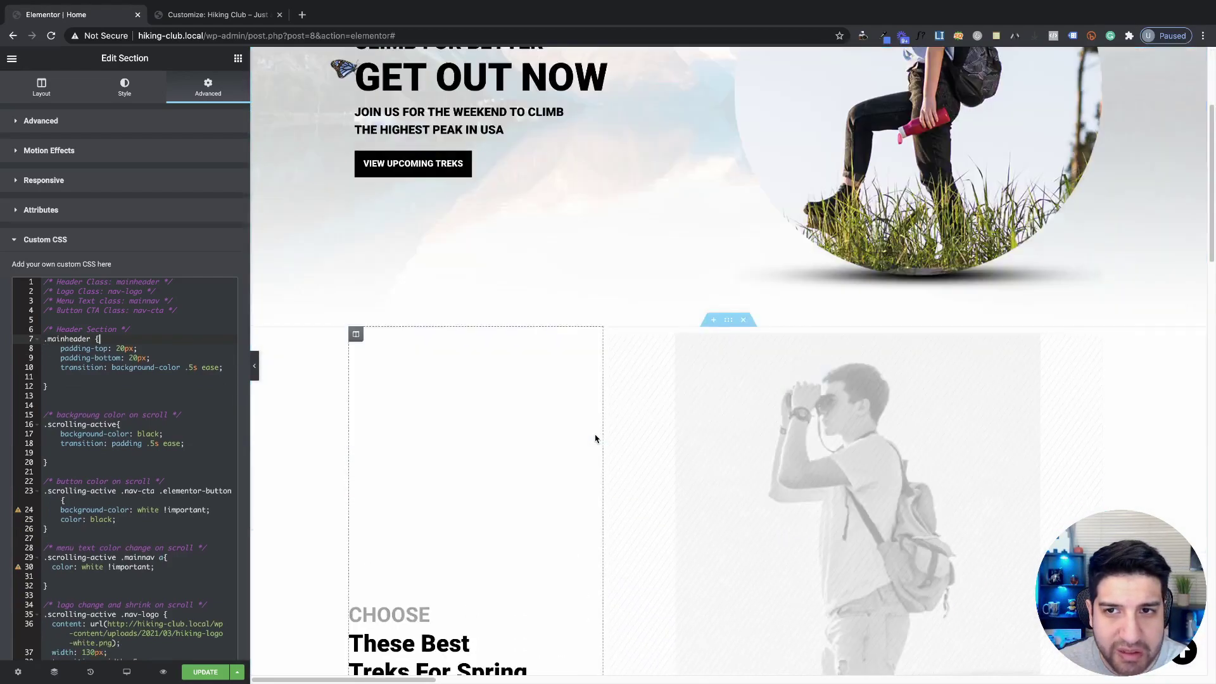
scroll(599, 363, "up", 3)
scroll(599, 363, "down", 2)
scroll(572, 253, "up", 2)
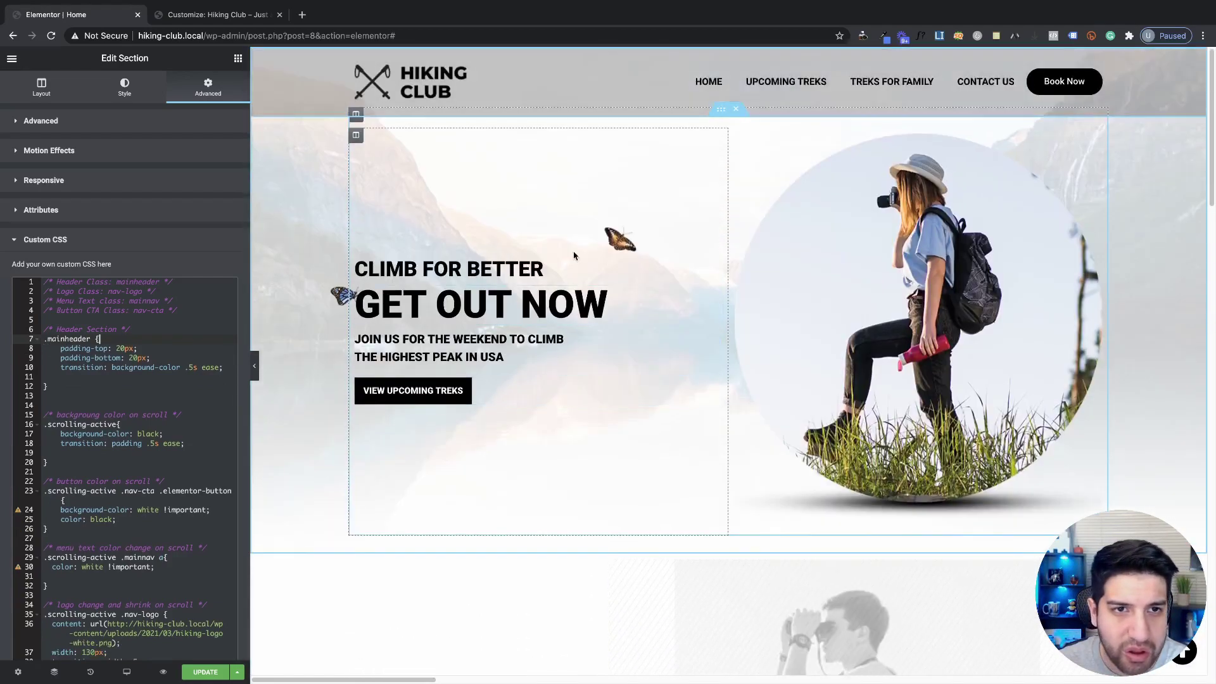
scroll(546, 331, "down", 1)
scroll(714, 340, "up", 1)
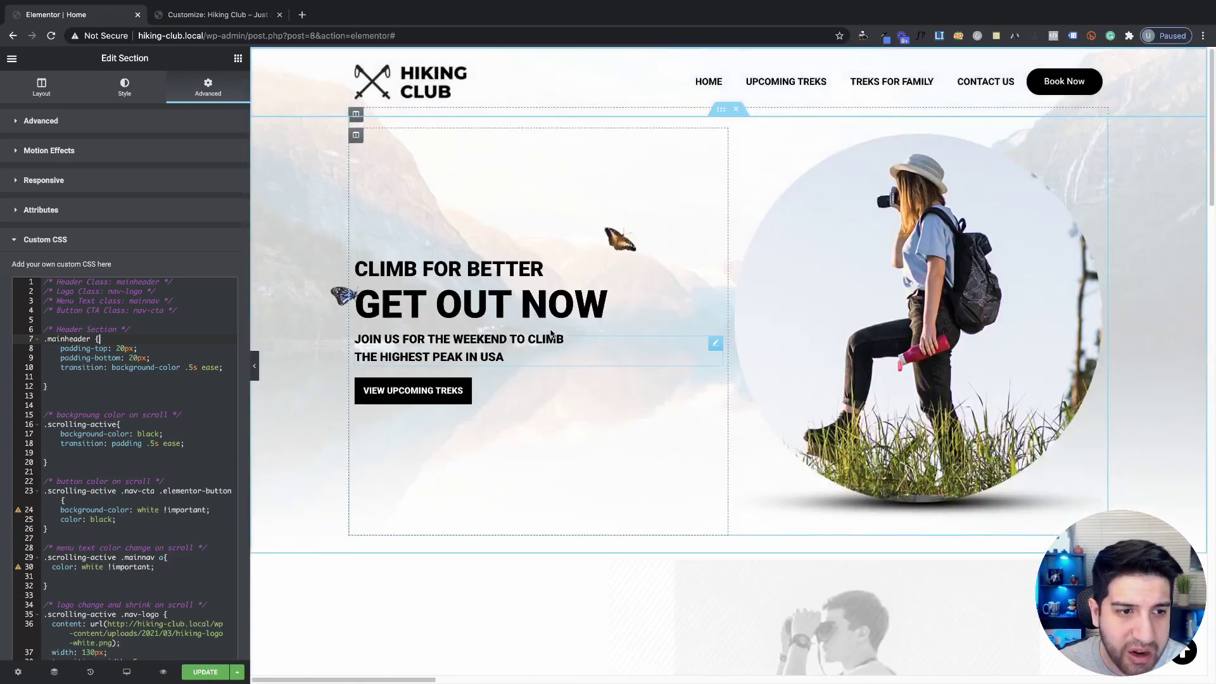
Set the header section's Sticky motion effect to Top and check it by scrolling the page.
left_click(127, 124)
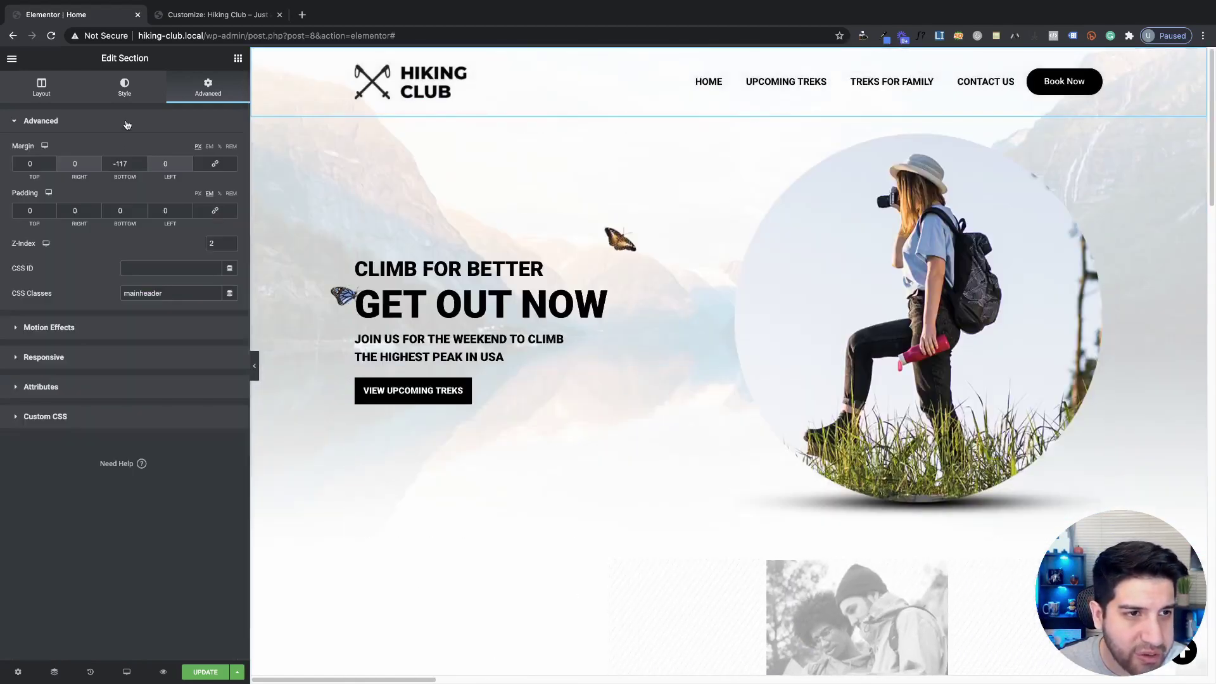
left_click(96, 335)
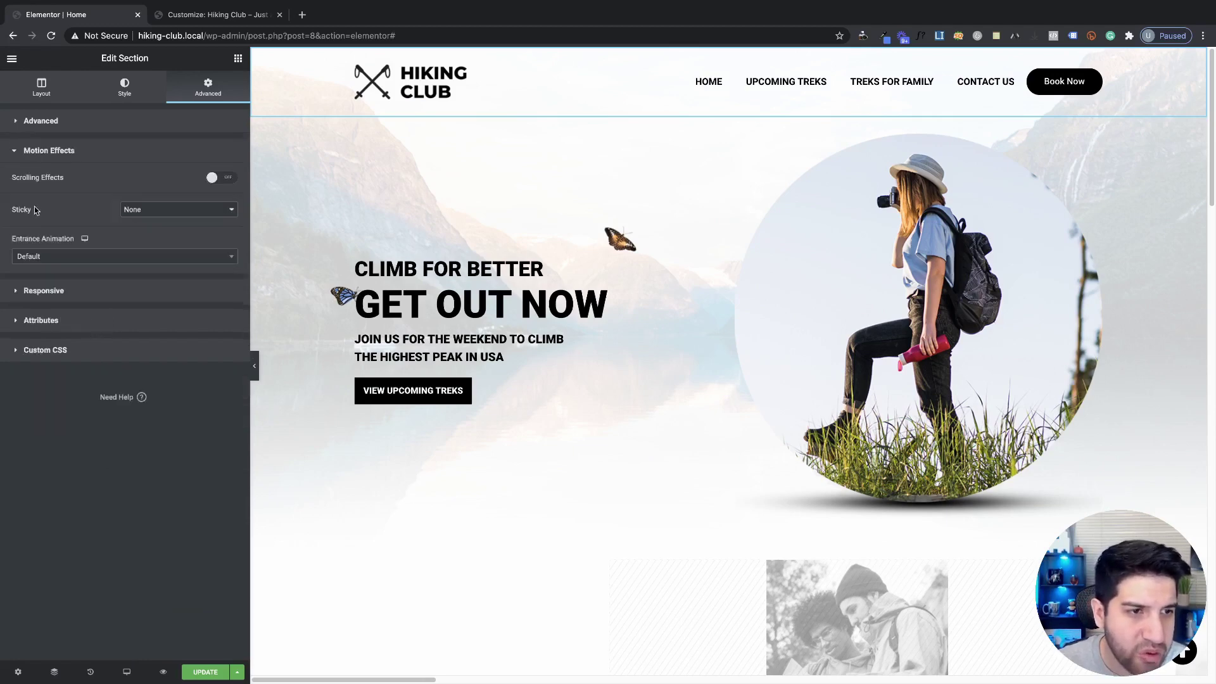
left_click(136, 213)
left_click(184, 218)
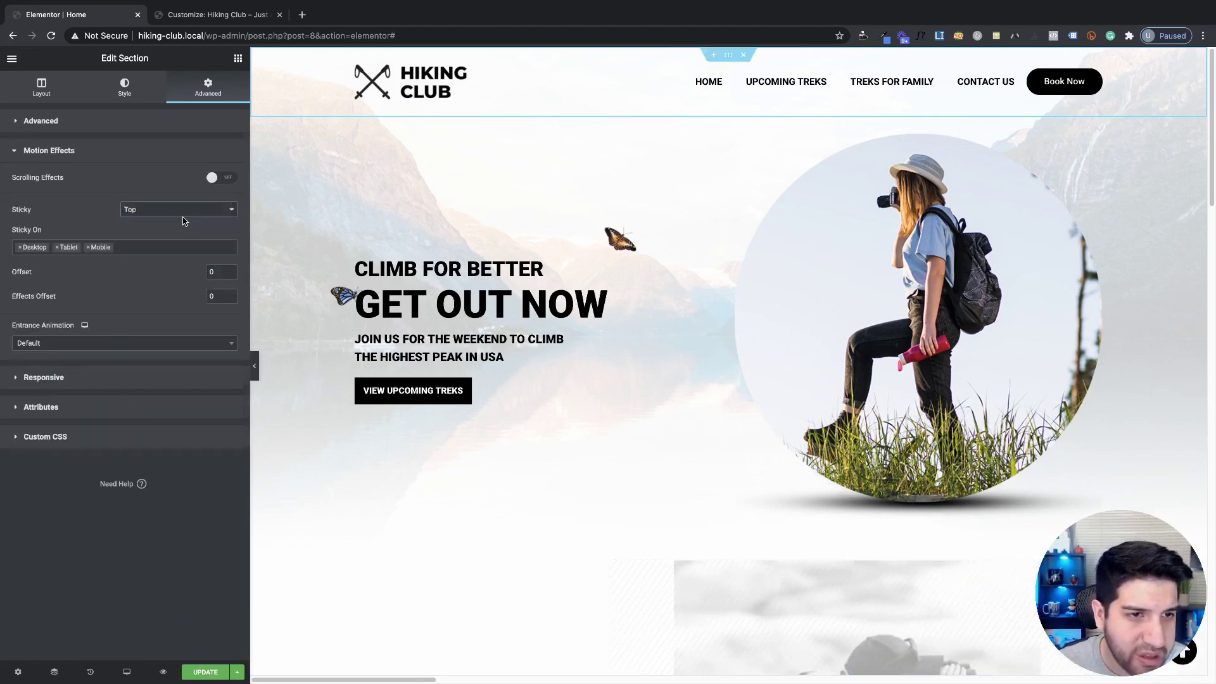
scroll(483, 347, "down", 4)
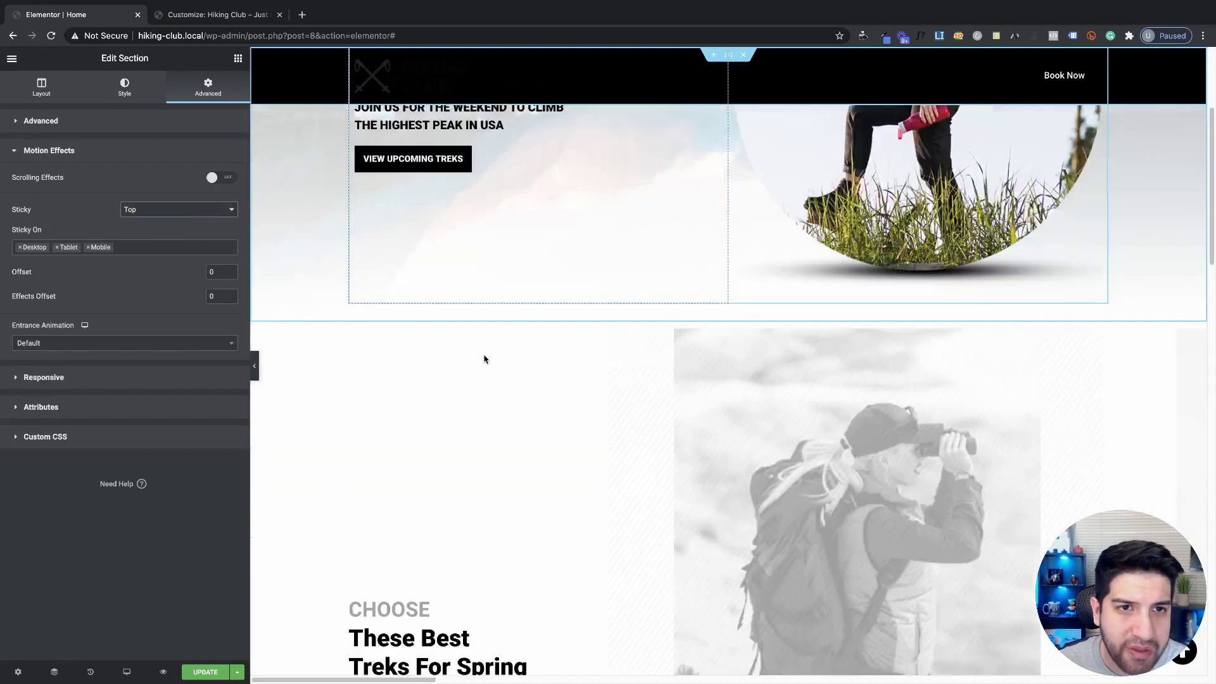
Examine how the header moves while scrolling the page with the Sticky effect set to Top.
scroll(484, 356, "up", 4)
scroll(484, 358, "down", 5)
scroll(483, 358, "up", 5)
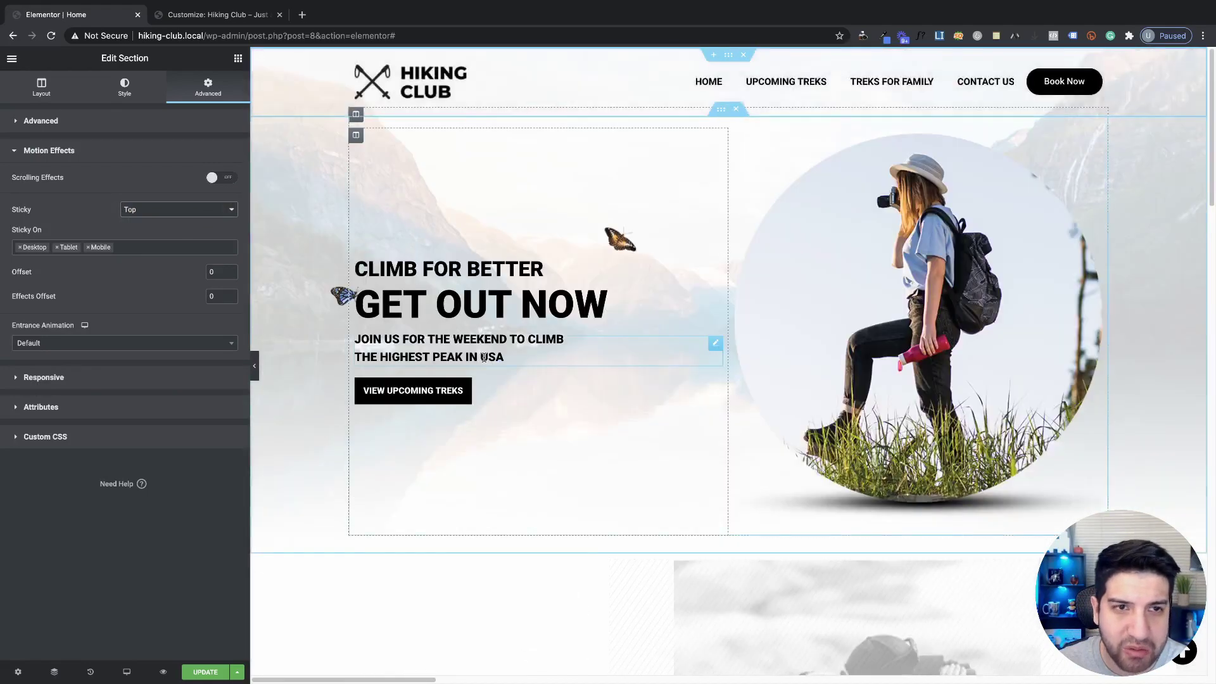
scroll(484, 356, "down", 1)
scroll(483, 357, "up", 1)
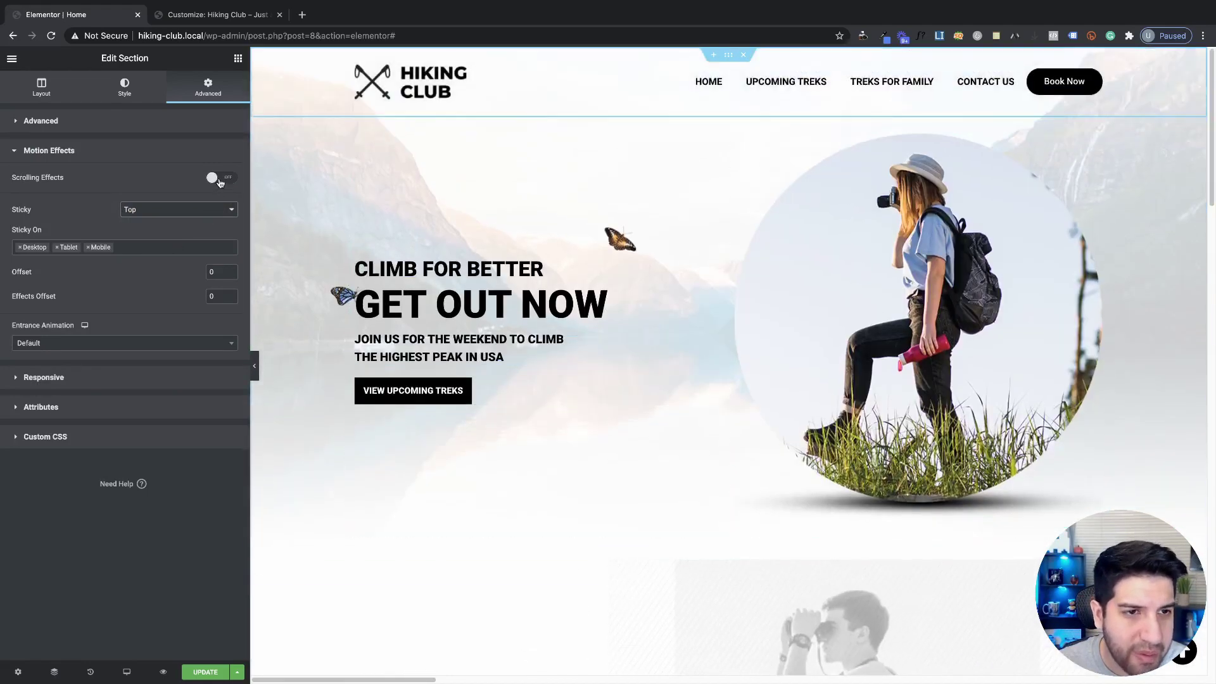
Set the header section's Sticky motion effect to None, leaving Scrolling Effects off.
left_click(220, 179)
left_click(218, 178)
left_click(101, 124)
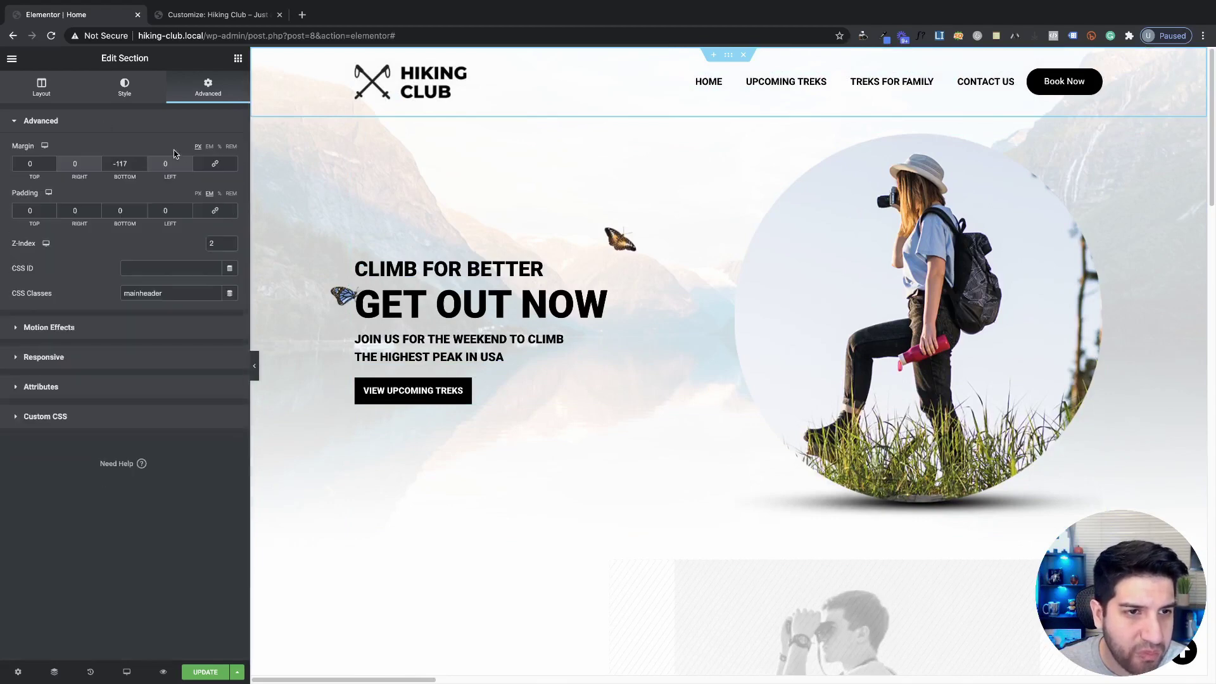
left_click(87, 335)
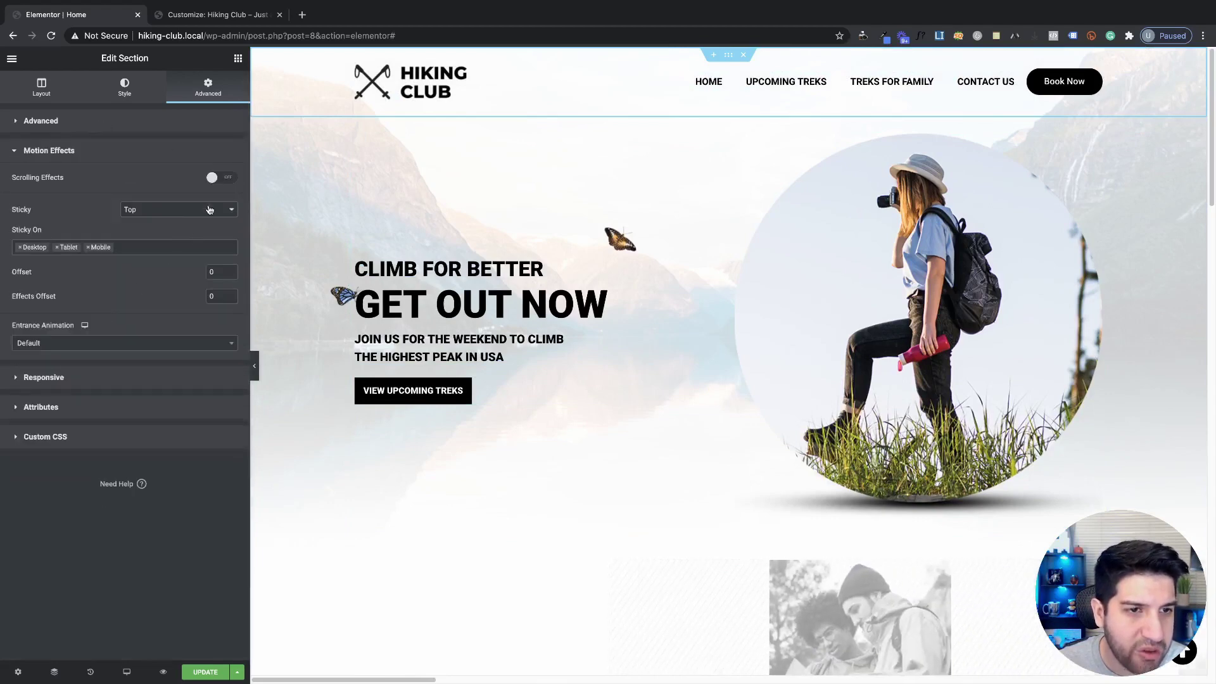
left_click(155, 210)
left_click(157, 205)
In the header section's custom CSS, add position: fixed and width: 100% at the start of the .mainheader rule, aligned with the other declarations.
left_click(39, 377)
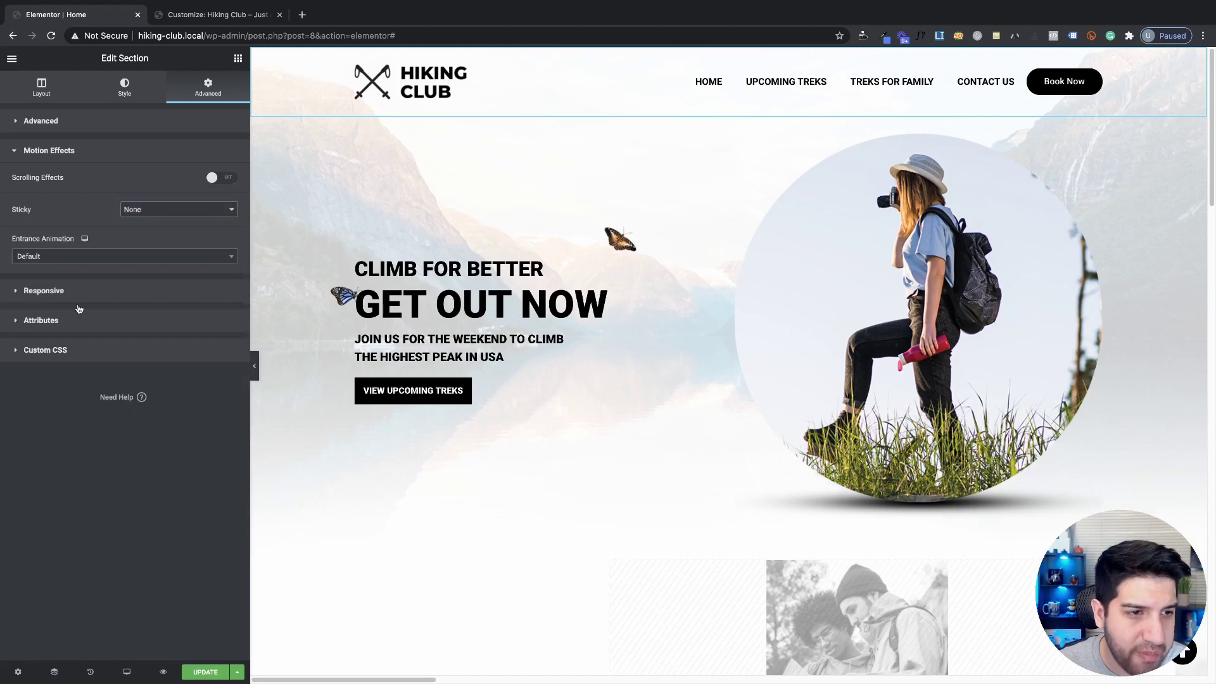
left_click(78, 407)
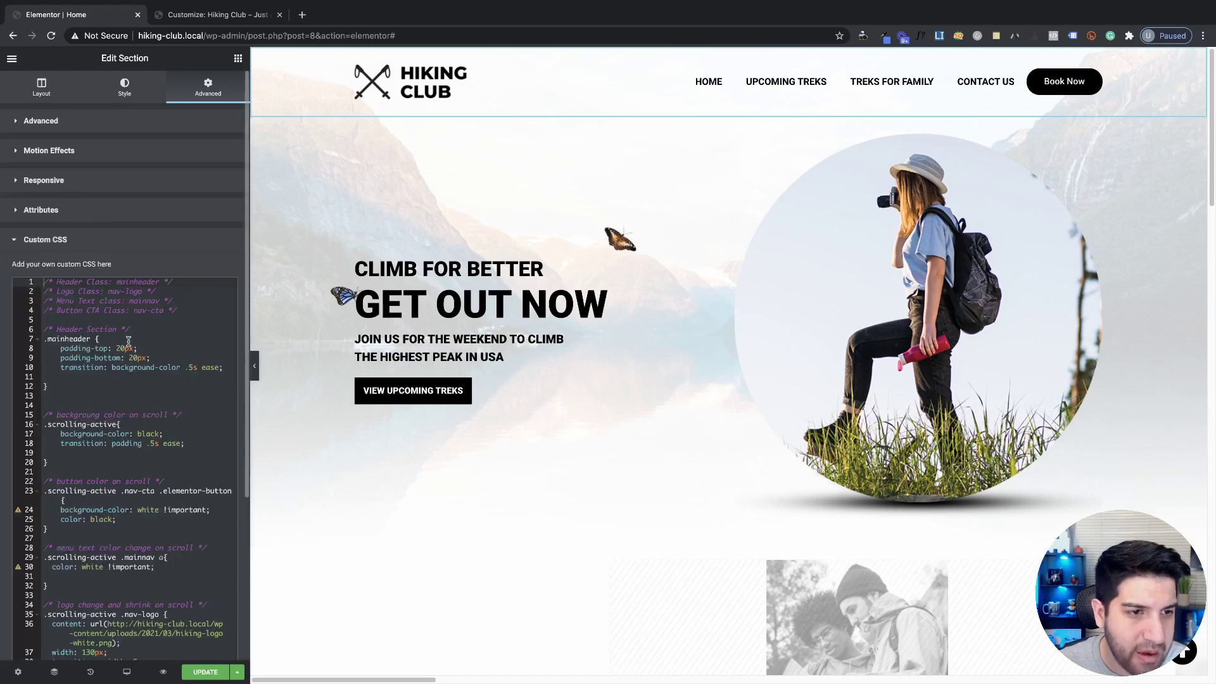
left_click(168, 336)
type("position: fixed; width: 100%;")
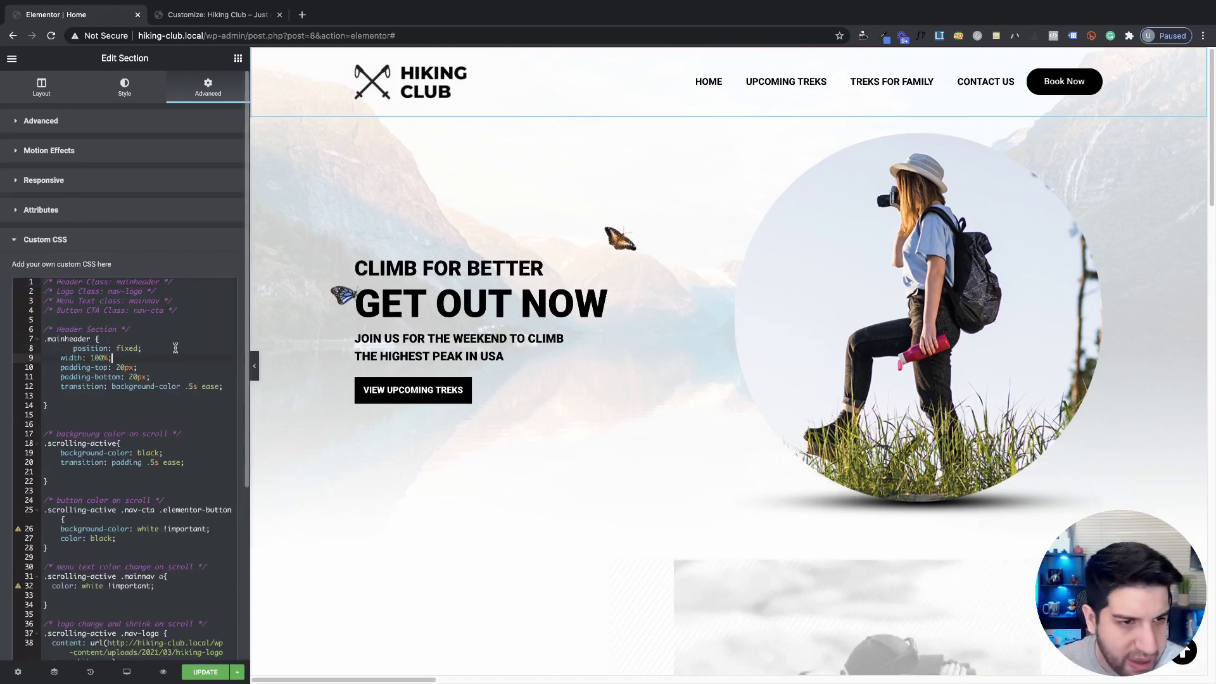
left_click(63, 348)
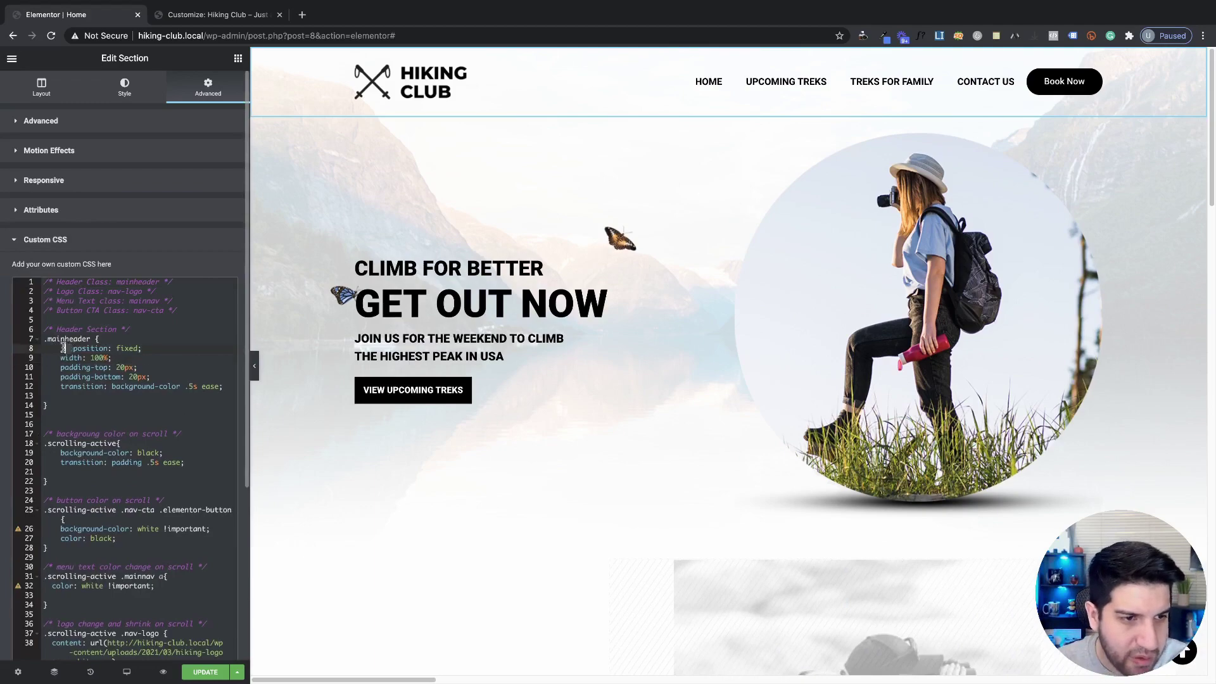
key("Delete")
key("Delete")
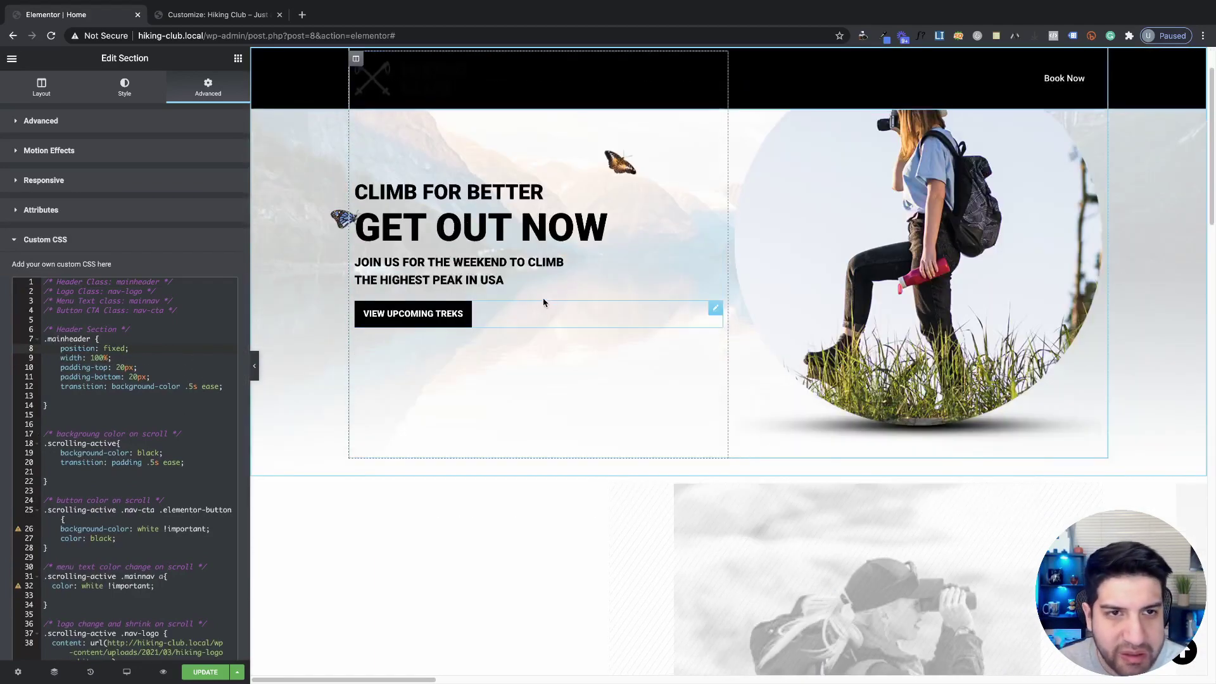
Examine the fixed header's background, logo, menu text and Book Now button while scrolling the page down and back up.
scroll(545, 299, "down", 3)
scroll(545, 301, "up", 3)
scroll(545, 298, "down", 1)
scroll(545, 297, "up", 1)
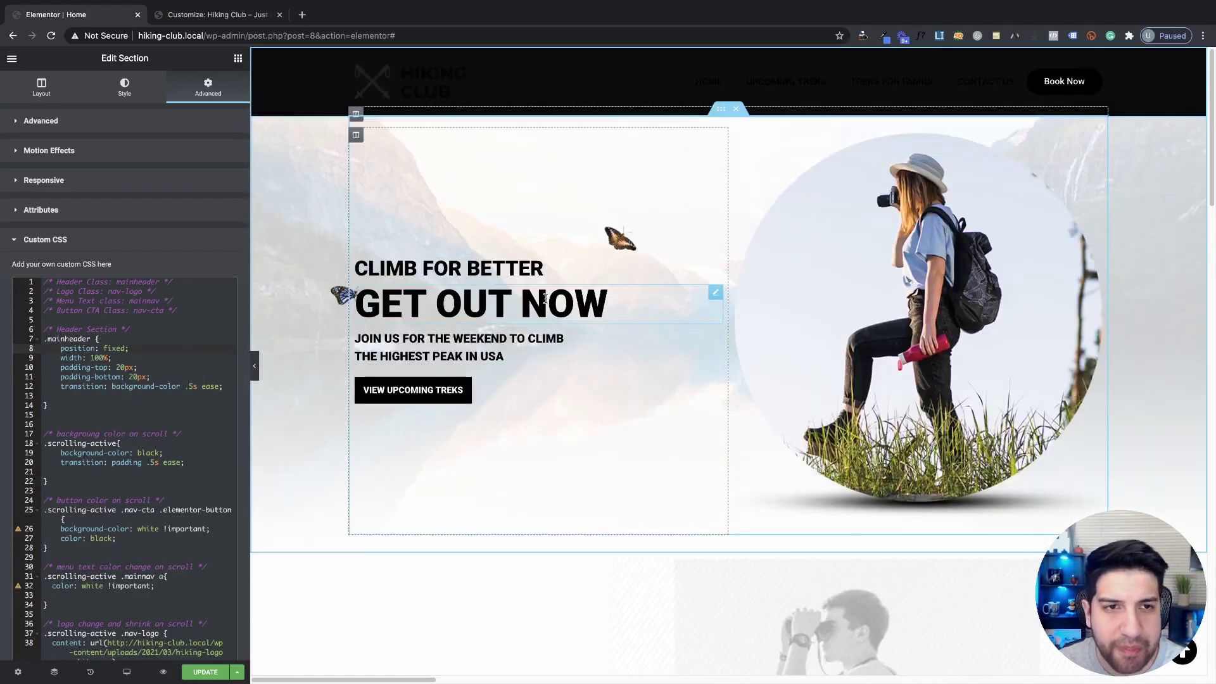
scroll(544, 304, "down", 2)
scroll(544, 309, "down", 3)
scroll(549, 312, "up", 6)
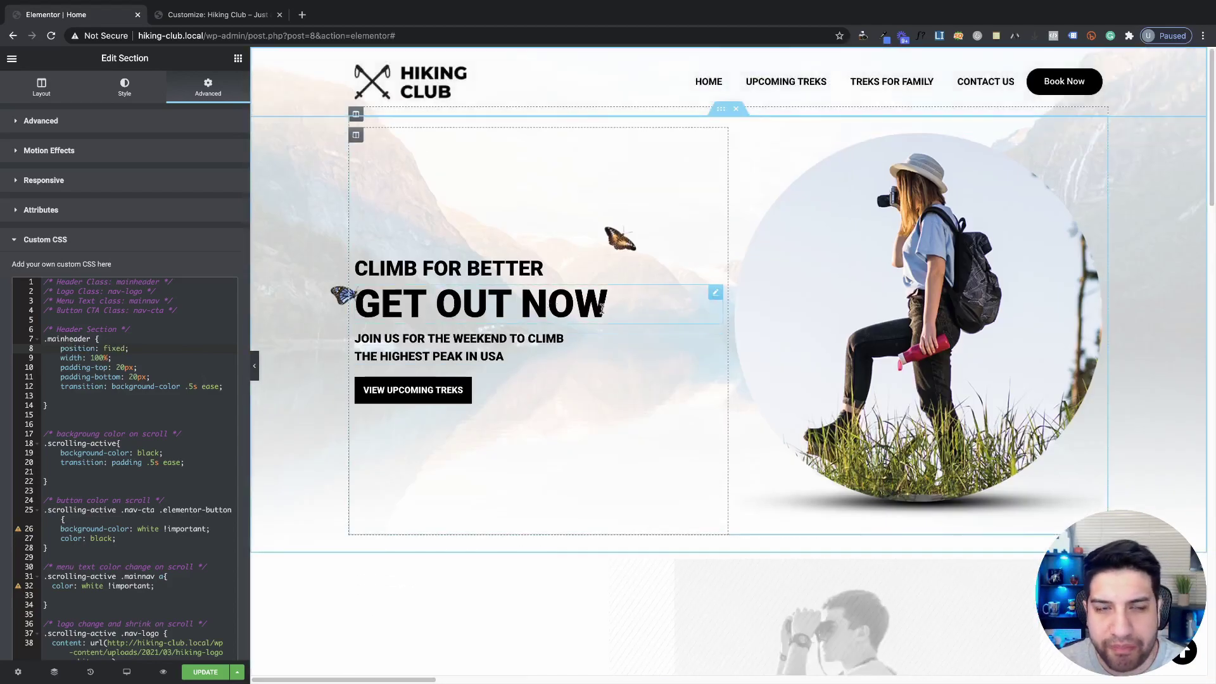
scroll(589, 274, "down", 10)
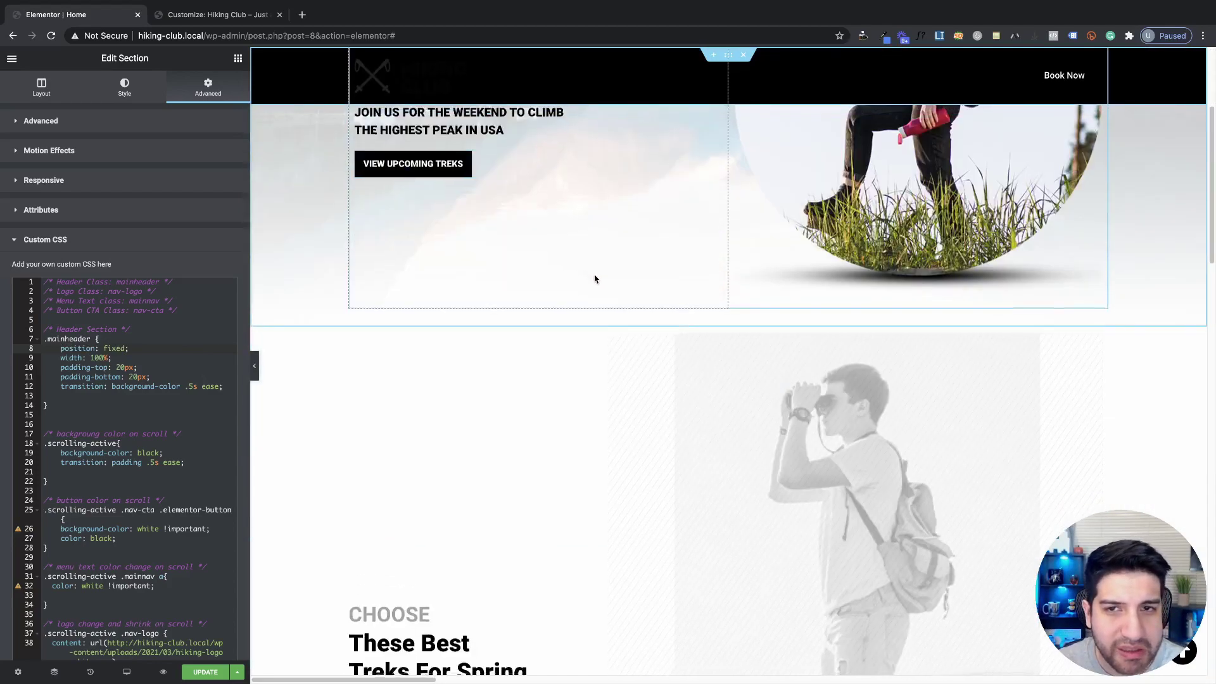
scroll(601, 279, "up", 10)
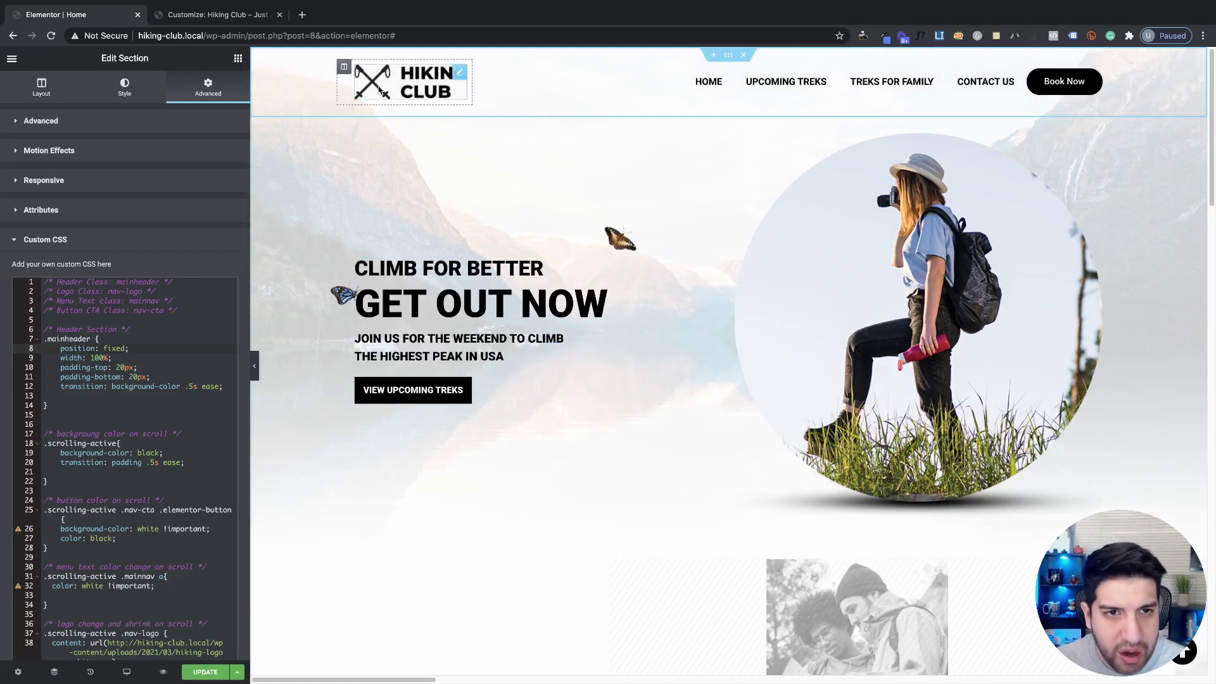
scroll(582, 294, "up", 2)
scroll(722, 362, "down", 2)
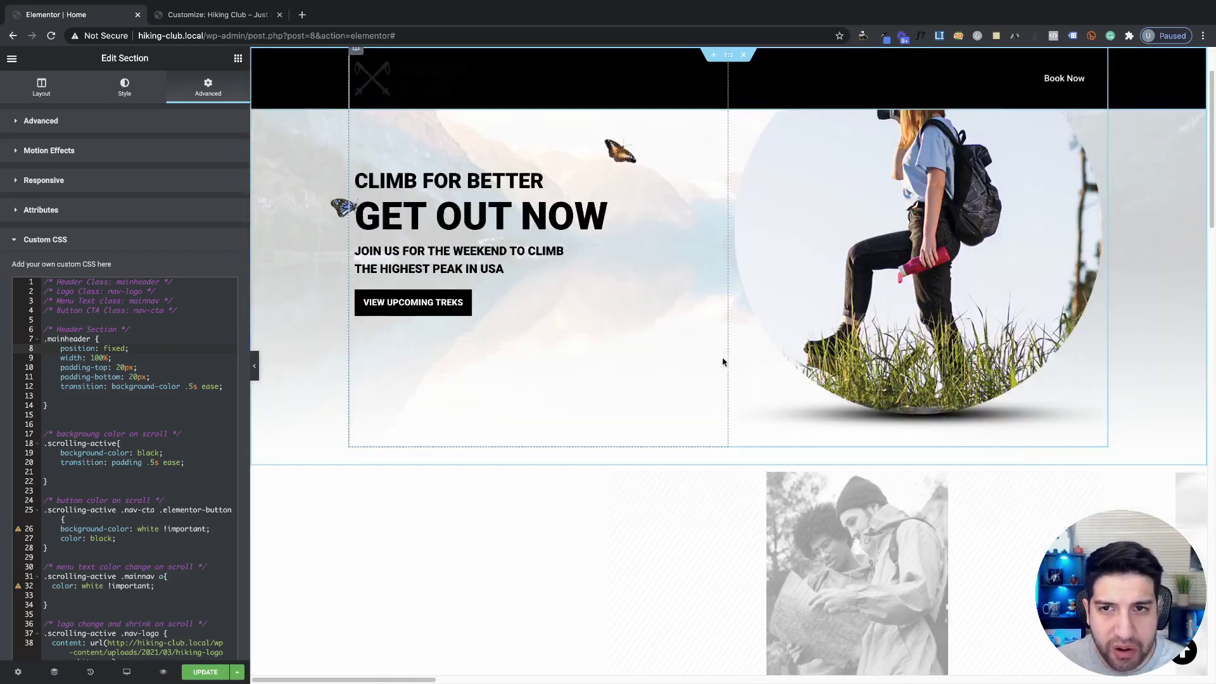
scroll(859, 198, "up", 2)
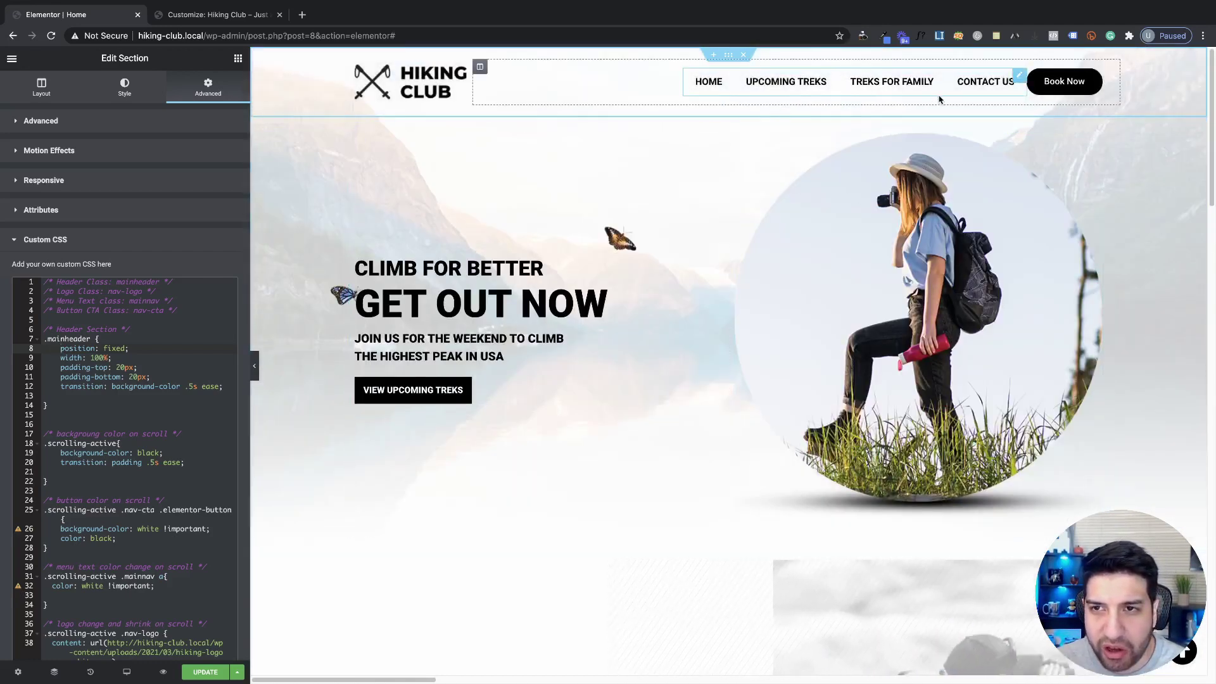
scroll(974, 199, "down", 1)
scroll(973, 198, "down", 3)
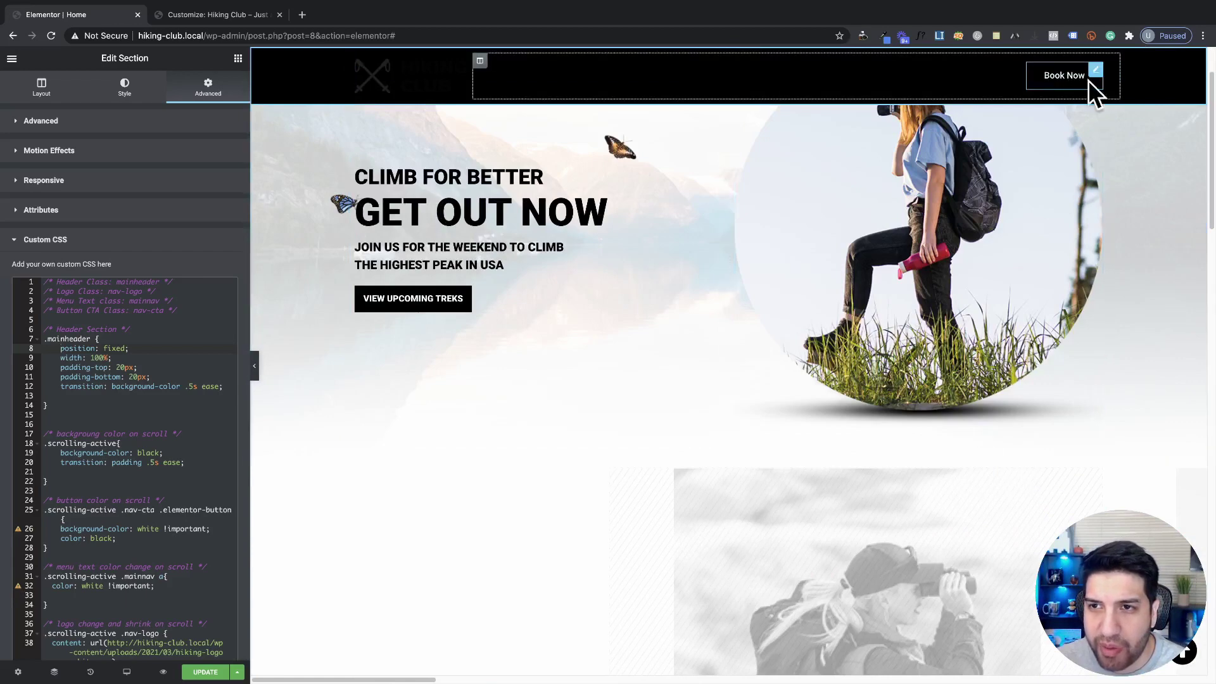
scroll(831, 263, "up", 3)
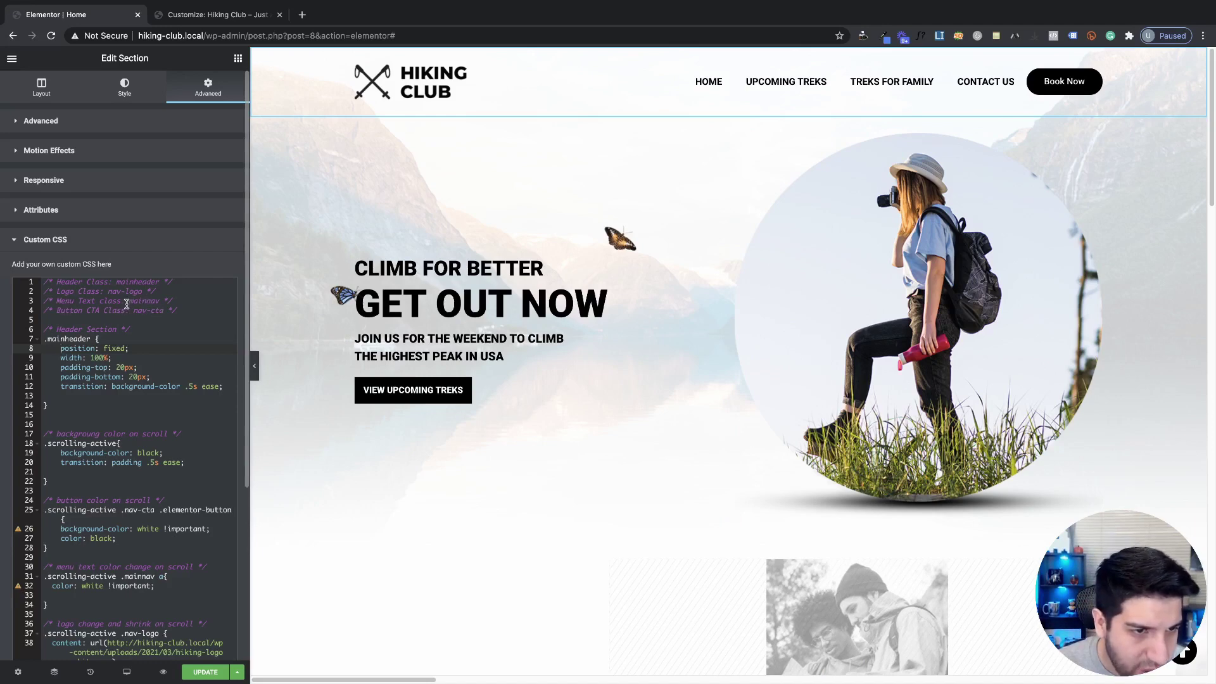
Give the header's nav menu widget the CSS class mainnav, matching the menu text class in the custom CSS.
left_click(131, 301)
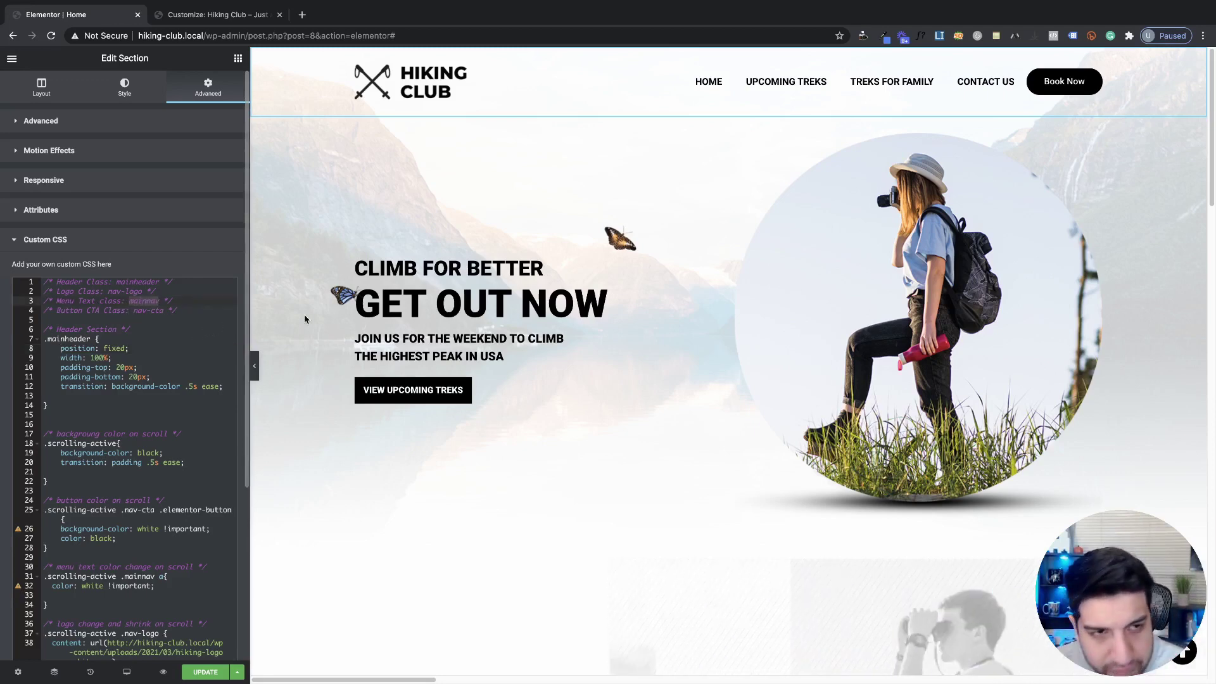
left_click(1018, 78)
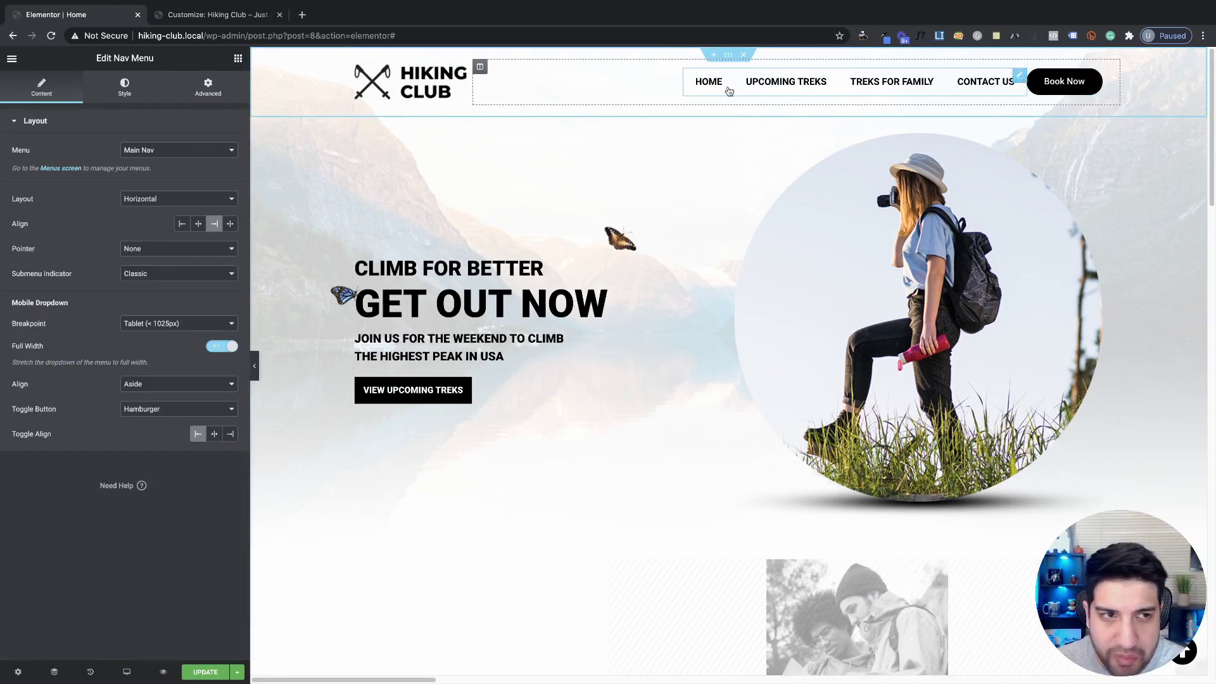
left_click(208, 88)
left_click(130, 303)
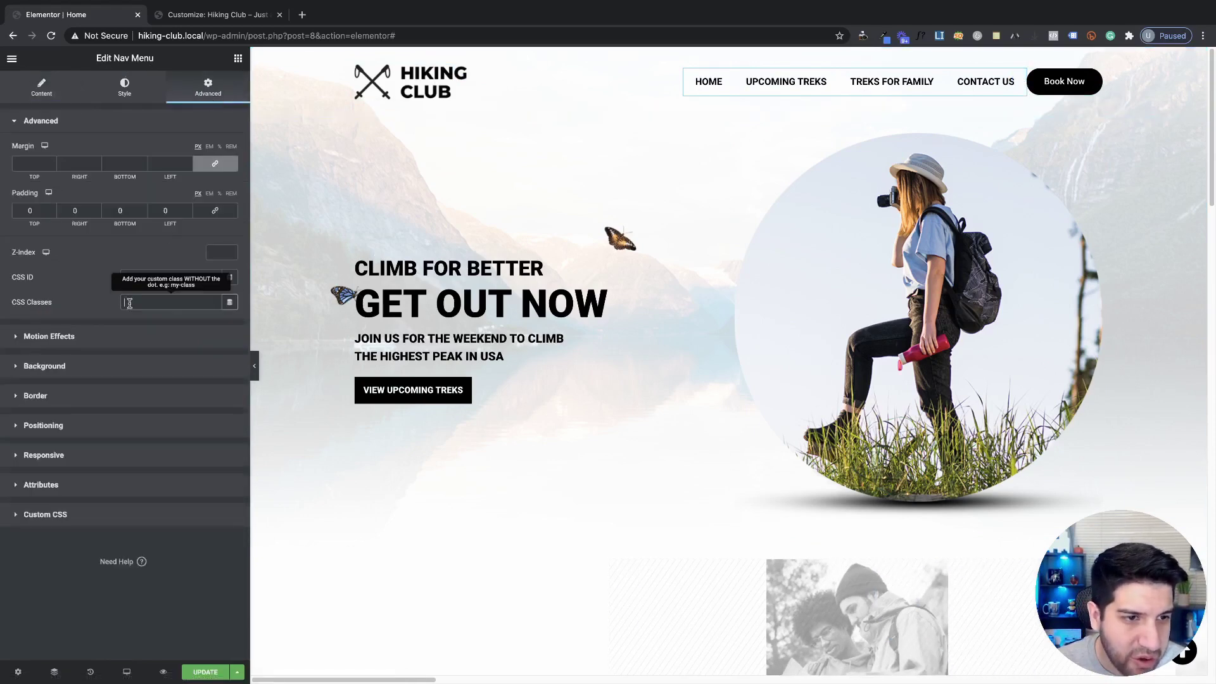
type("mainnav")
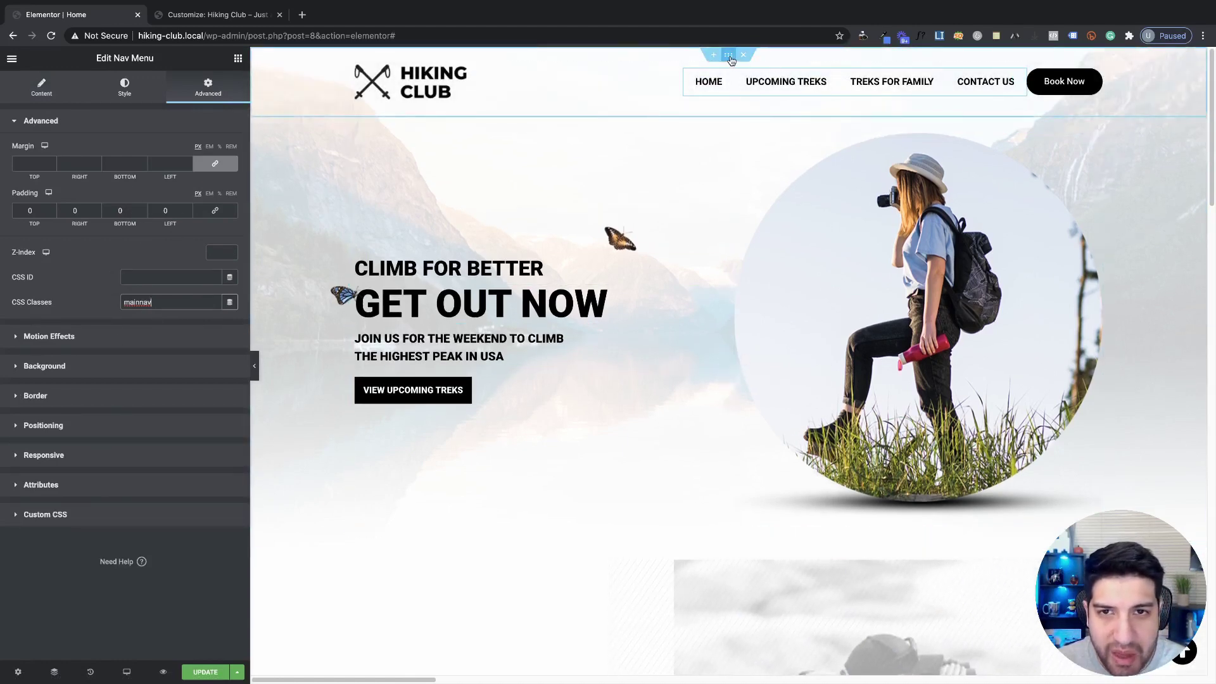
Open the header section's custom CSS at the menu text color rule.
left_click(730, 56)
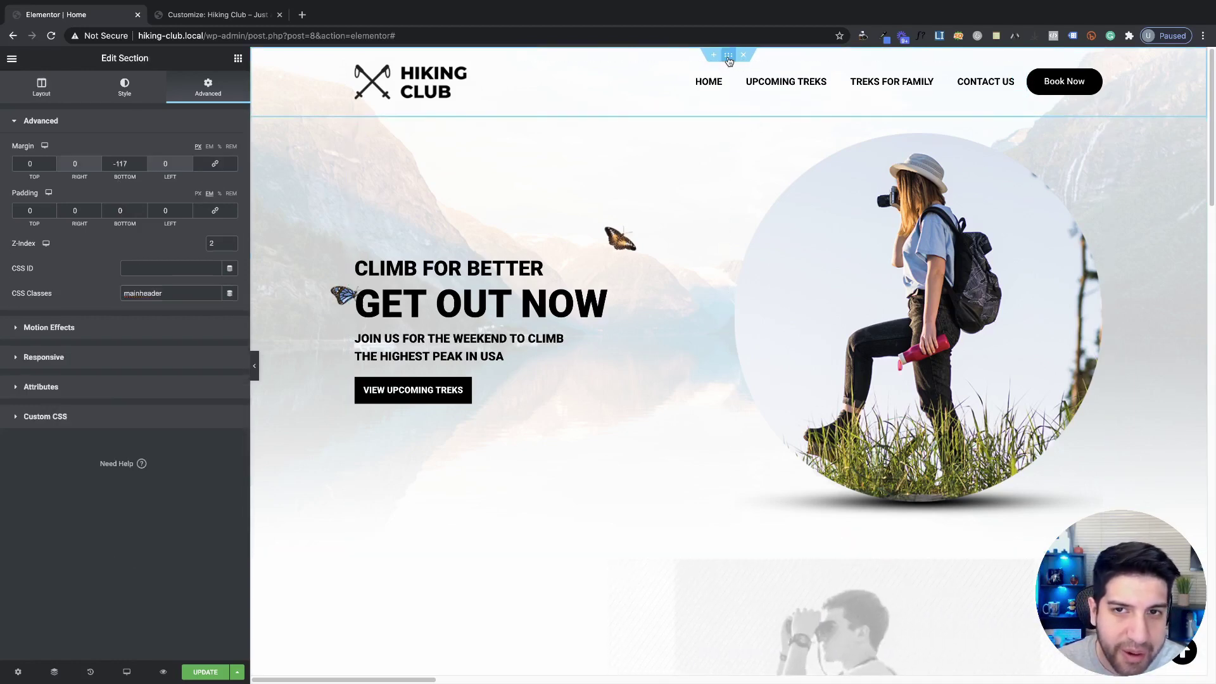
left_click(97, 416)
scroll(121, 401, "down", 5)
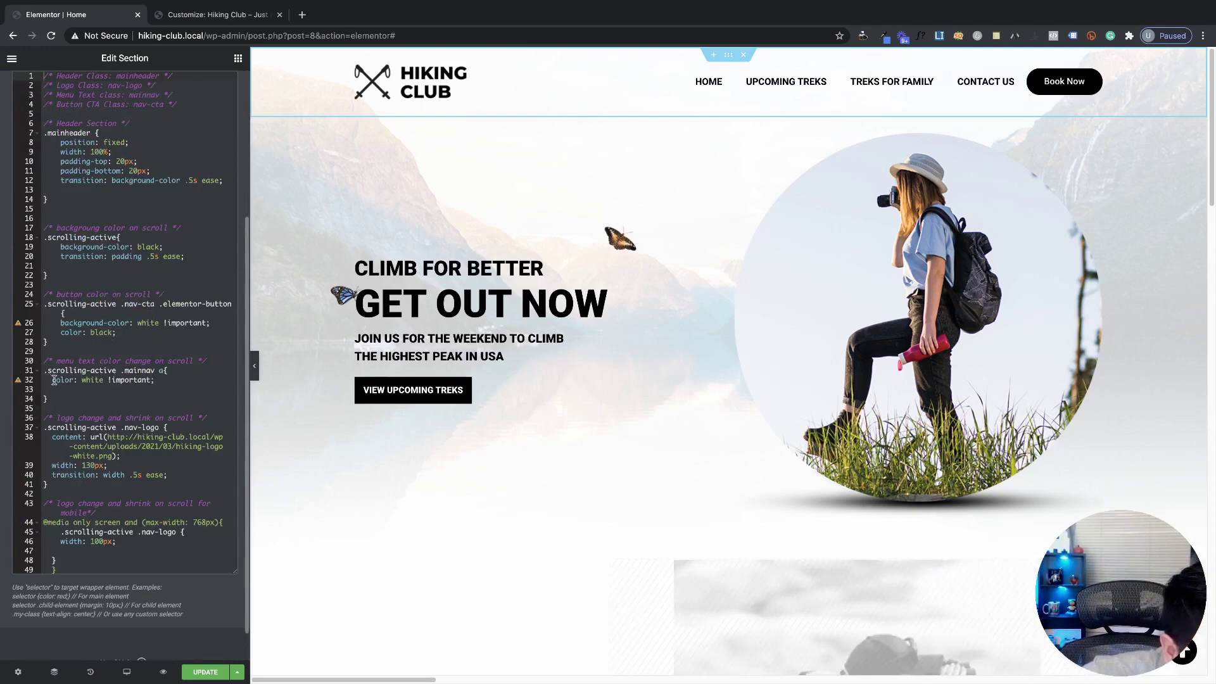
Try red as the color in the .scrolling-active .mainnav a rule and check the menu text by scrolling the page.
left_click(86, 381)
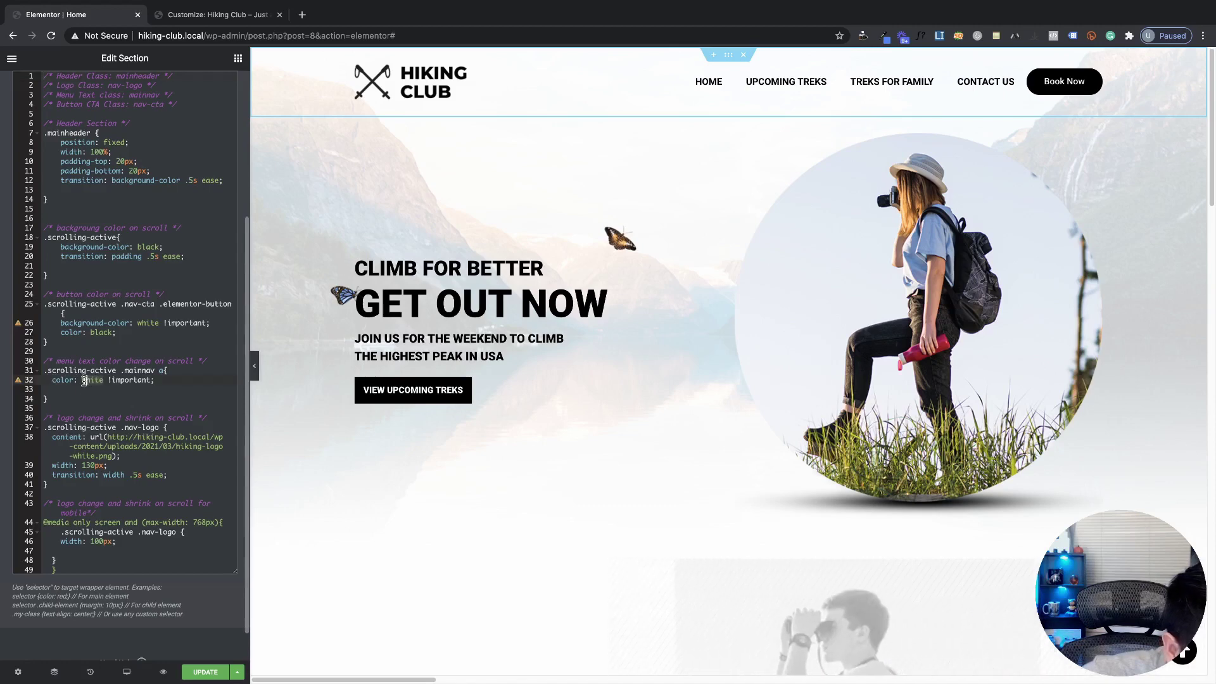
type("red")
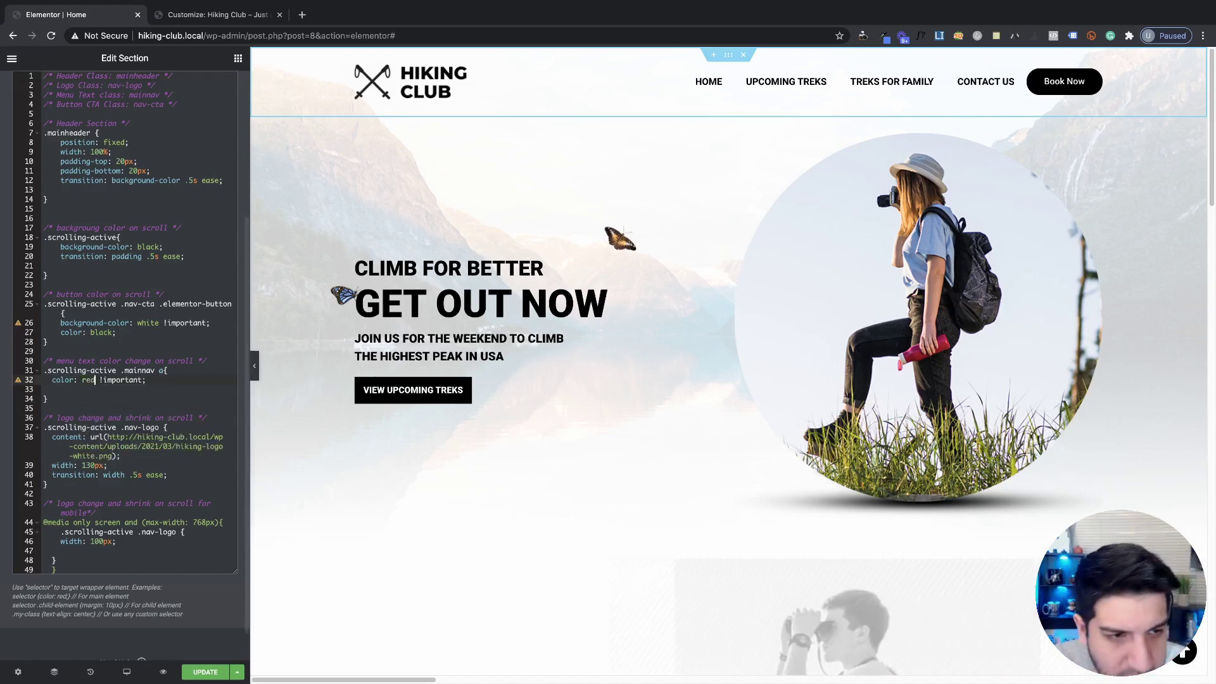
left_click(160, 411)
scroll(561, 265, "down", 1)
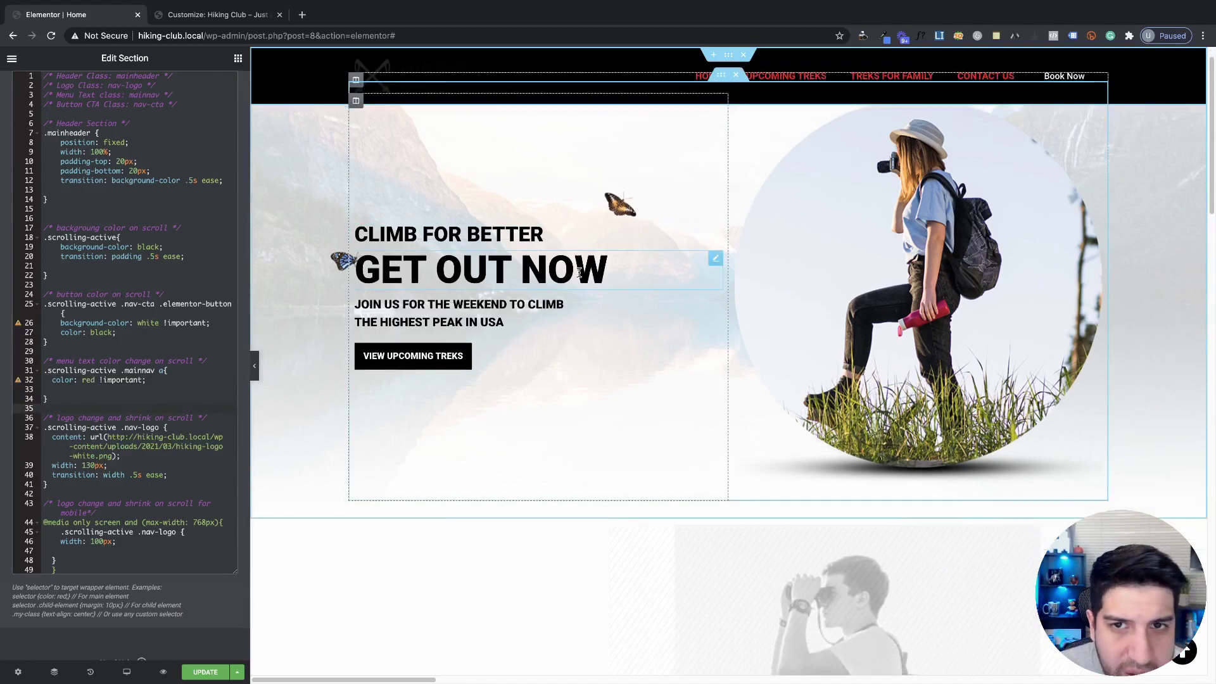
scroll(831, 160, "up", 1)
scroll(832, 161, "down", 1)
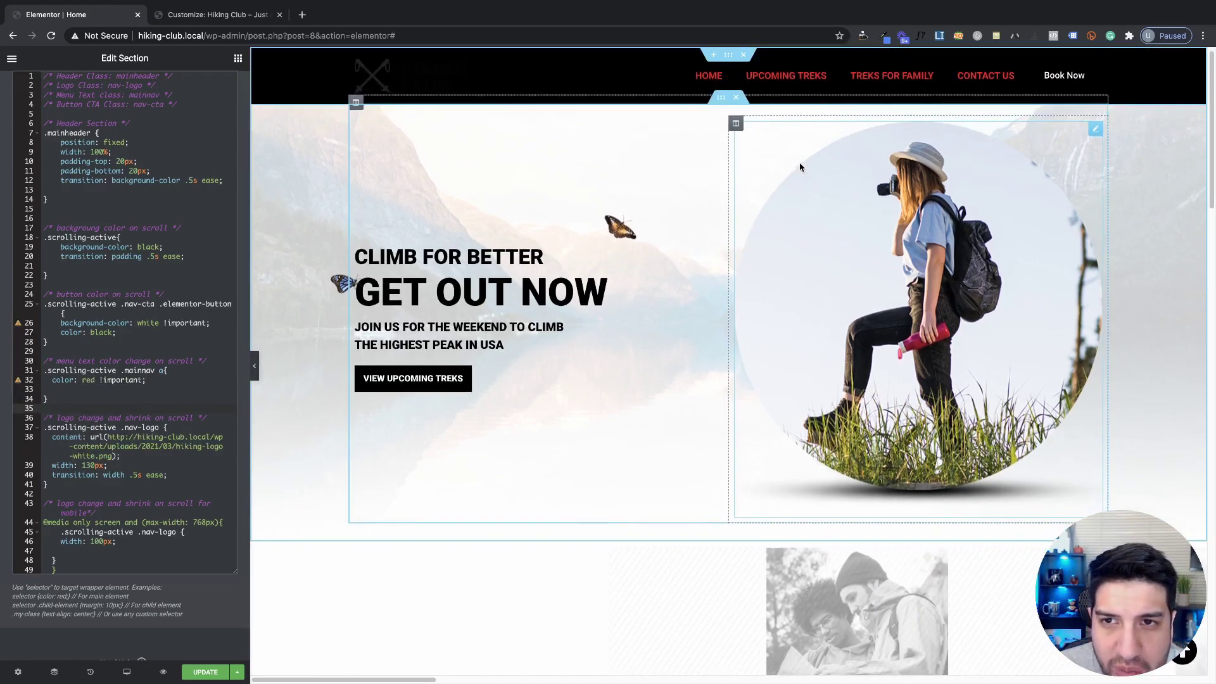
scroll(799, 162, "up", 1)
Undo the red menu text color and check the scrolled header's menu links again.
left_click(105, 386)
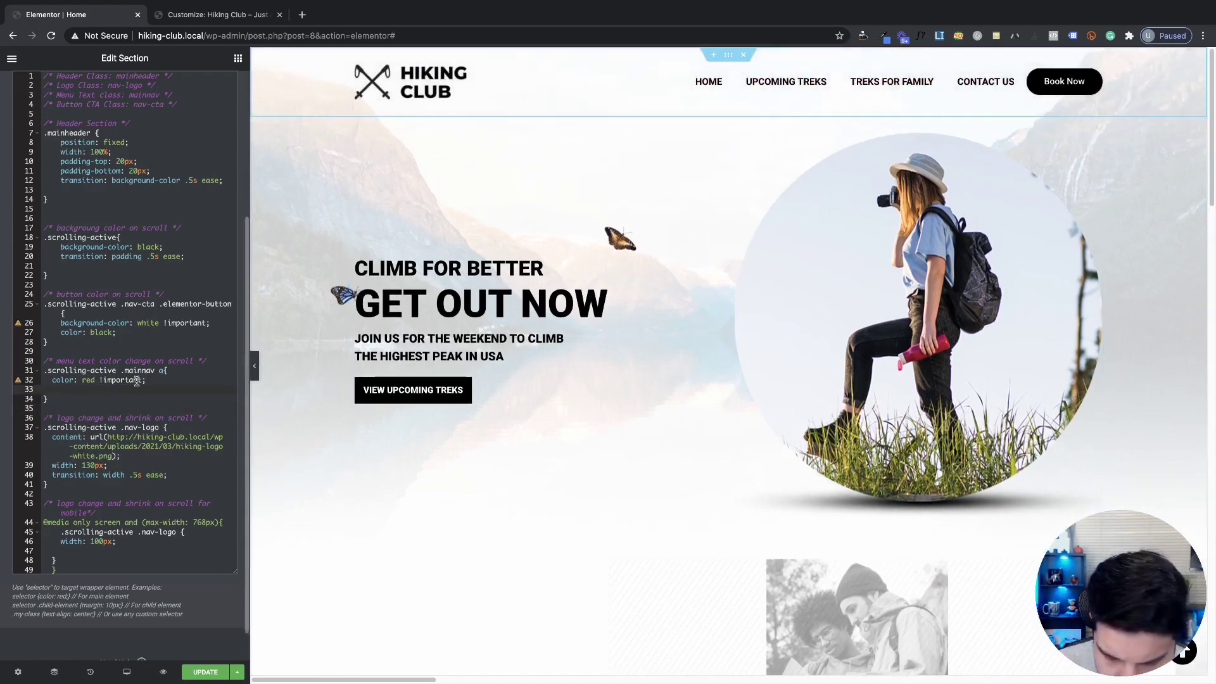
key("ctrl+z")
scroll(715, 248, "down", 1)
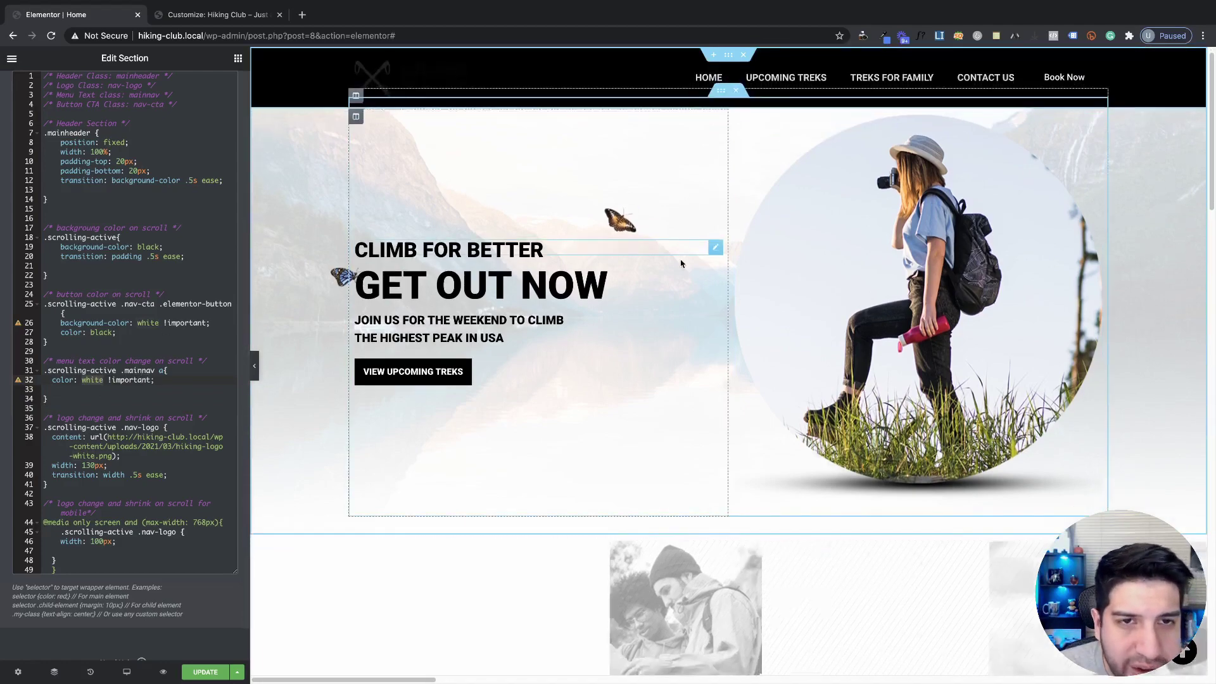
scroll(684, 263, "up", 1)
scroll(435, 138, "down", 1)
scroll(554, 234, "up", 1)
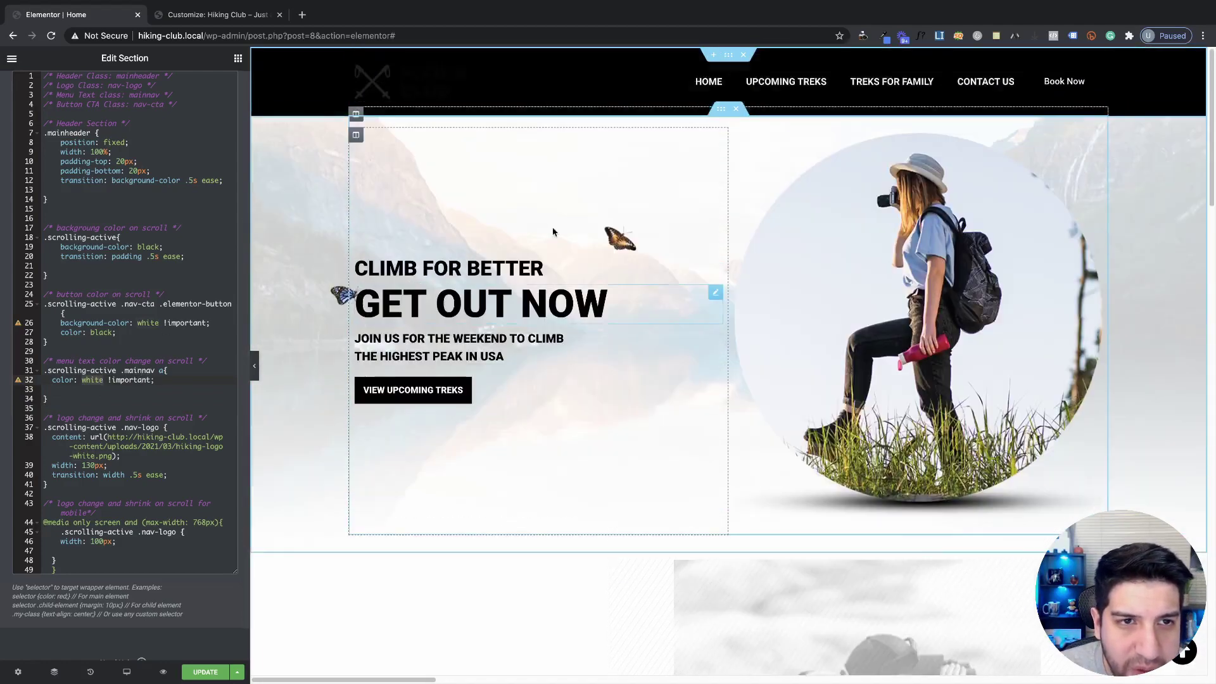
scroll(540, 243, "down", 1)
scroll(540, 243, "up", 1)
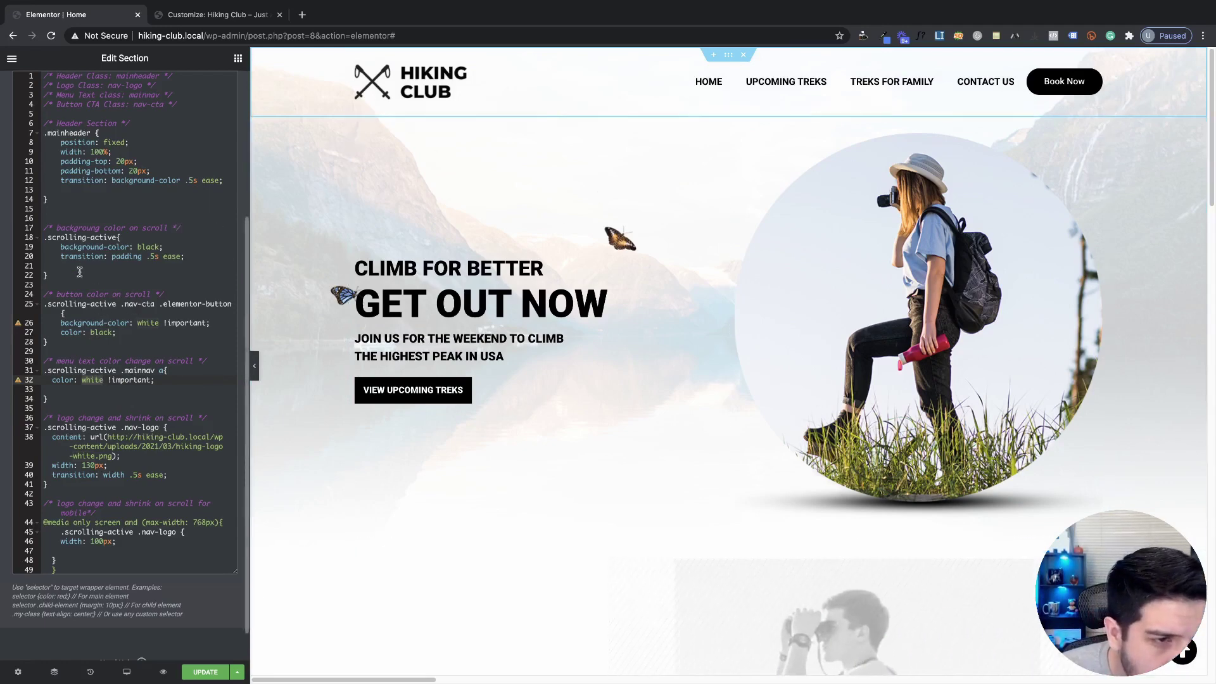
Set the background-color in the .scrolling-active rule to red and check the header by scrolling the page.
left_click(163, 229)
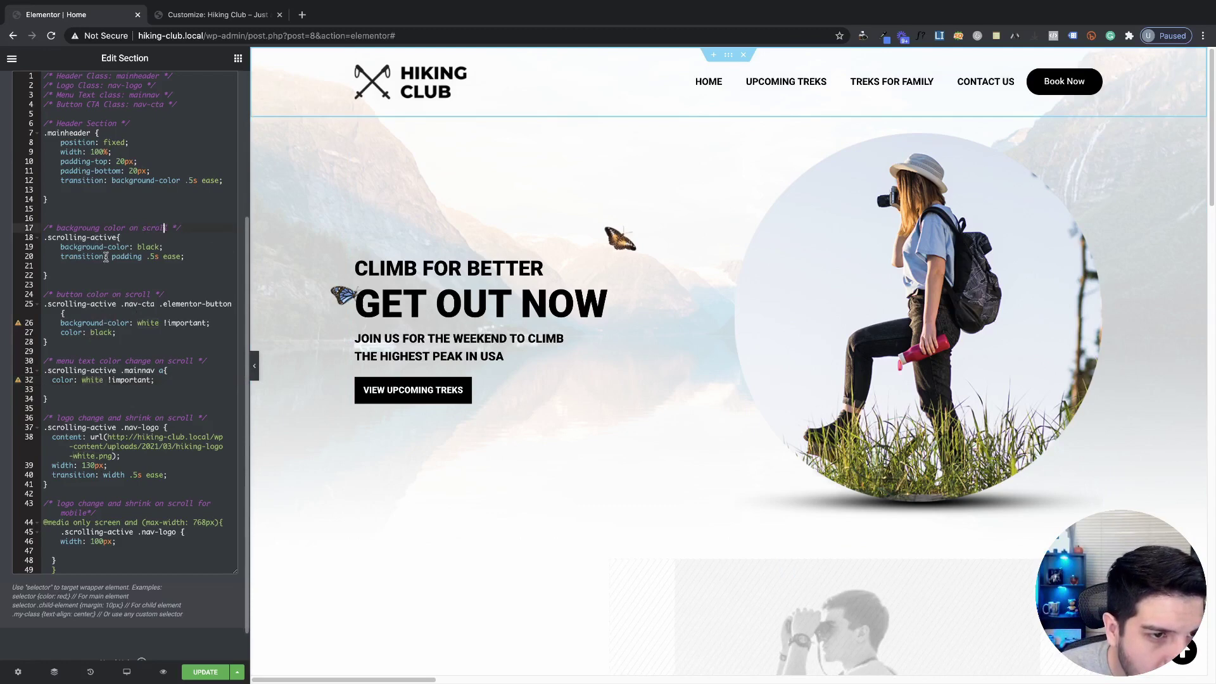
left_click(165, 247)
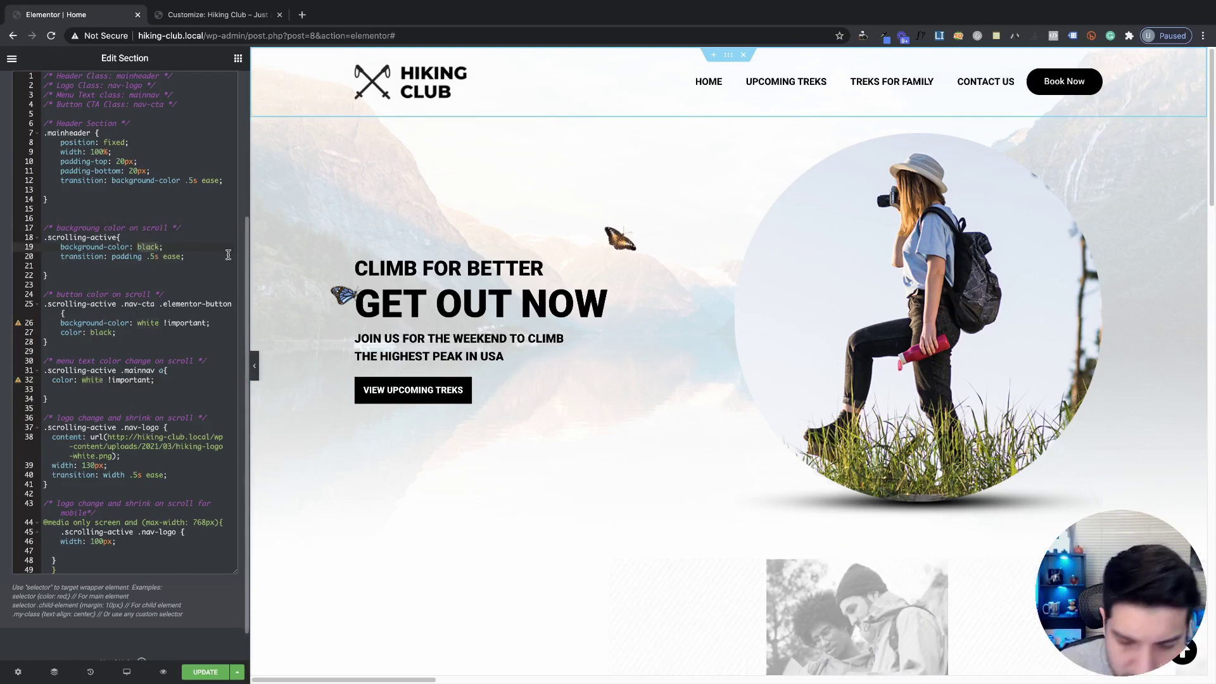
type("red")
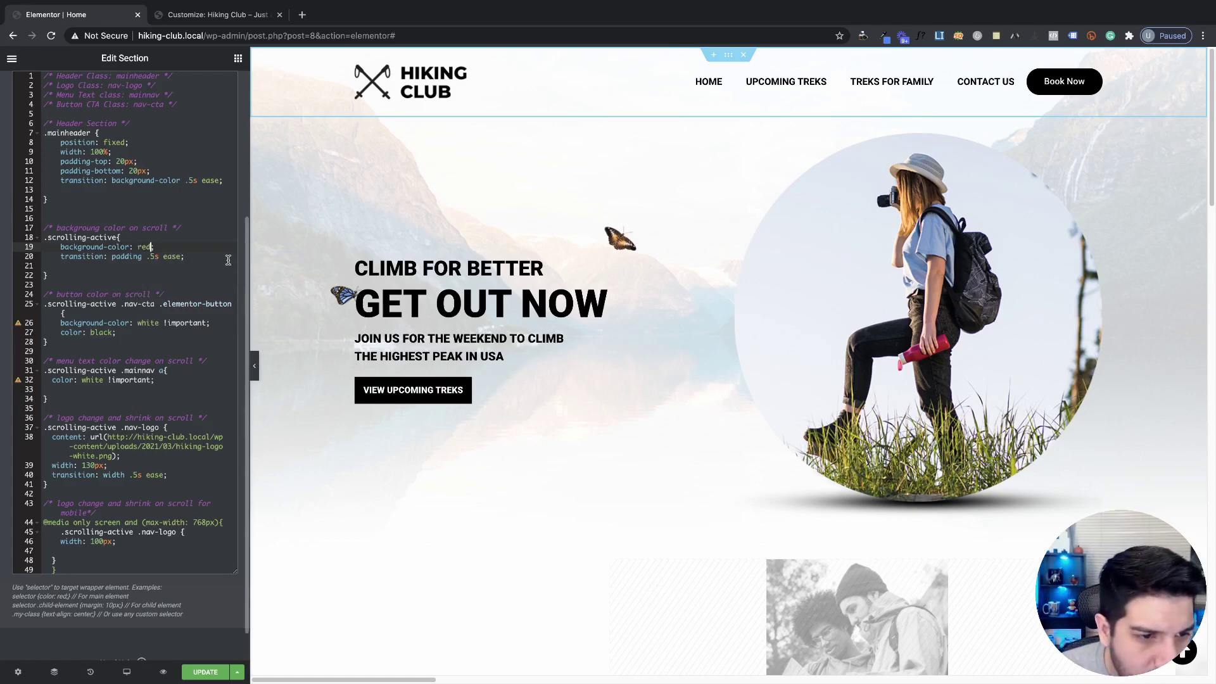
scroll(533, 287, "down", 1)
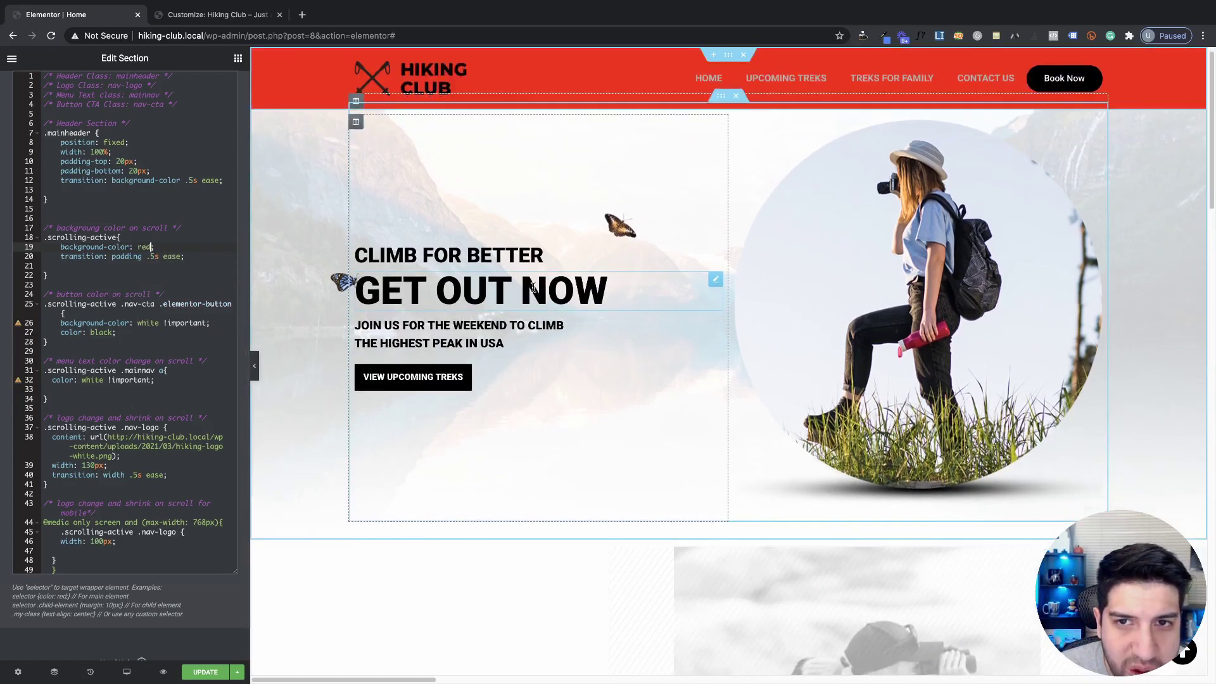
Undo the red background-color in the header's .scrolling-active rule.
scroll(532, 287, "up", 1)
left_click(198, 287)
key("ctrl+z")
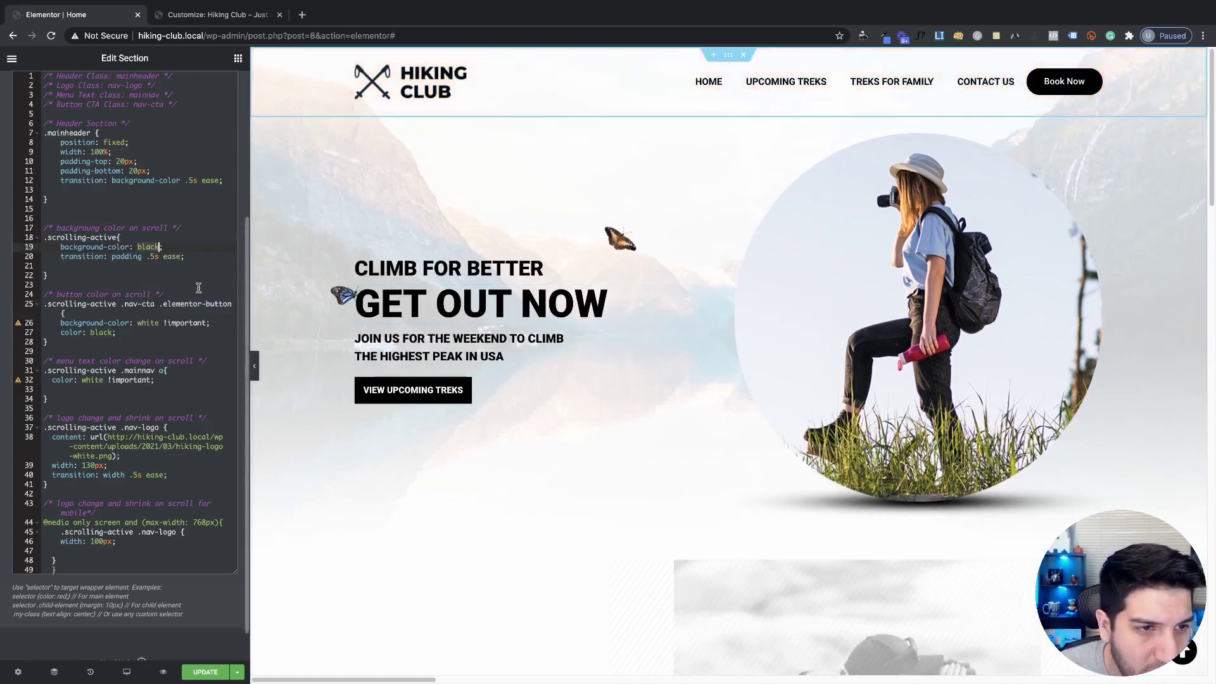
scroll(182, 340, "down", 1)
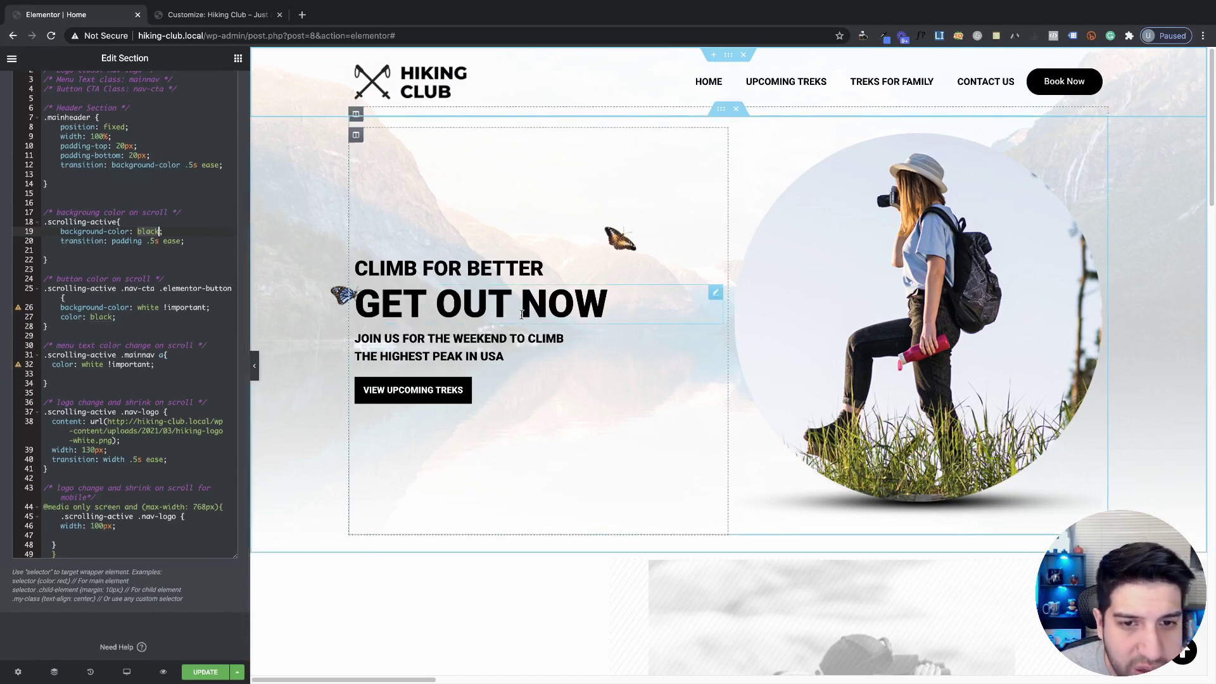
Pick the blue-violet text color #5552CCFA for the GET OUT NOW heading as a source for its hex code.
left_click(539, 304)
left_click(120, 87)
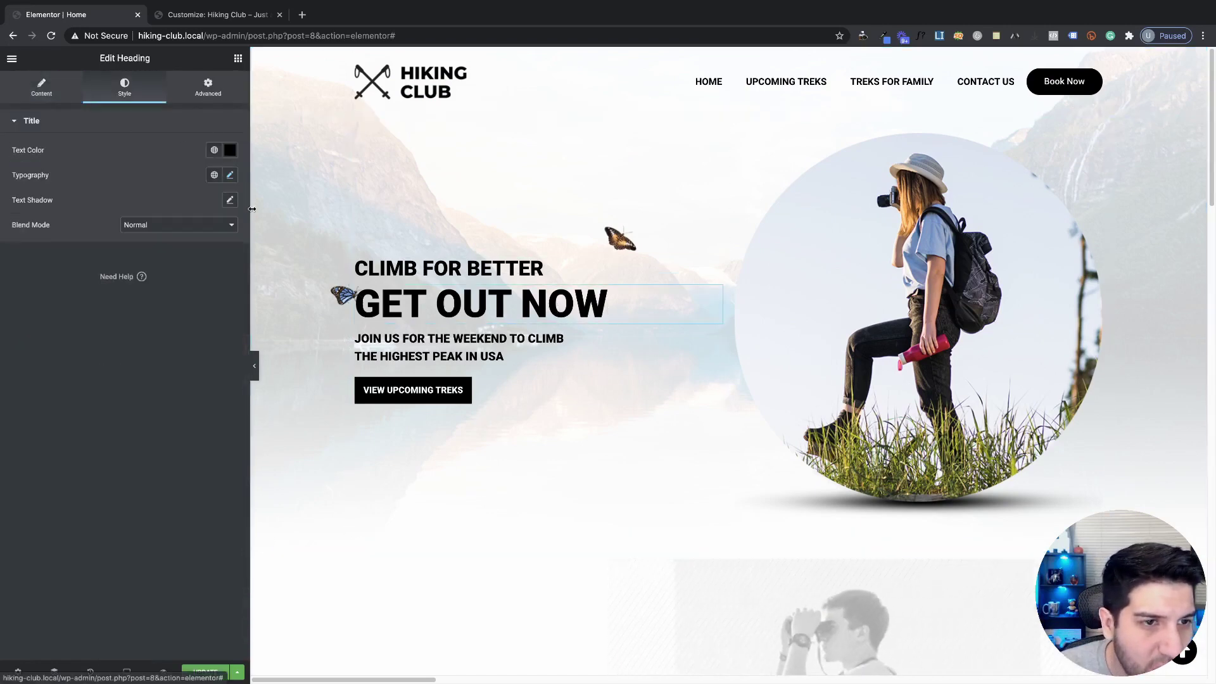
left_click(230, 150)
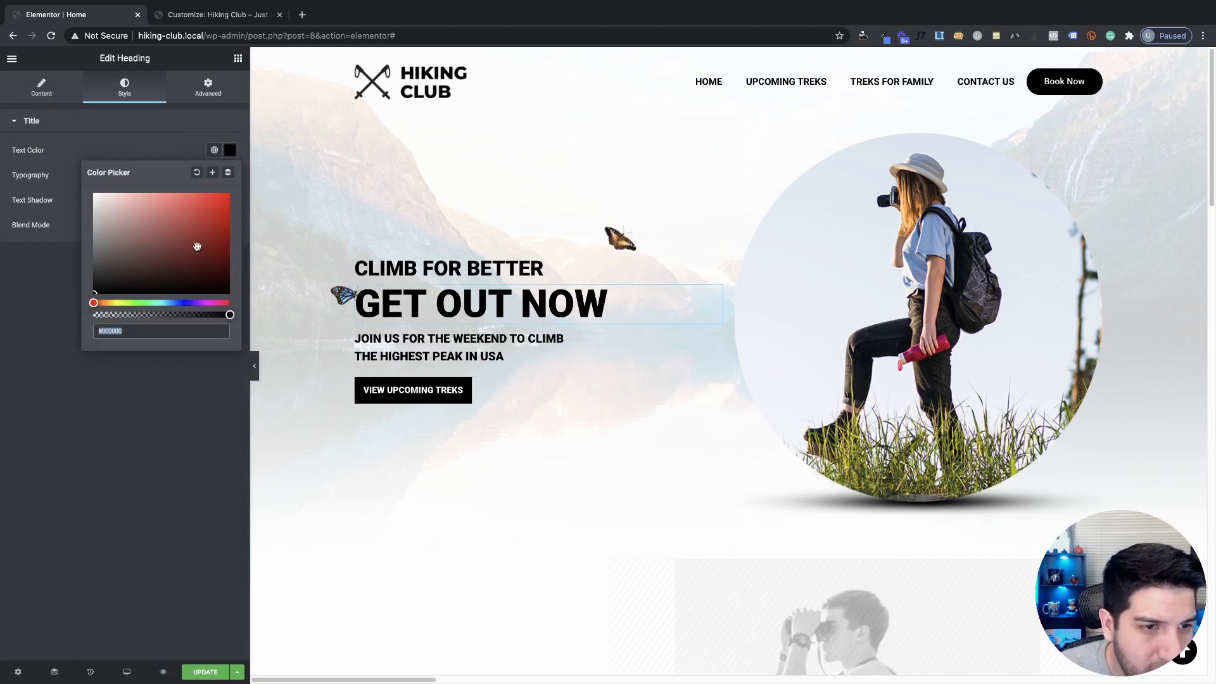
left_click(204, 242)
left_click(185, 303)
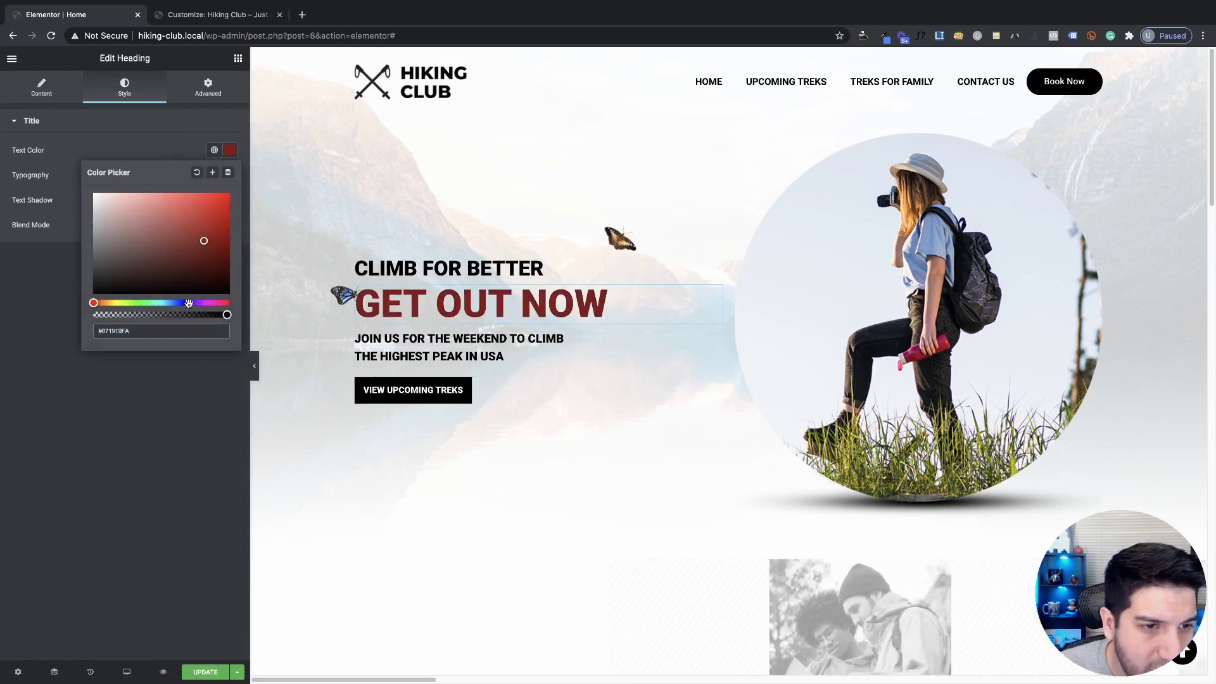
left_click_drag(177, 277, 175, 213)
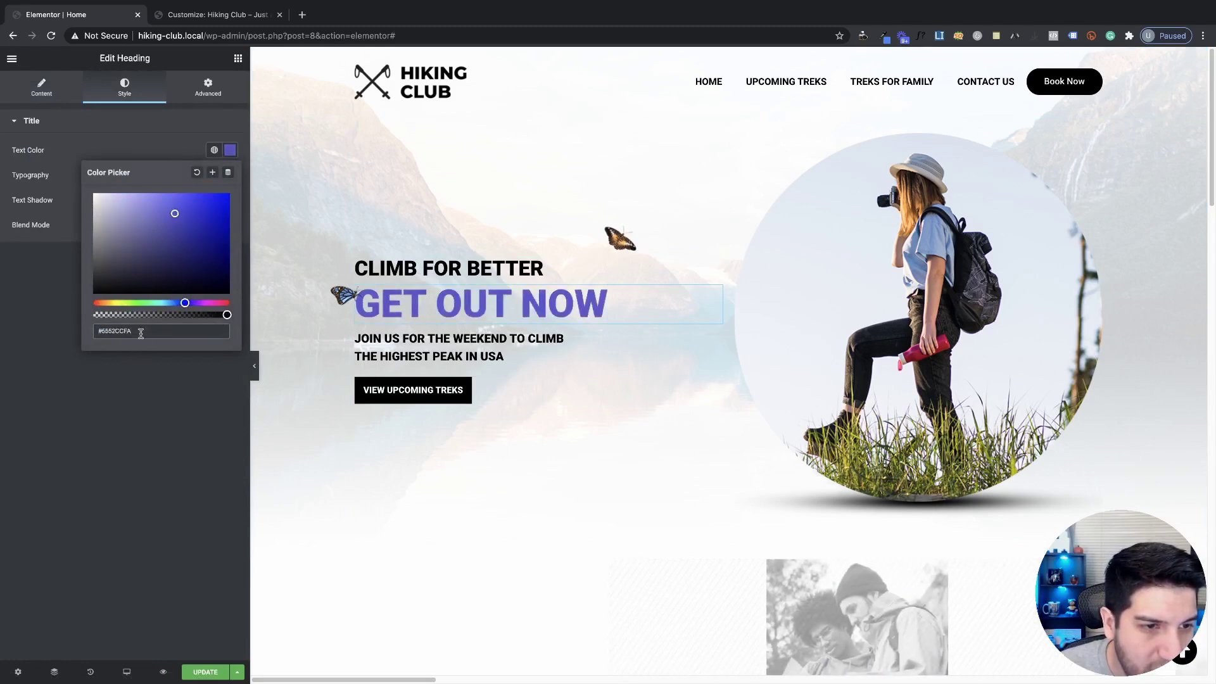
Undo all text color changes on the GET OUT NOW heading.
left_click(116, 454)
key("ctrl+z")
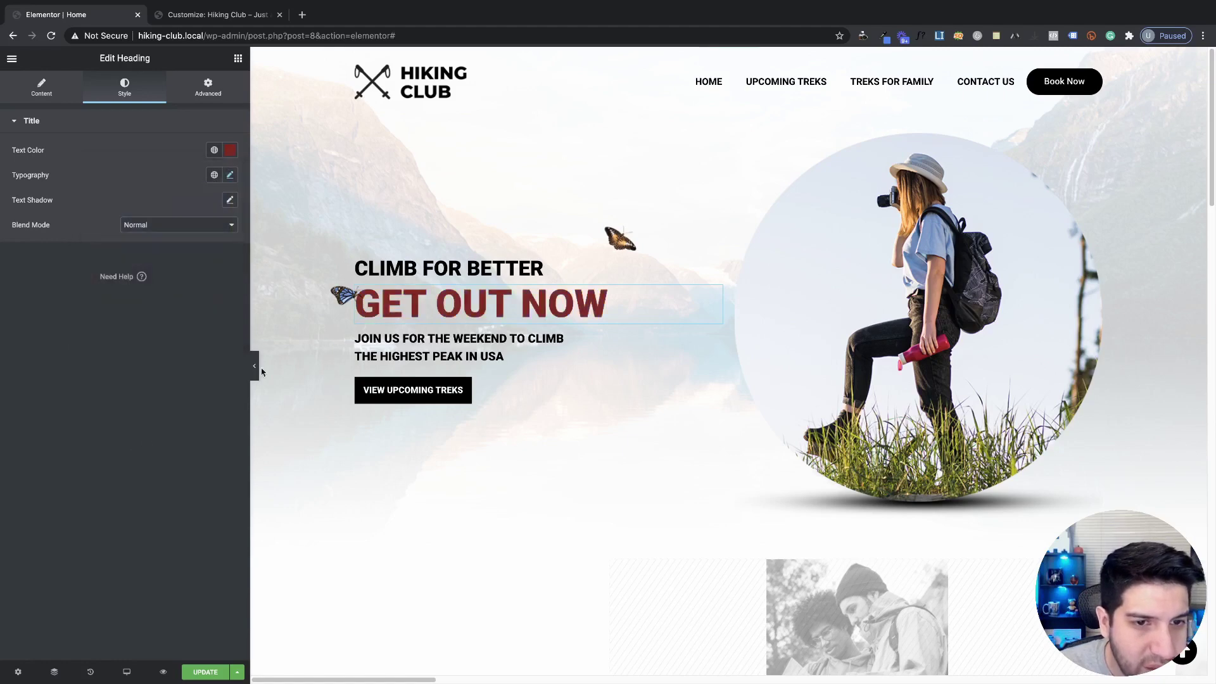
key("ctrl+shift+z")
key("ctrl+z")
key("ctrl+z")
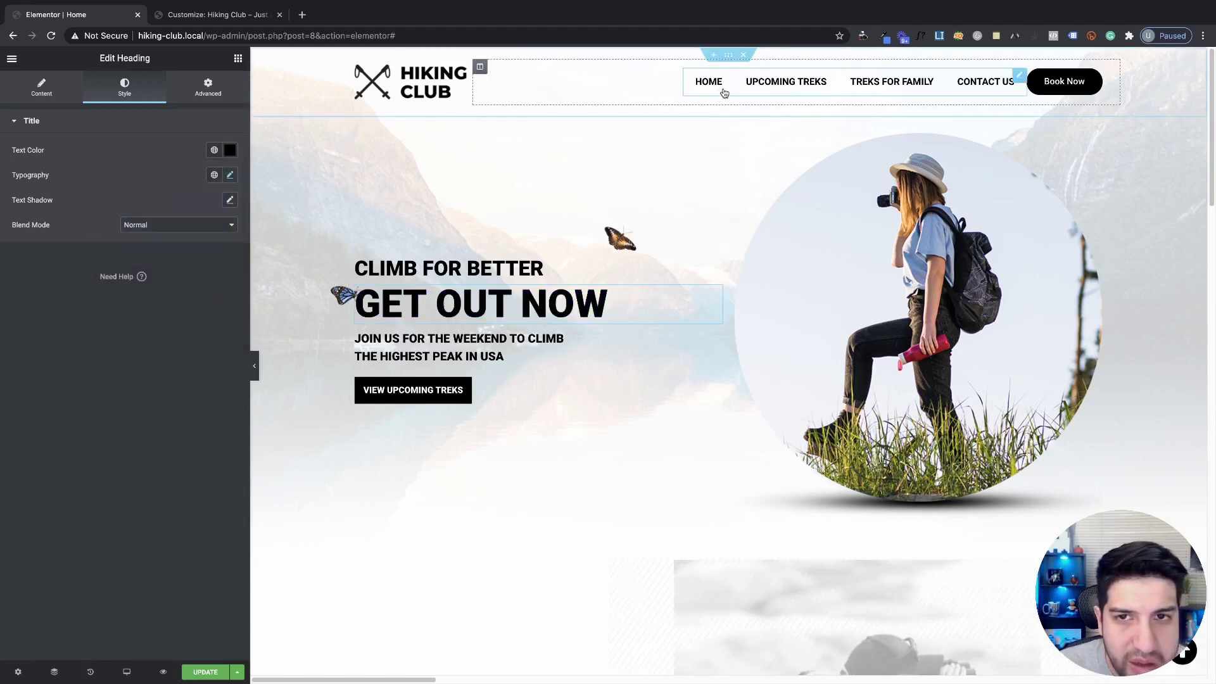
Set the background-color in the header section's .scrolling-active CSS rule to #5552CCFA and check the header by scrolling the page.
left_click(727, 57)
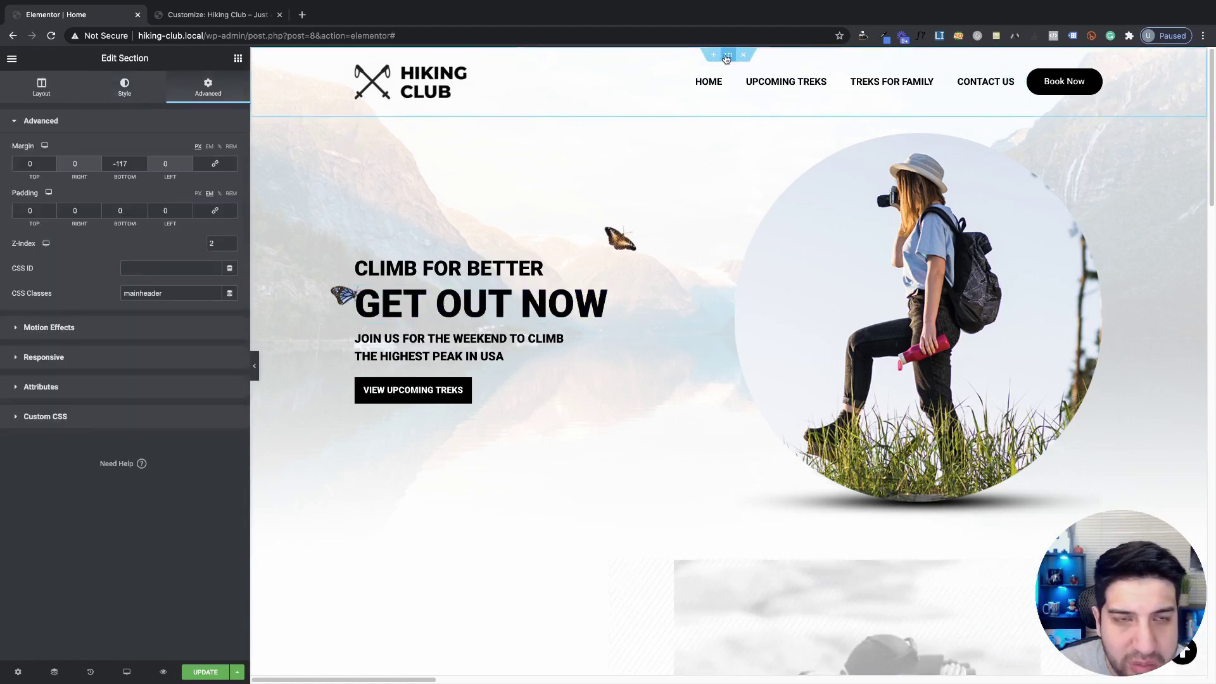
left_click(104, 416)
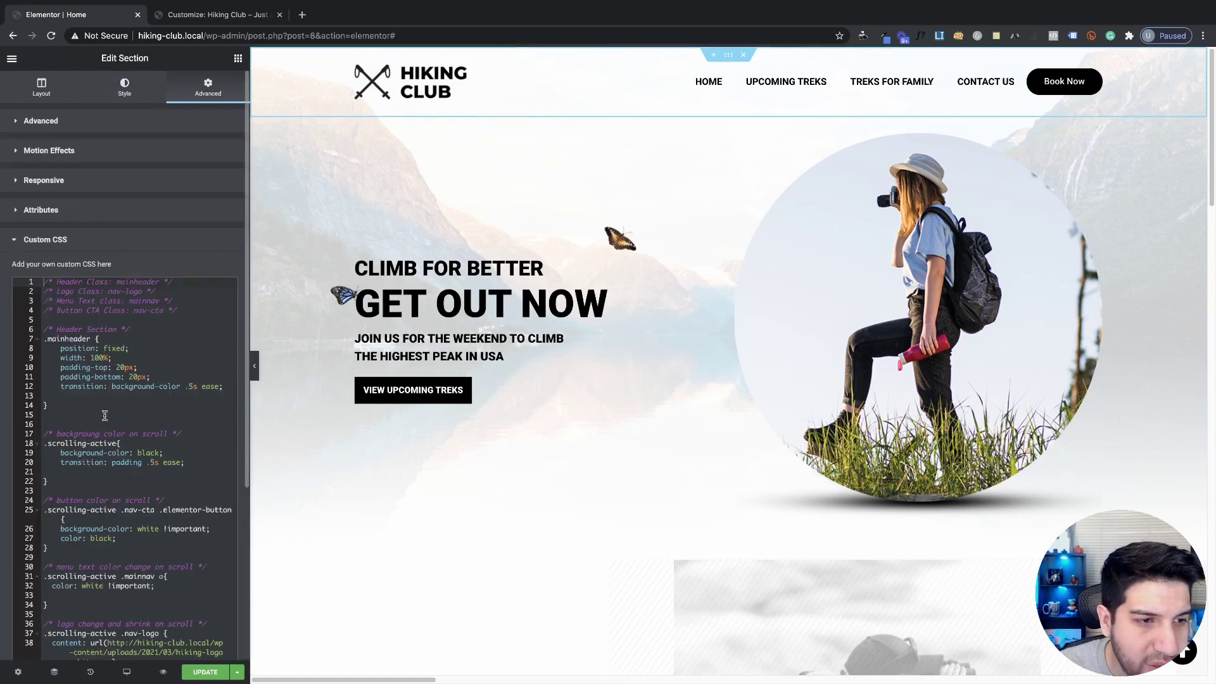
left_click(140, 454)
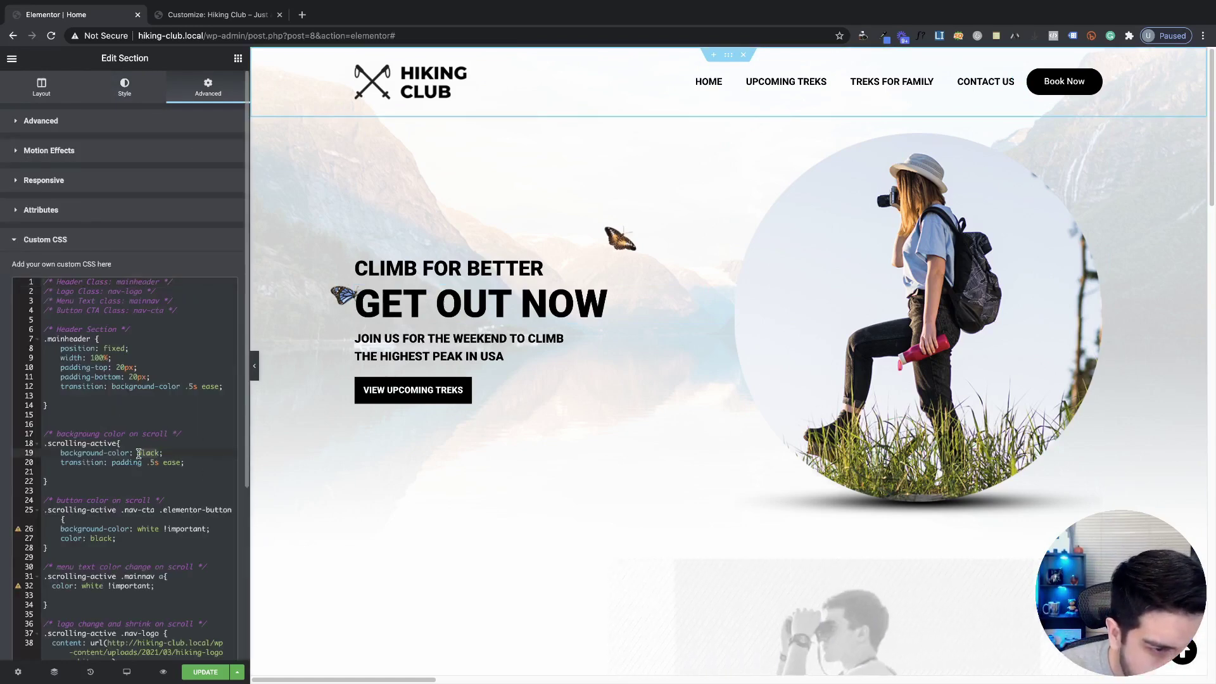
key("ctrl+shift+Right")
type("#5552CCFA")
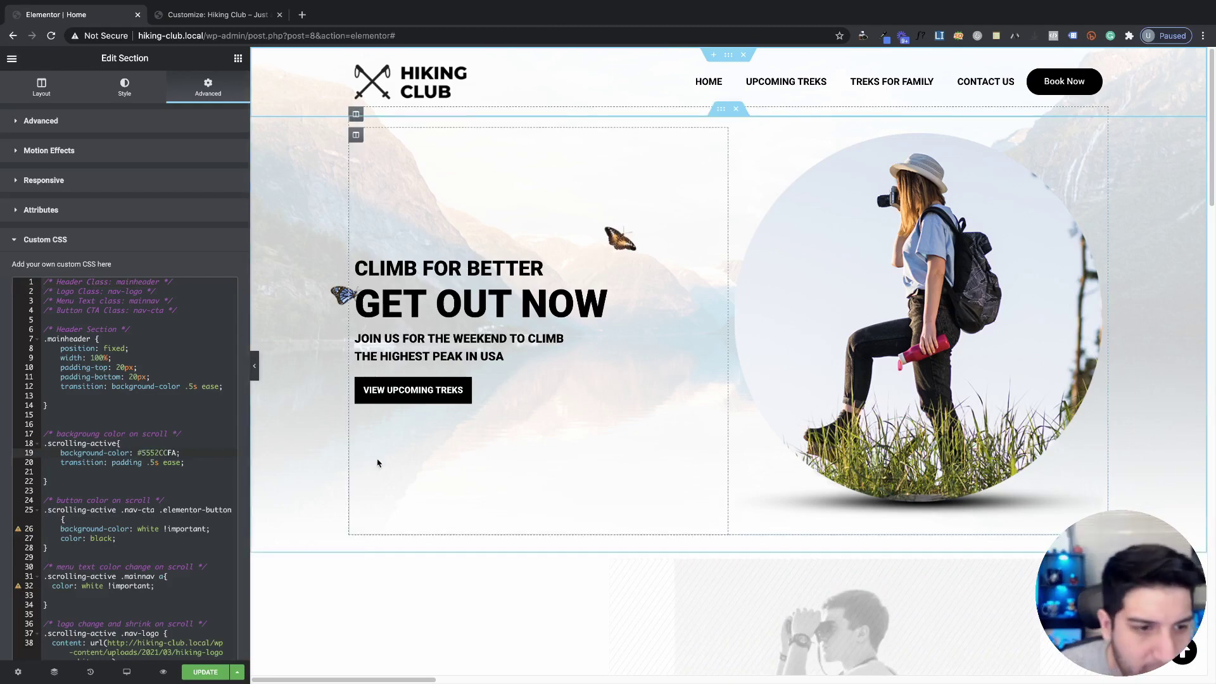
scroll(527, 426, "down", 1)
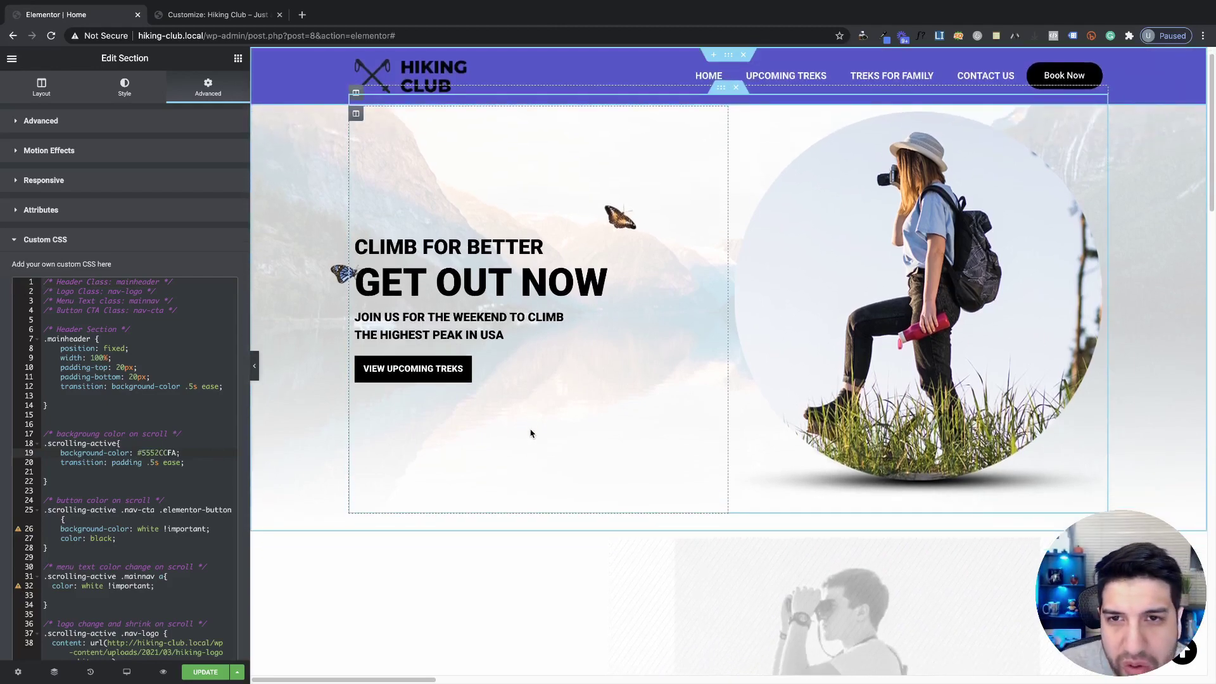
scroll(531, 433, "up", 1)
scroll(531, 434, "down", 4)
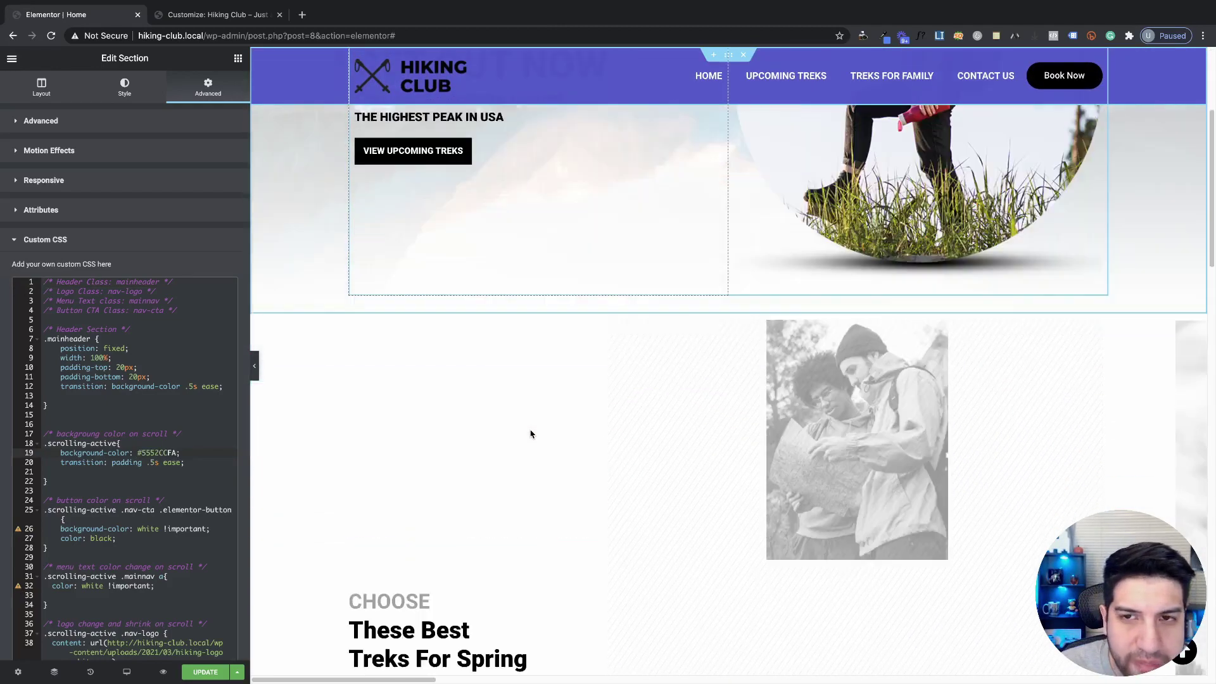
scroll(531, 434, "up", 5)
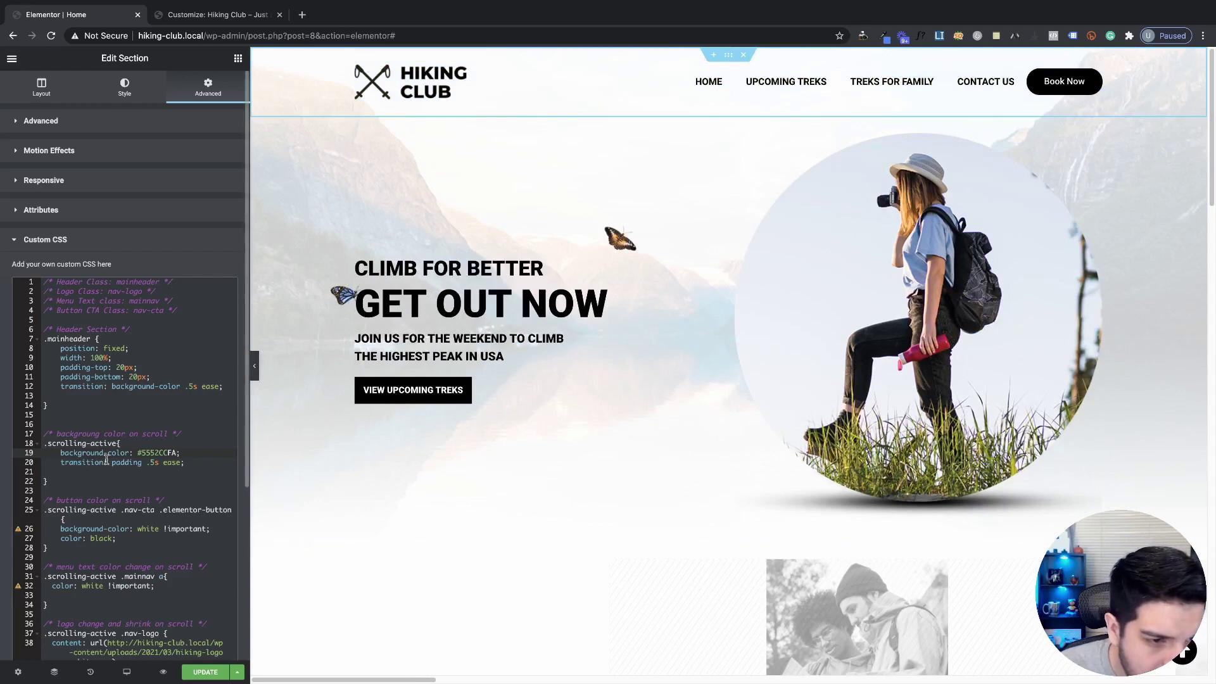
scroll(481, 342, "down", 2)
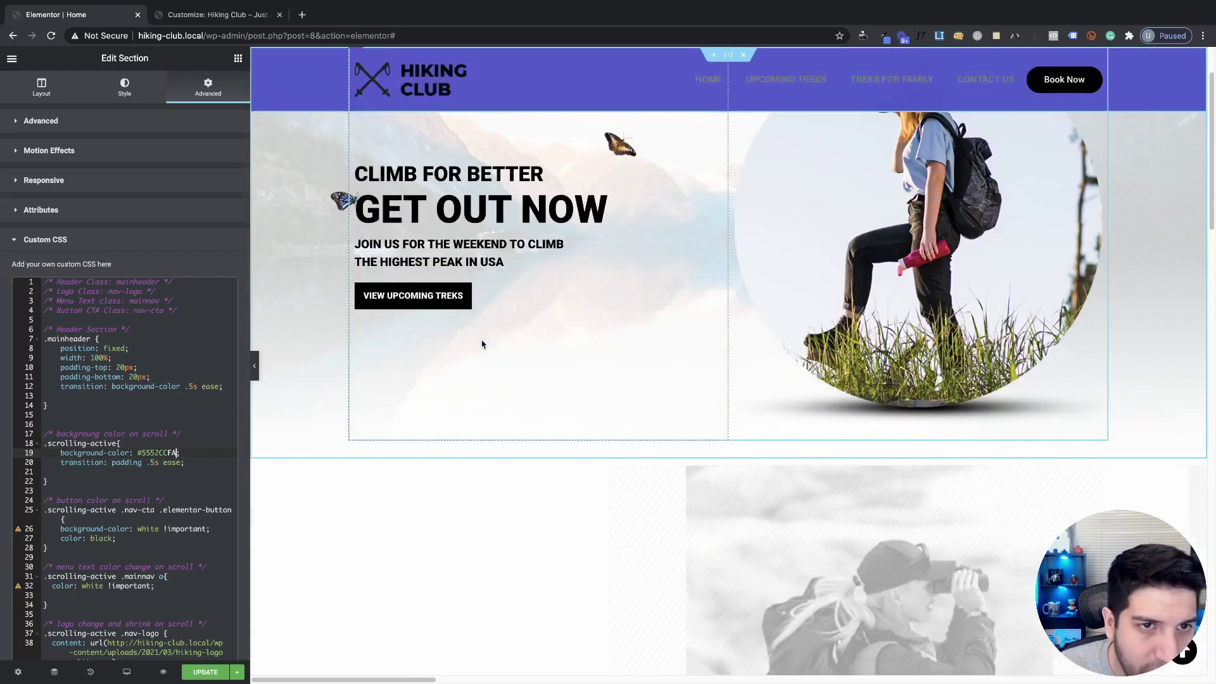
scroll(380, 374, "up", 2)
Restore black as the .scrolling-active background-color and examine the padding transition's effect on the header by scrolling the page.
left_click(149, 463)
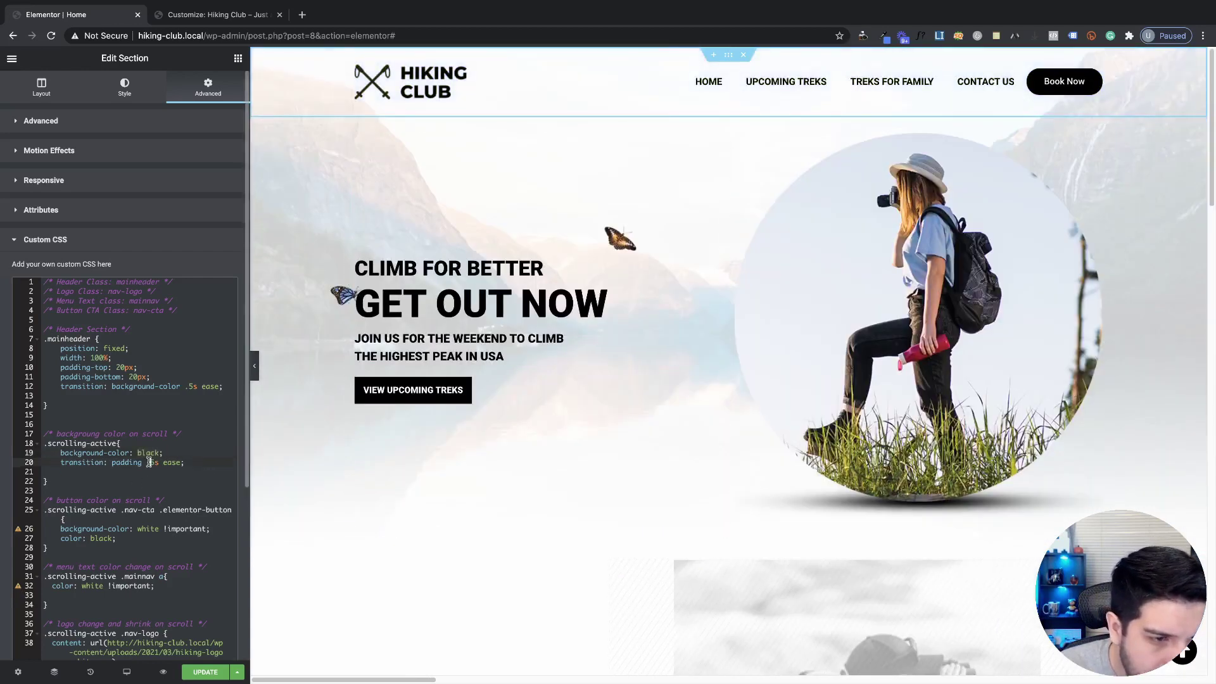
left_click_drag(59, 463, 153, 460)
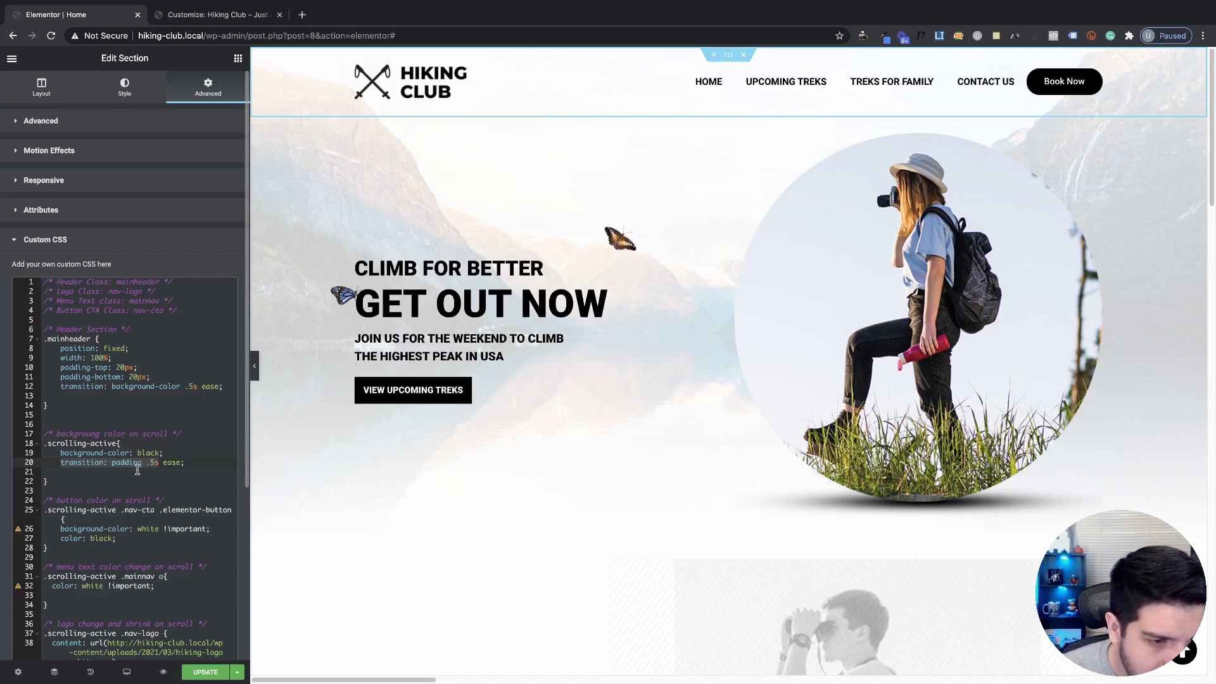
left_click(165, 474)
left_click(155, 463)
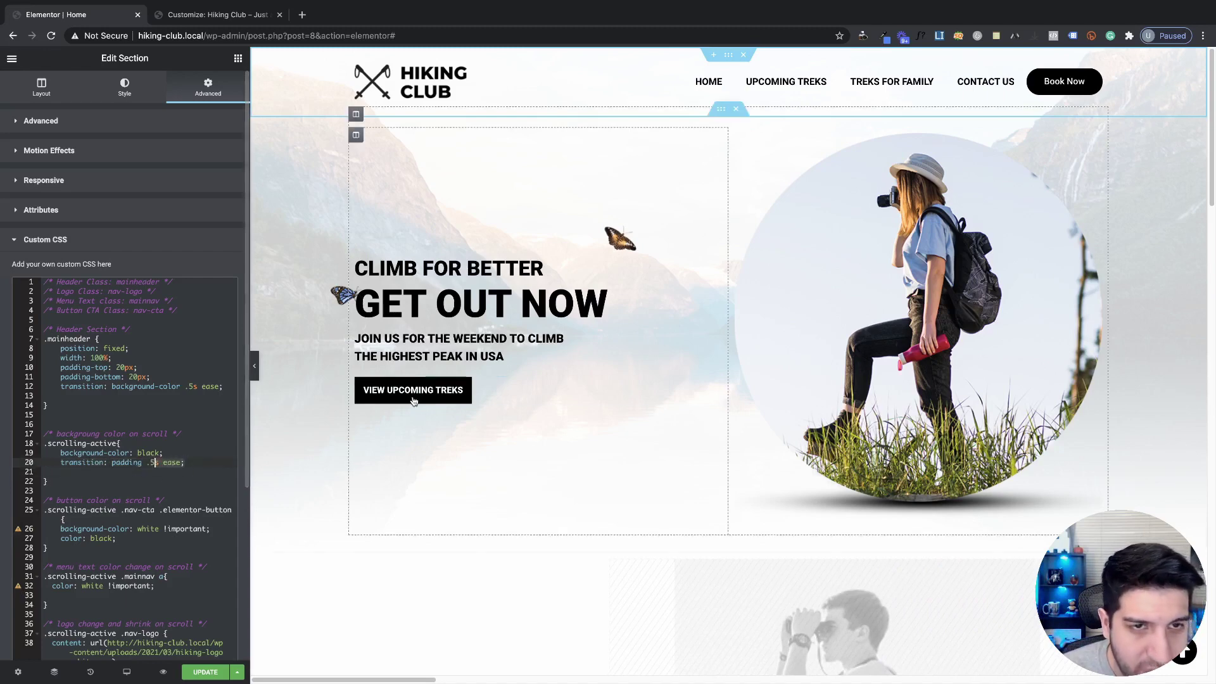
scroll(448, 393, "down", 1)
scroll(448, 393, "up", 1)
scroll(448, 393, "down", 1)
scroll(448, 389, "up", 1)
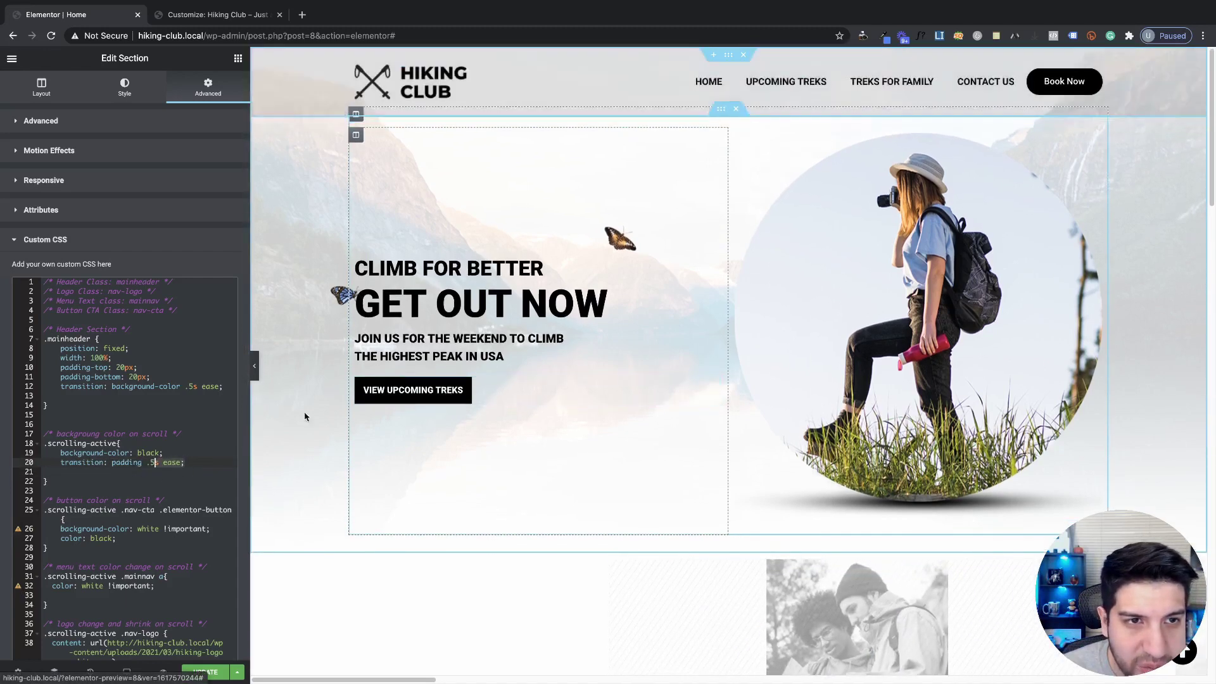
Delete the transition: padding .5s ease; line from the .scrolling-active rule and test the header by scrolling the page repeatedly.
left_click(61, 463)
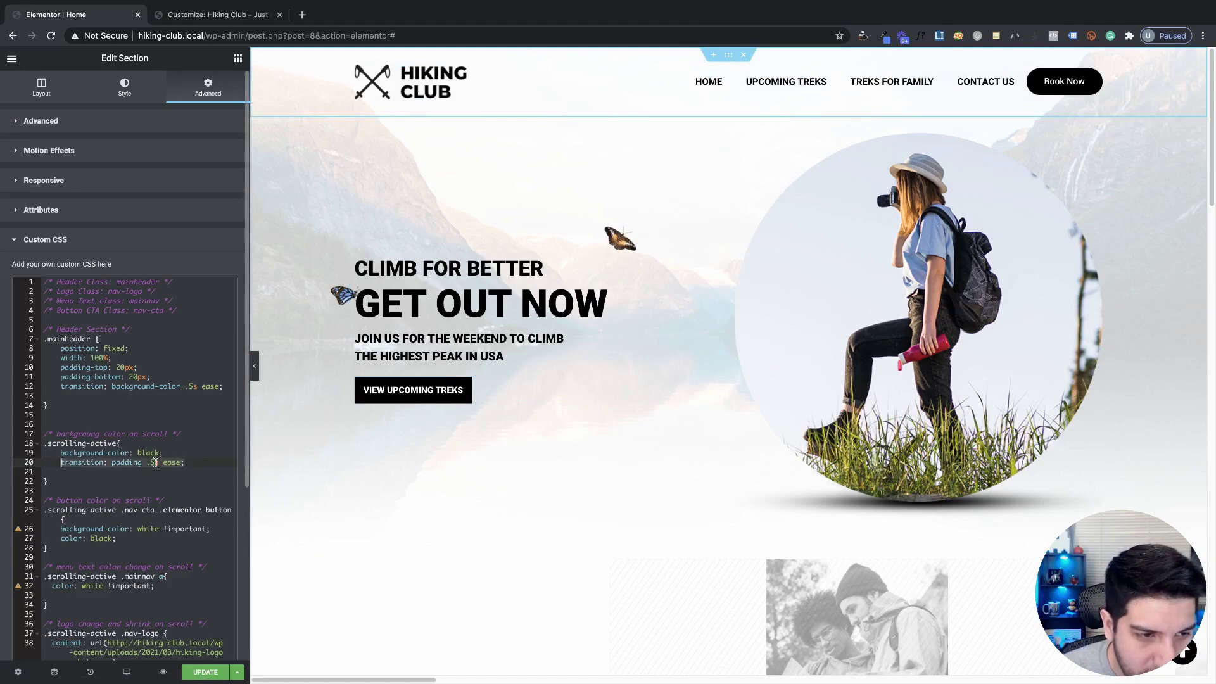
key("BackSpace")
scroll(388, 399, "down", 1)
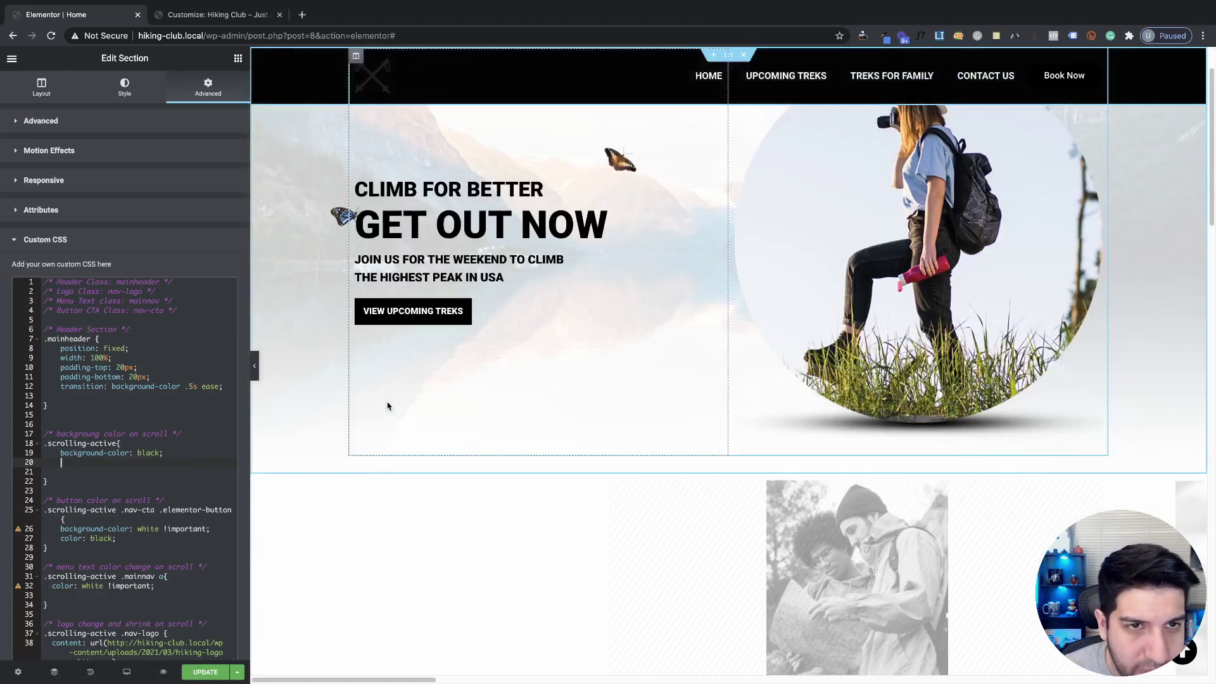
scroll(387, 405, "up", 1)
scroll(387, 406, "down", 1)
scroll(388, 406, "up", 1)
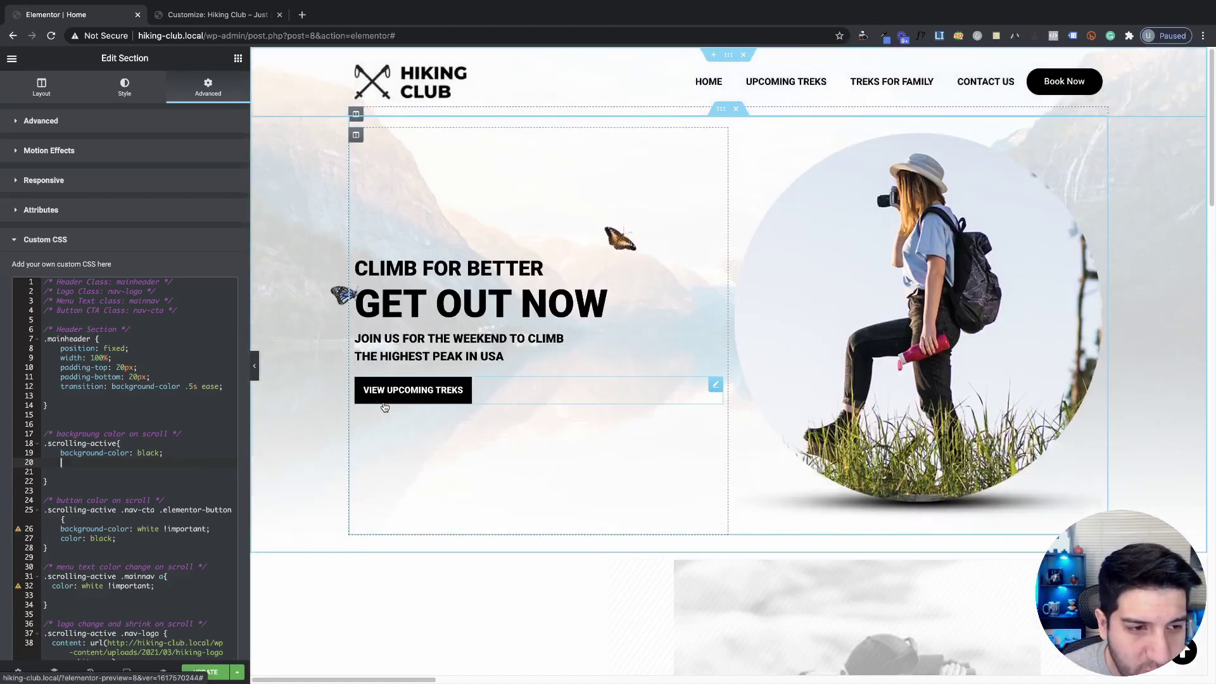
scroll(384, 406, "down", 1)
scroll(384, 406, "up", 1)
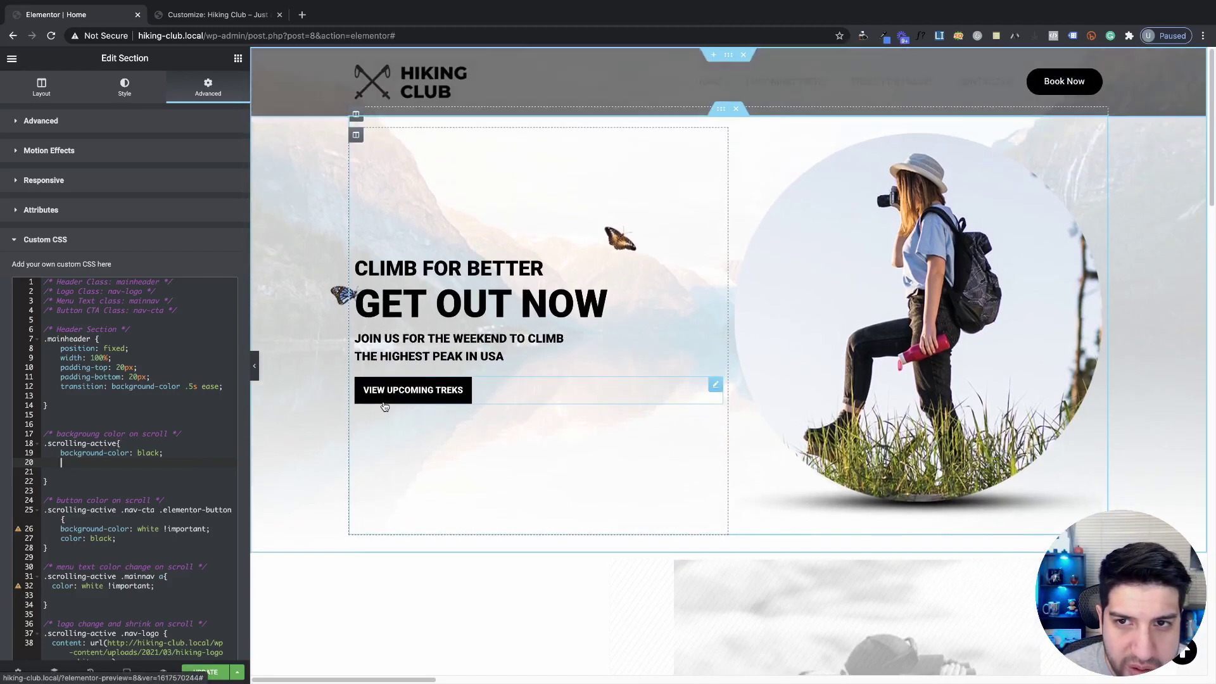
scroll(384, 406, "down", 1)
scroll(384, 406, "up", 1)
scroll(384, 406, "down", 1)
scroll(384, 406, "up", 1)
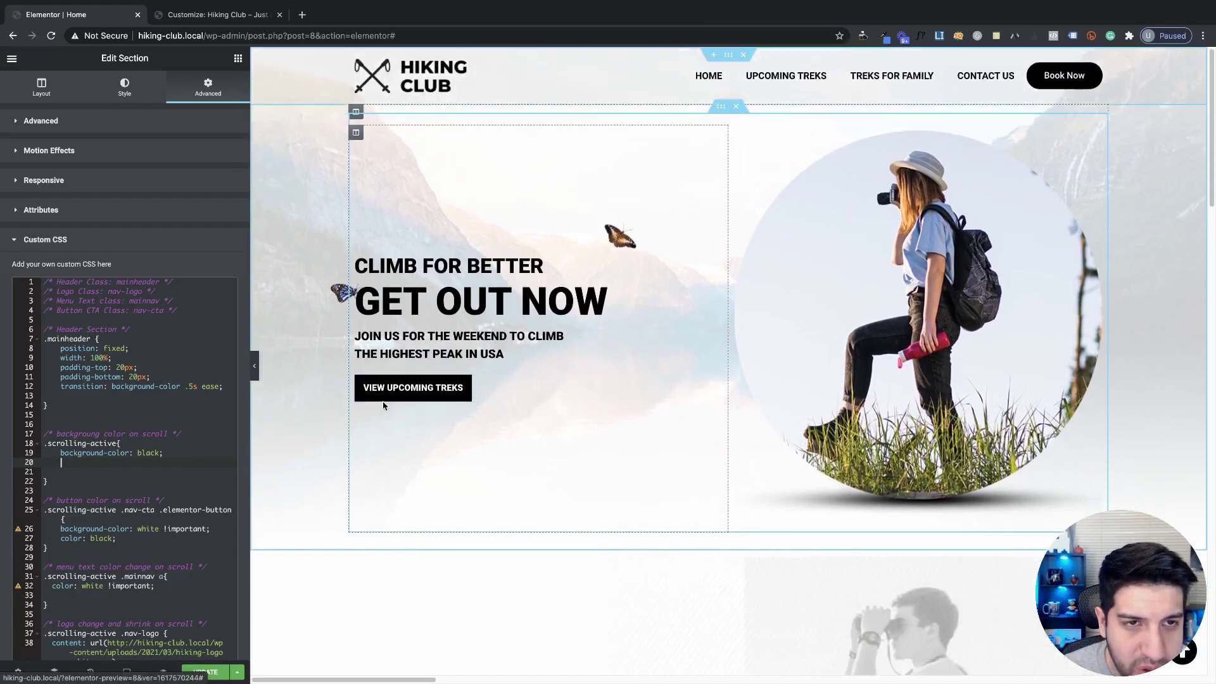
scroll(384, 407, "down", 1)
scroll(387, 402, "down", 1)
scroll(387, 402, "up", 1)
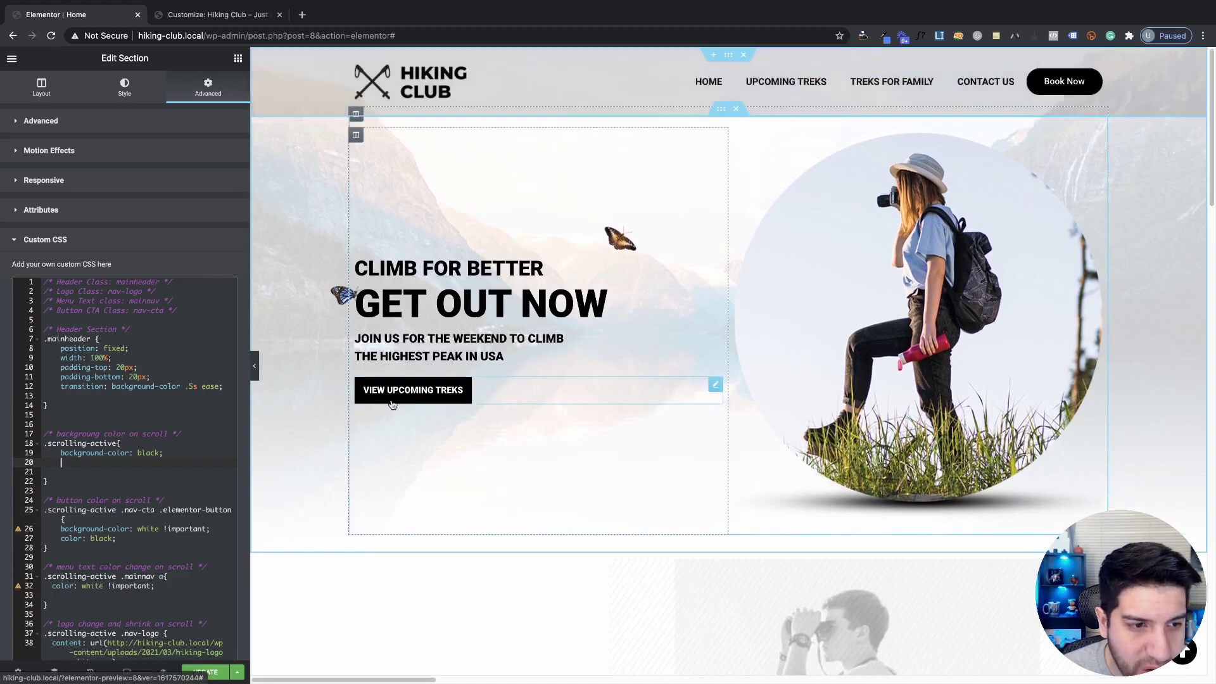
Restore the line transition: padding .5s ease; in the .scrolling-active rule and check the header by scrolling the page.
type("transition: padding .5s ease;")
scroll(552, 435, "down", 1)
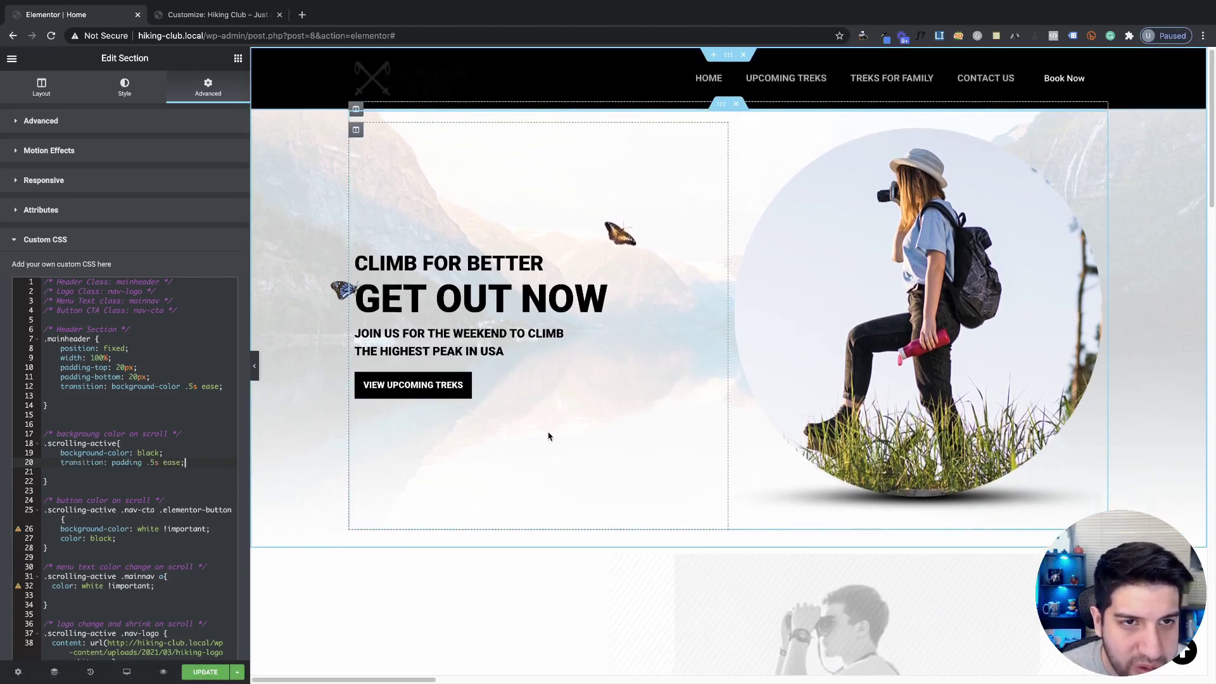
scroll(548, 436, "up", 1)
scroll(548, 436, "down", 1)
scroll(549, 436, "up", 1)
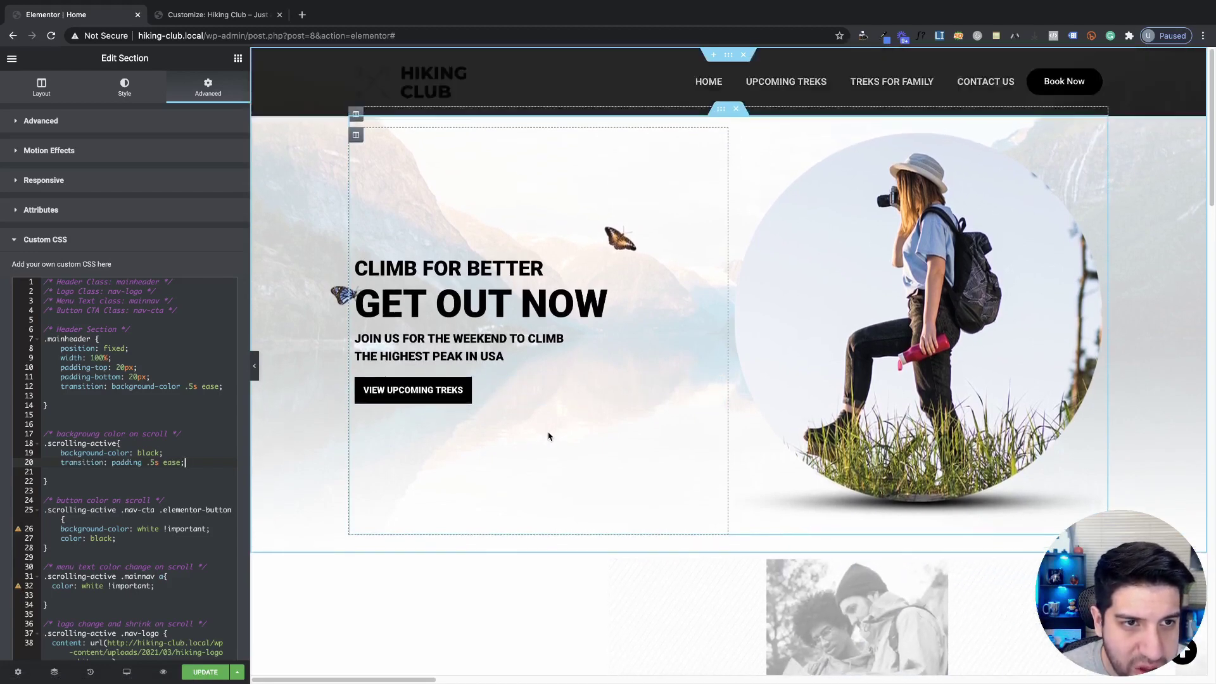
Cut the transition: background-color .5s ease; line from the .mainheader rule and check the header by scrolling the page.
scroll(196, 493, "down", 3)
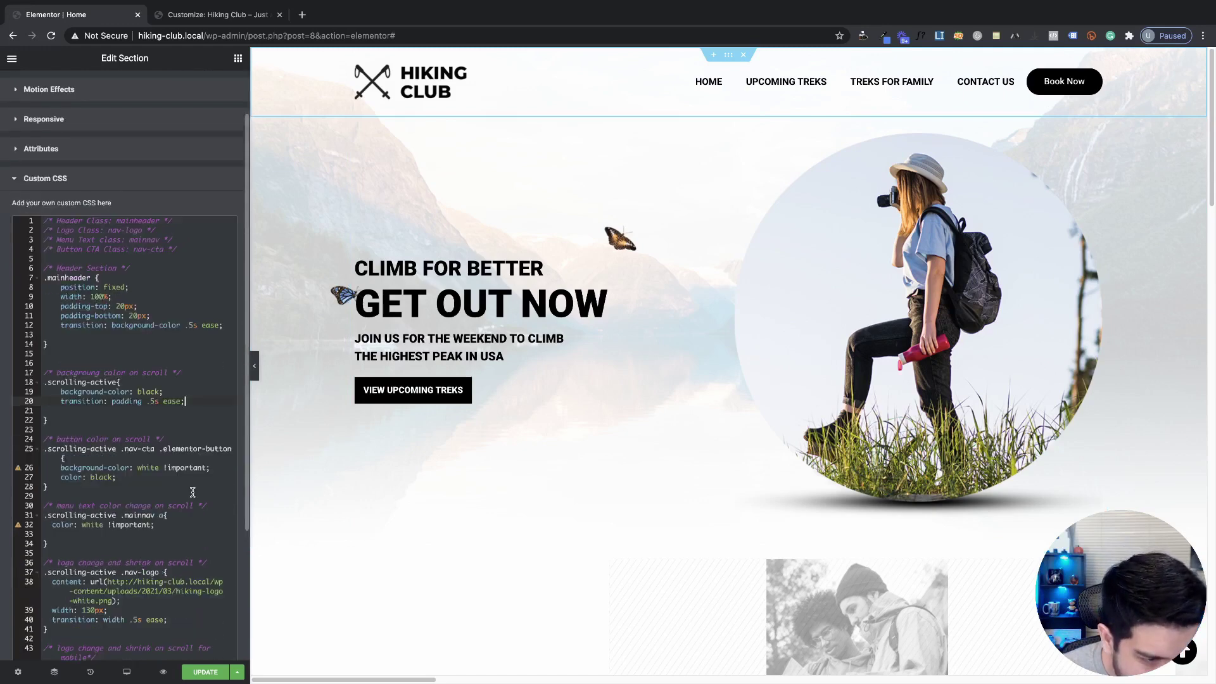
scroll(195, 494, "down", 2)
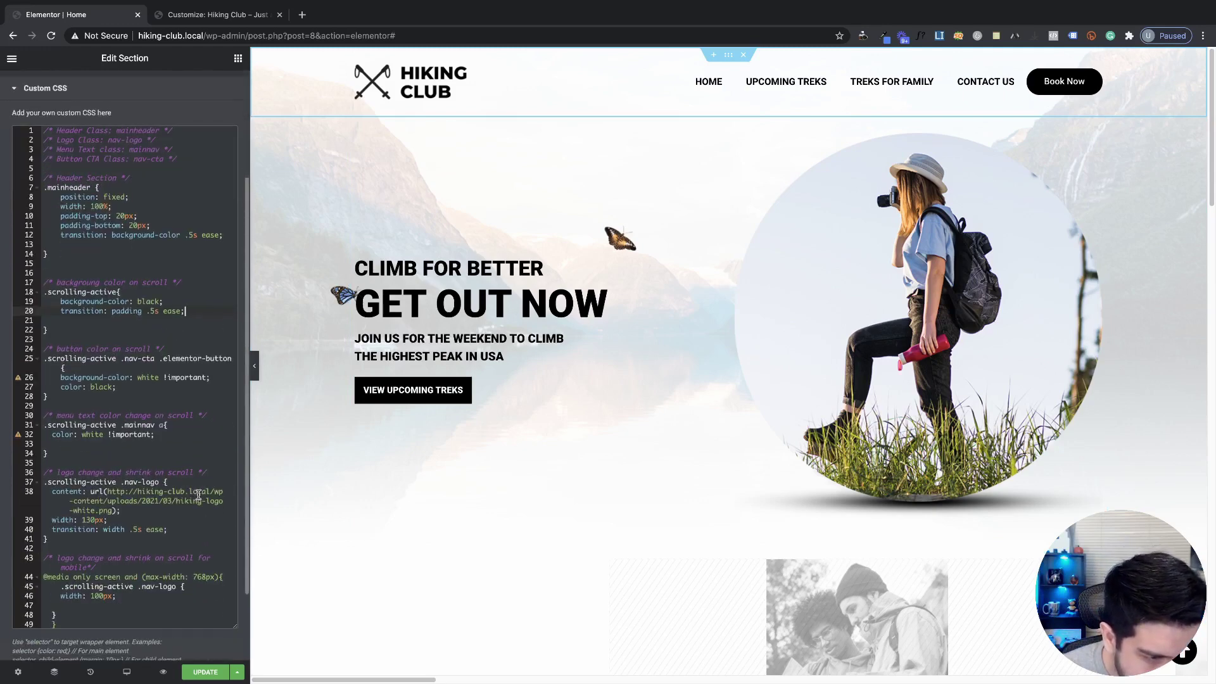
scroll(199, 495, "up", 1)
scroll(198, 494, "up", 2)
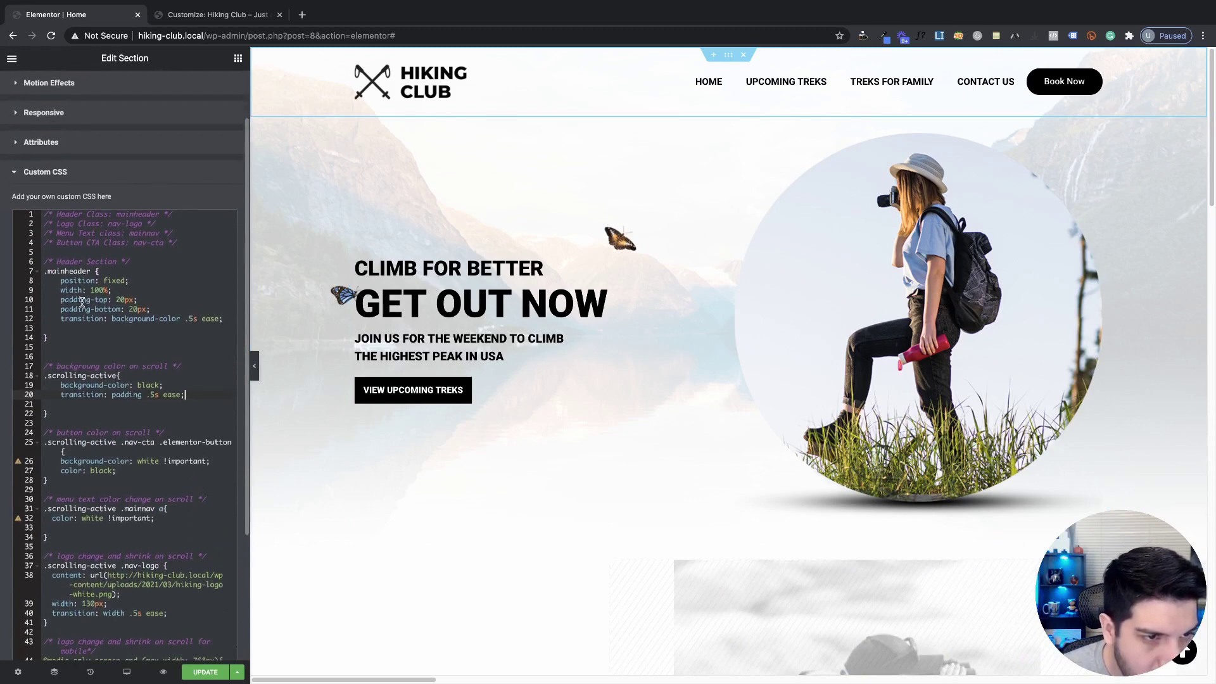
left_click(71, 320)
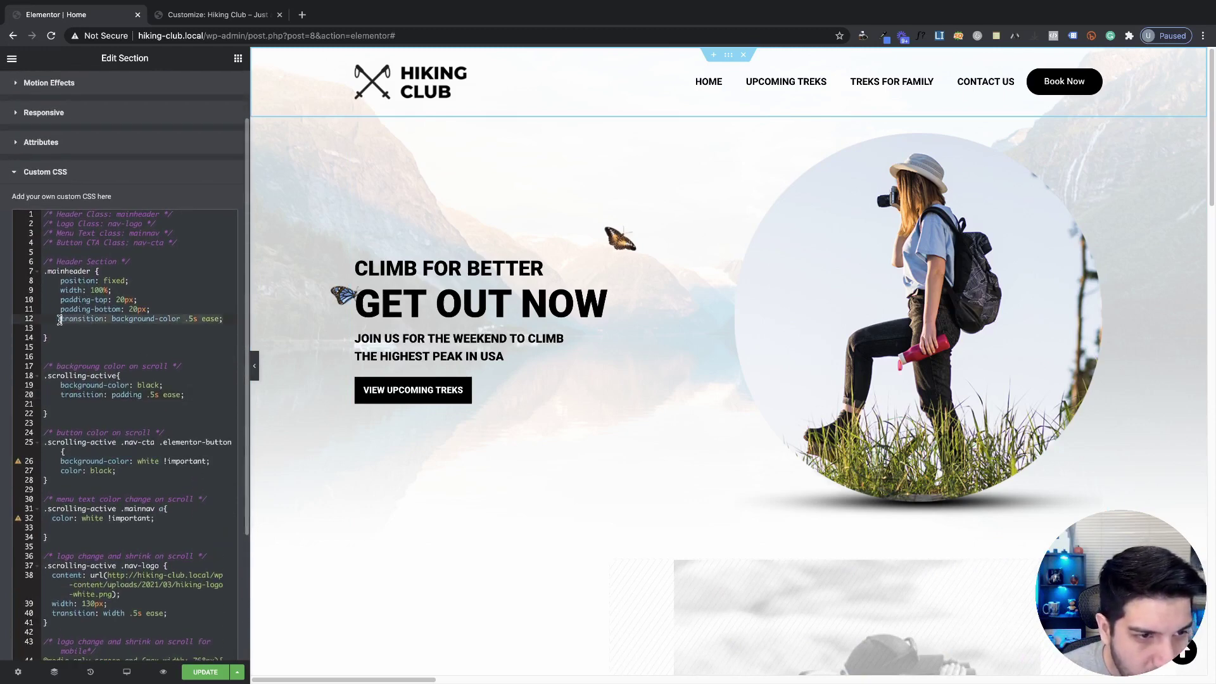
left_click(60, 320)
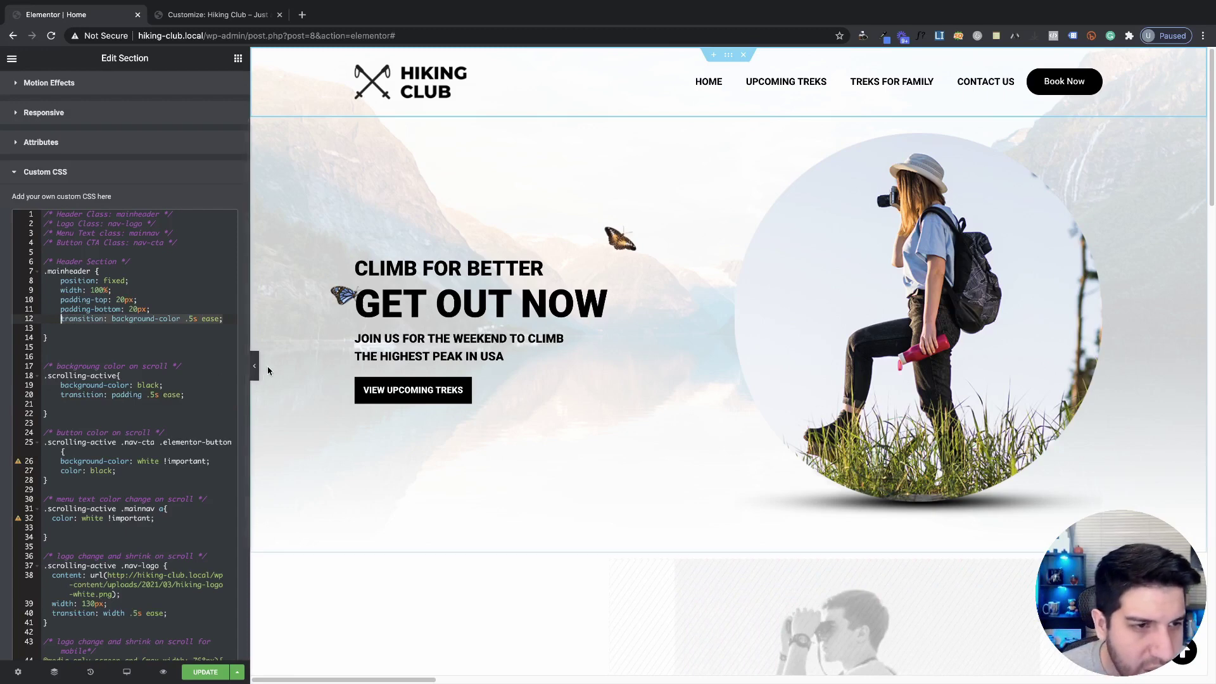
key("shift+End")
key("ctrl+x")
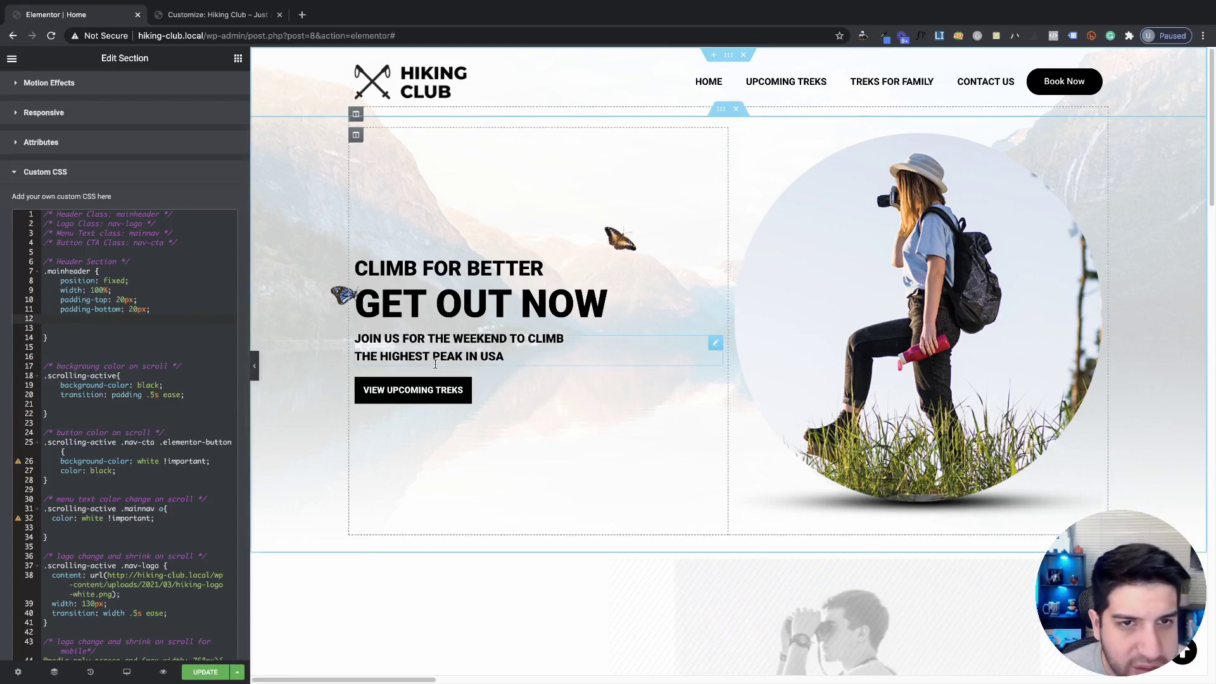
scroll(412, 366, "down", 1)
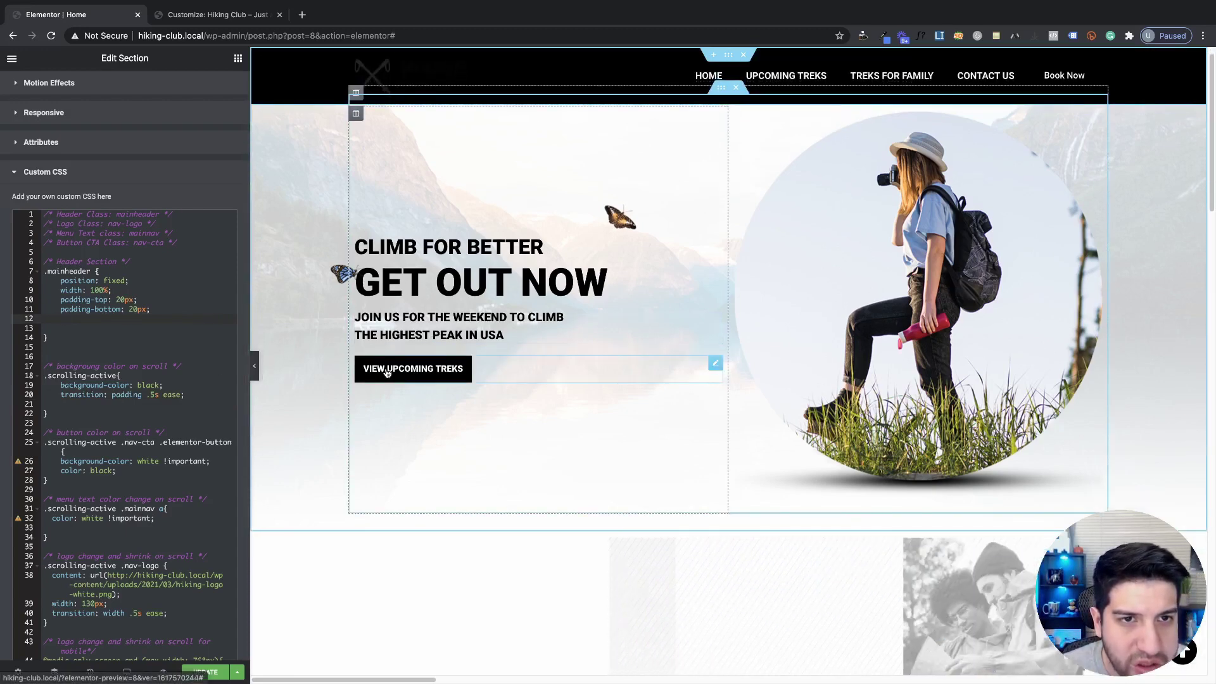
Examine how the header switches background color without the background-color transition by scrolling the page up and down repeatedly.
scroll(383, 367, "up", 1)
scroll(387, 373, "down", 1)
scroll(387, 373, "up", 1)
scroll(387, 374, "down", 1)
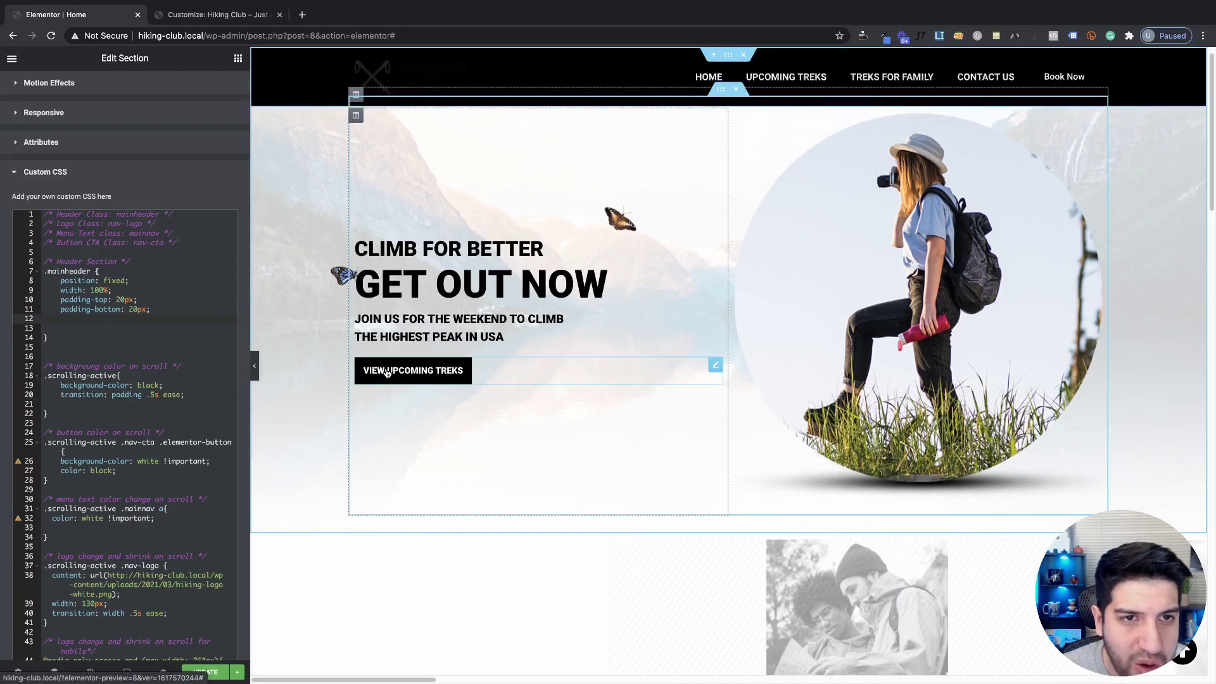
scroll(387, 374, "up", 1)
scroll(387, 375, "down", 1)
scroll(387, 374, "up", 1)
scroll(387, 375, "down", 1)
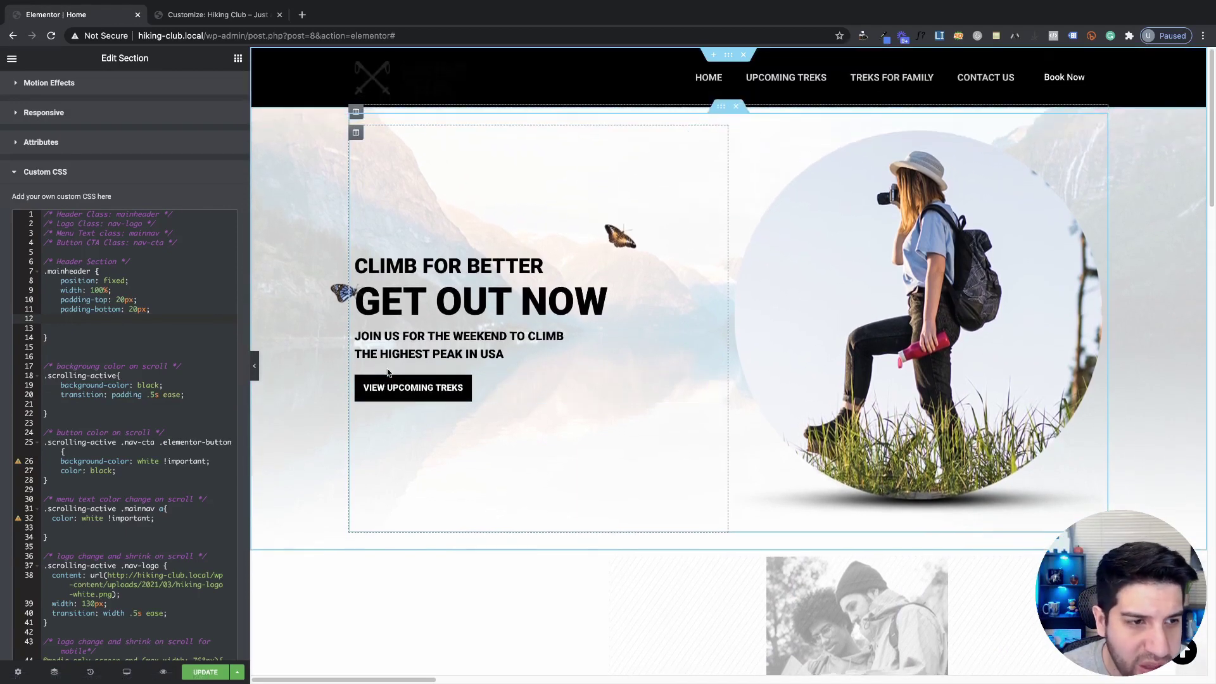
scroll(388, 374, "up", 1)
scroll(388, 373, "down", 1)
scroll(389, 373, "up", 1)
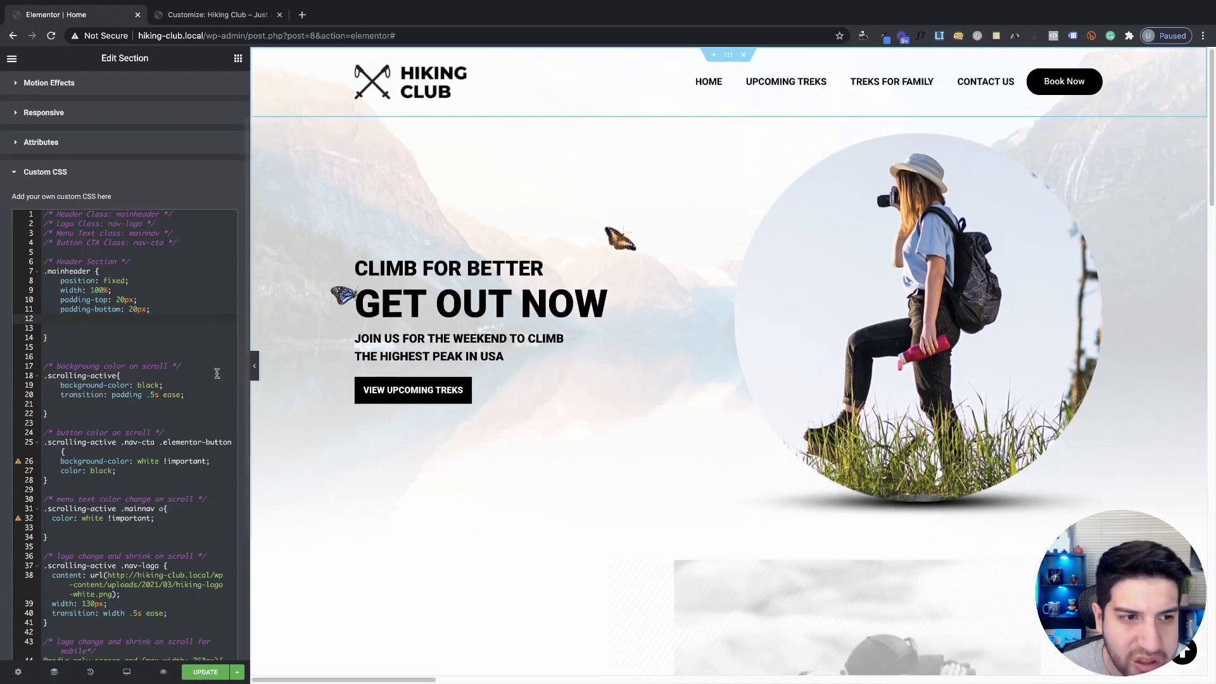
Restore the line transition: background-color .5s ease; in the .mainheader rule and check the header by scrolling the page.
key("ctrl+v")
scroll(537, 431, "down", 1)
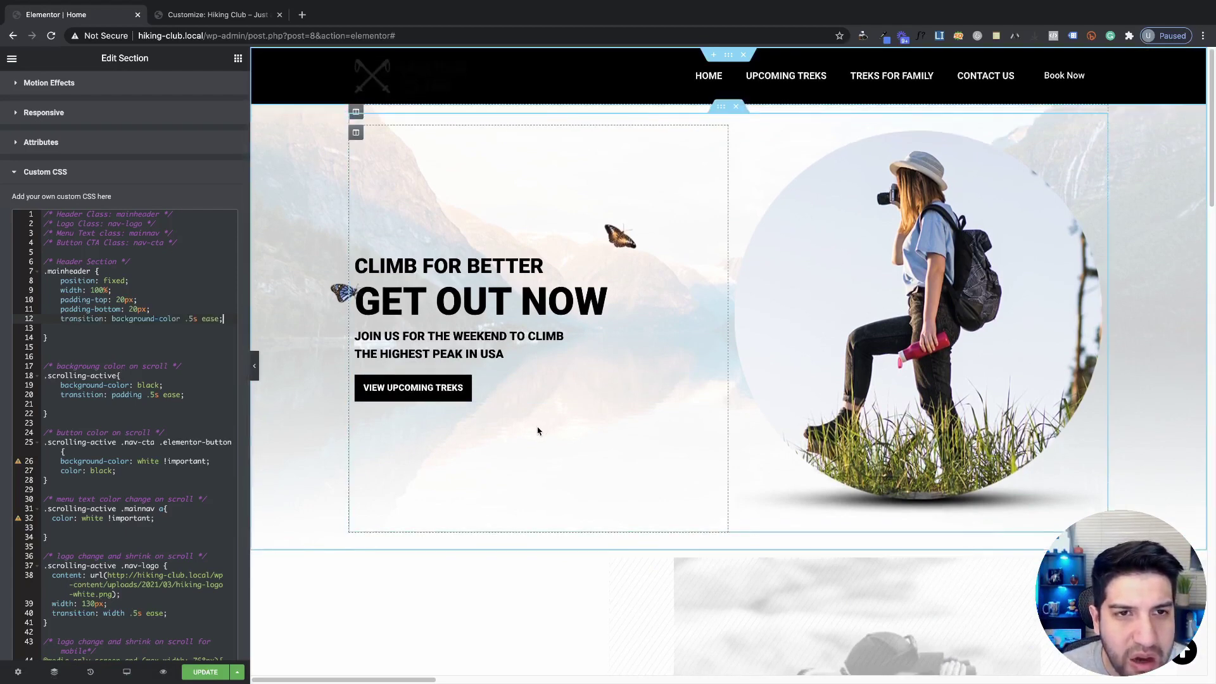
scroll(538, 431, "up", 1)
scroll(451, 457, "down", 1)
scroll(453, 457, "up", 1)
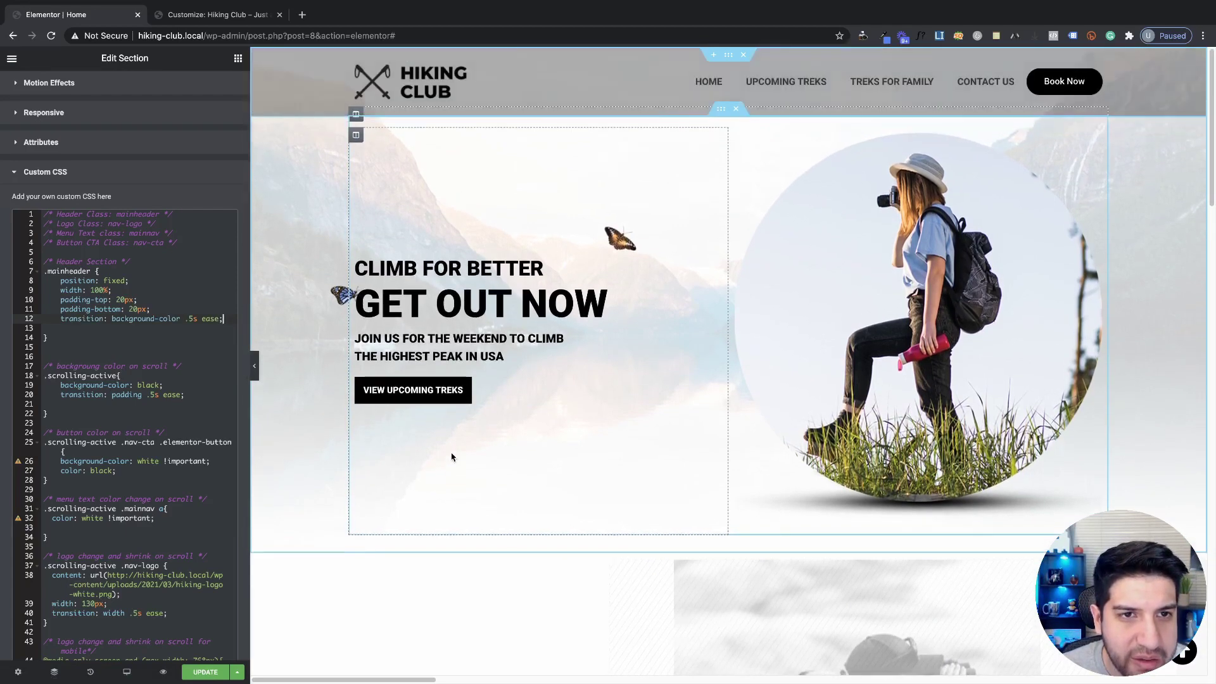
scroll(453, 457, "down", 1)
scroll(454, 457, "up", 1)
scroll(455, 458, "down", 1)
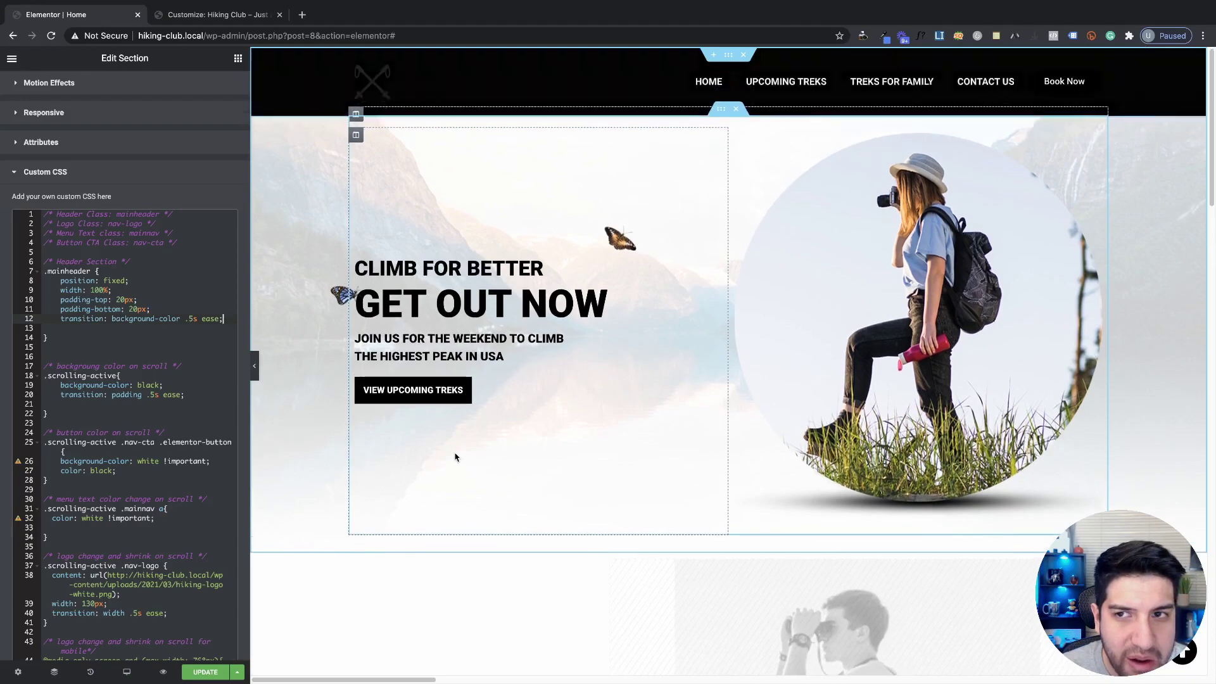
scroll(455, 457, "up", 1)
scroll(467, 462, "down", 1)
scroll(468, 462, "up", 1)
scroll(472, 462, "down", 3)
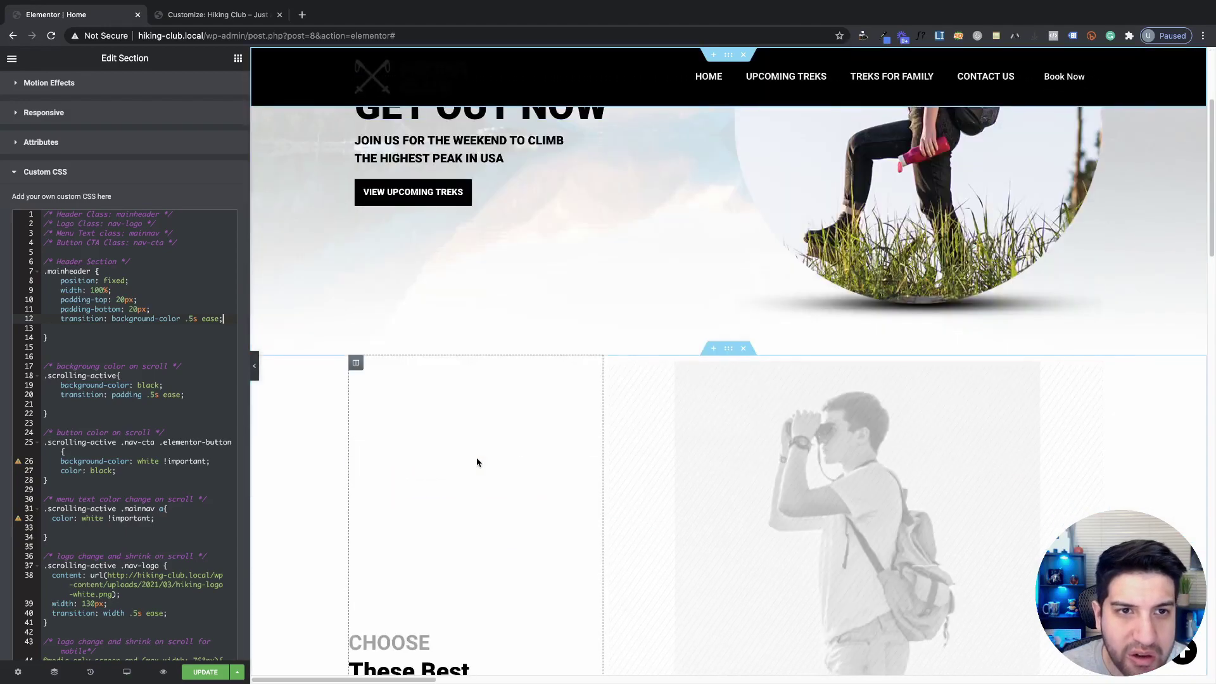
scroll(478, 463, "down", 1)
scroll(478, 462, "up", 5)
scroll(477, 463, "down", 1)
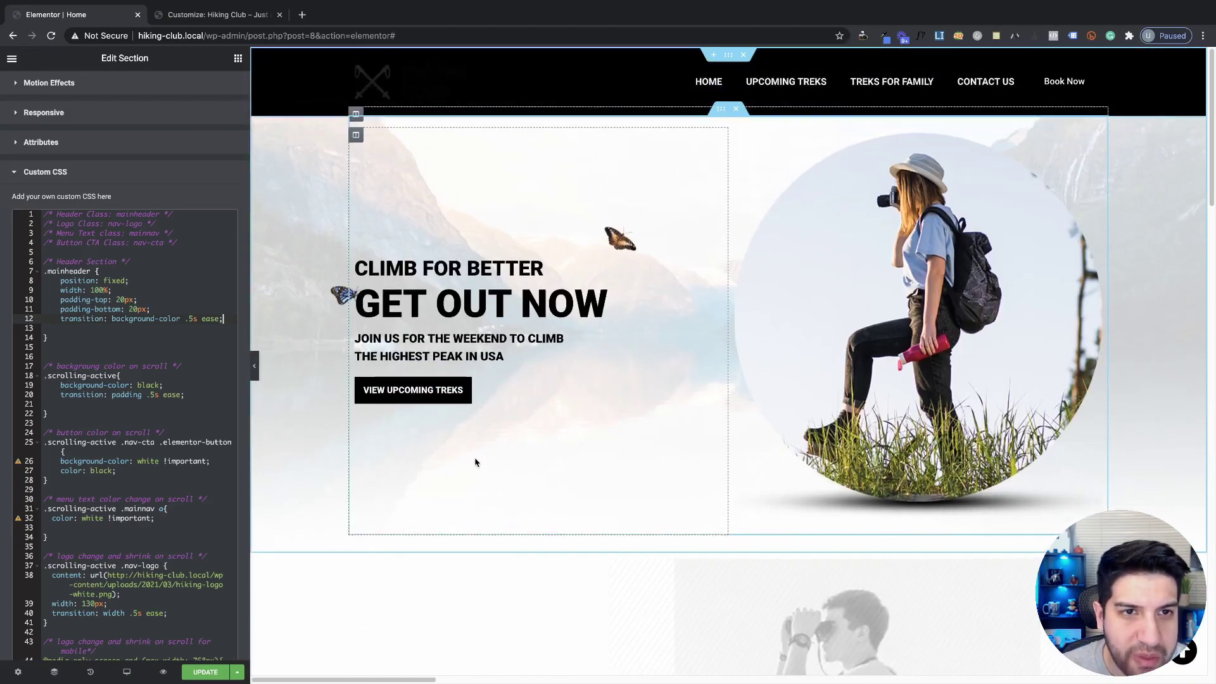
scroll(477, 463, "up", 1)
Examine how the logo, menu text and Book Now button look against the scrolled header by scrolling the page repeatedly.
left_click(147, 344)
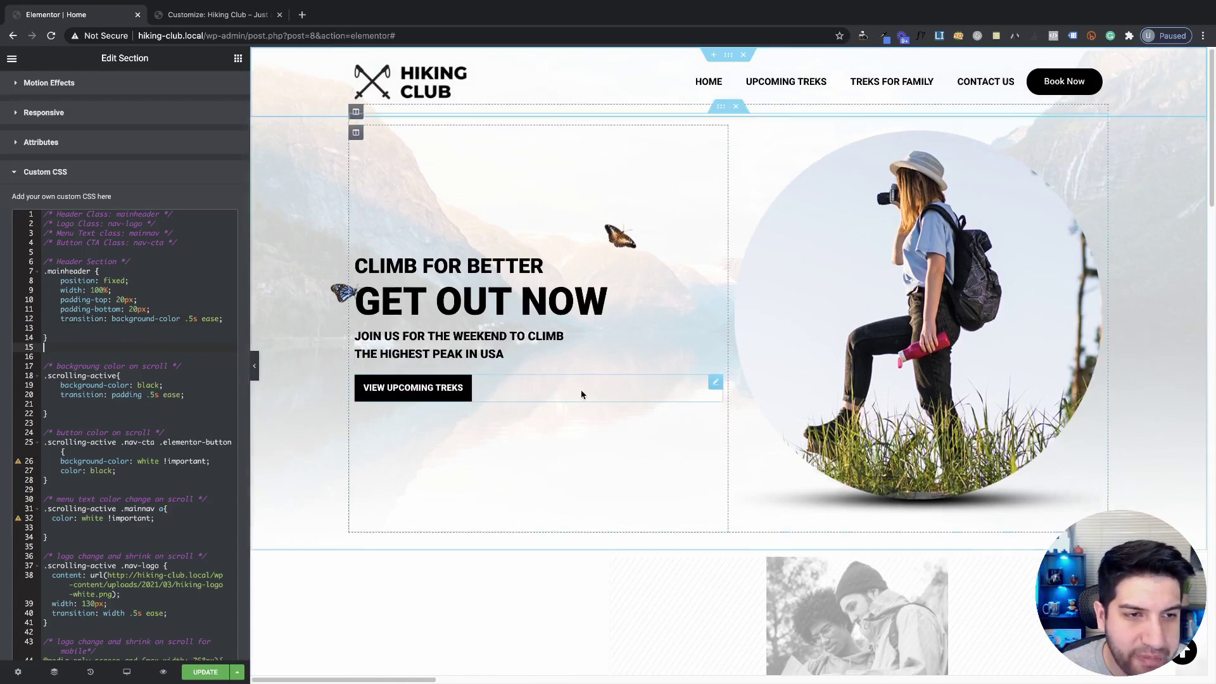
scroll(579, 393, "down", 1)
scroll(579, 394, "up", 1)
scroll(578, 395, "down", 1)
scroll(578, 396, "down", 1)
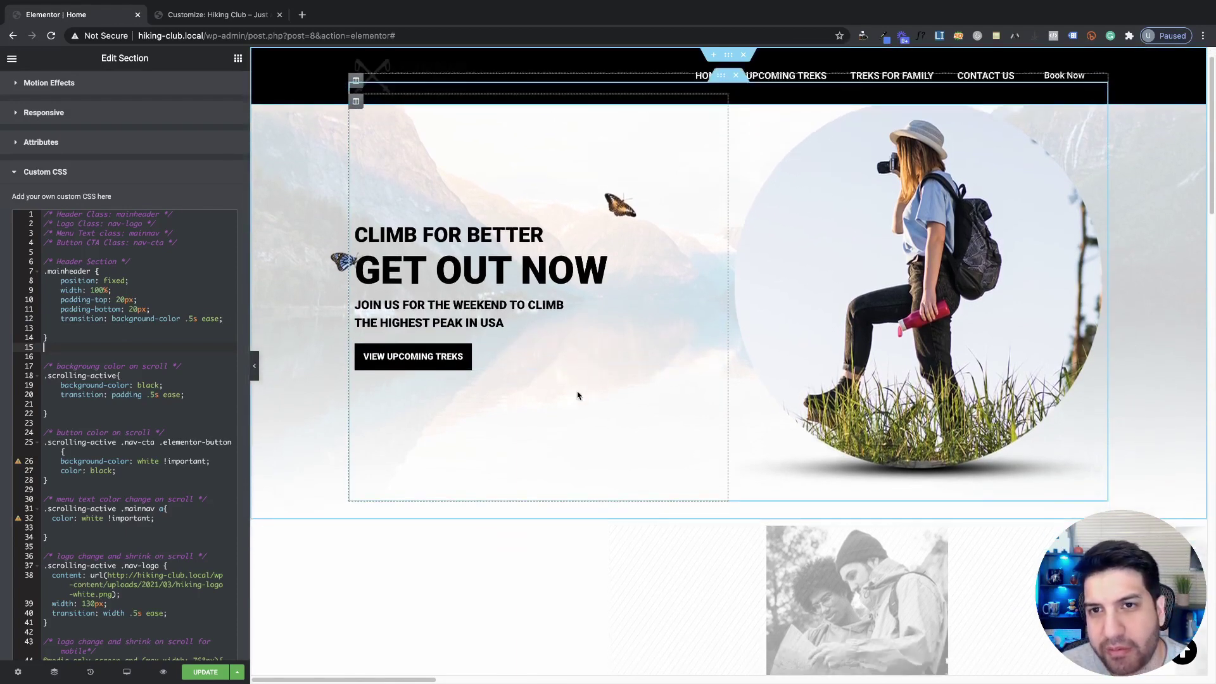
scroll(577, 394, "up", 2)
scroll(541, 311, "down", 1)
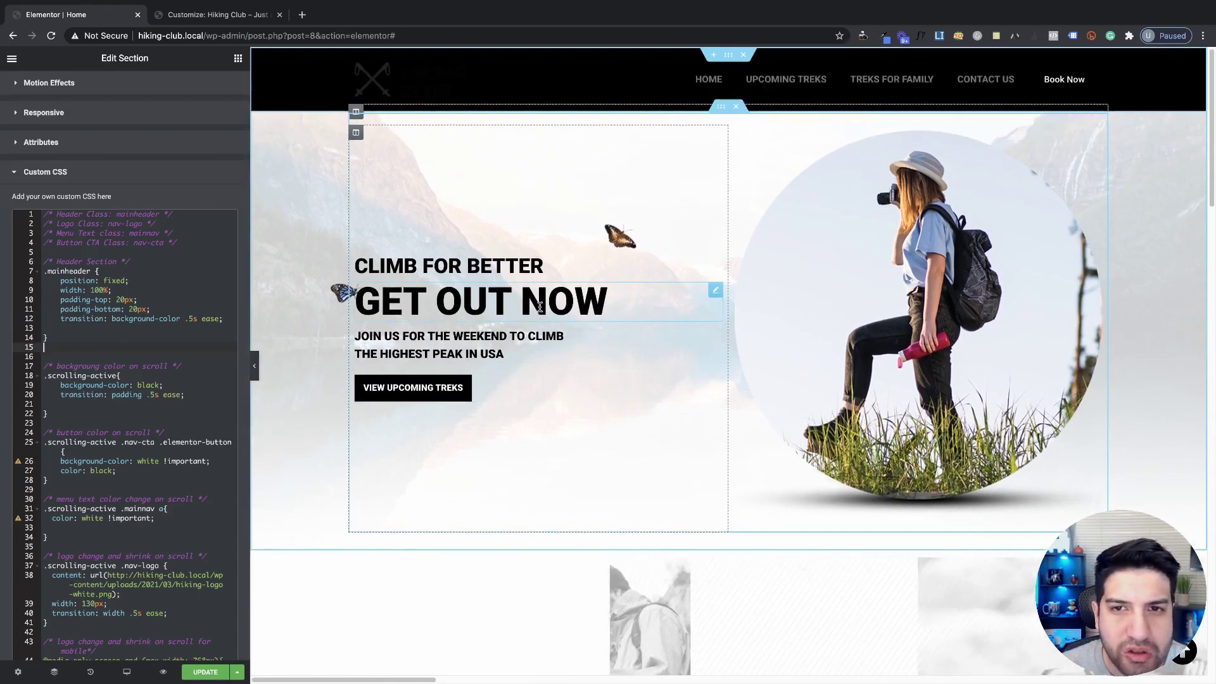
scroll(539, 309, "up", 1)
scroll(537, 306, "down", 1)
scroll(537, 307, "up", 1)
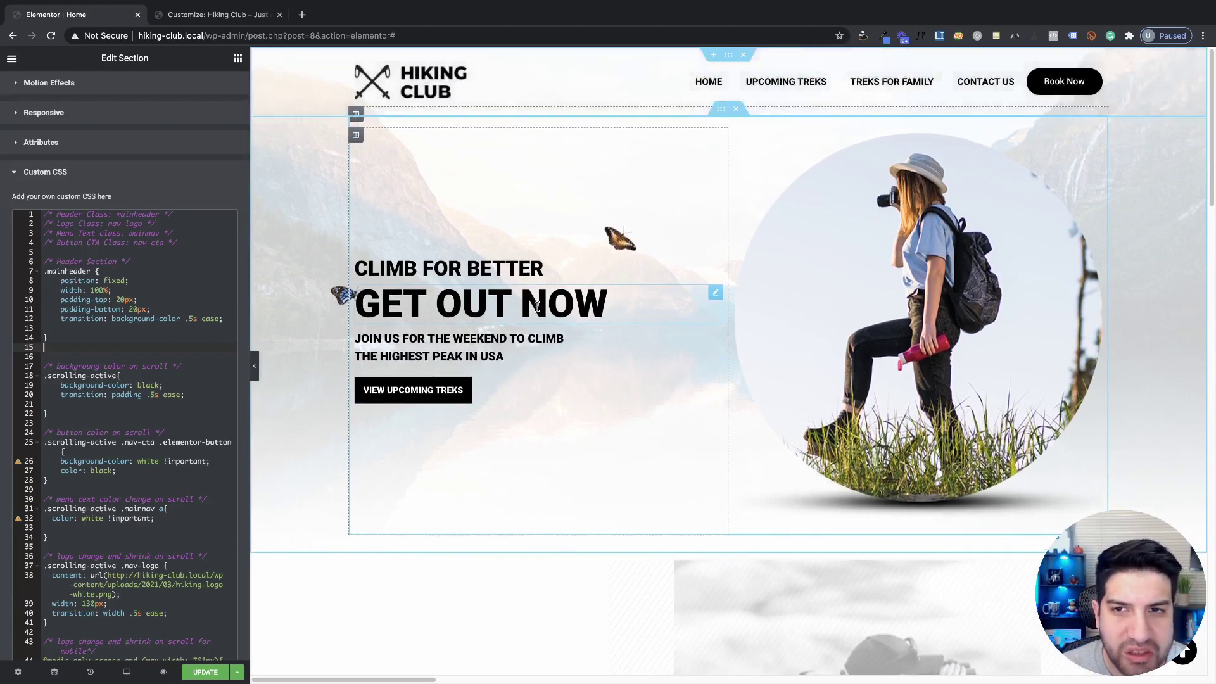
scroll(537, 307, "down", 1)
scroll(538, 306, "up", 1)
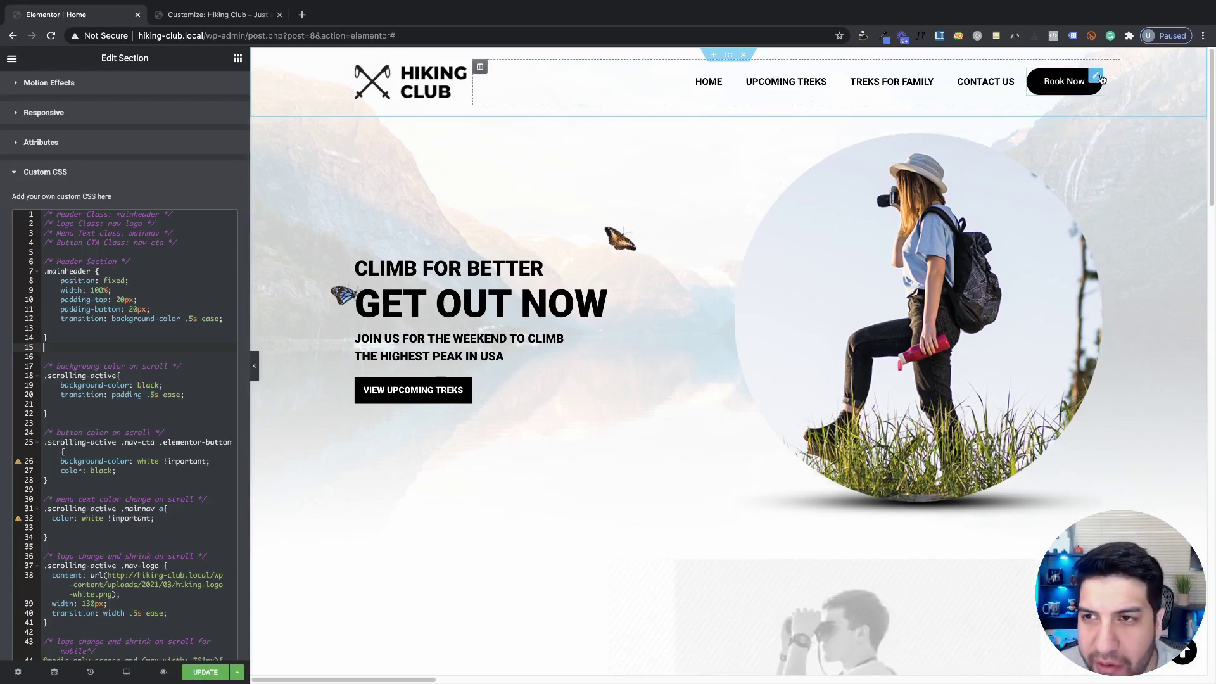
Copy the button class name nav-cta from the comments in the header section's custom CSS.
left_click(1098, 77)
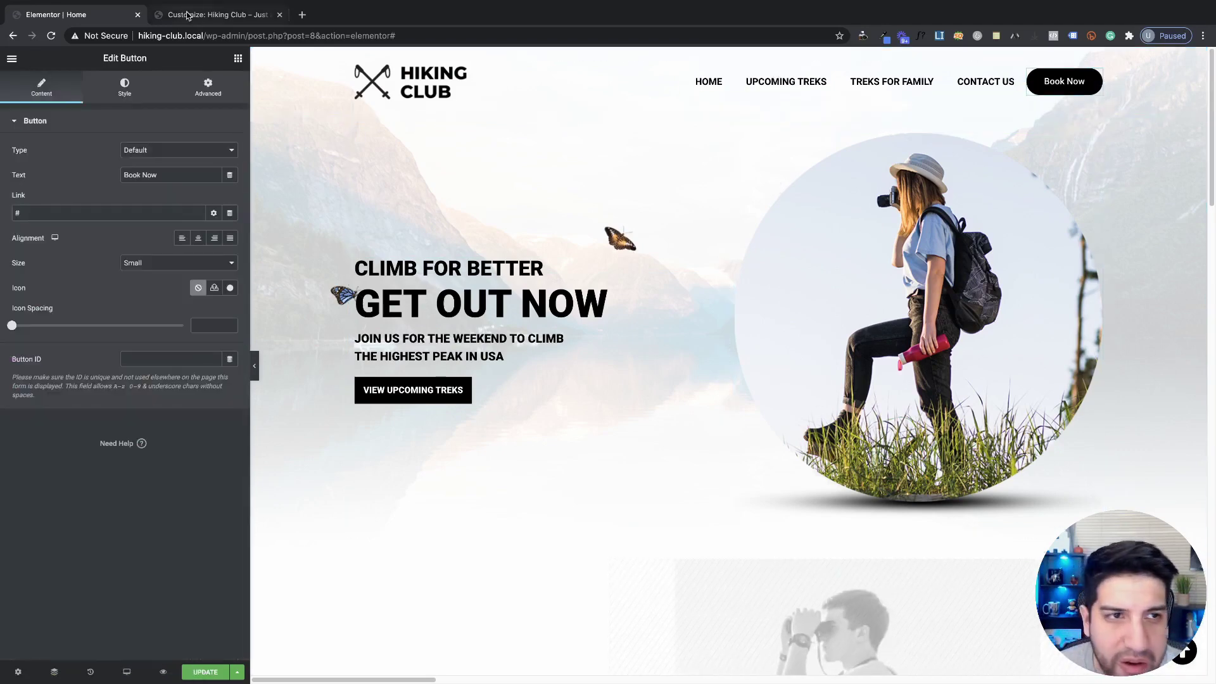
left_click(726, 57)
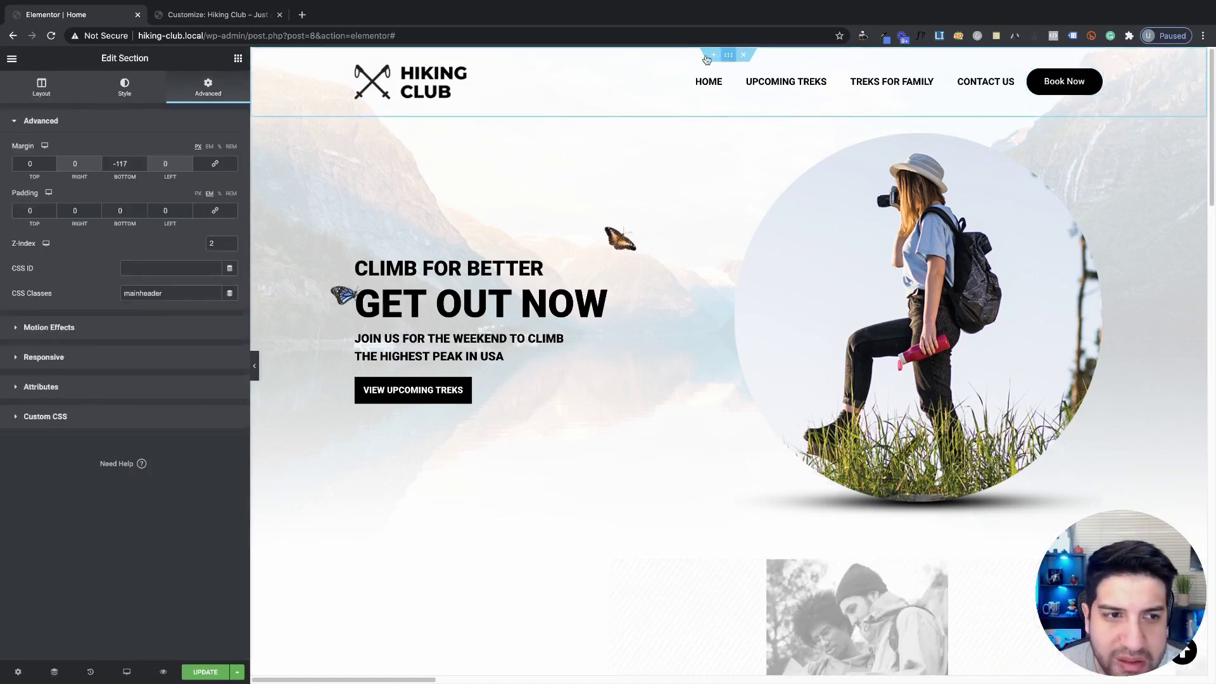
left_click(97, 418)
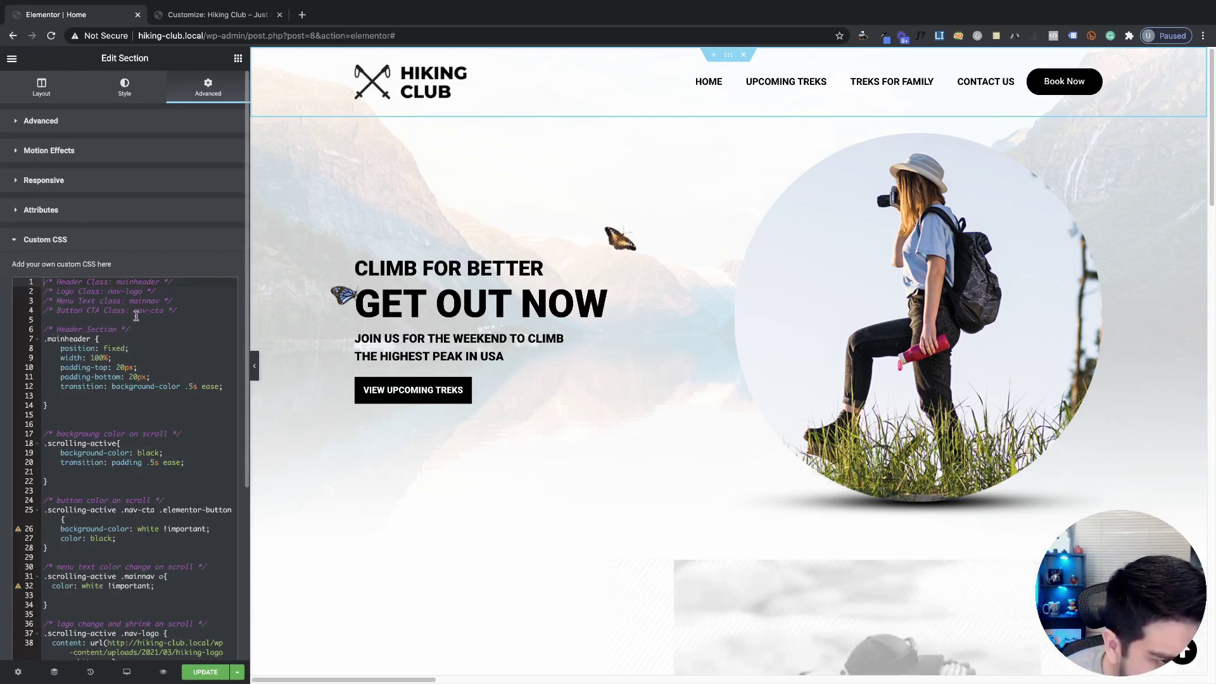
left_click(162, 310)
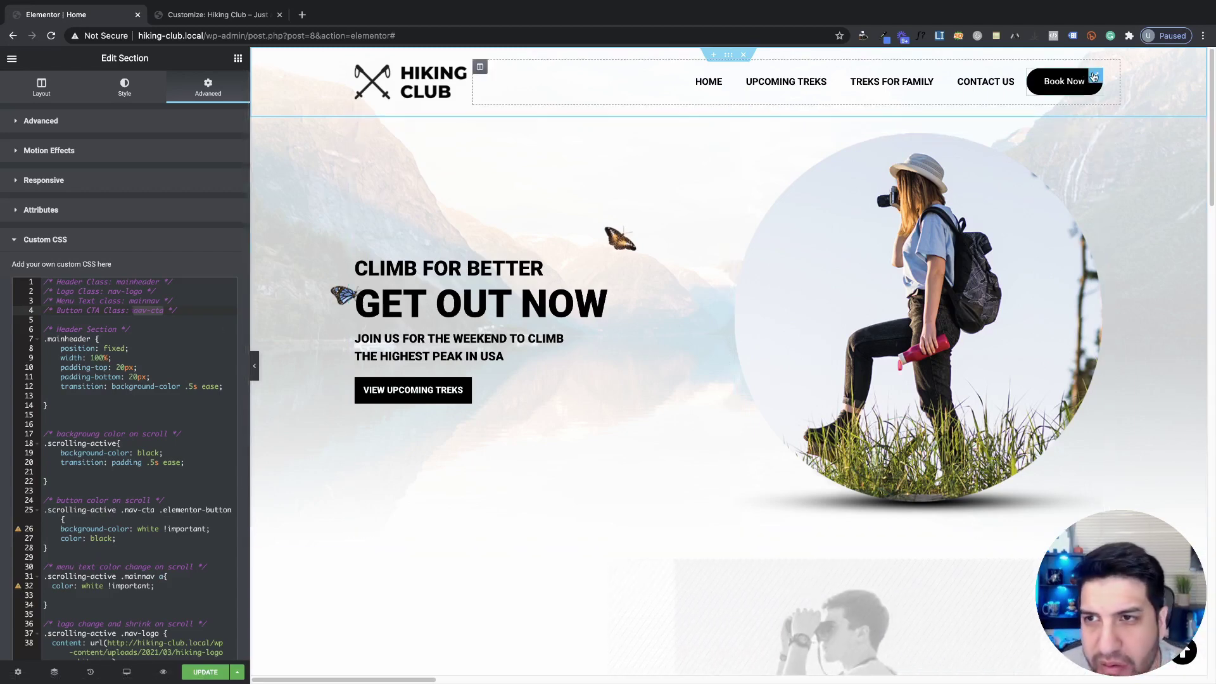
Assign the CSS class nav-cta to the Book Now button and check its colors by scrolling the page.
left_click(1094, 76)
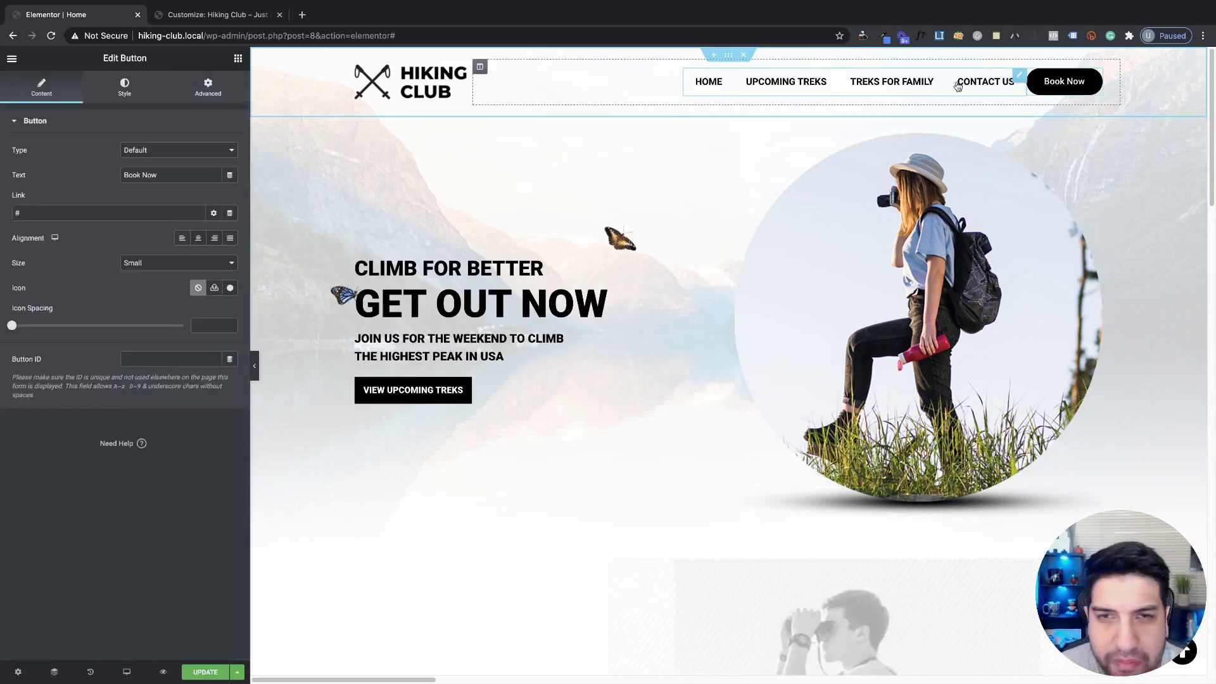
left_click(210, 88)
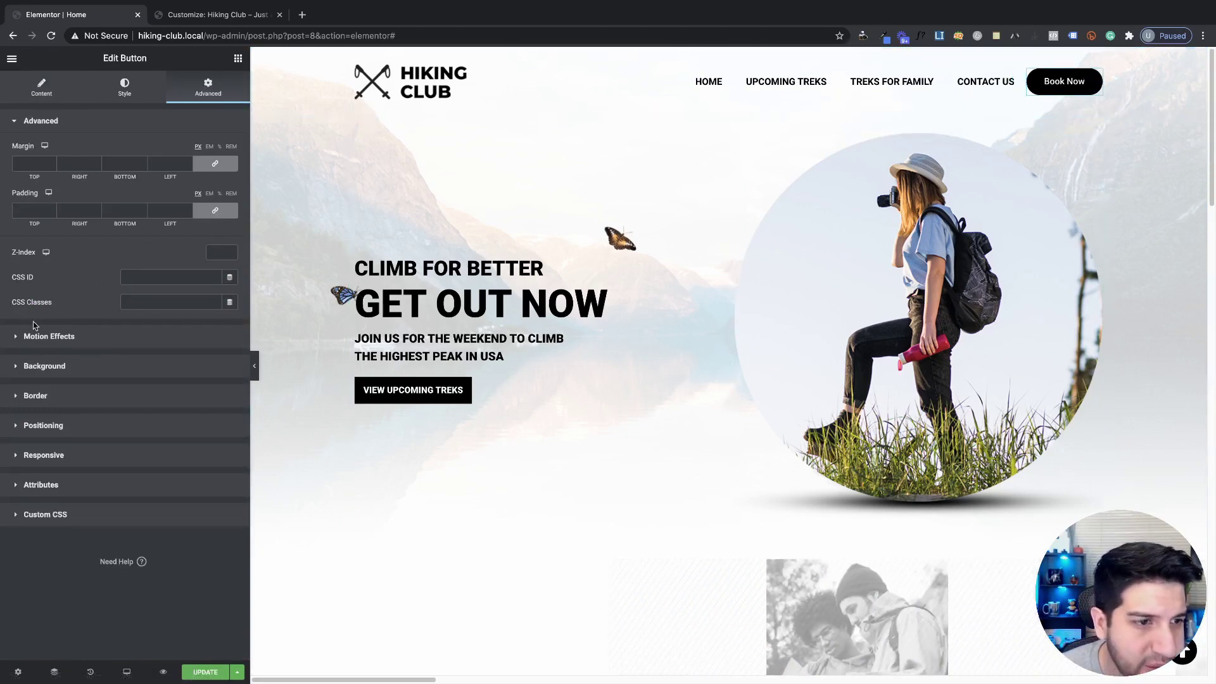
left_click(152, 302)
key("ctrl+v")
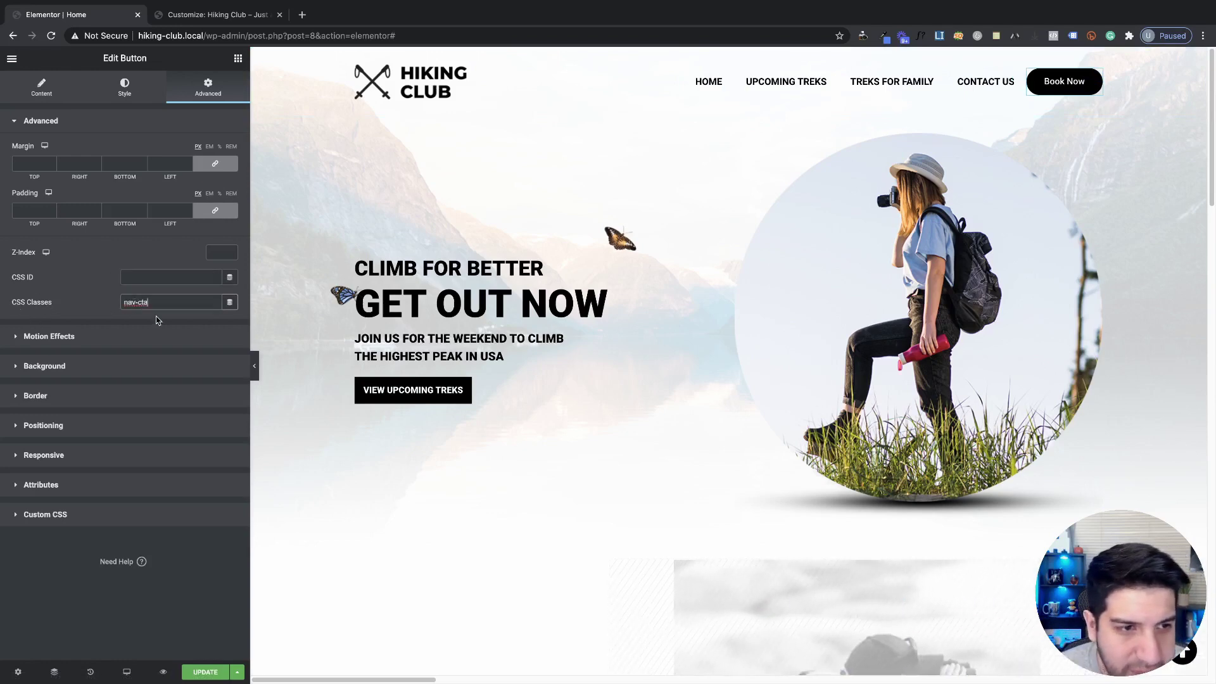
left_click(154, 304)
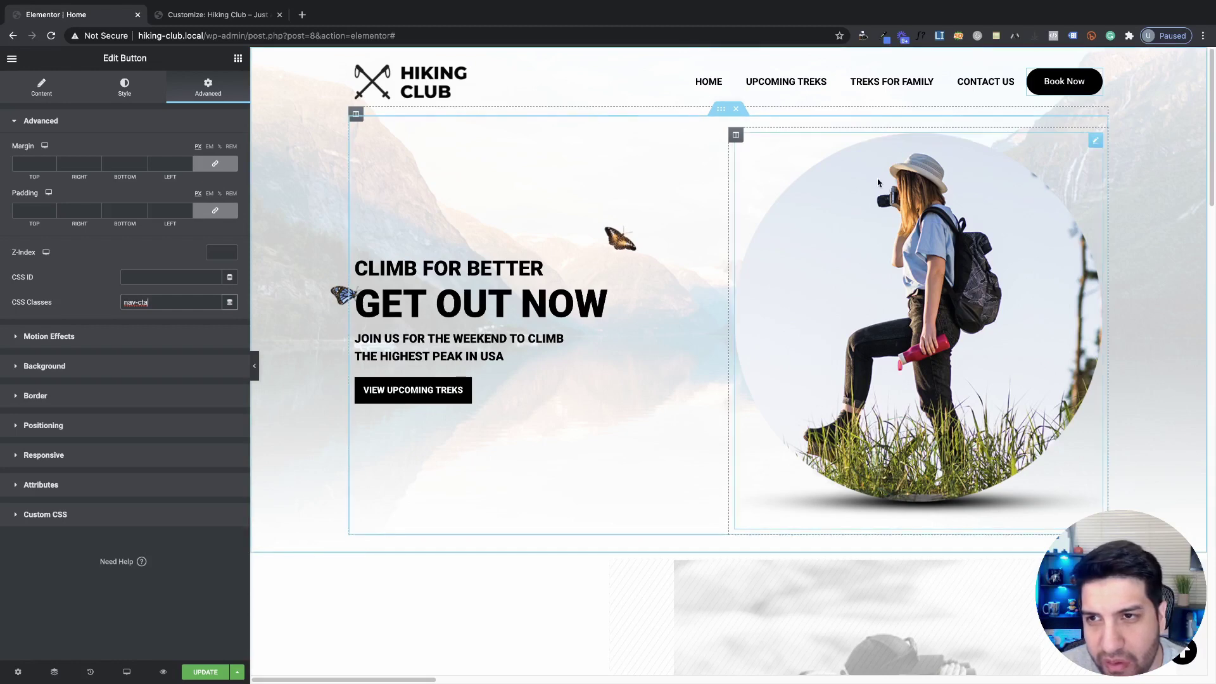
scroll(871, 188, "down", 1)
scroll(871, 188, "up", 1)
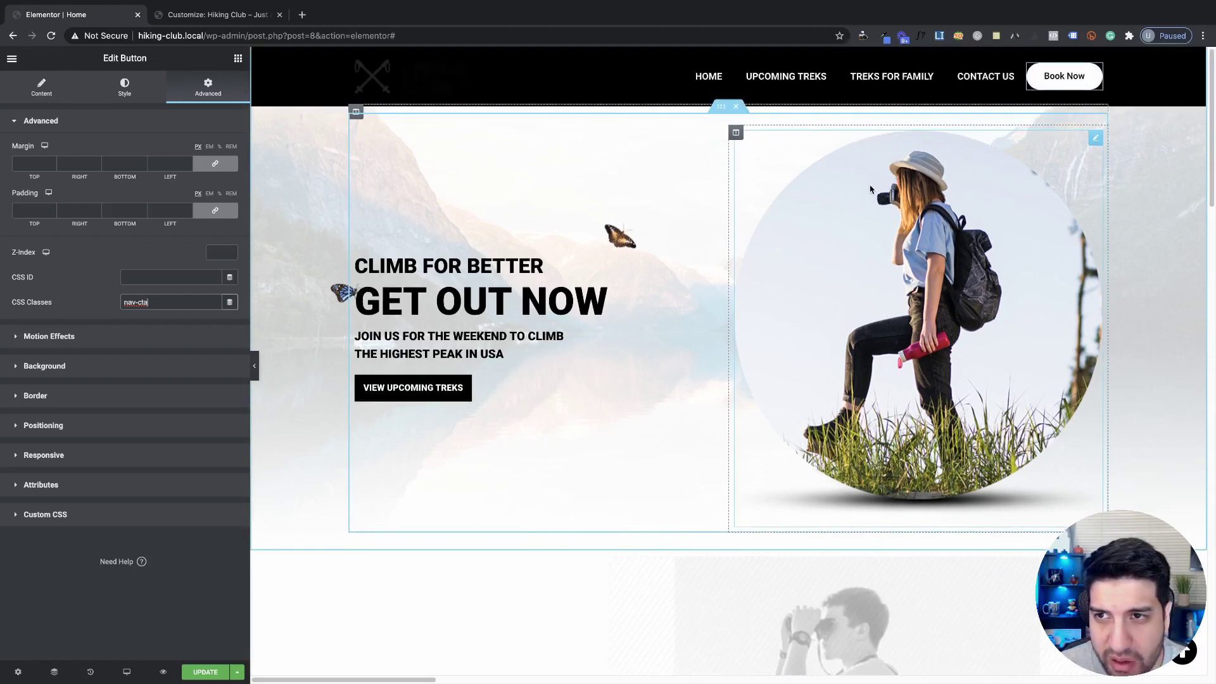
scroll(872, 197, "down", 5)
scroll(872, 253, "down", 3)
scroll(872, 269, "up", 10)
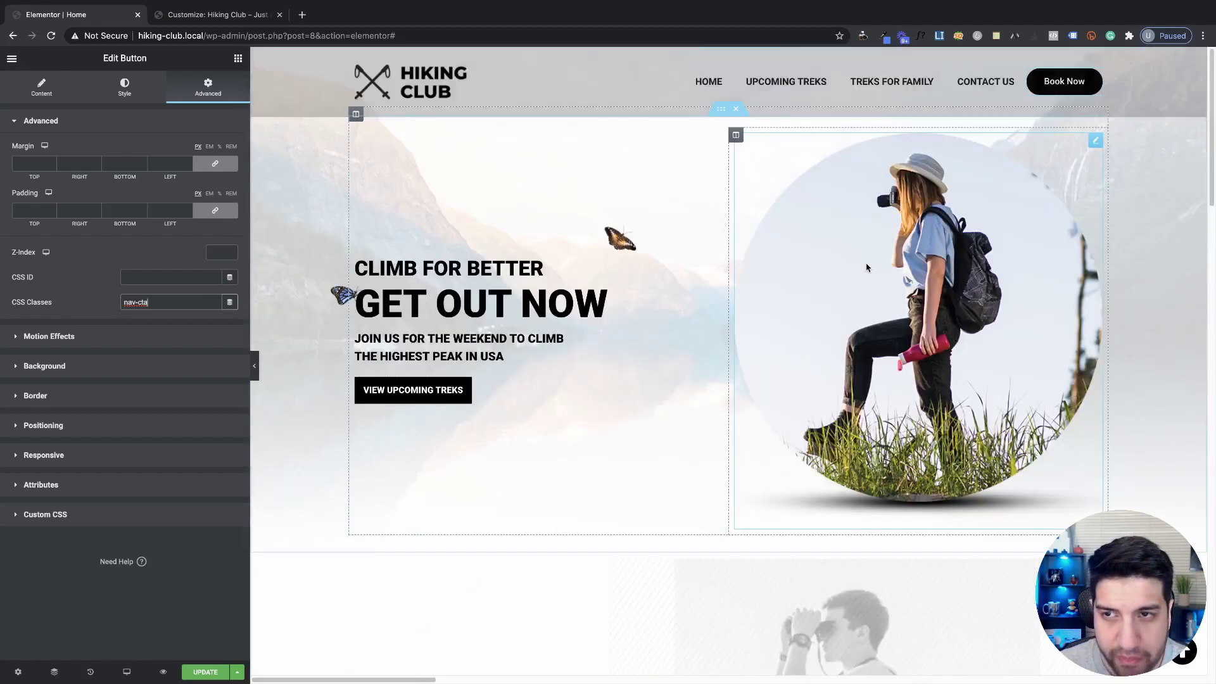
Examine the button color on scroll rule in the header section's custom CSS and compare it with the button while scrolling.
left_click(728, 54)
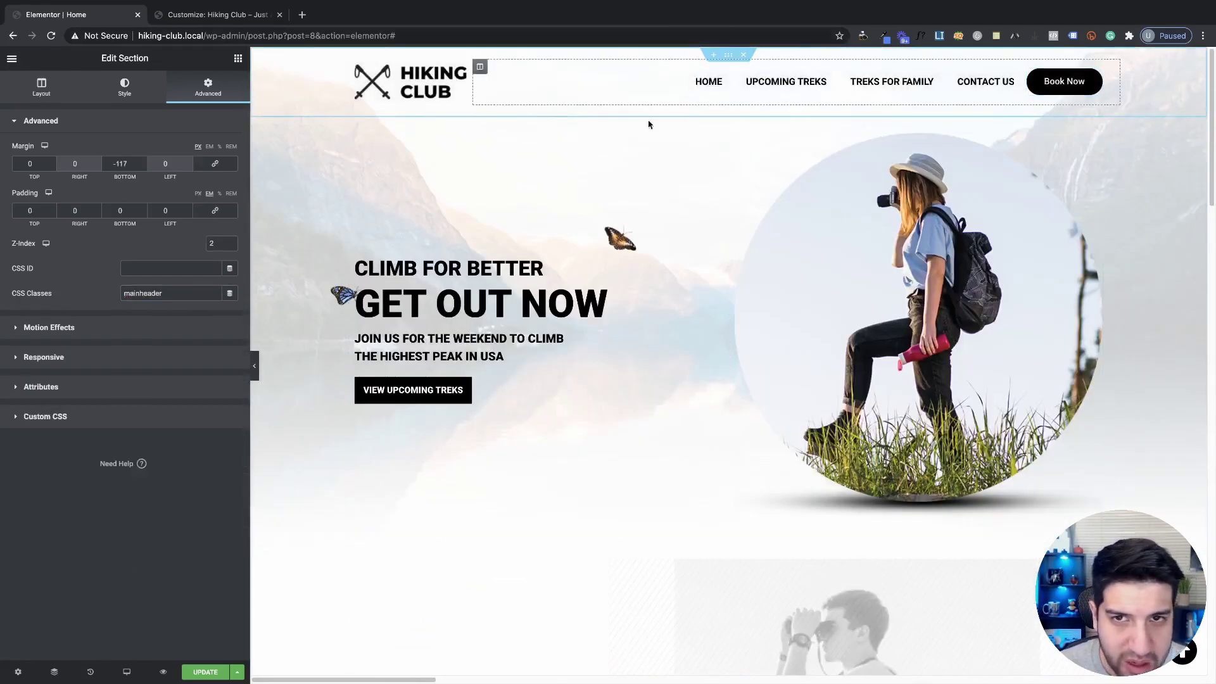
left_click(92, 420)
scroll(92, 424, "down", 4)
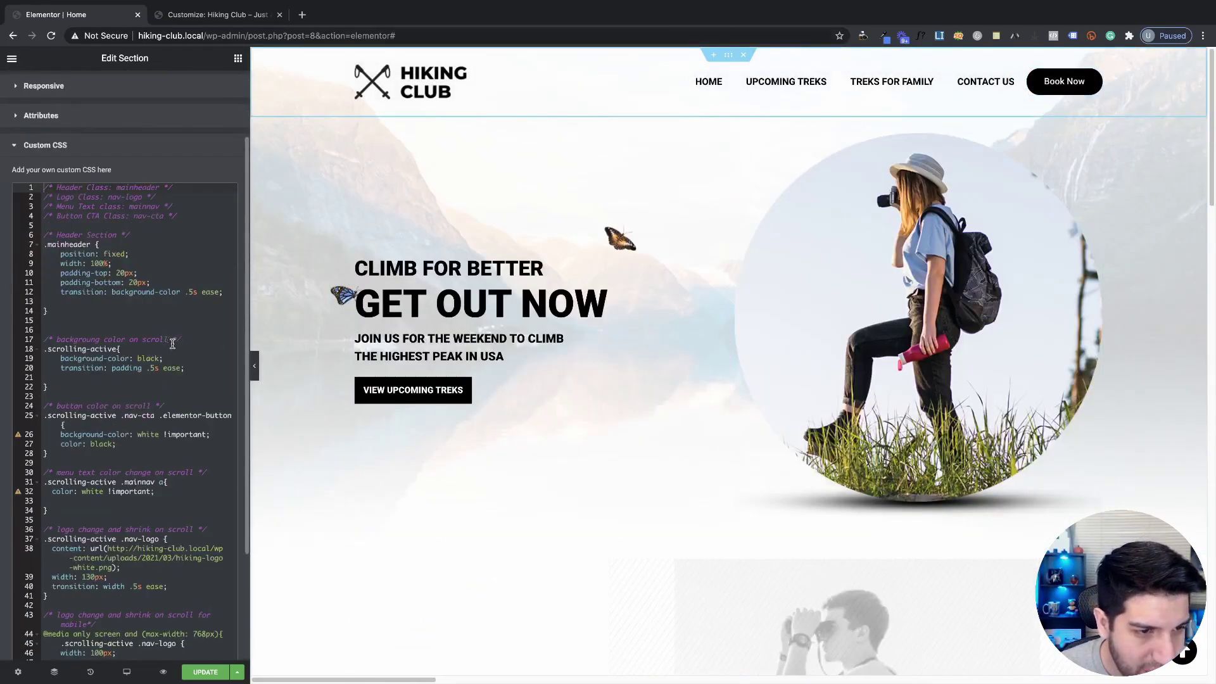
scroll(1014, 225, "down", 1)
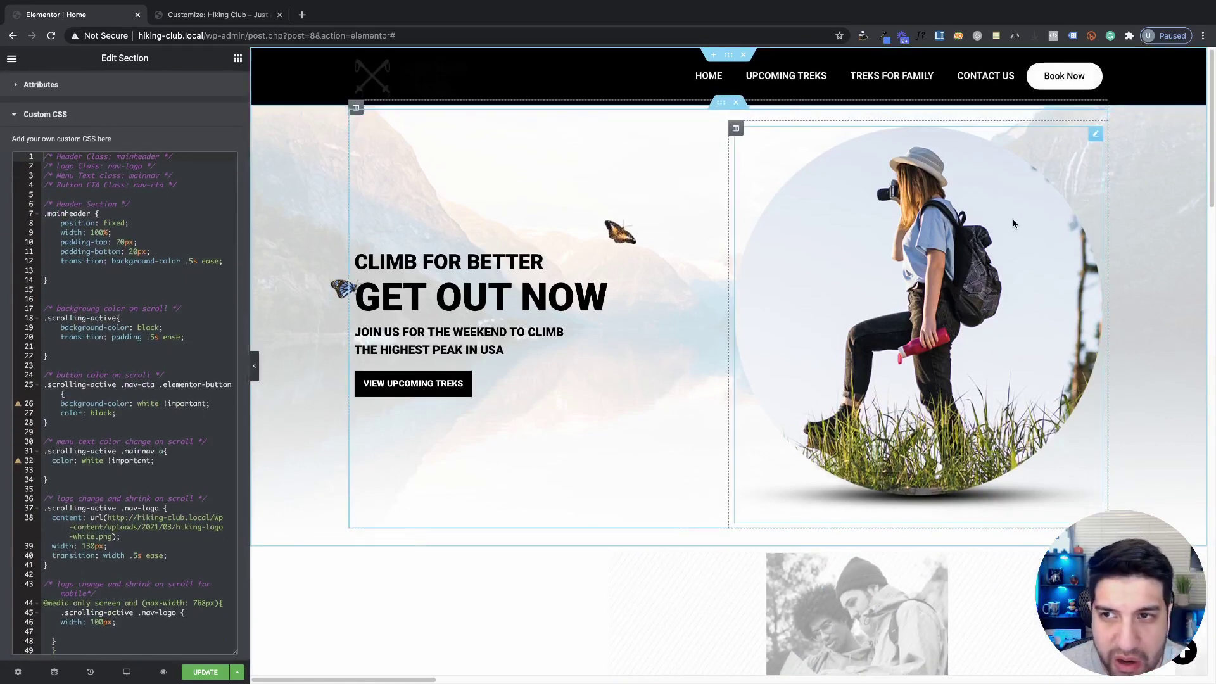
scroll(748, 291, "up", 1)
scroll(722, 290, "down", 1)
scroll(722, 290, "up", 1)
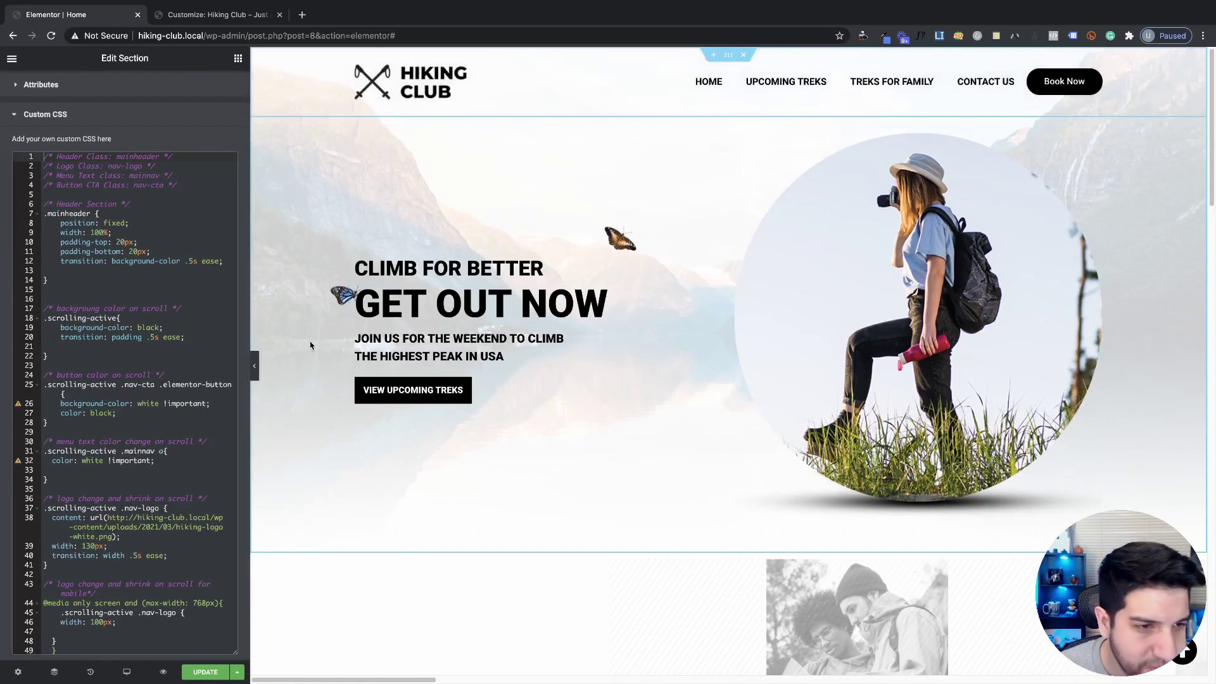
scroll(111, 356, "down", 2)
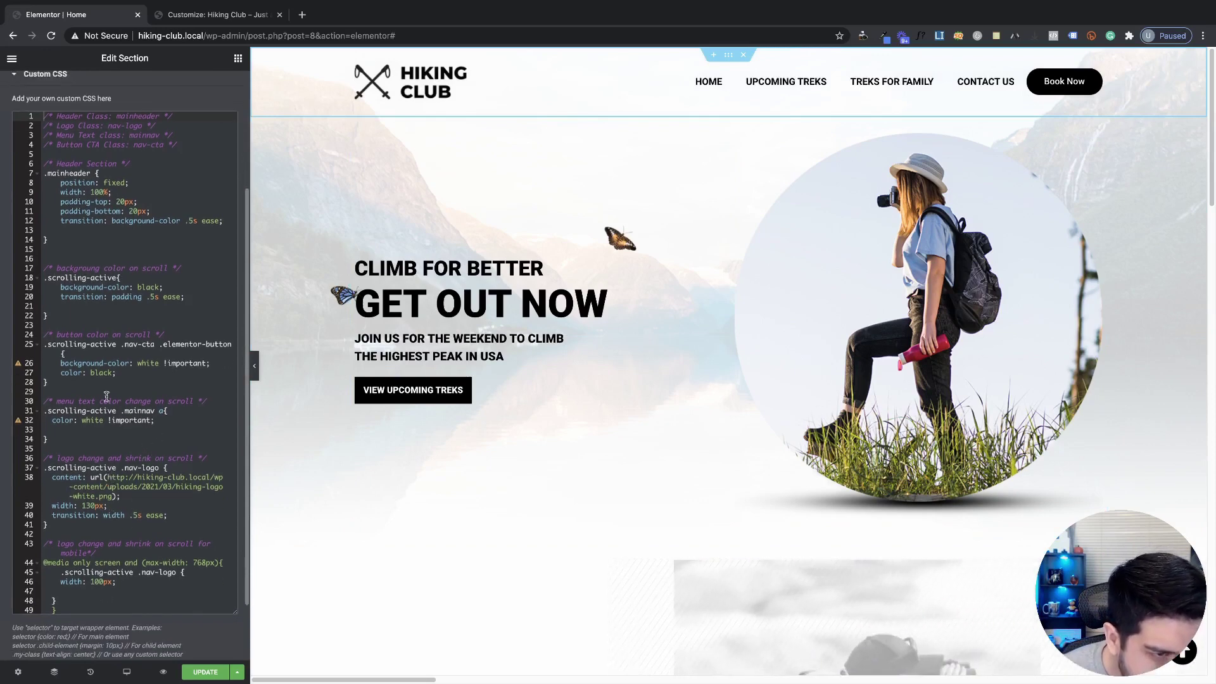
scroll(104, 349, "up", 1)
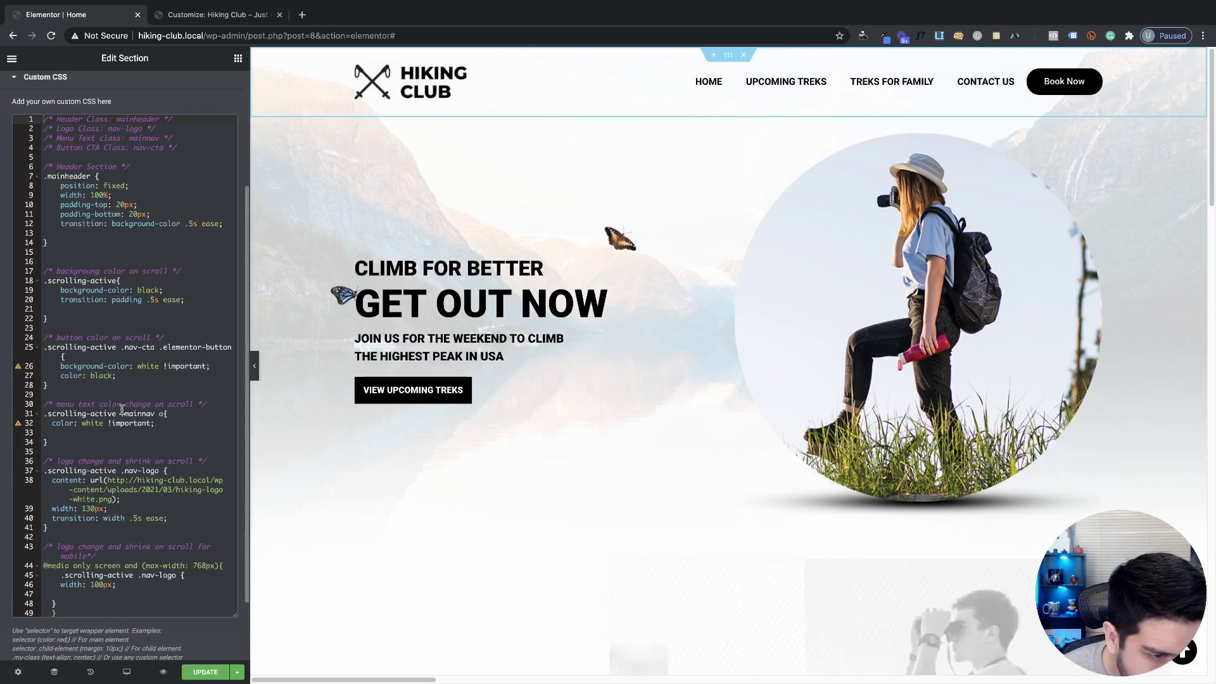
Set the background-color in the .scrolling-active .nav-cta .elementor-button rule to red and test the button by scrolling the page.
left_click(74, 357)
left_click(134, 373)
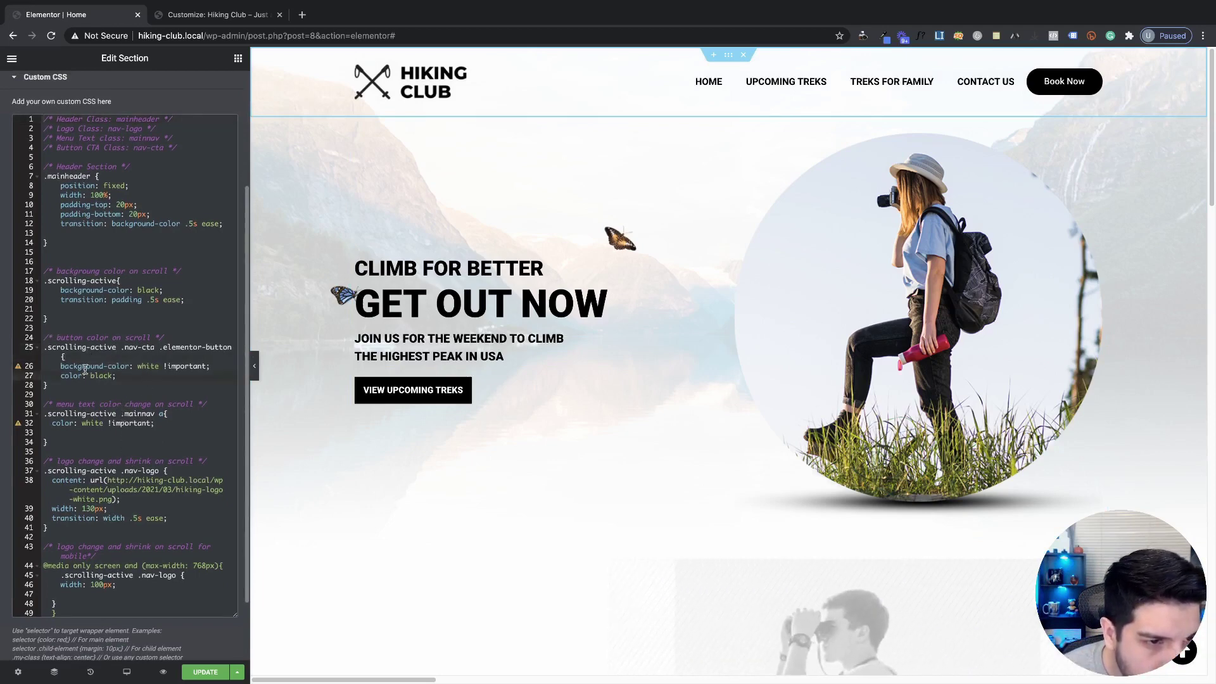
double_click(152, 367)
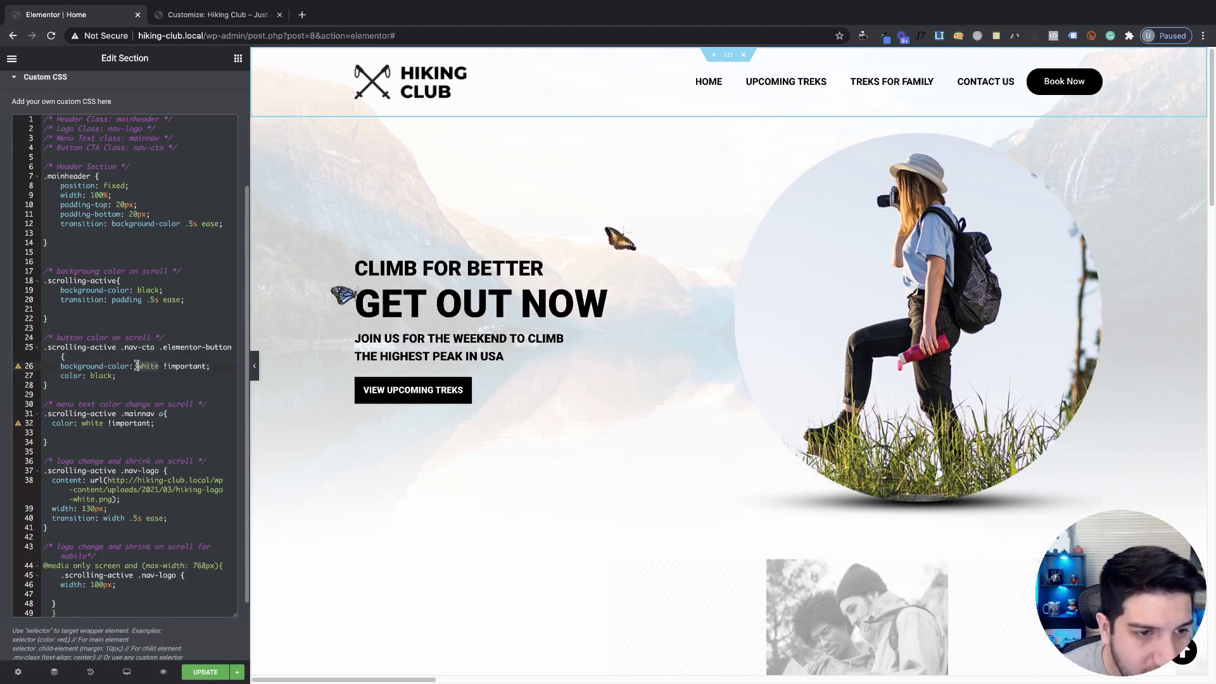
type("redr")
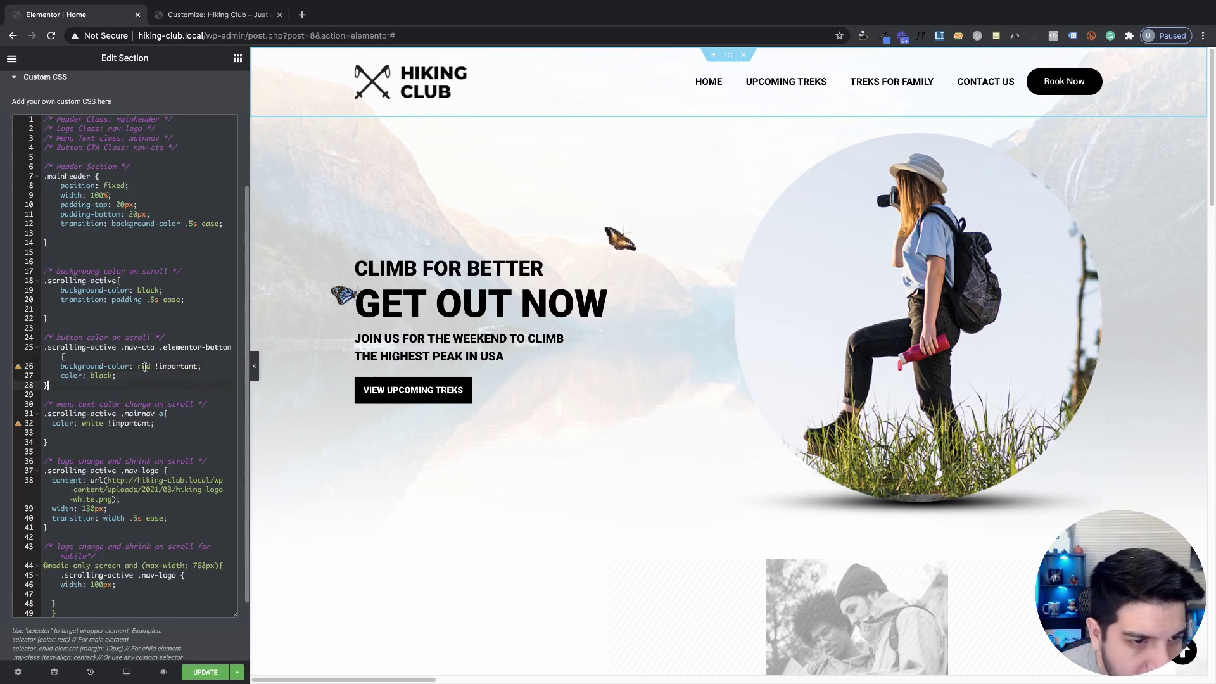
scroll(815, 323, "down", 1)
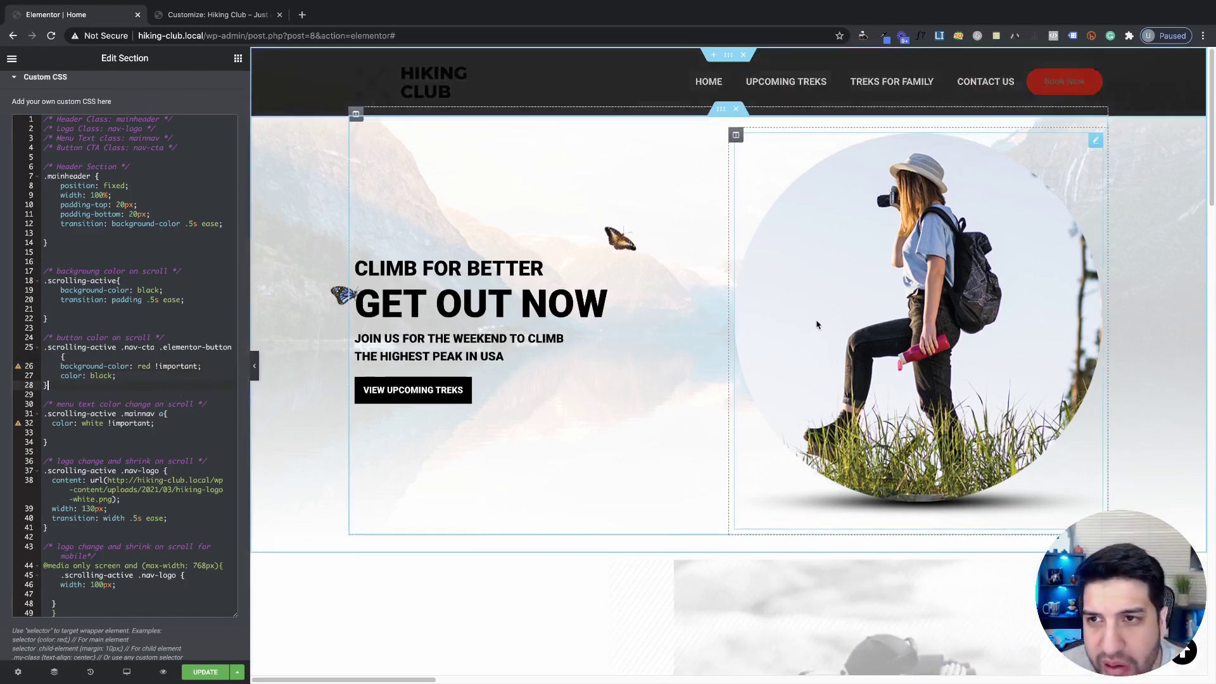
scroll(818, 324, "up", 1)
scroll(817, 324, "down", 1)
scroll(817, 324, "up", 1)
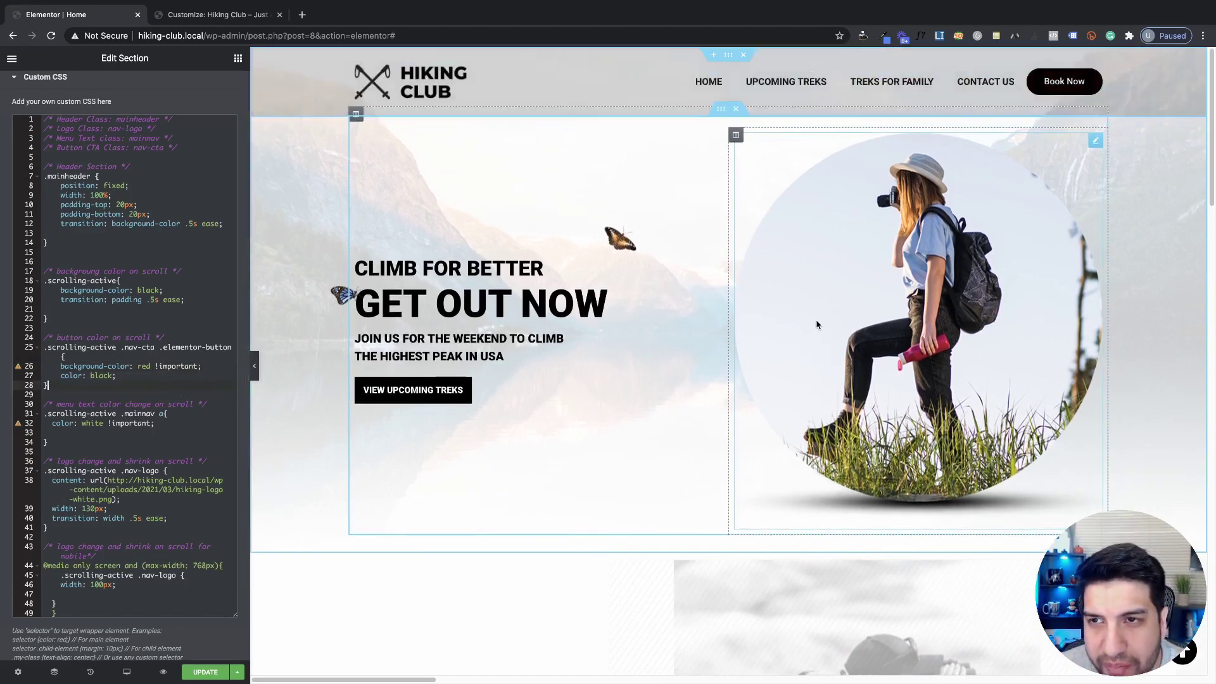
scroll(817, 324, "down", 1)
scroll(818, 325, "down", 3)
scroll(814, 323, "up", 4)
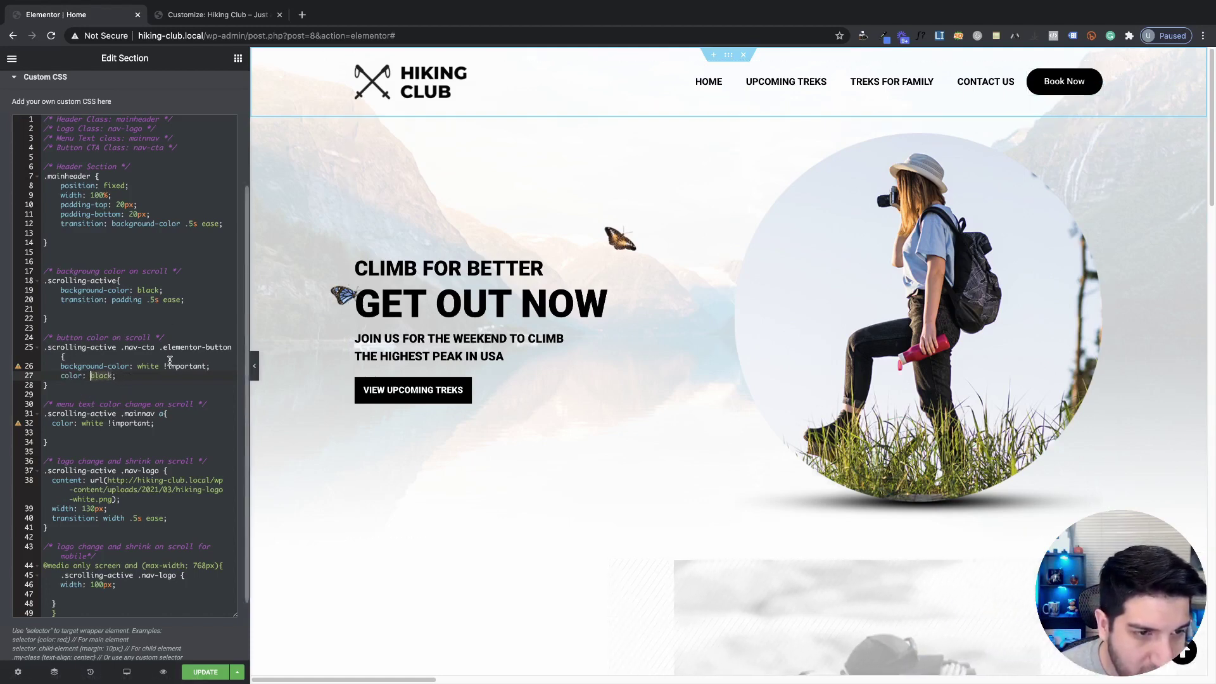
Change the button's background-color in the button color on scroll rule to red and view the button in the scrolled header.
left_click_drag(159, 365, 138, 366)
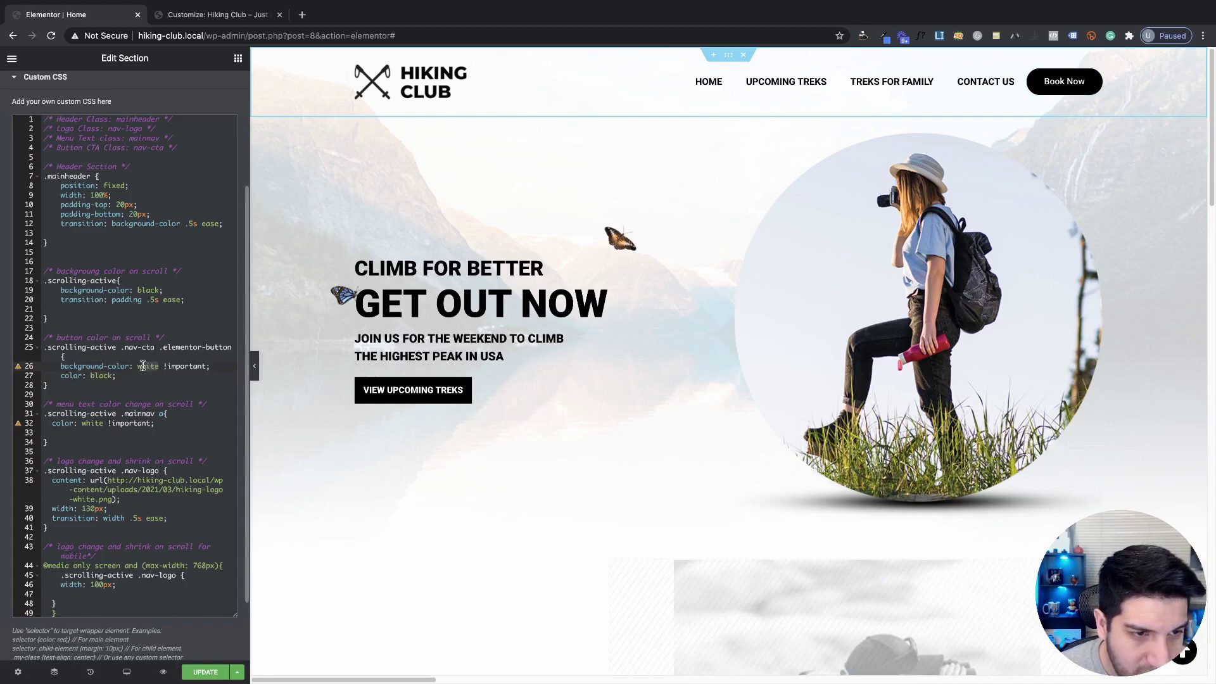
type("red")
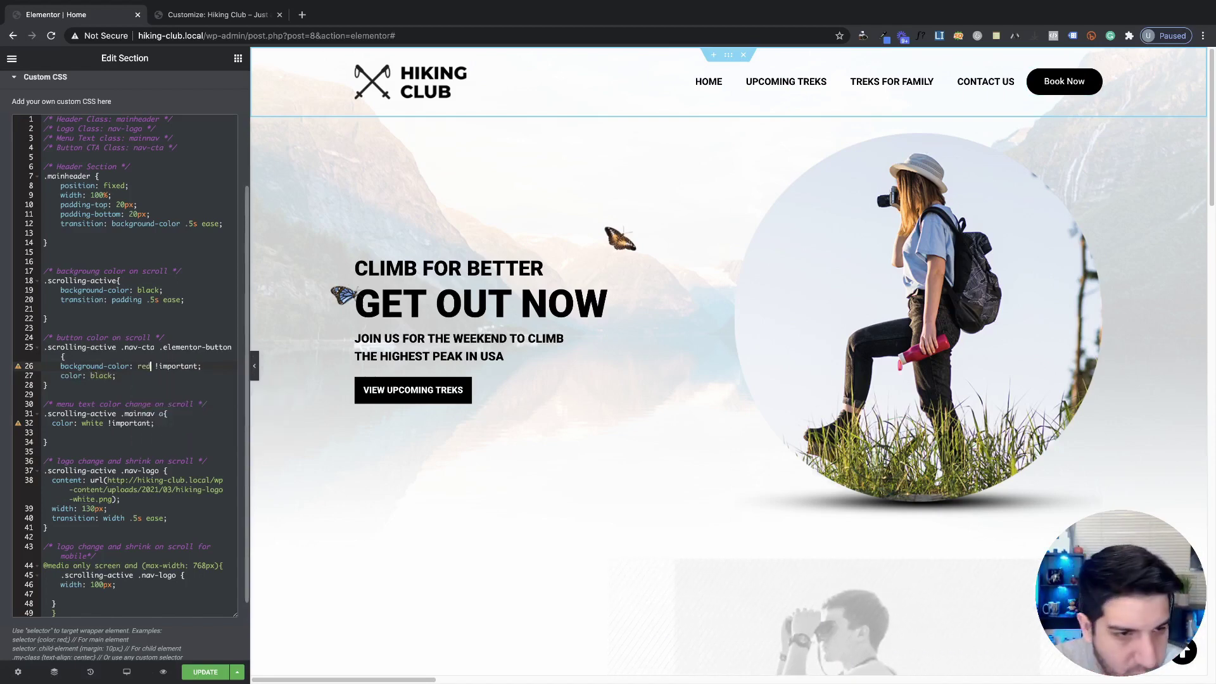
scroll(678, 385, "down", 1)
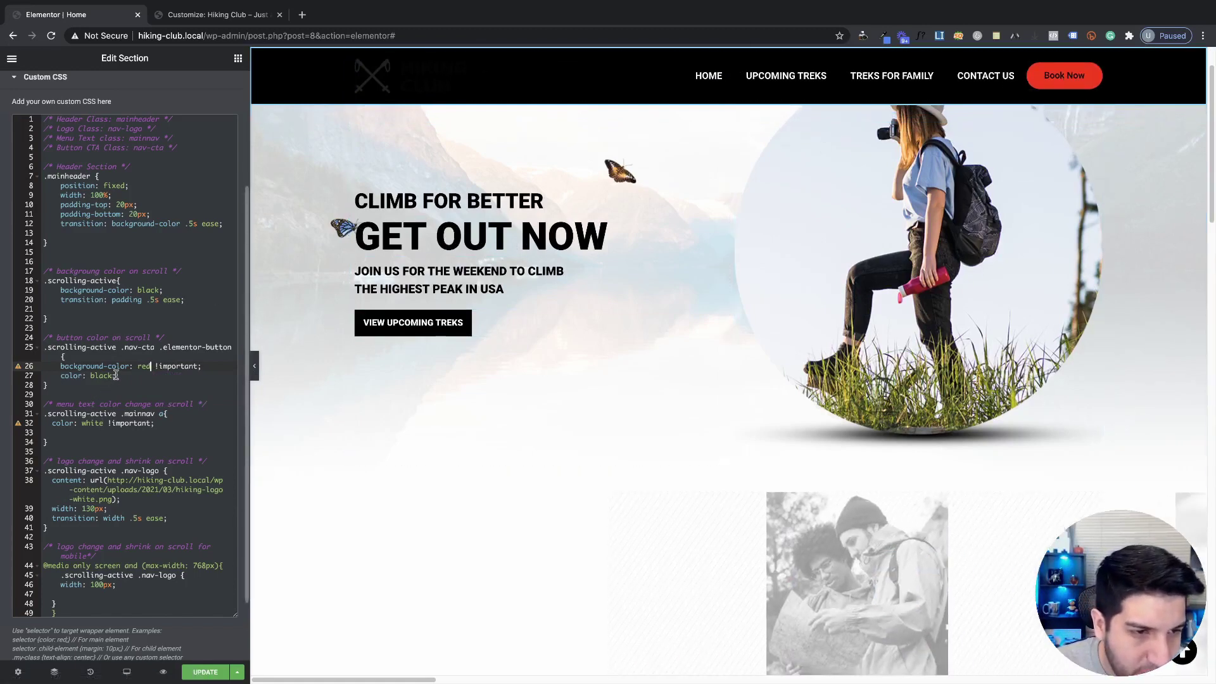
Set the color in the .scrolling-active .nav-cta .elementor-button rule to white.
left_click_drag(92, 375, 116, 375)
type("wgite")
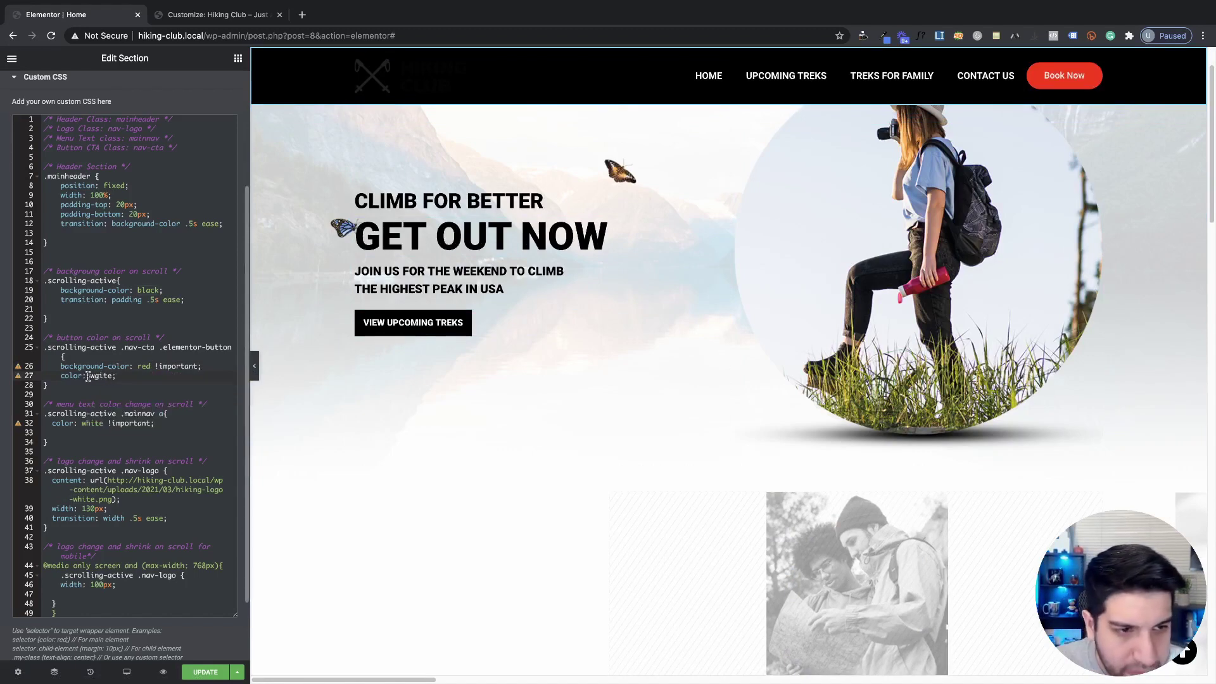
left_click(97, 375)
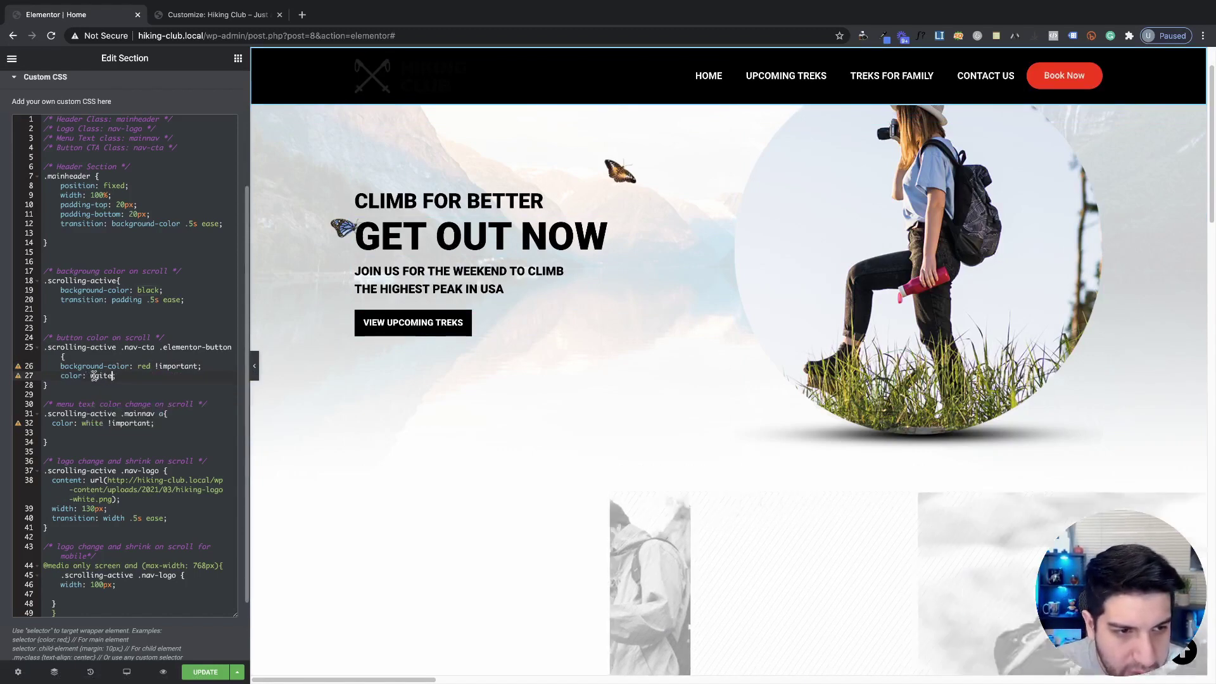
key("BackSpace")
type("h")
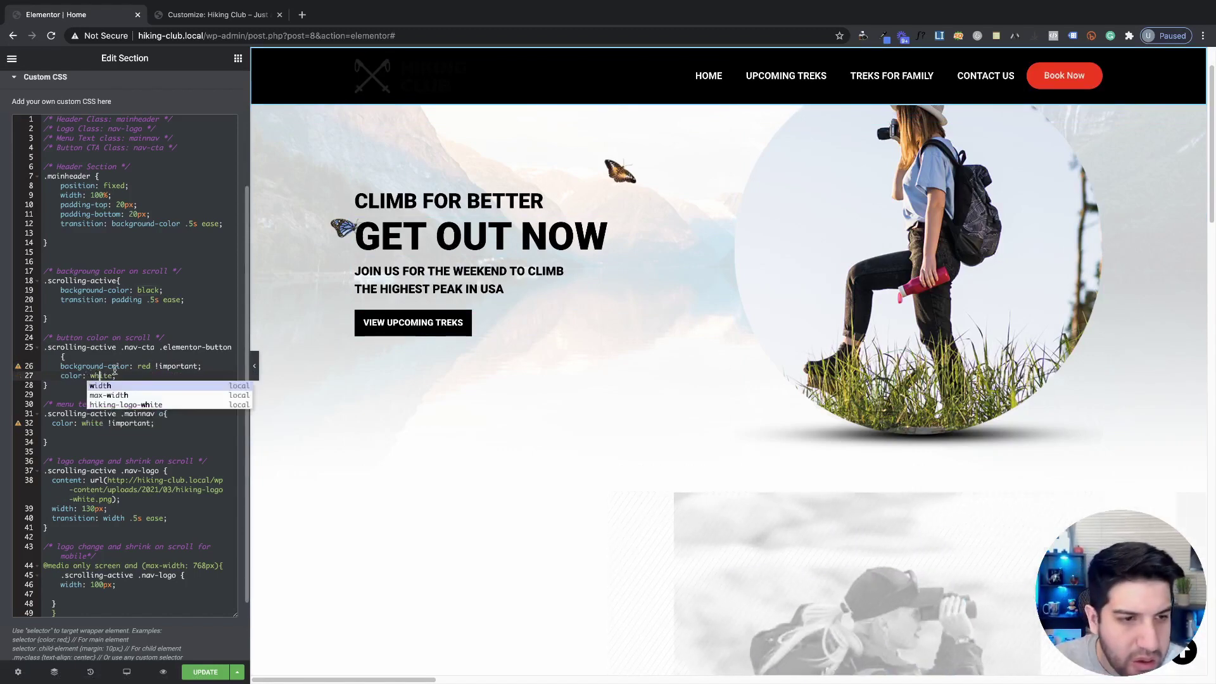
left_click(64, 356)
Scroll the page down and back up repeatedly to examine the header transition and the Book Now button's colors.
scroll(853, 282, "up", 1)
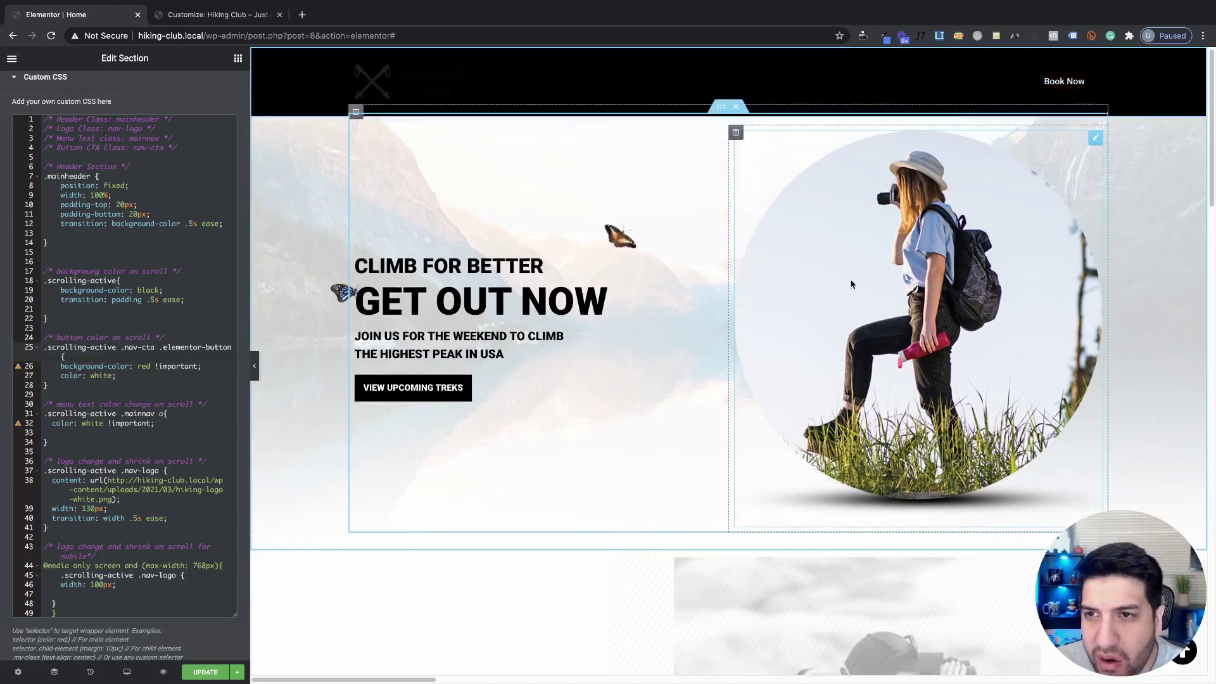
scroll(854, 282, "down", 2)
scroll(854, 282, "up", 2)
scroll(852, 285, "down", 1)
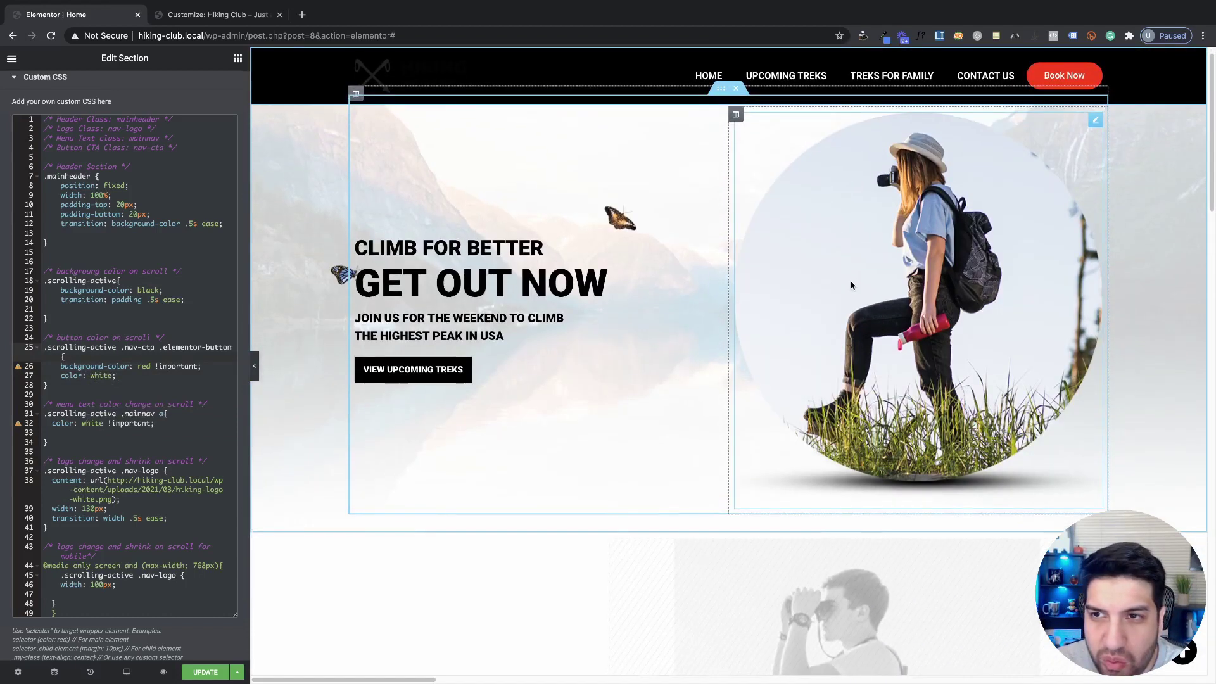
scroll(852, 285, "up", 1)
scroll(853, 285, "down", 1)
scroll(853, 285, "up", 1)
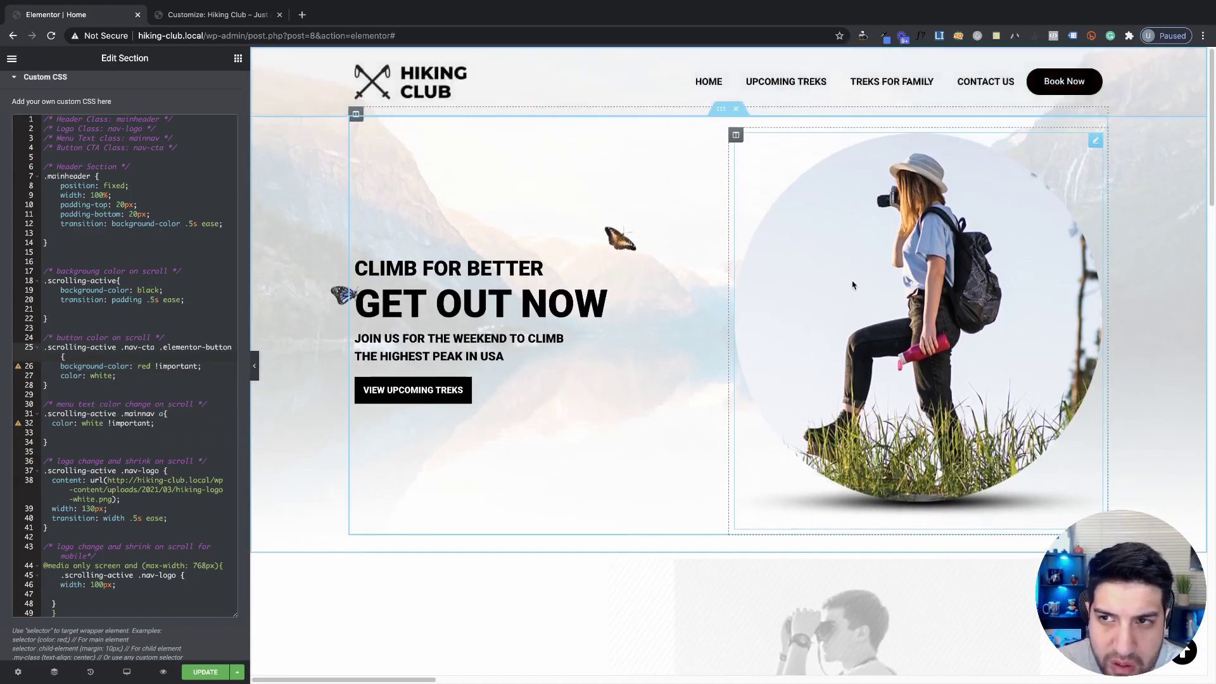
scroll(856, 290, "down", 3)
scroll(856, 294, "up", 2)
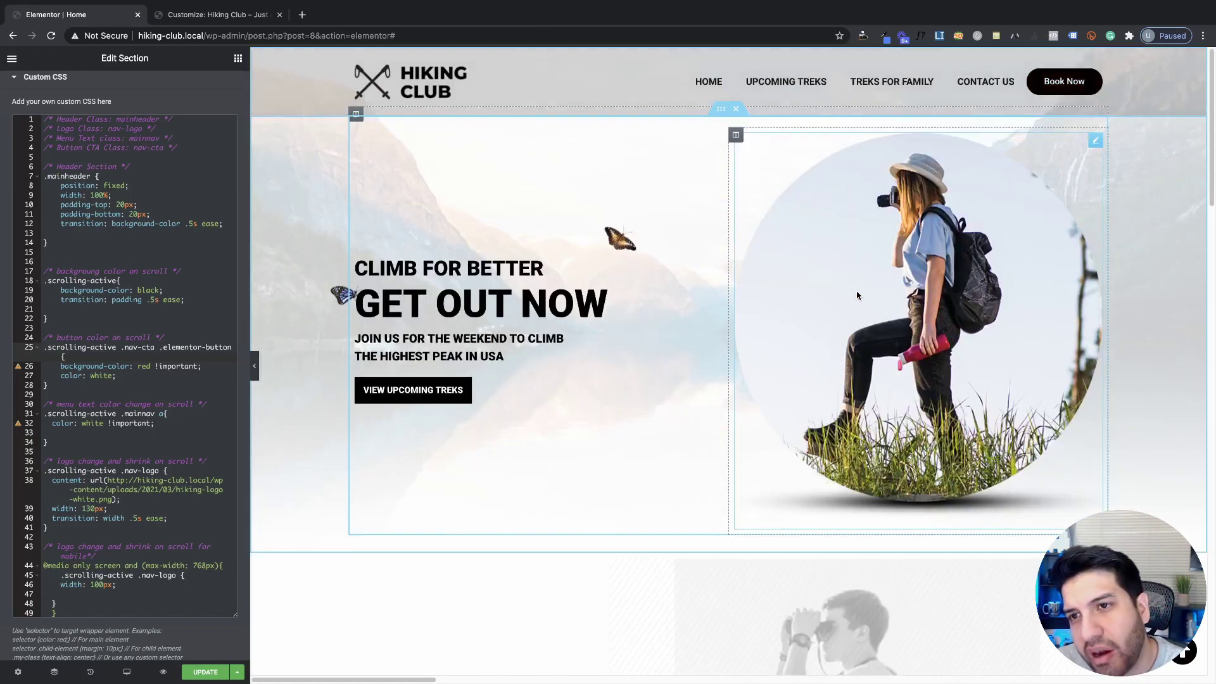
scroll(857, 298, "down", 5)
scroll(857, 298, "up", 5)
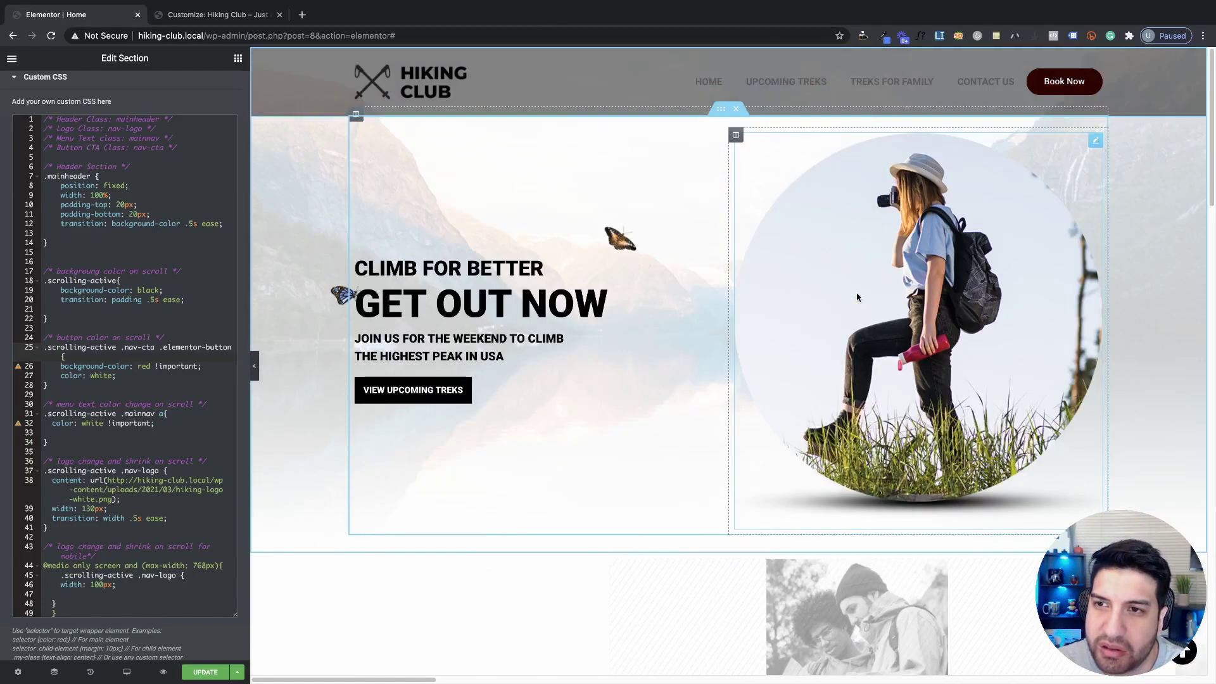
scroll(857, 297, "down", 5)
scroll(857, 297, "up", 5)
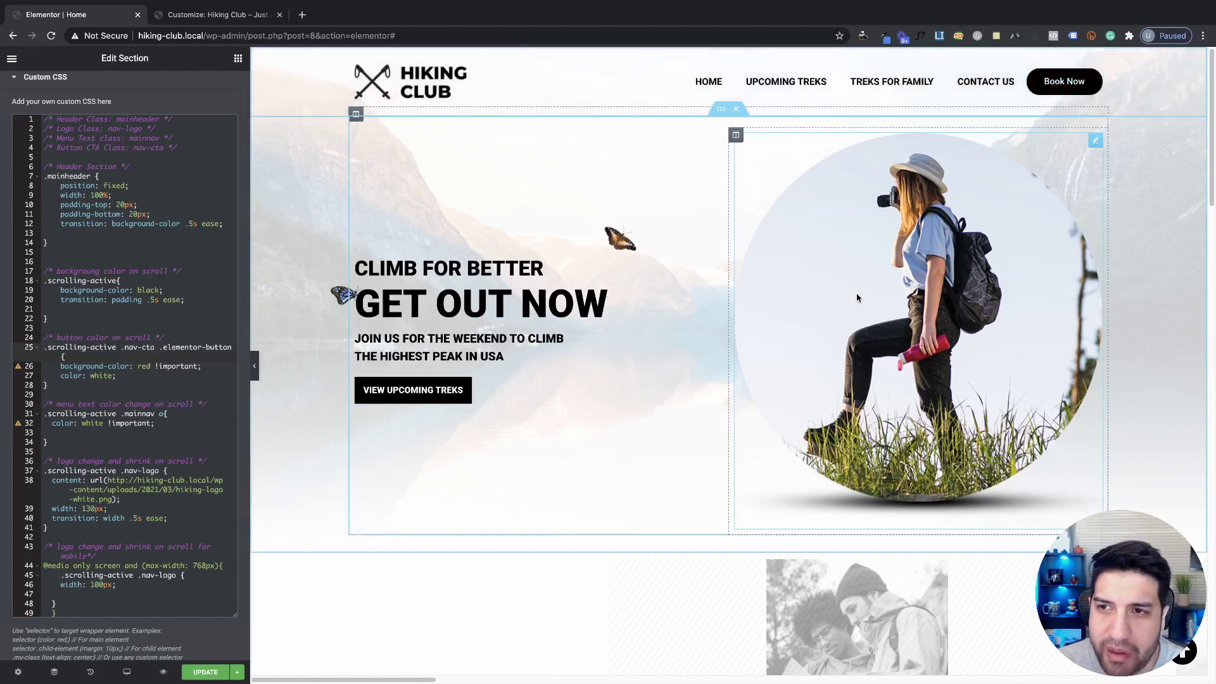
Change the text color in the button color on scroll rule back to black.
left_click(126, 367)
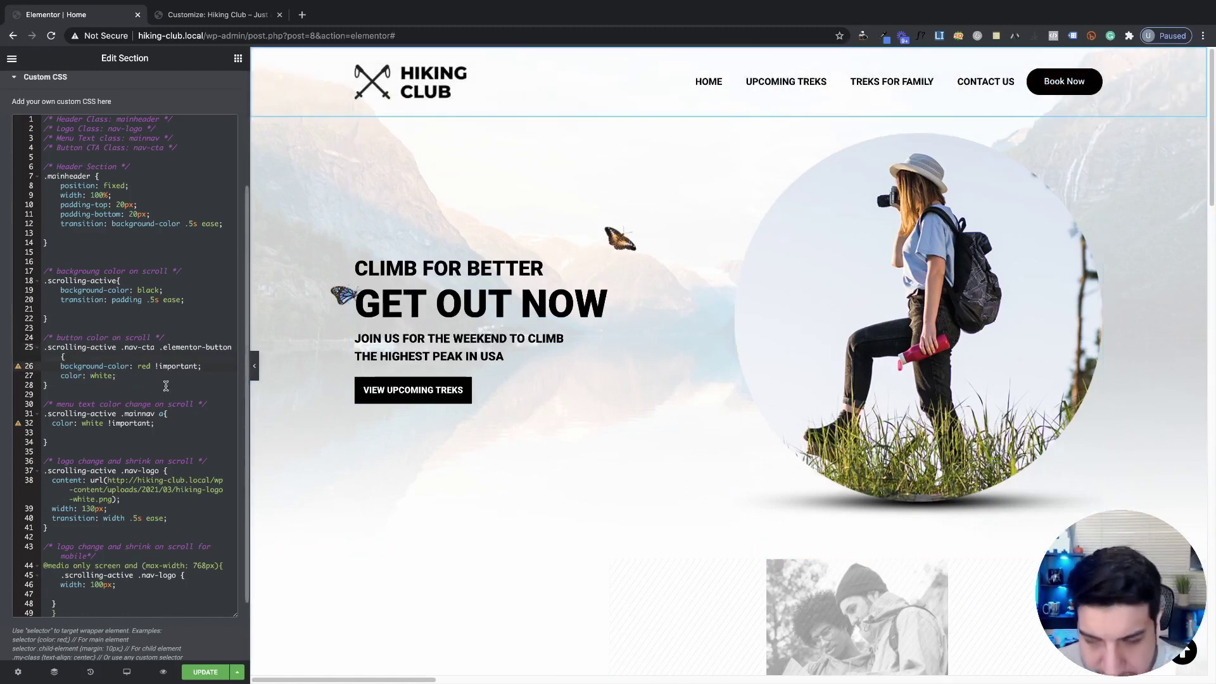
key("Down")
key("Left")
key("Left")
key("Left")
key("Left")
key("BackSpace")
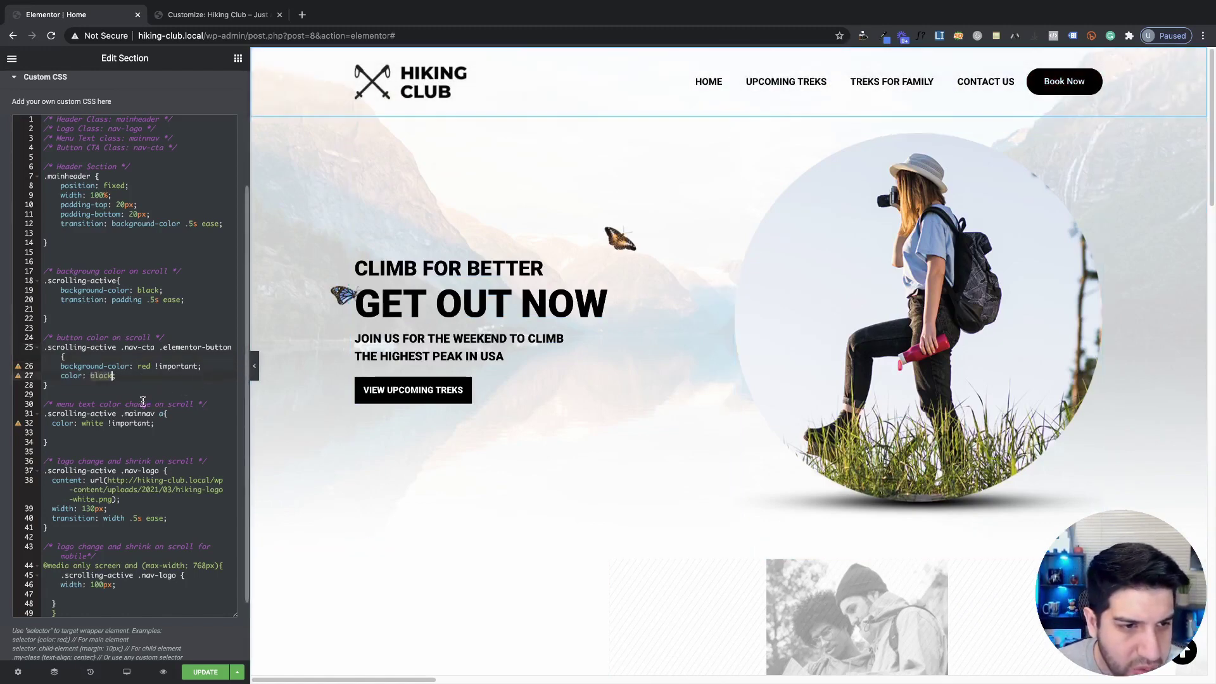
Set the Book Now button's background color on scroll to white in the header CSS and preview the scrolled header.
type("white")
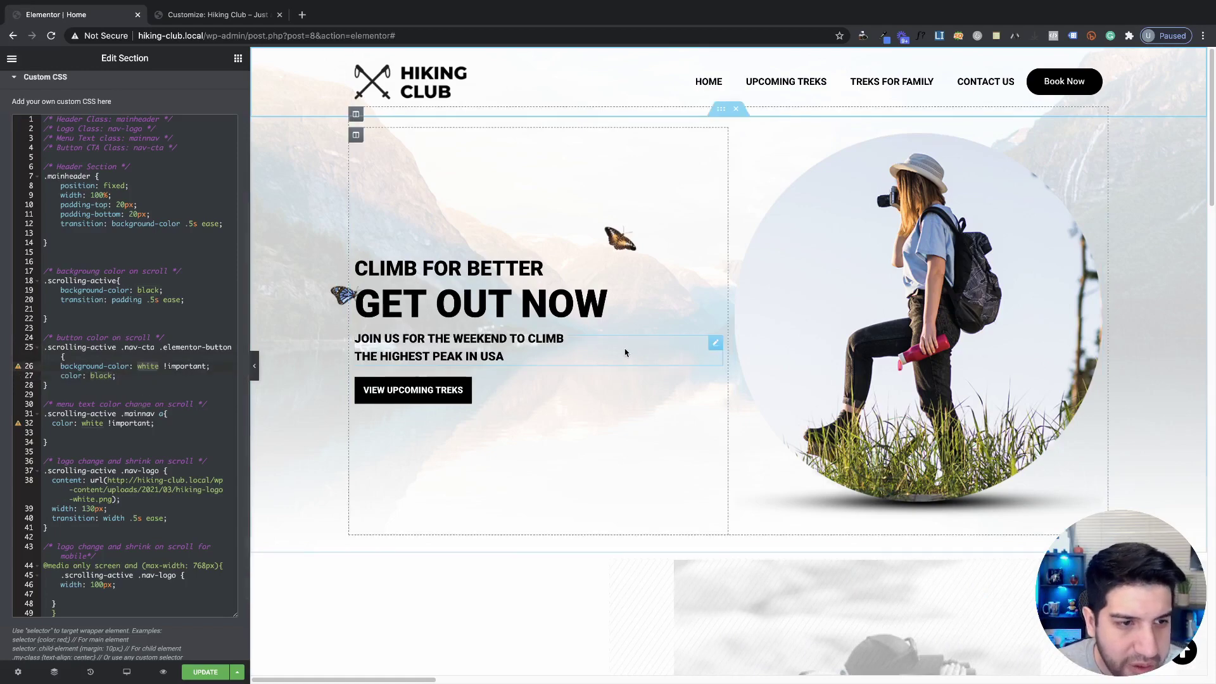
scroll(664, 350, "down", 7)
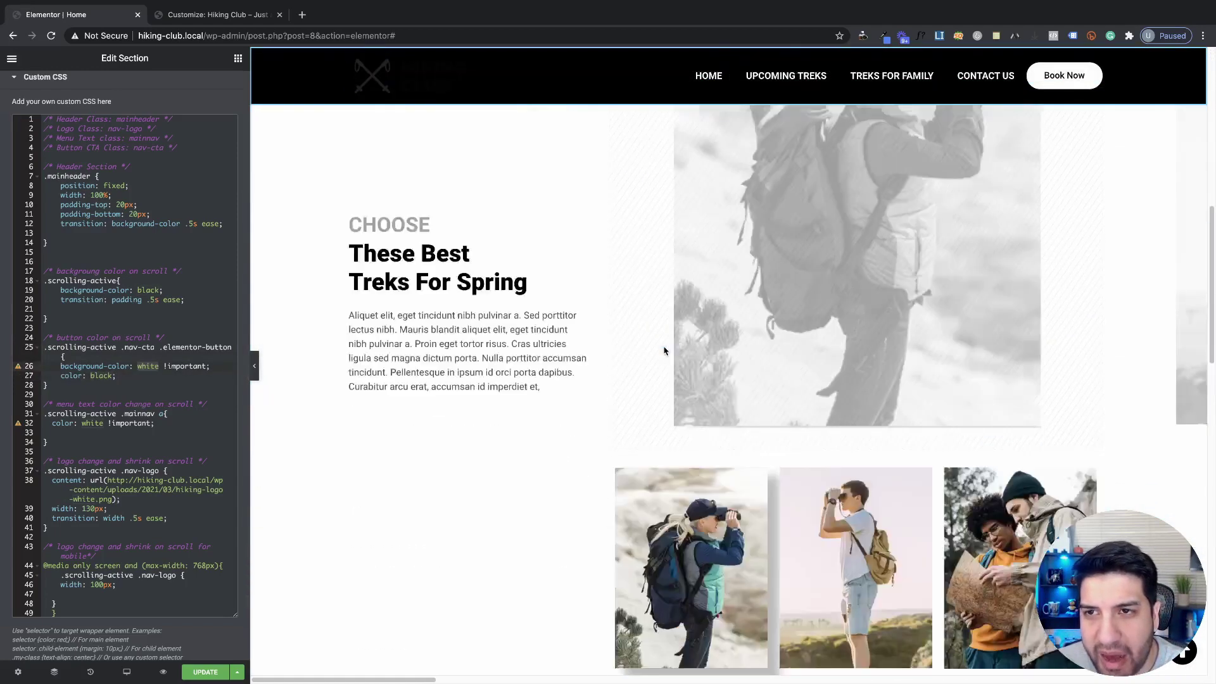
scroll(665, 351, "up", 8)
scroll(665, 351, "down", 1)
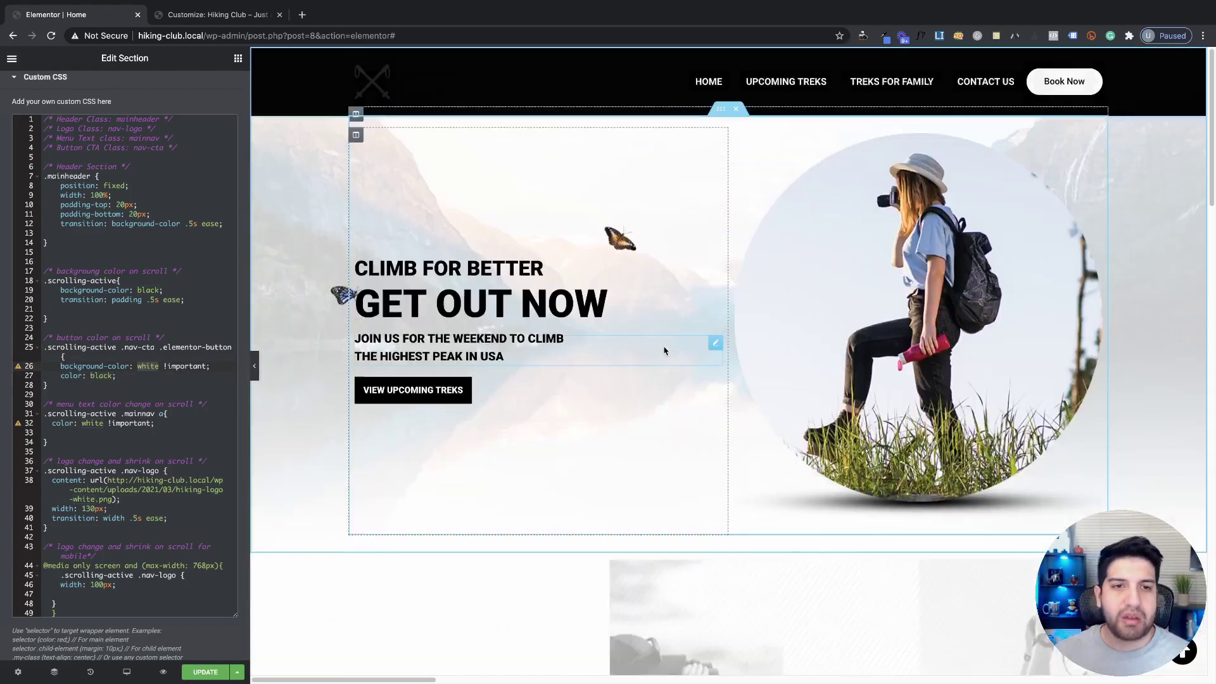
scroll(665, 351, "up", 1)
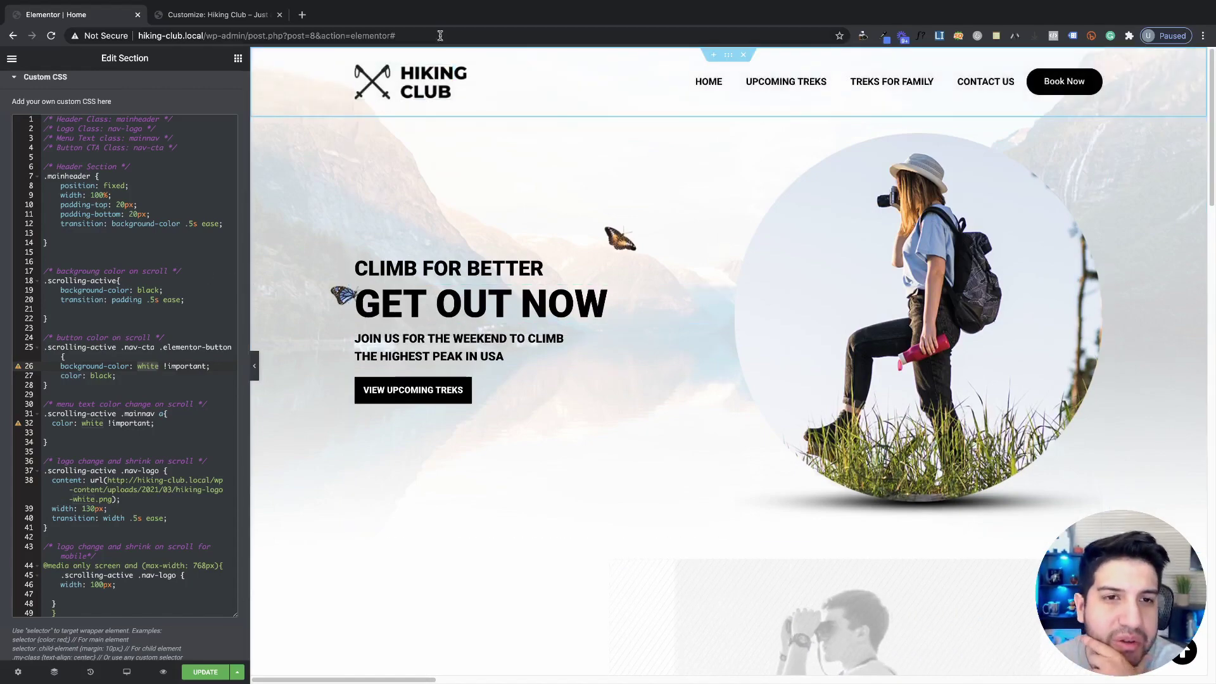
Examine how the header's background, logo, menu text and button change between the page's start and its scrolled state.
scroll(668, 196, "down", 3)
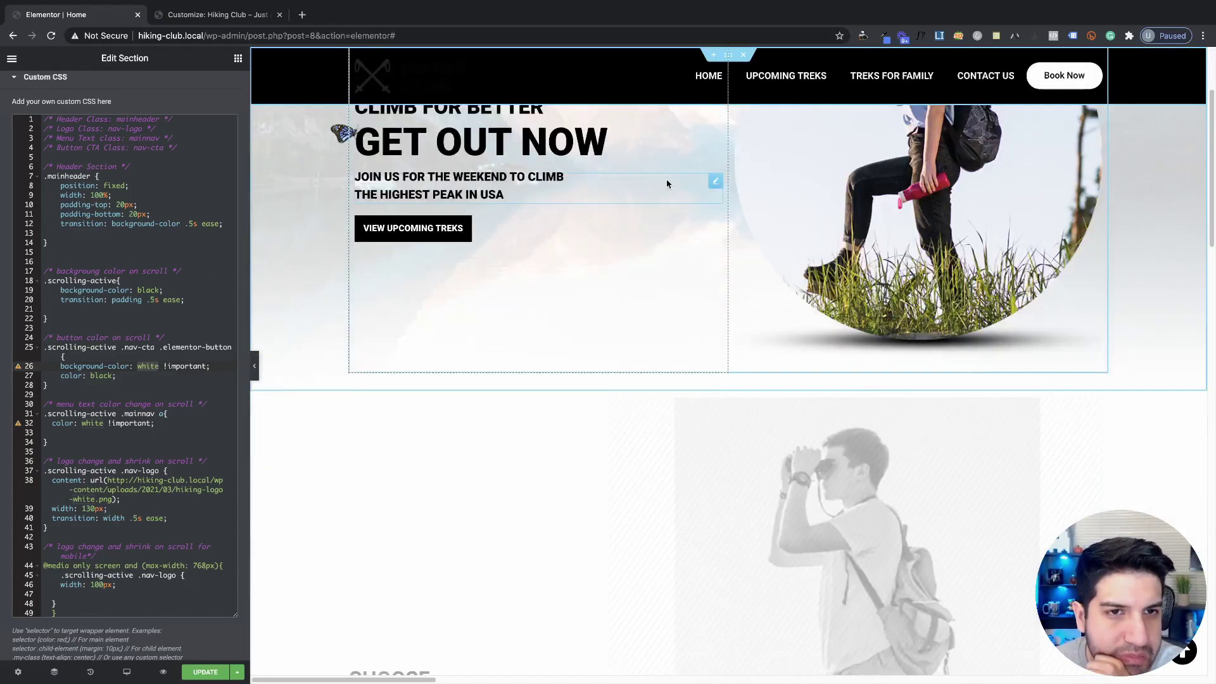
scroll(625, 239, "up", 3)
scroll(614, 166, "down", 2)
scroll(613, 167, "up", 2)
scroll(618, 167, "down", 6)
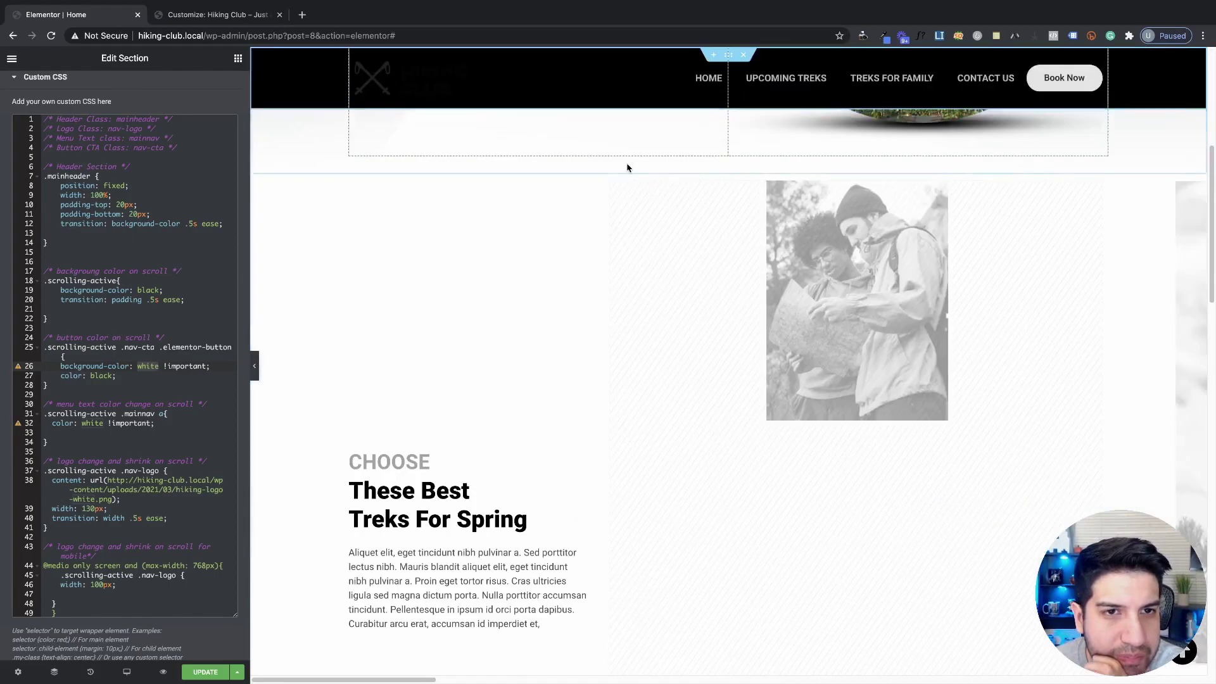
scroll(621, 167, "up", 6)
scroll(621, 167, "down", 1)
scroll(621, 167, "up", 1)
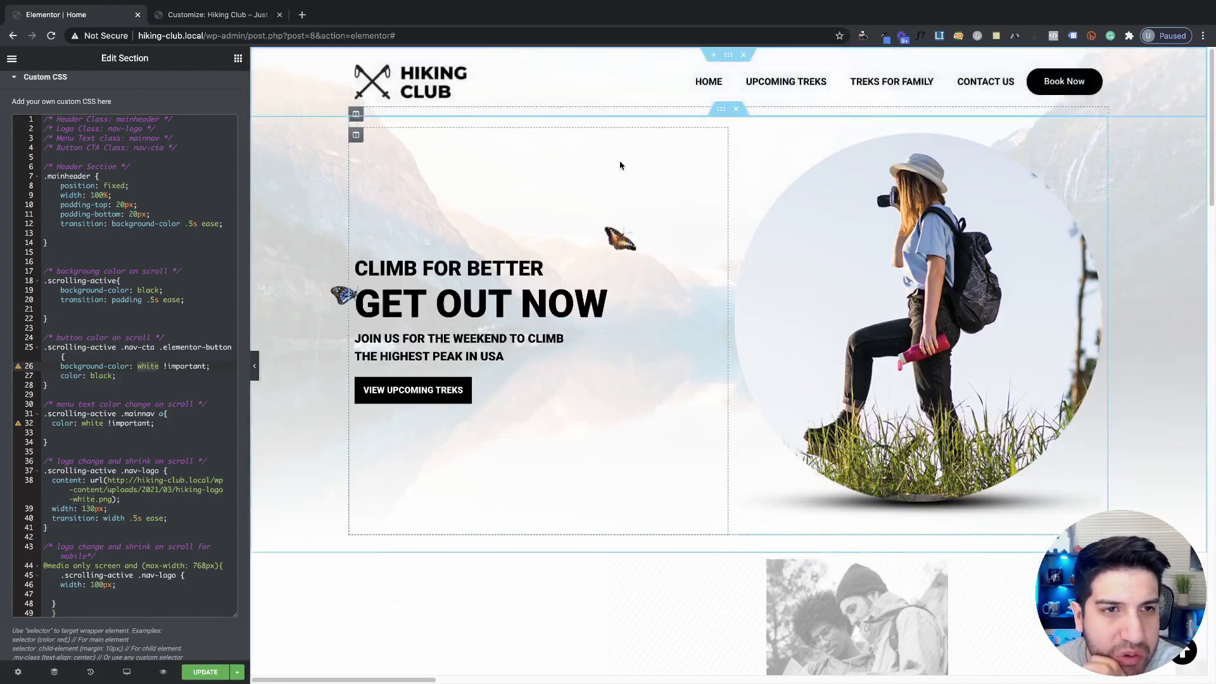
scroll(621, 166, "down", 6)
scroll(621, 166, "up", 4)
scroll(621, 165, "up", 2)
scroll(620, 166, "down", 2)
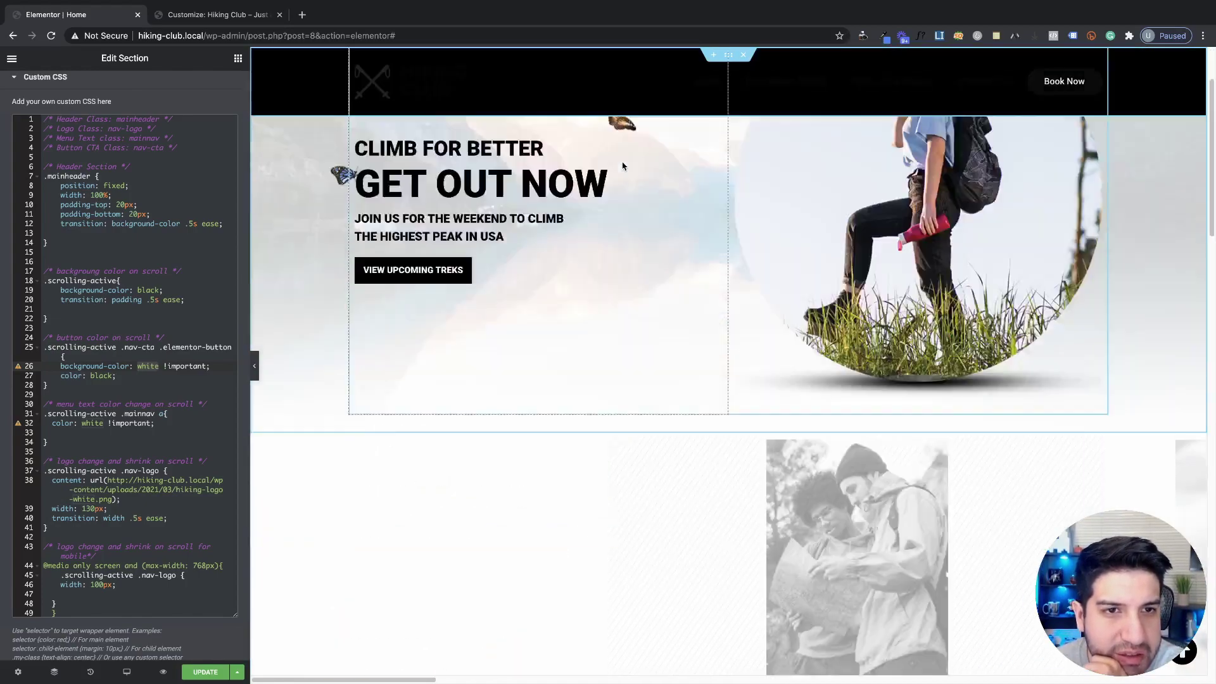
scroll(620, 165, "down", 4)
scroll(621, 166, "up", 6)
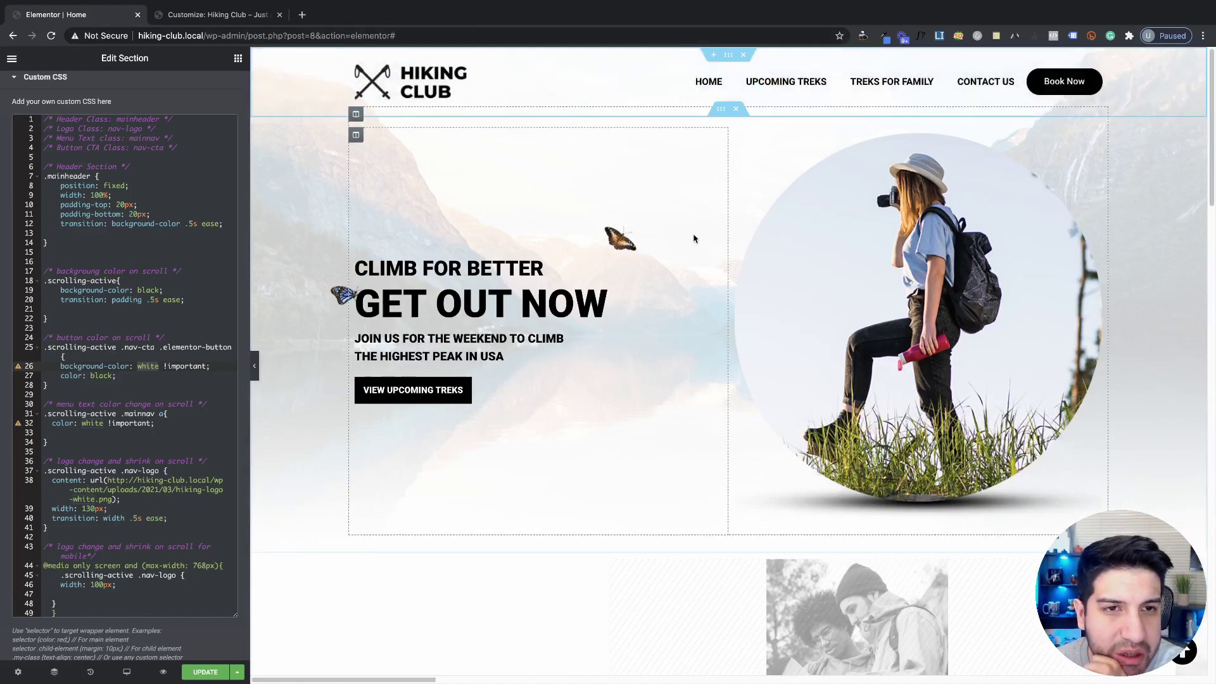
scroll(694, 238, "down", 1)
scroll(687, 232, "up", 1)
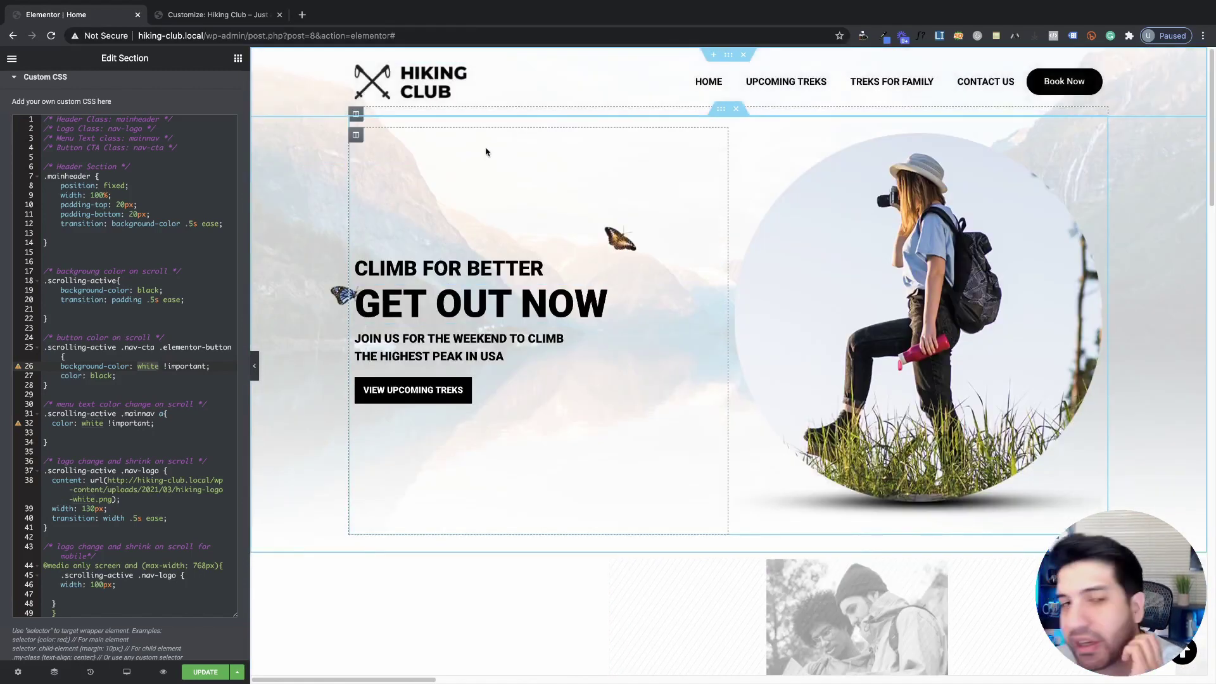
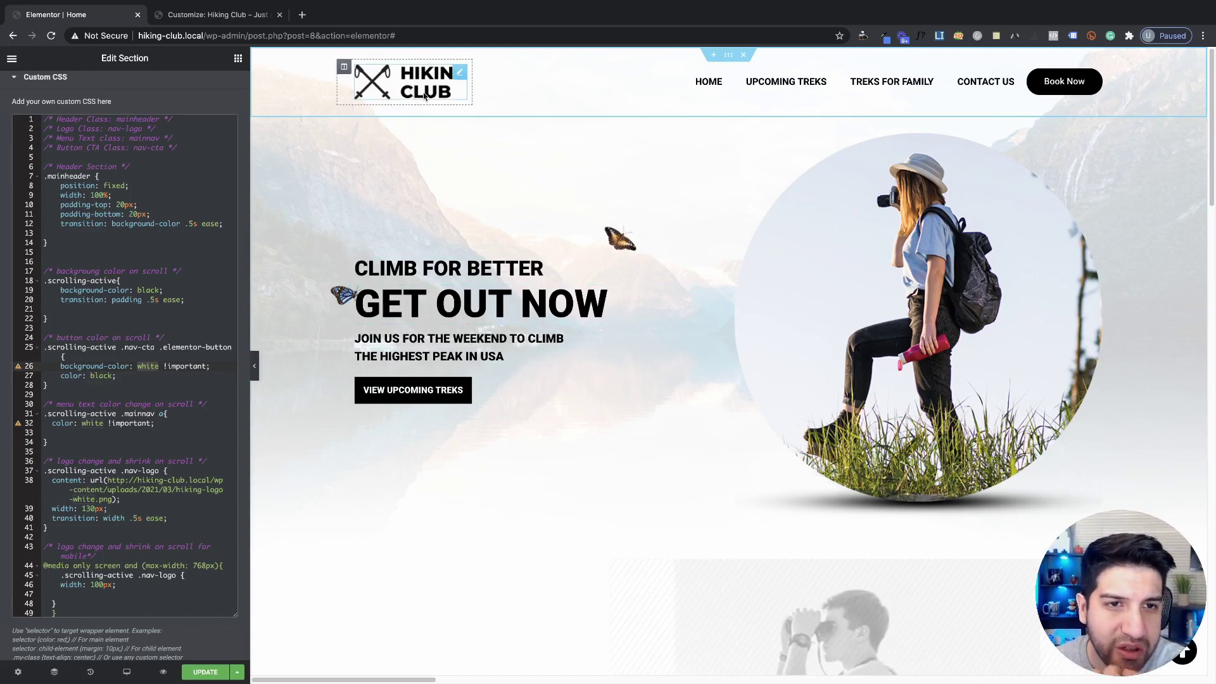
Select the white logo's image URL in the .scrolling-active .nav-logo rule to examine it.
scroll(426, 95, "down", 1)
scroll(129, 389, "down", 2)
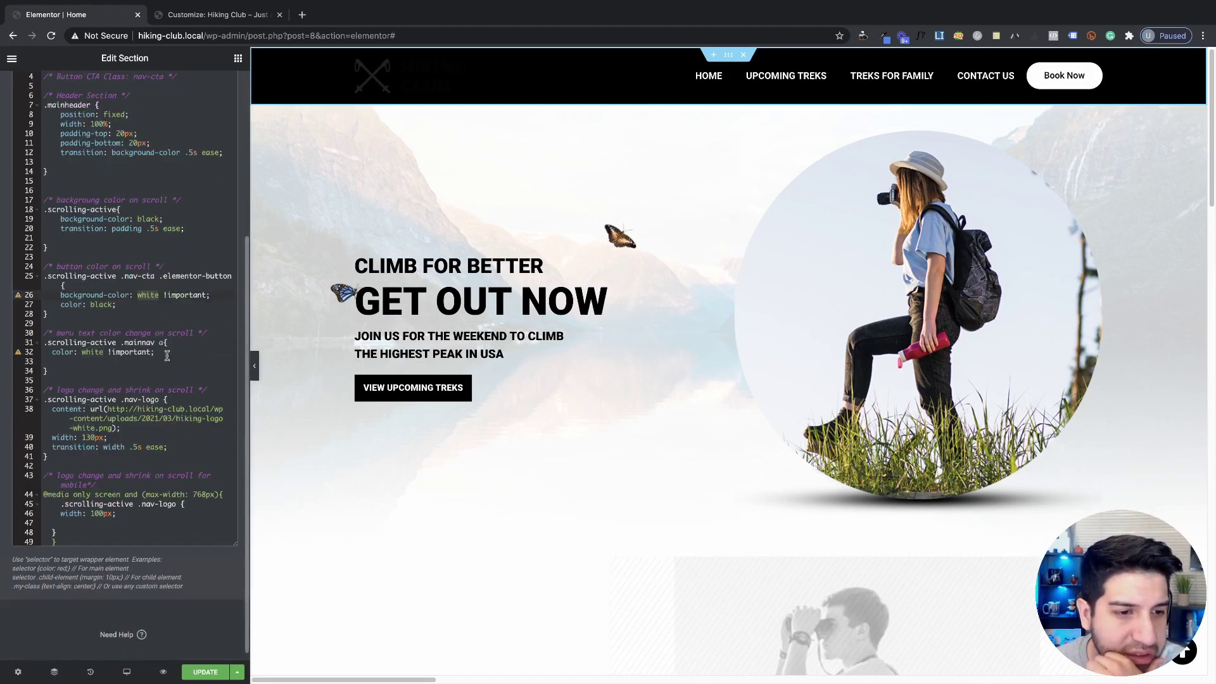
left_click(112, 424)
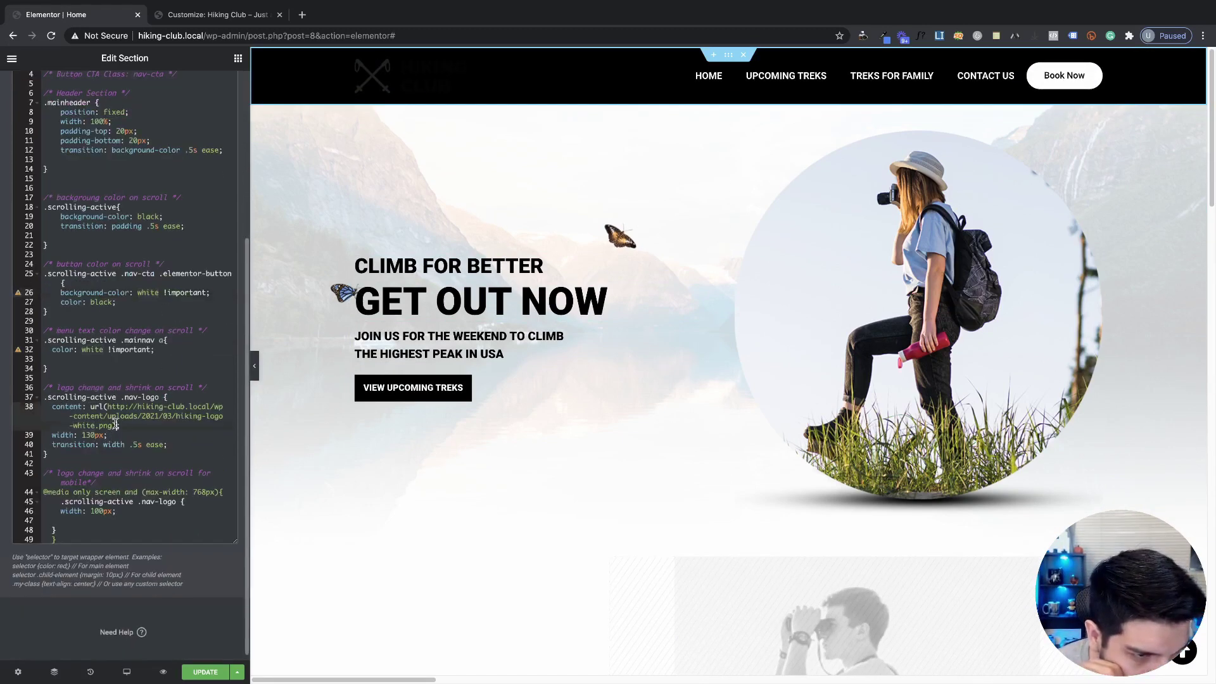
left_click(107, 406)
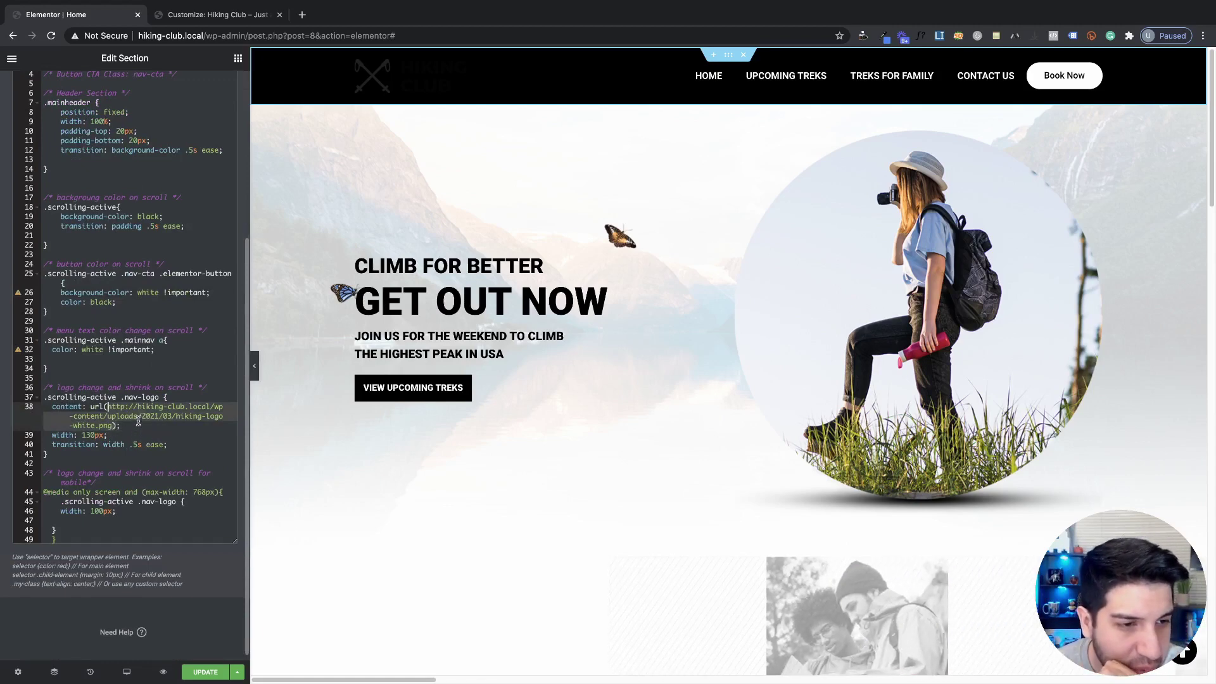
scroll(570, 223, "up", 1)
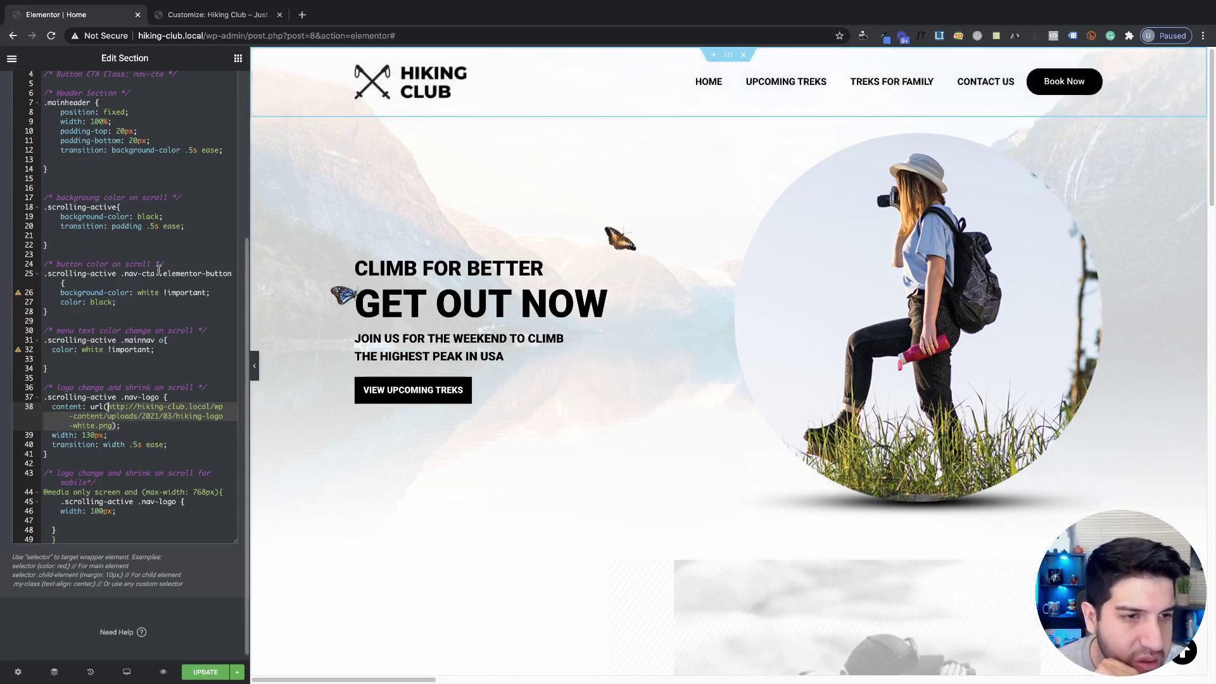
Copy the nav-logo class name from the header CSS comments, assign it to the logo image, and check the logo on scroll.
scroll(134, 190, "up", 4)
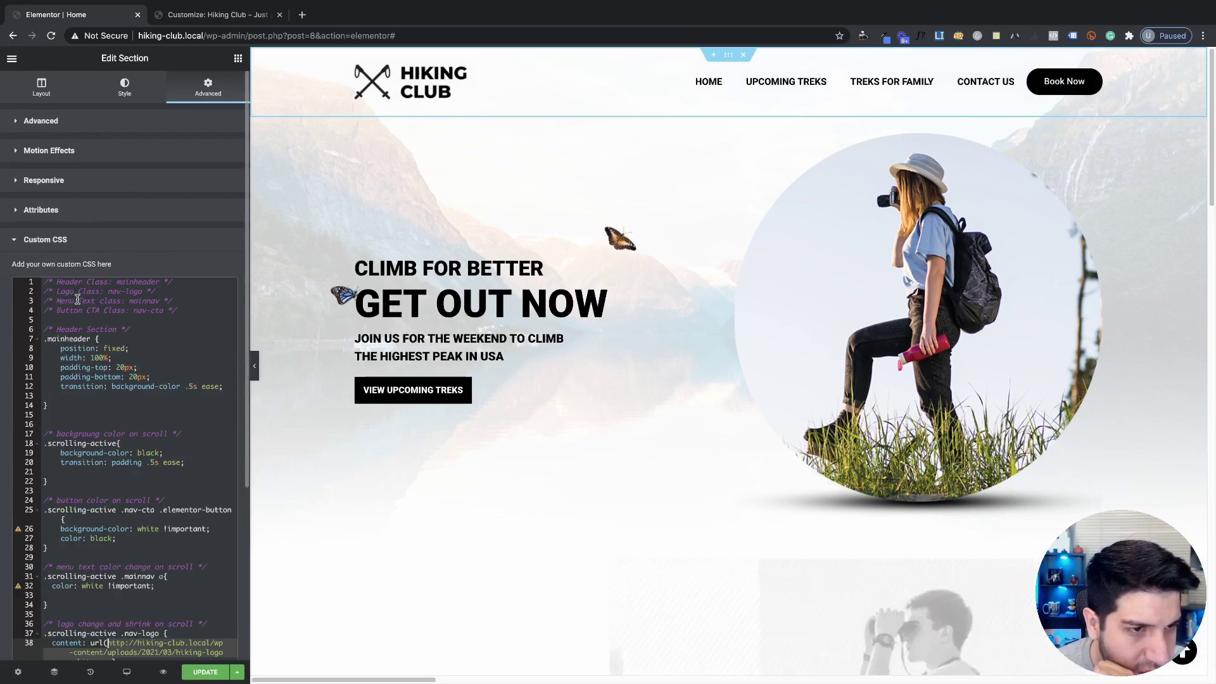
double_click(127, 291)
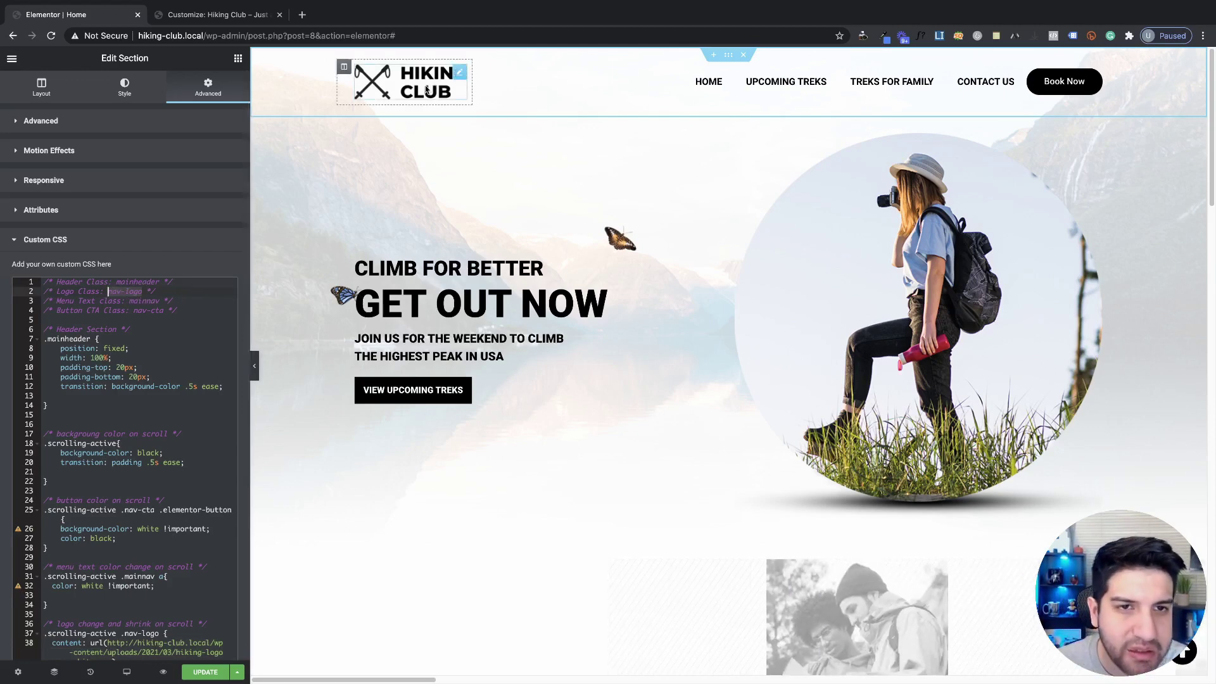
left_click(460, 77)
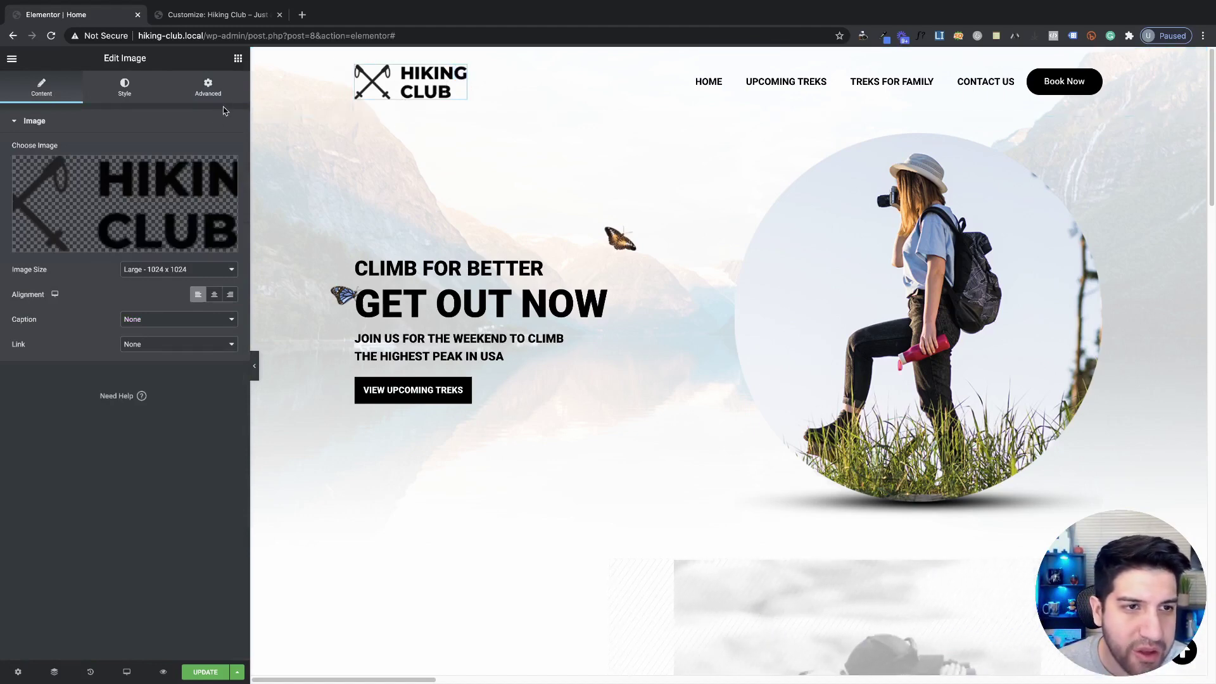
left_click(216, 95)
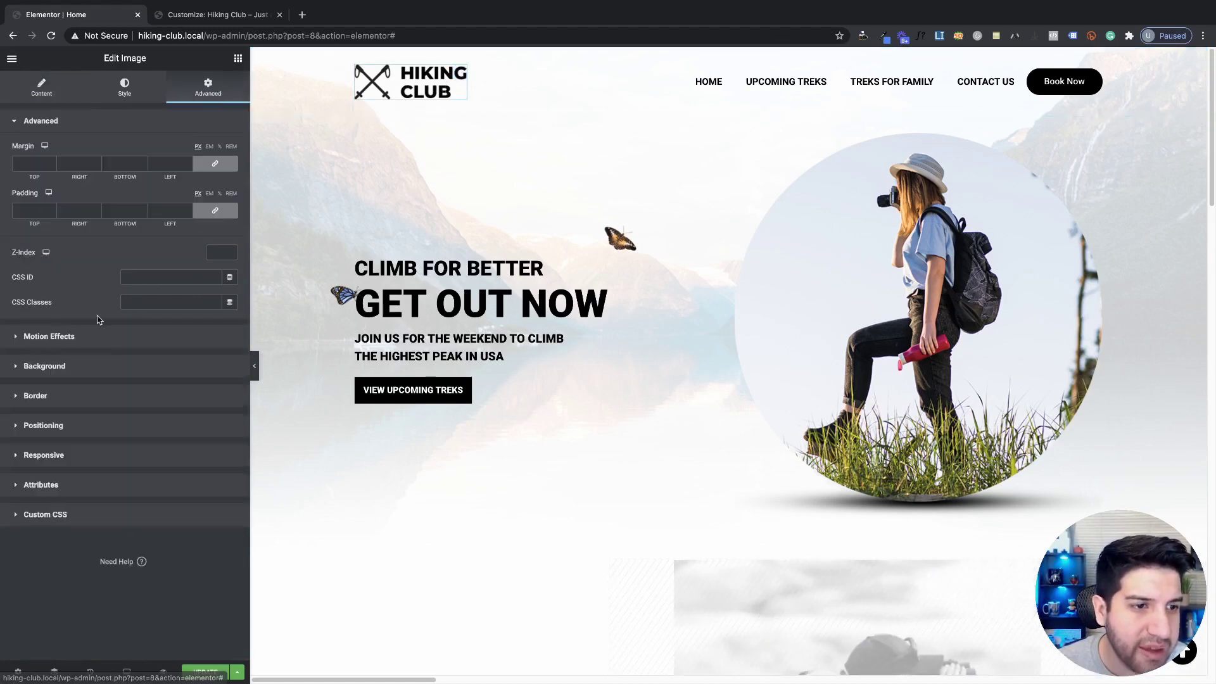
left_click(139, 305)
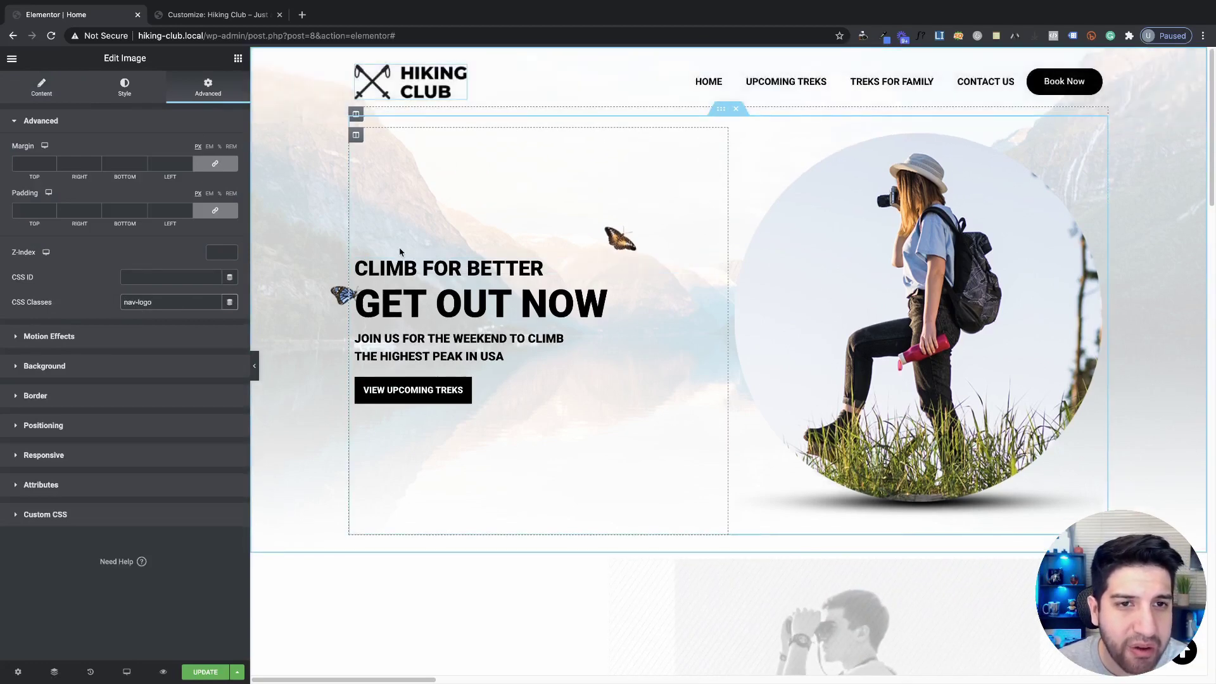
scroll(399, 247, "down", 2)
scroll(399, 247, "up", 2)
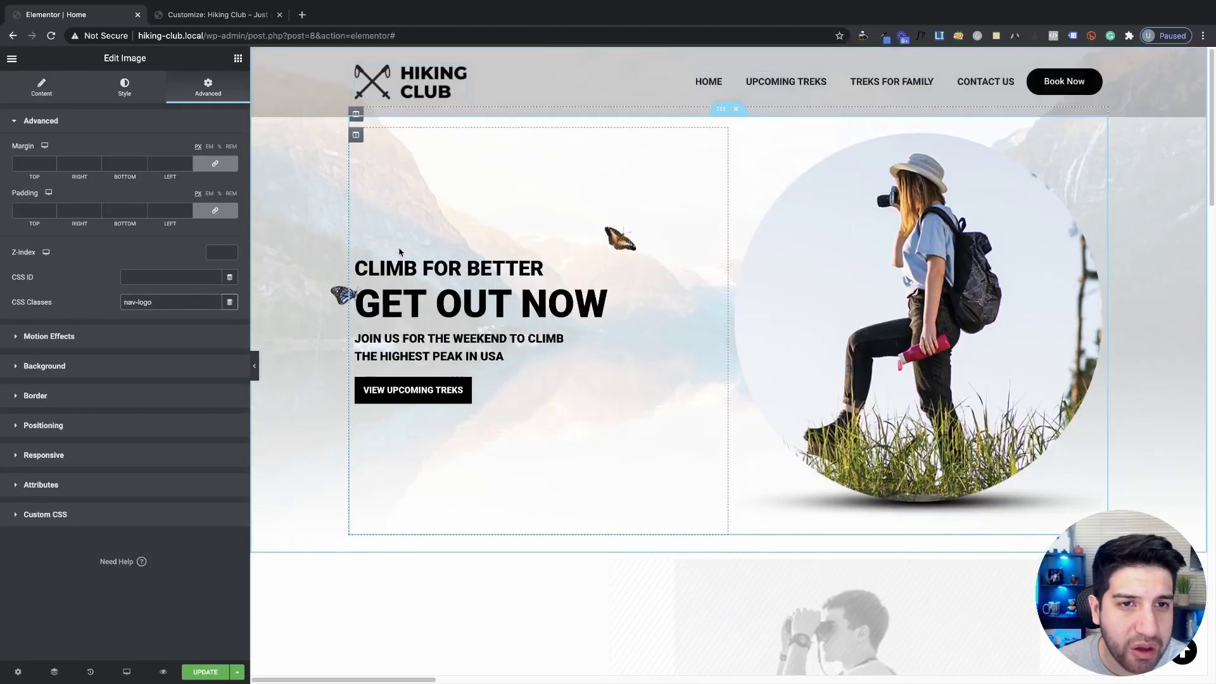
scroll(399, 252, "down", 3)
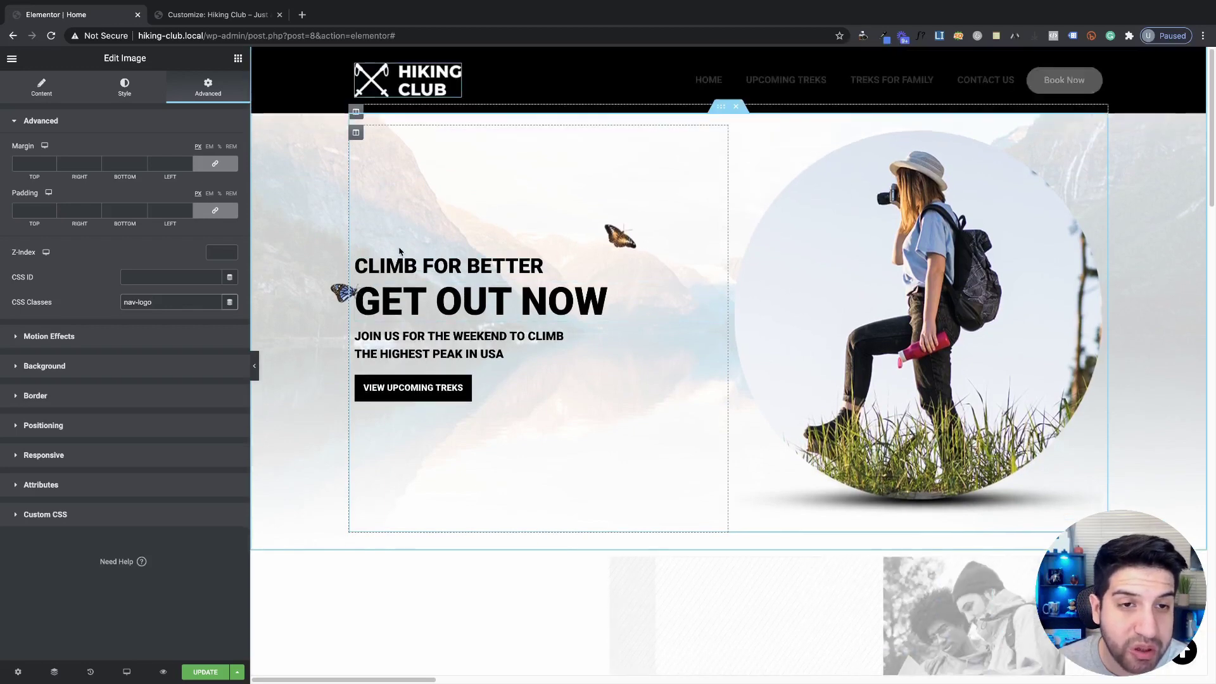
scroll(399, 252, "up", 3)
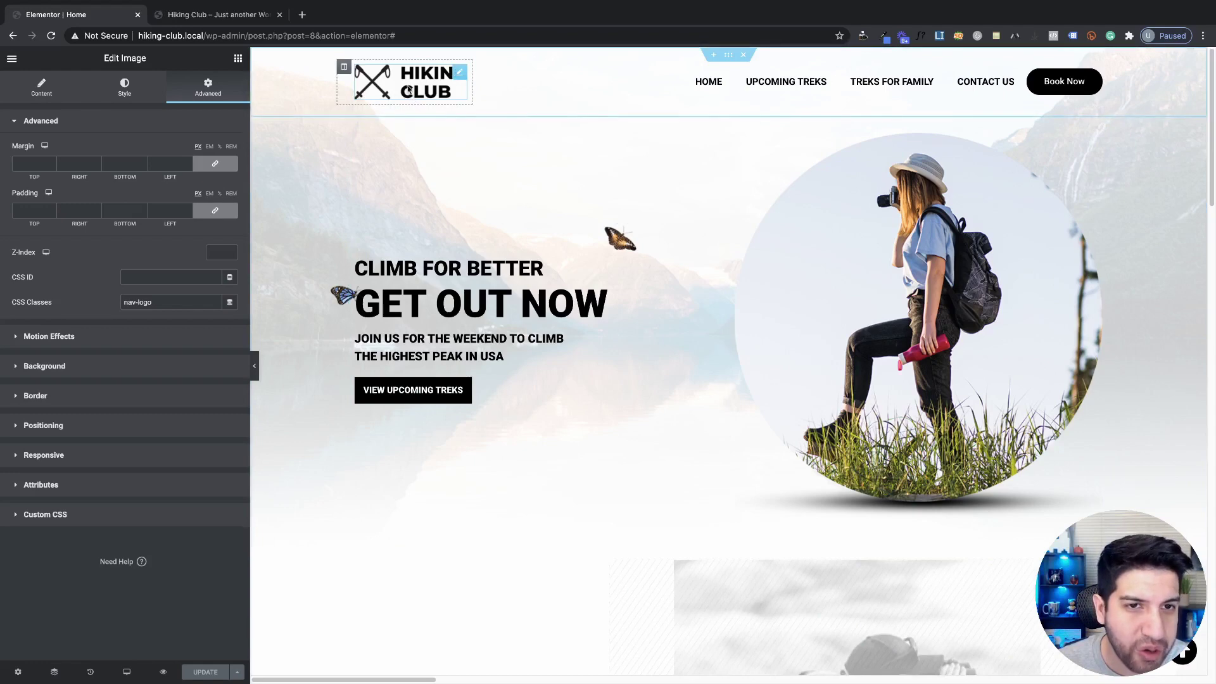
Switch to the site's preview tab and open the WordPress Media Library to view the uploaded logos.
left_click(204, 15)
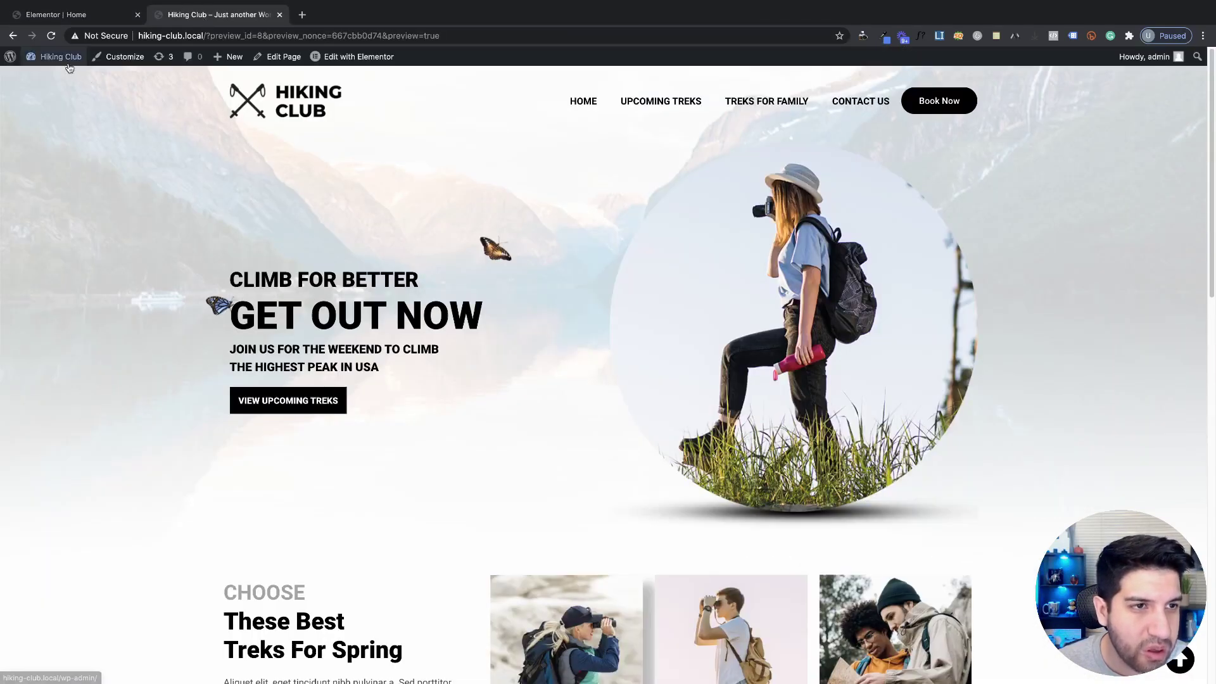
mouse_move(54, 57)
left_click(51, 92)
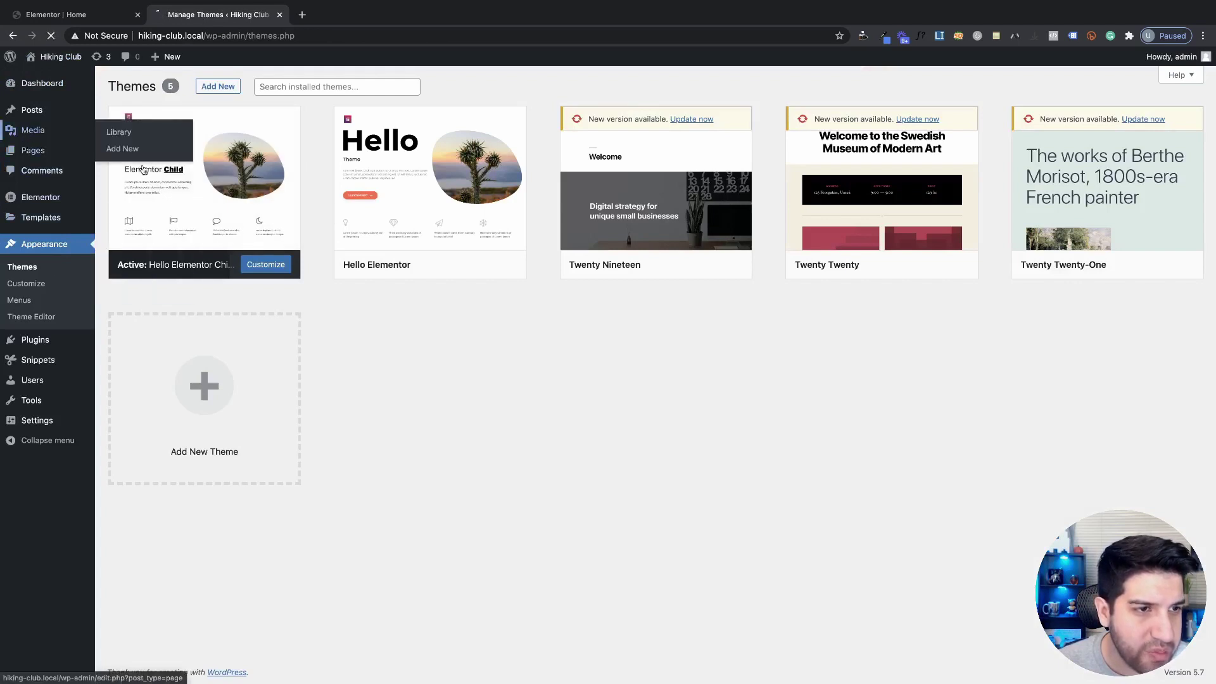
left_click(33, 129)
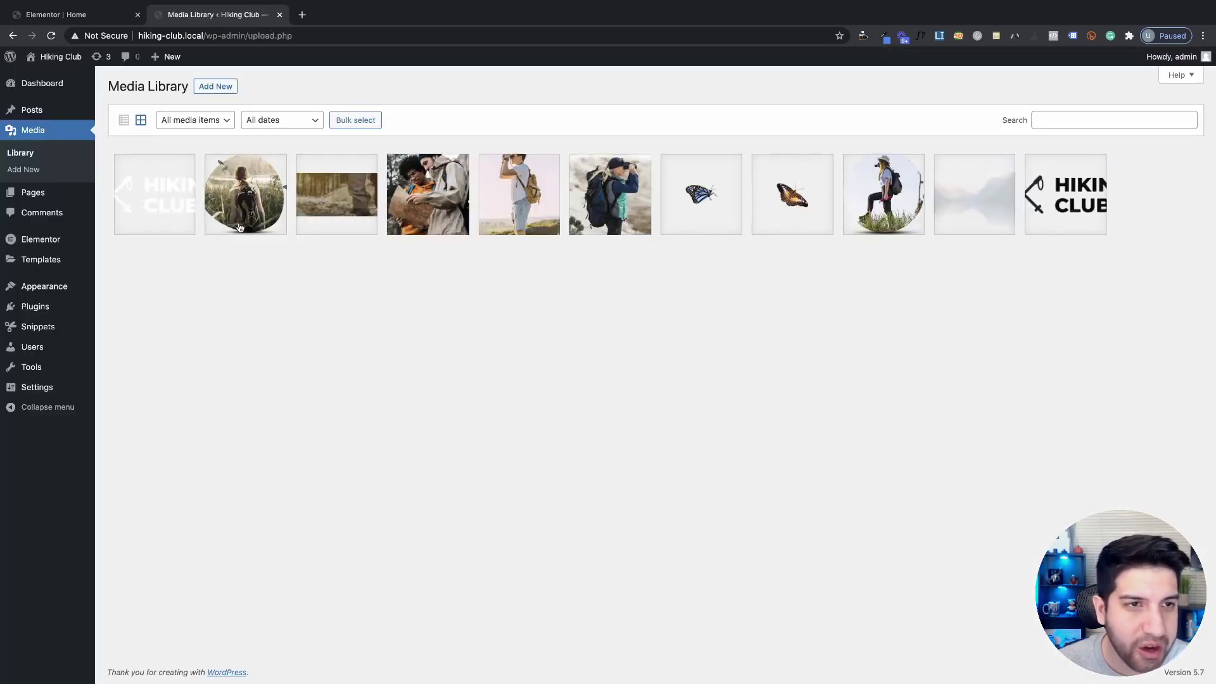
Return to the Elementor tab and open the header section's custom CSS at the logo change and shrink rule.
left_click(94, 17)
left_click(105, 518)
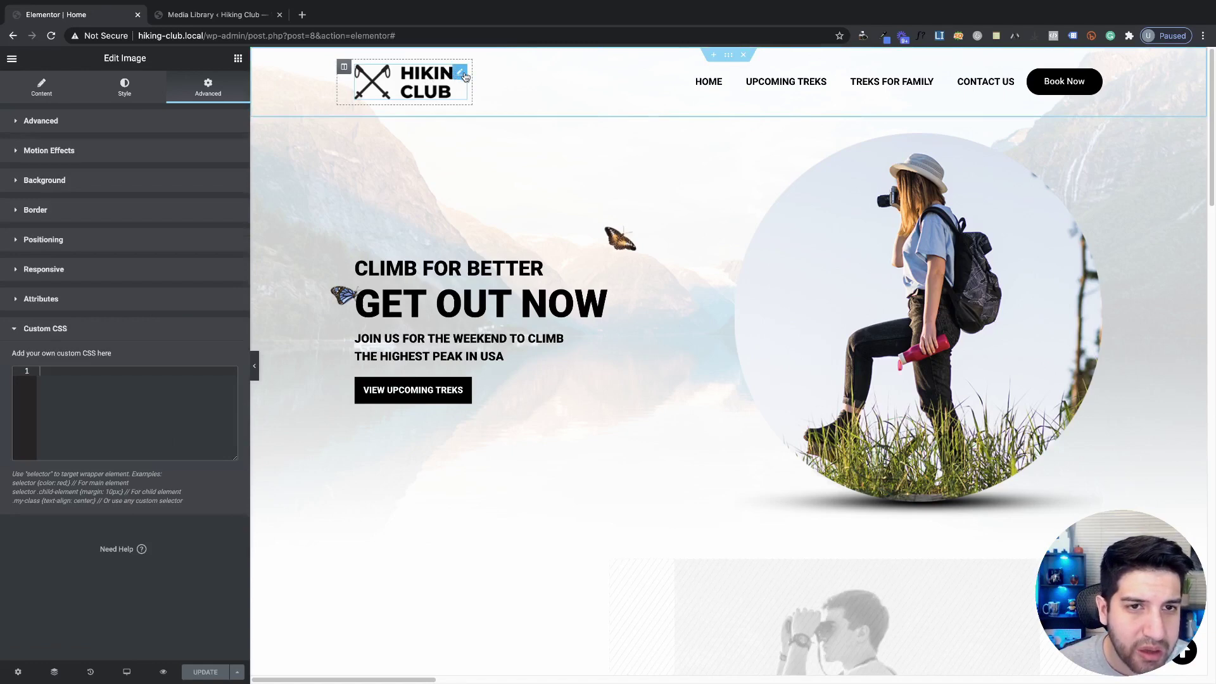
left_click(722, 62)
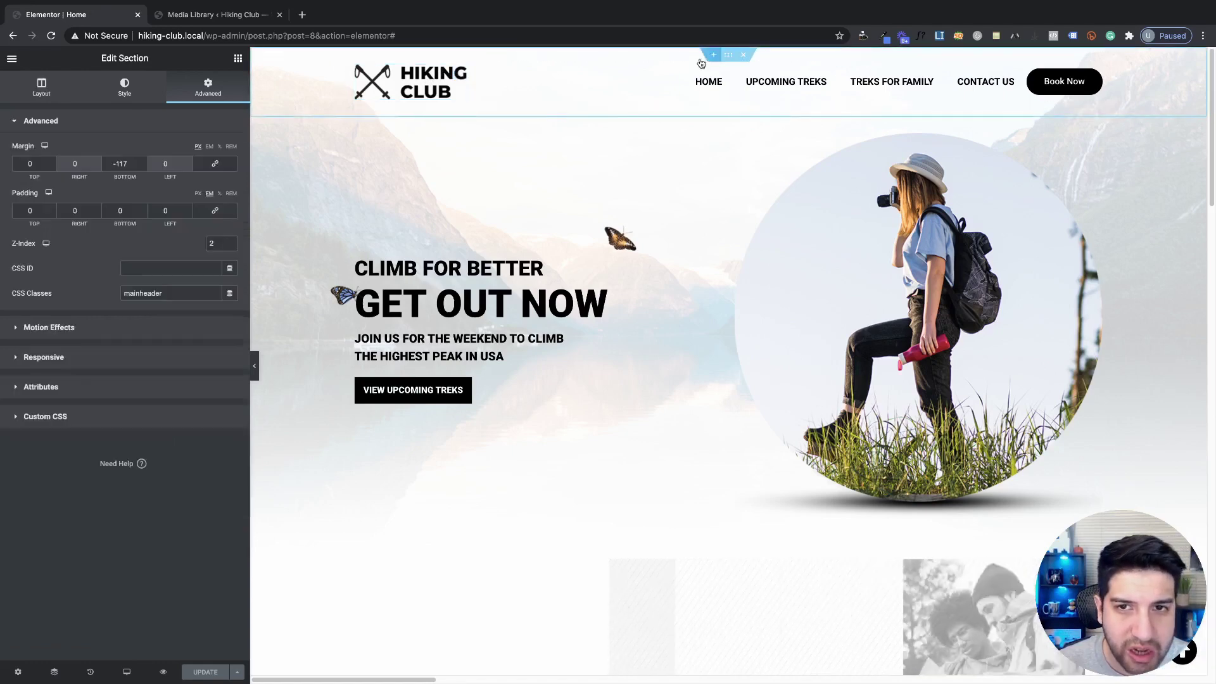
left_click(128, 425)
scroll(154, 436, "down", 3)
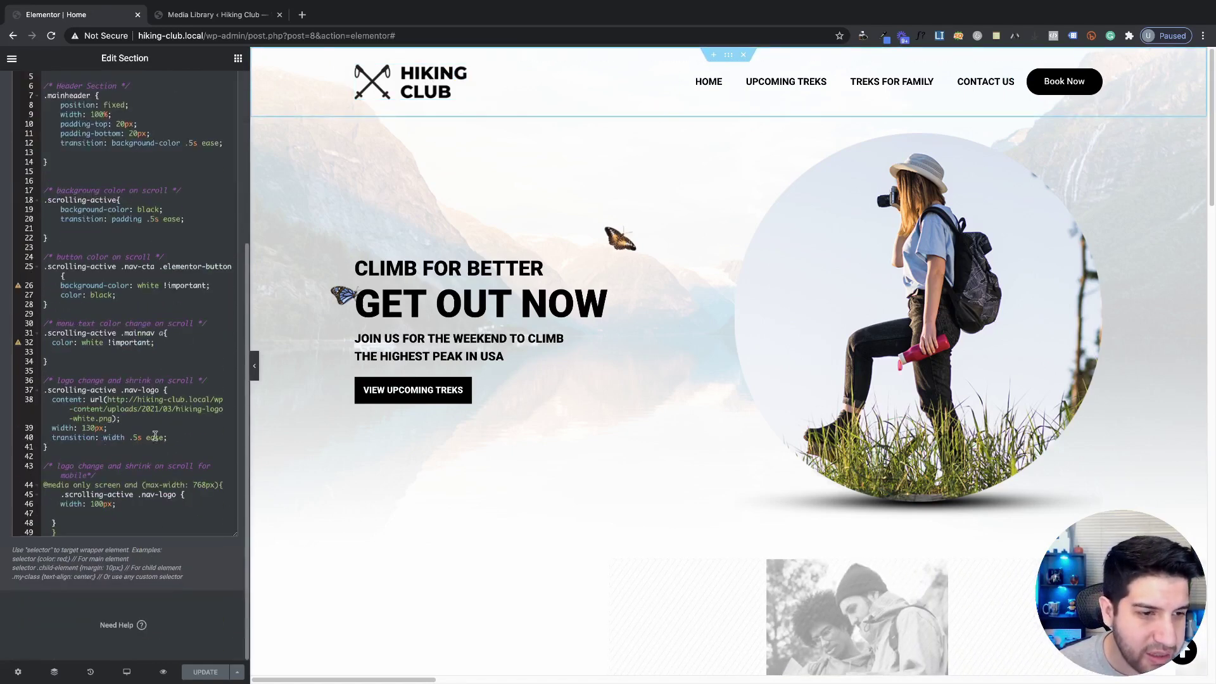
Remove the image URL from the .scrolling-active .nav-logo content property and check the header on scroll.
left_click(116, 420)
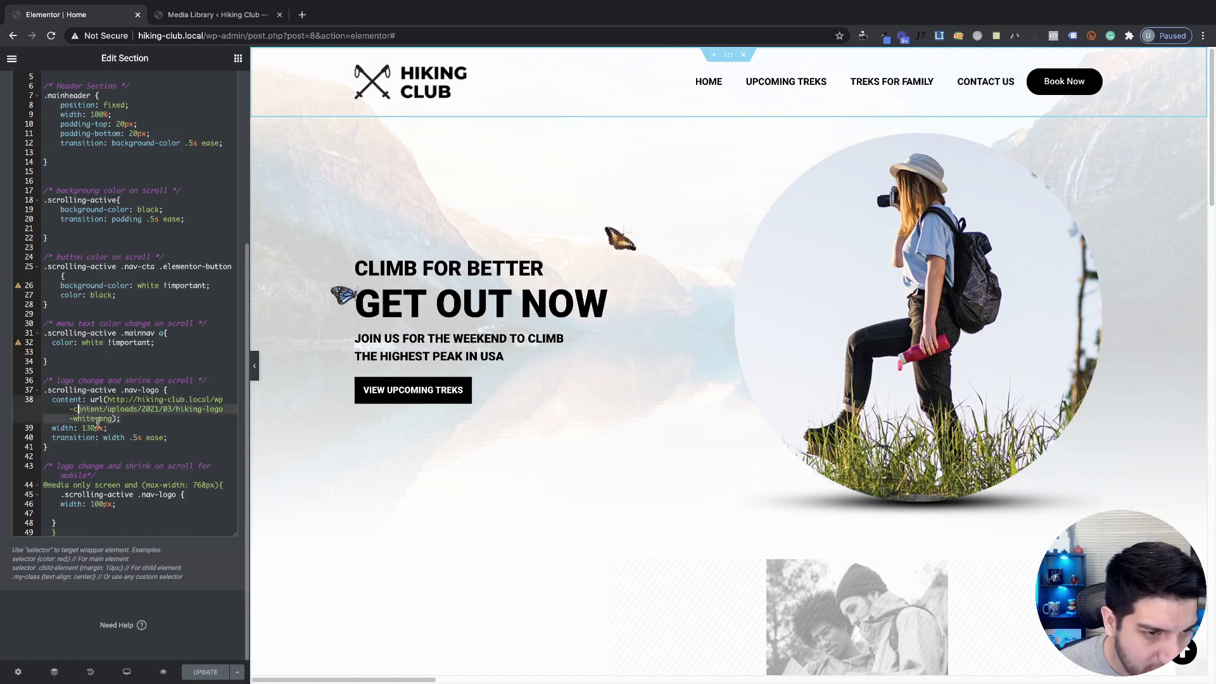
left_click(107, 400)
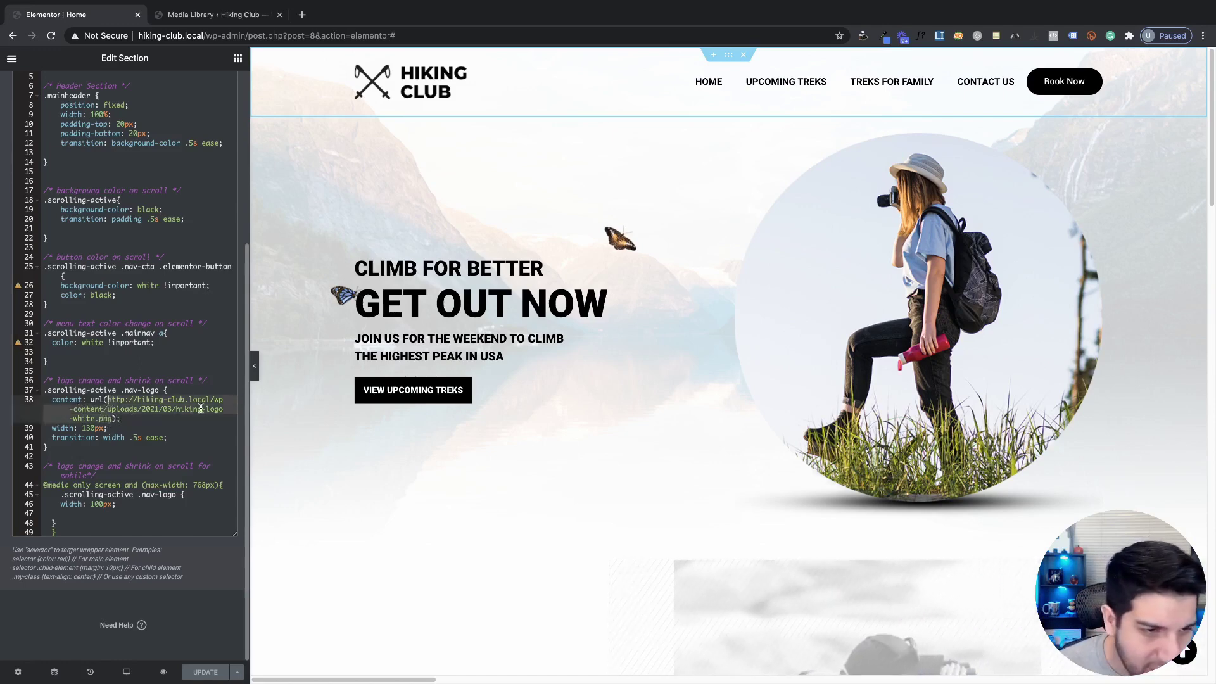
key("BackSpace")
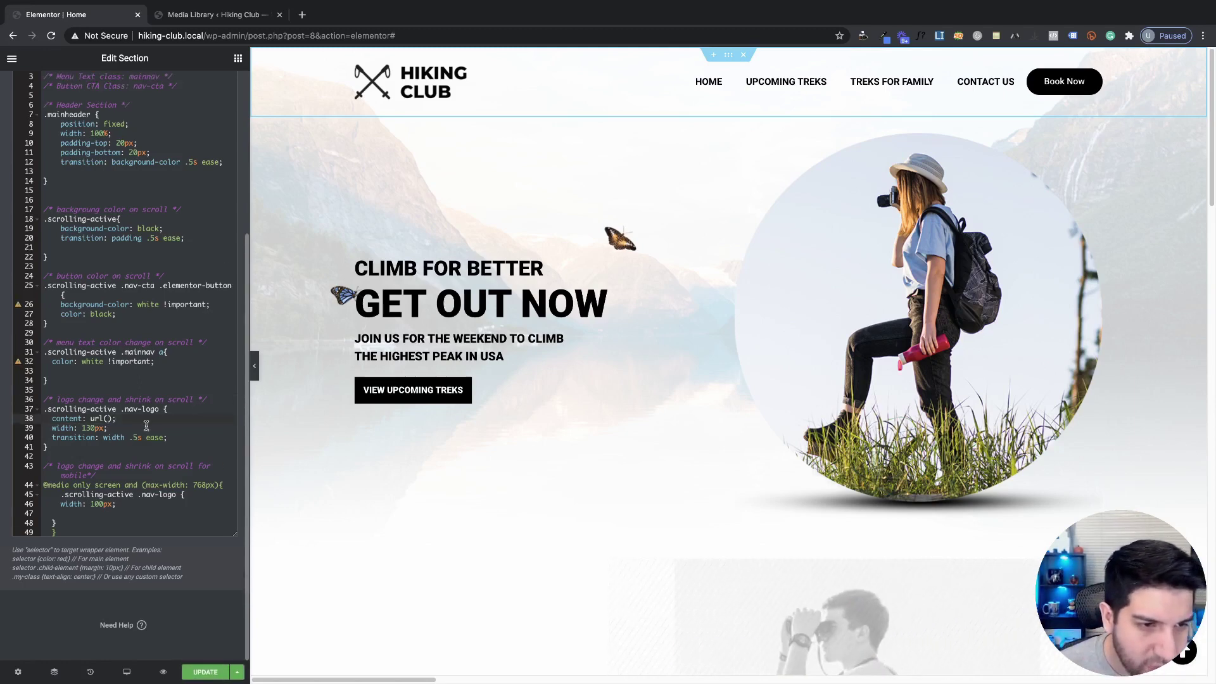
scroll(429, 378, "down", 3)
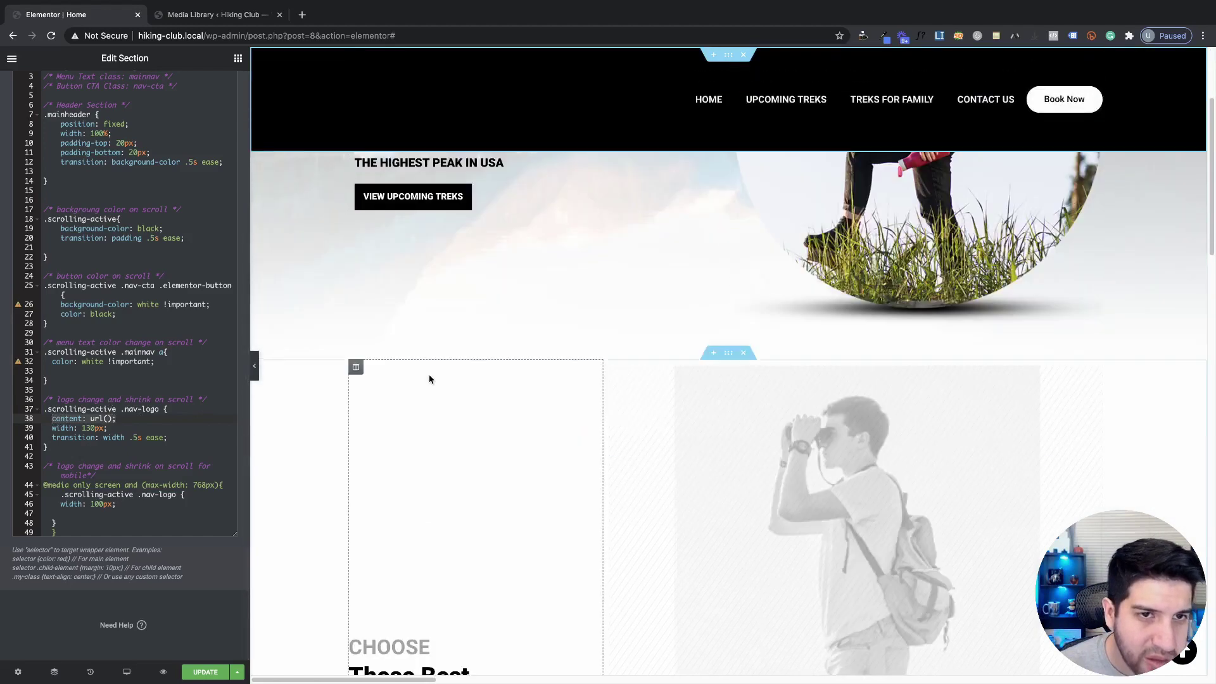
scroll(412, 361, "up", 3)
scroll(384, 348, "down", 2)
scroll(395, 351, "up", 3)
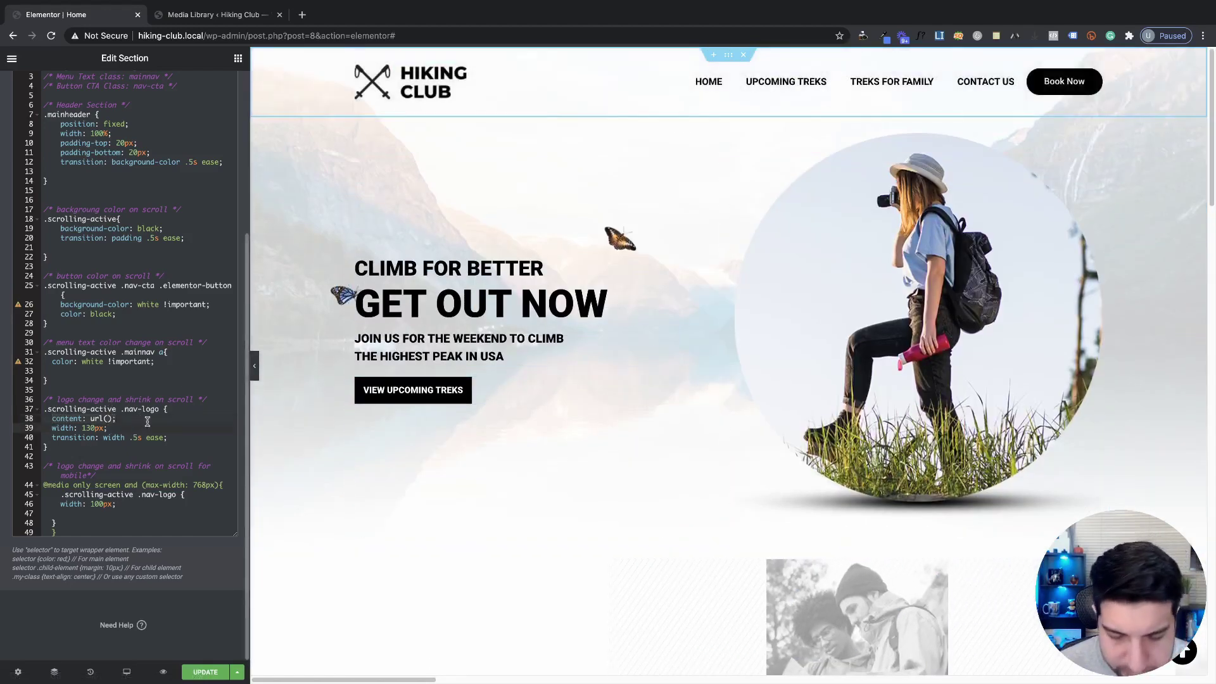
type("http://hiking-club.local/wp-content/uploads/2021/03/hiking-logo-white.png")
left_click(160, 437)
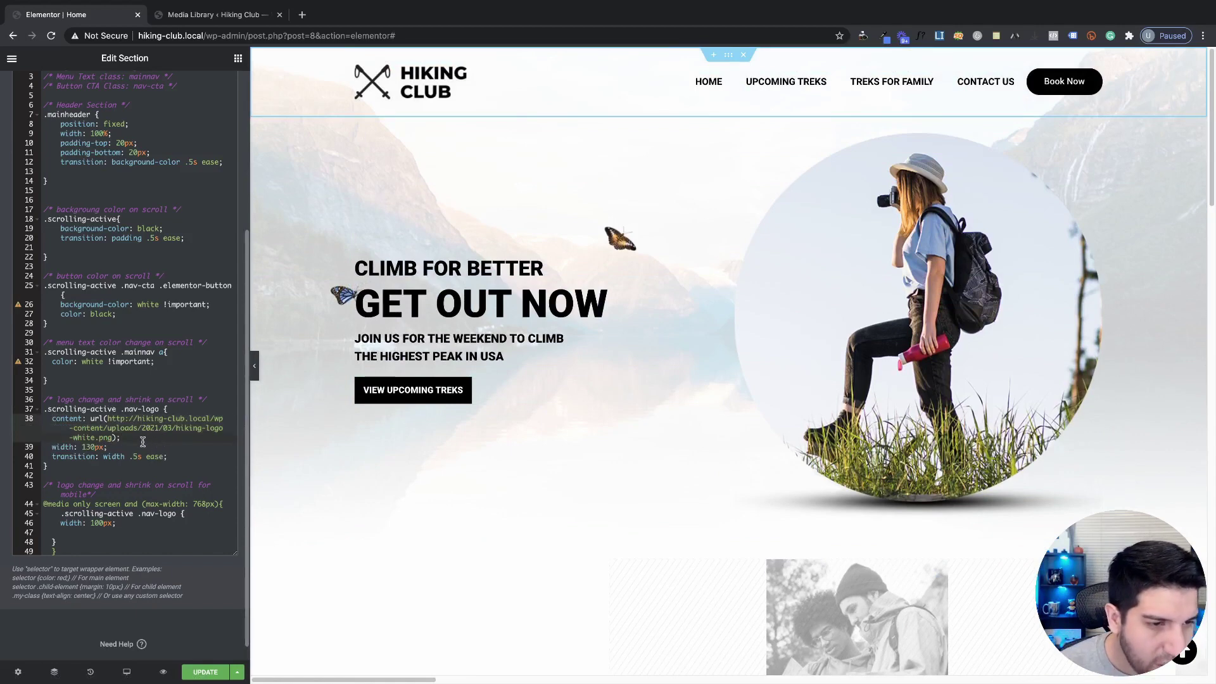
Delete the entire content line from the .scrolling-active .nav-logo rule and check the header logo on scroll.
left_click_drag(93, 433, 46, 417)
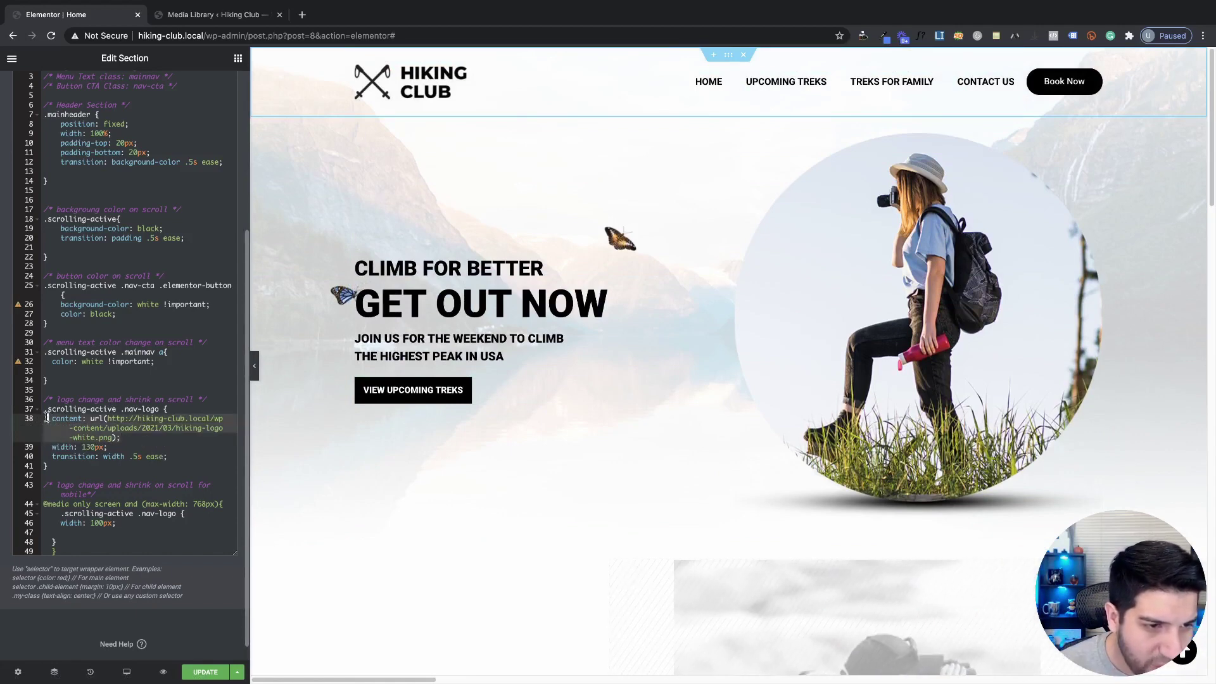
key("BackSpace")
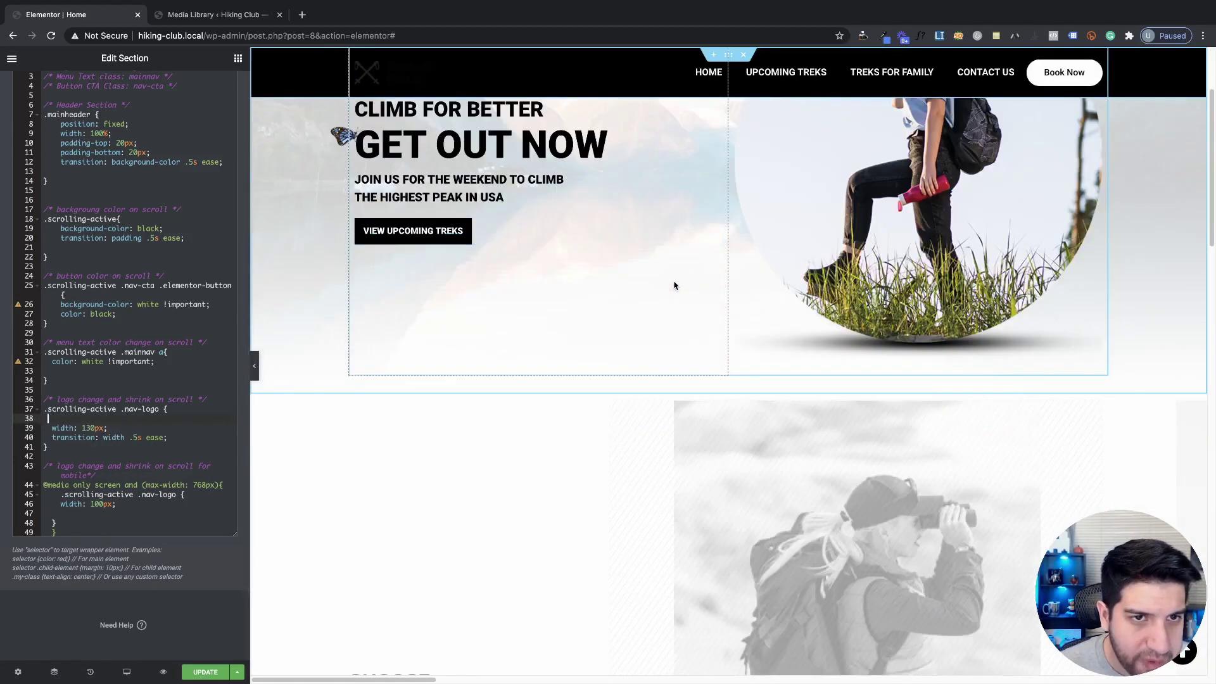
scroll(674, 288, "down", 3)
scroll(674, 288, "up", 3)
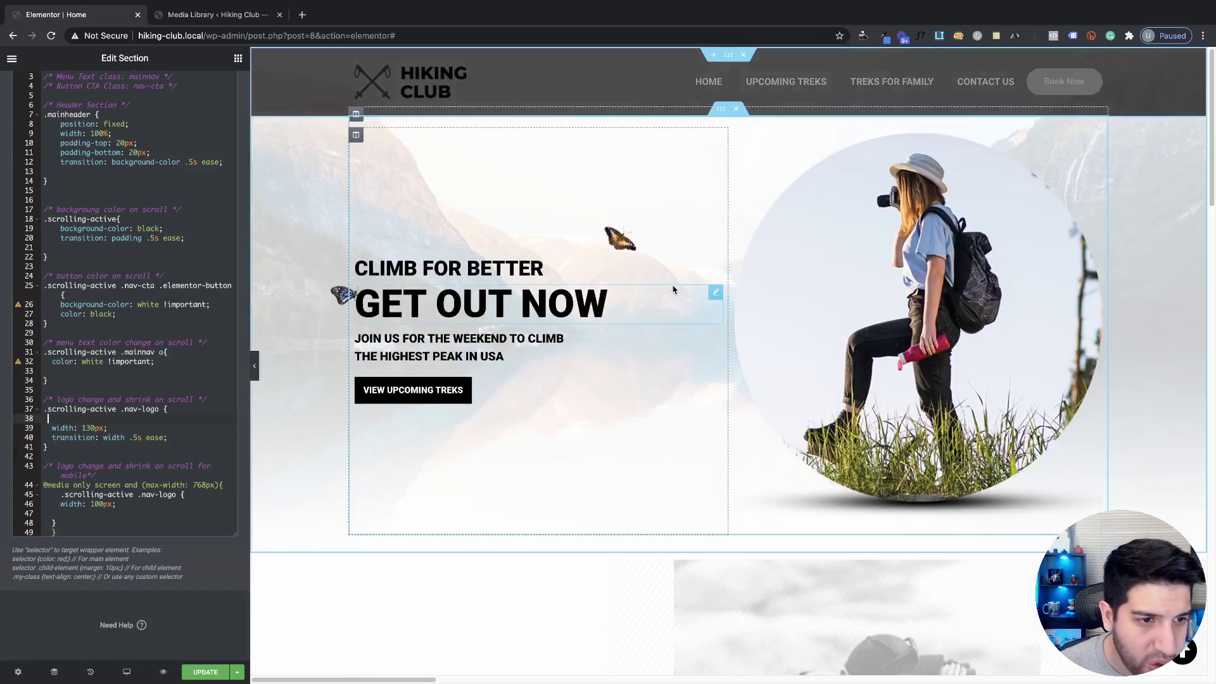
scroll(673, 288, "down", 1)
scroll(673, 290, "up", 1)
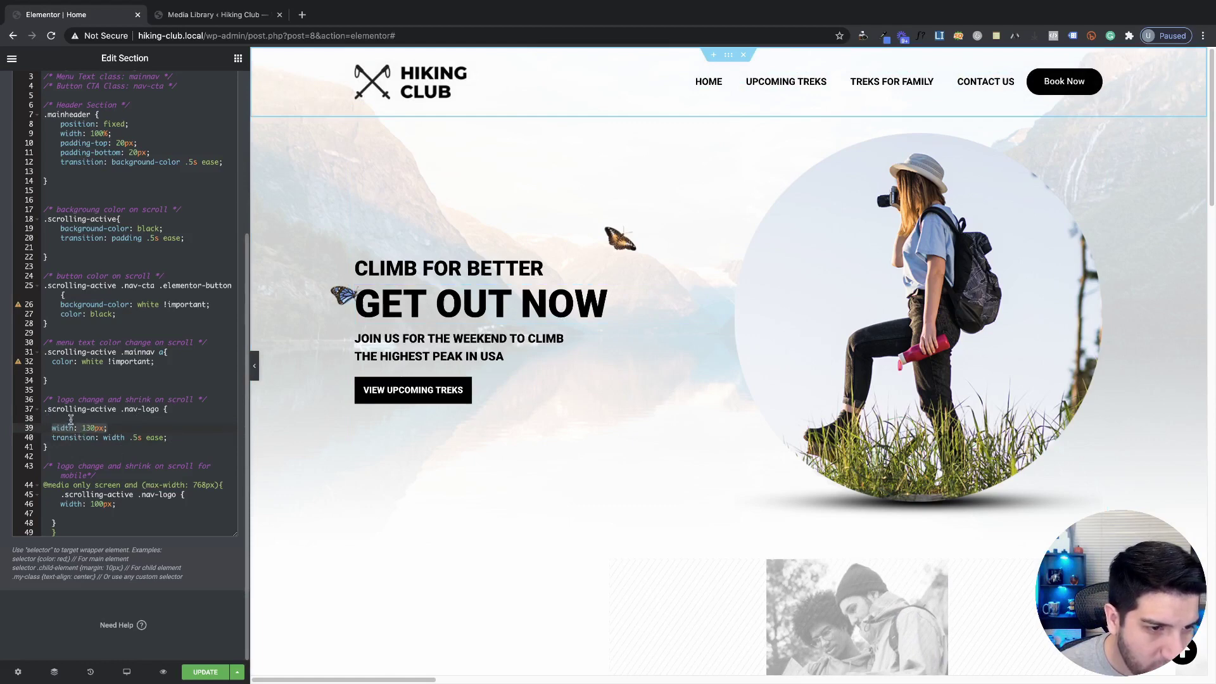
Put the deleted content line with the hiking-logo-white.png URL back into the .scrolling-active .nav-logo rule.
type("content: url(http://hiking-club.local/wp-content/uploads/2021/03/hiking-logo-white.png);")
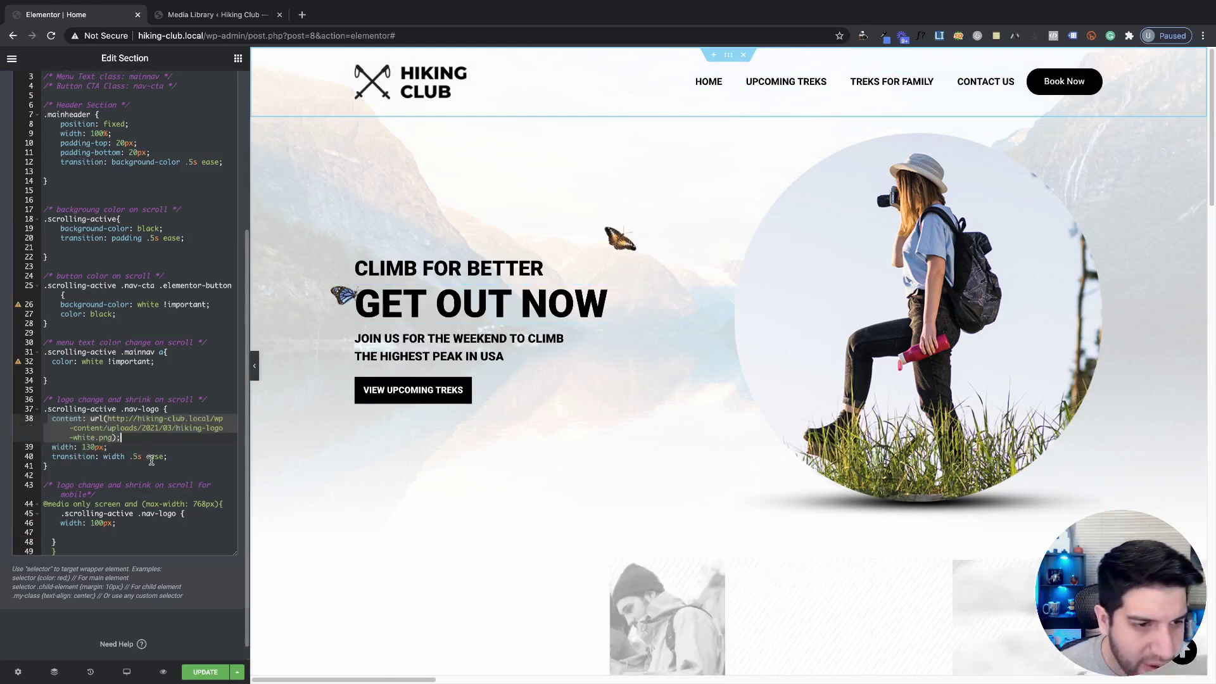
left_click(150, 447)
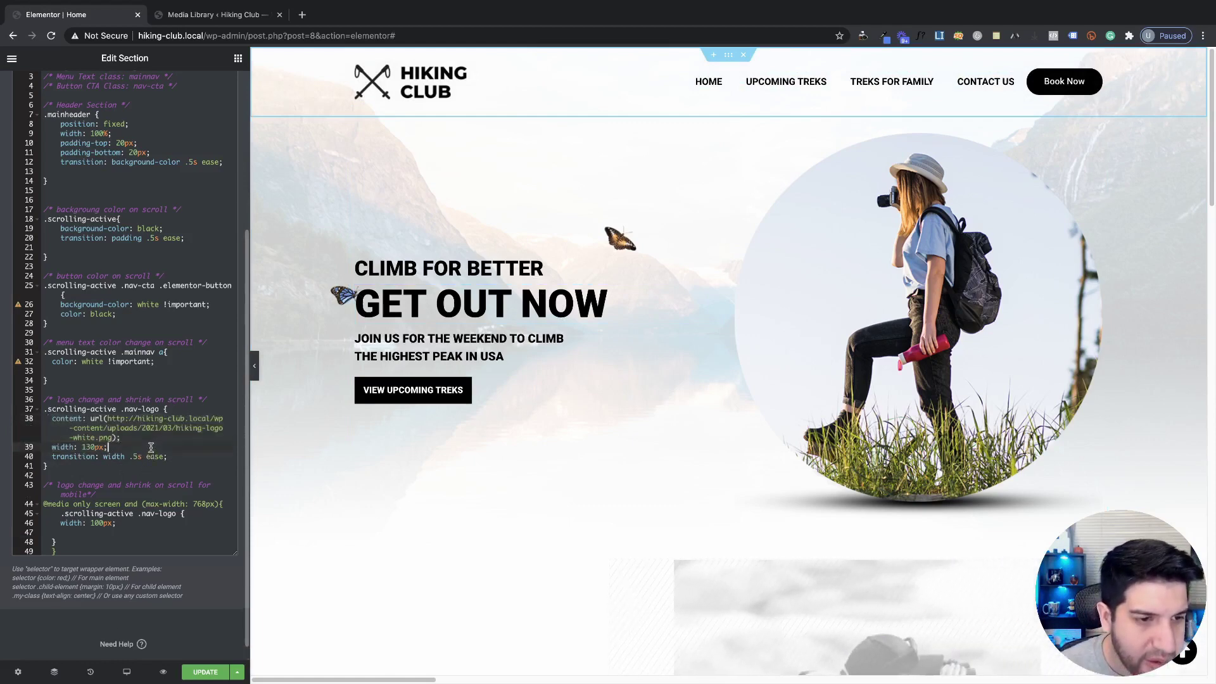
Show the Media Library's file upload area, then open the hiking-bubble image's details and select its file URL for copying.
left_click(215, 16)
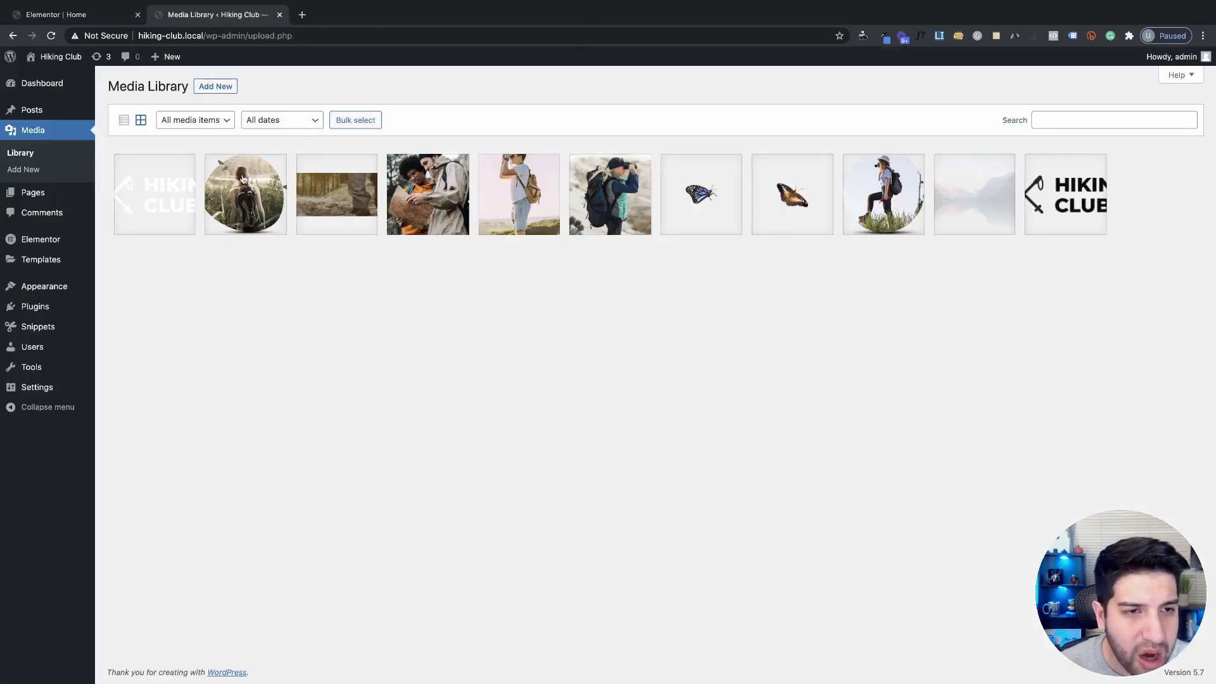
left_click(215, 87)
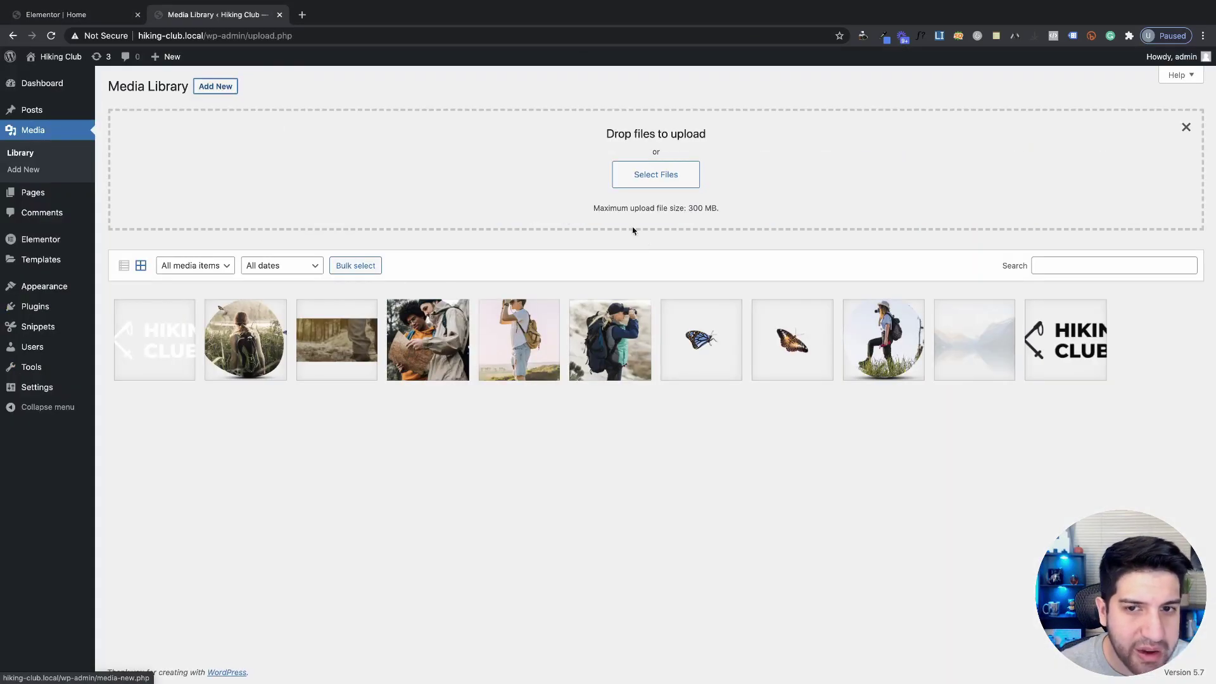
left_click(250, 350)
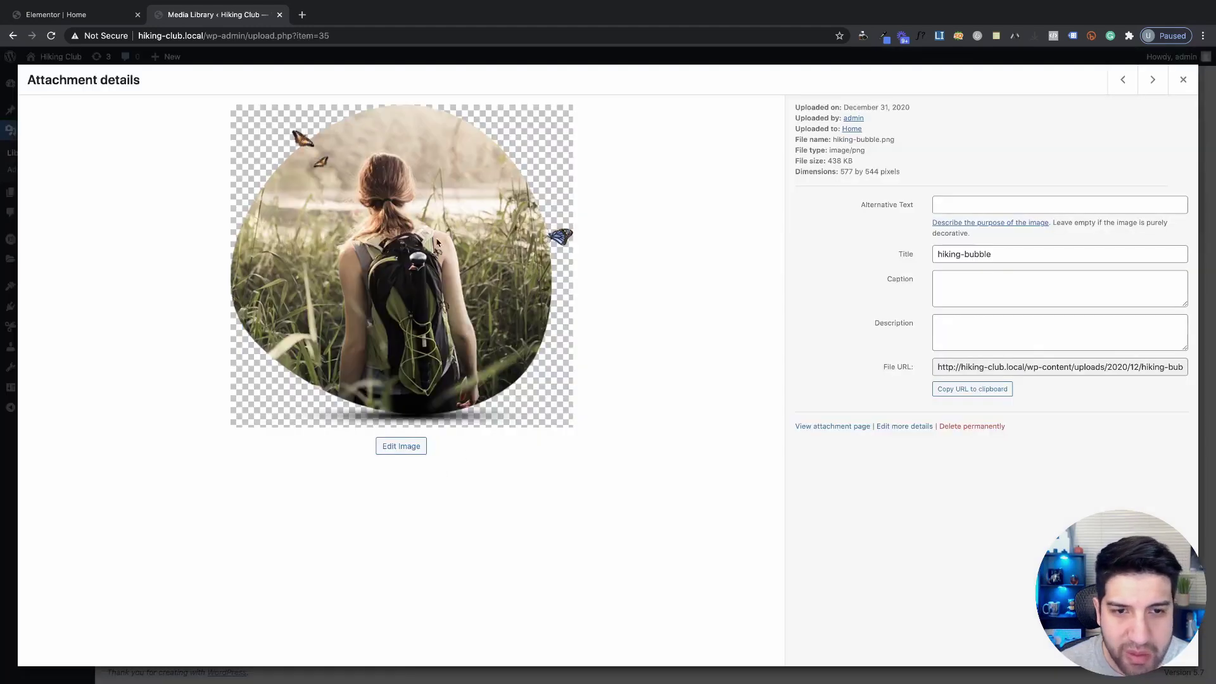
left_click(964, 363)
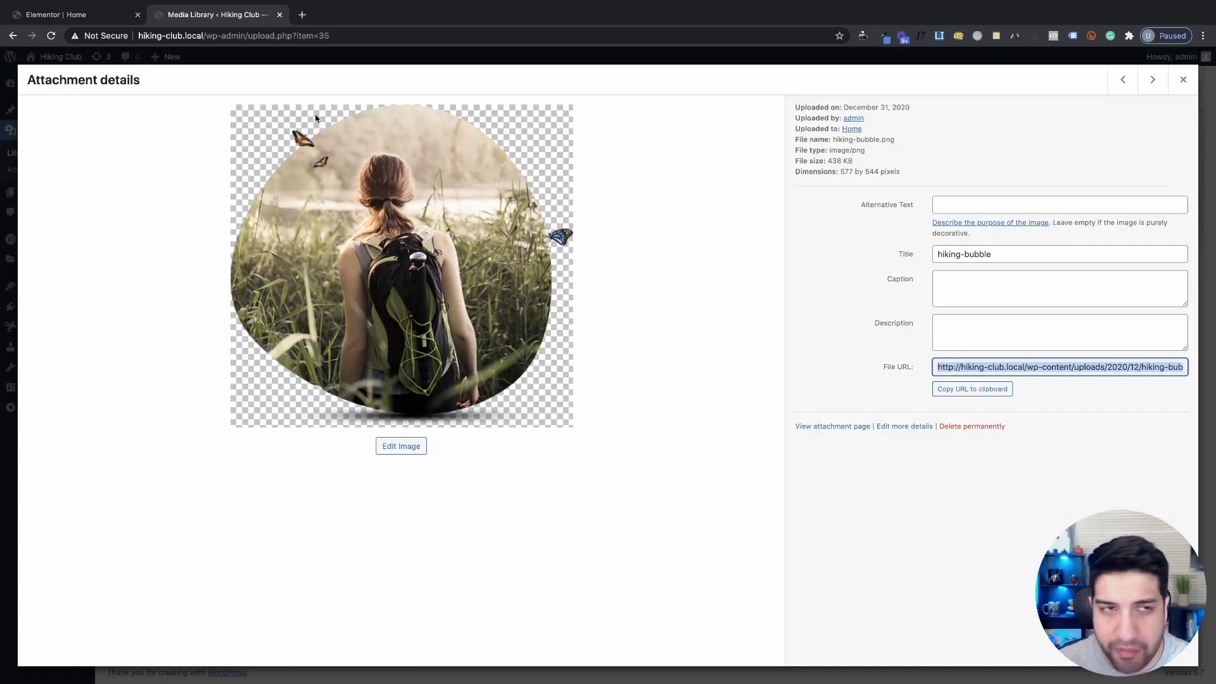
left_click(87, 17)
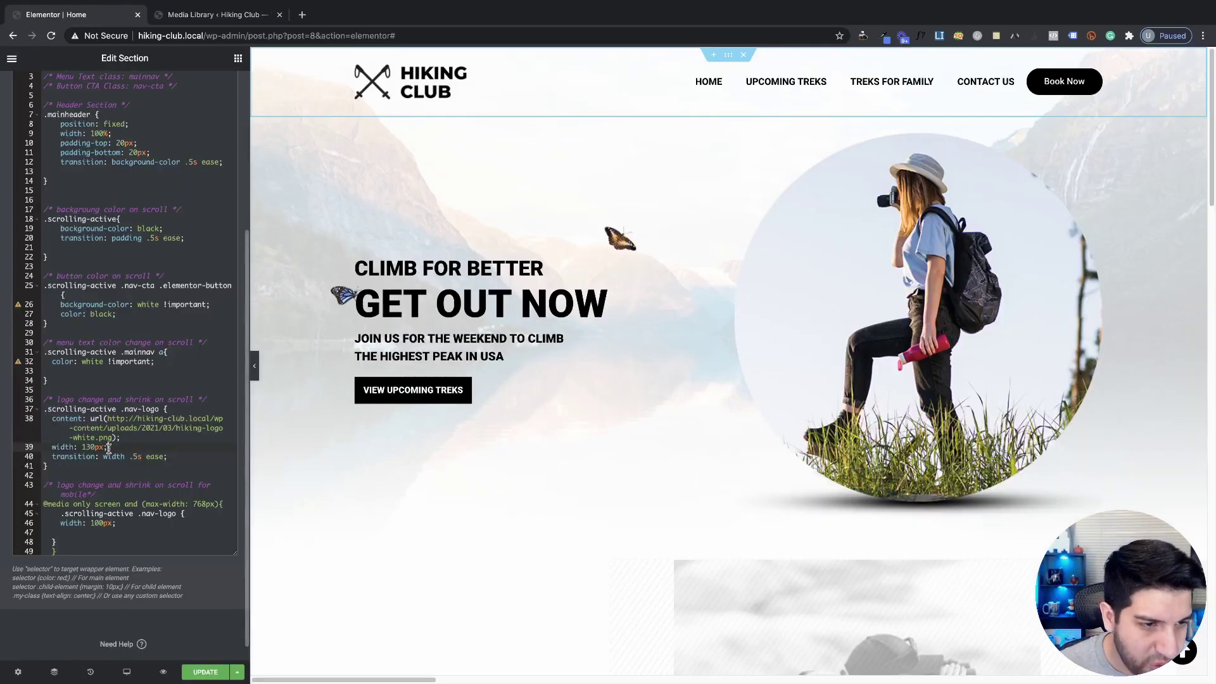
scroll(154, 408, "down", 1)
scroll(95, 443, "up", 2)
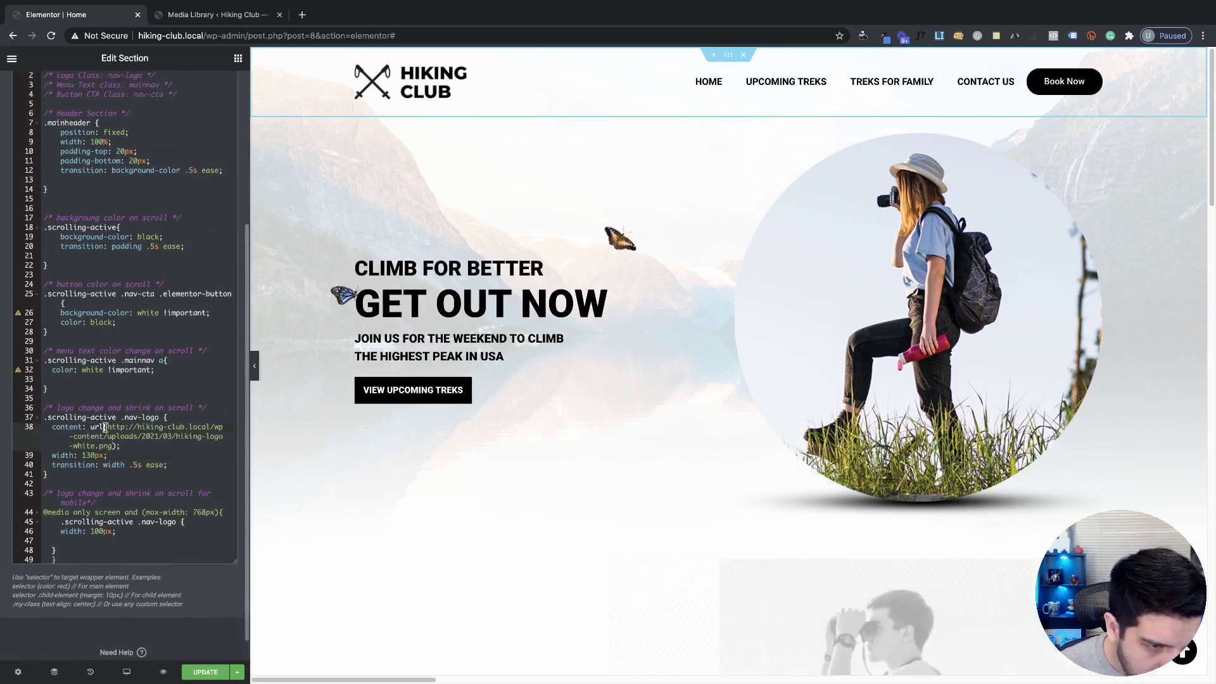
left_click_drag(106, 428, 112, 447)
key("ctrl+c")
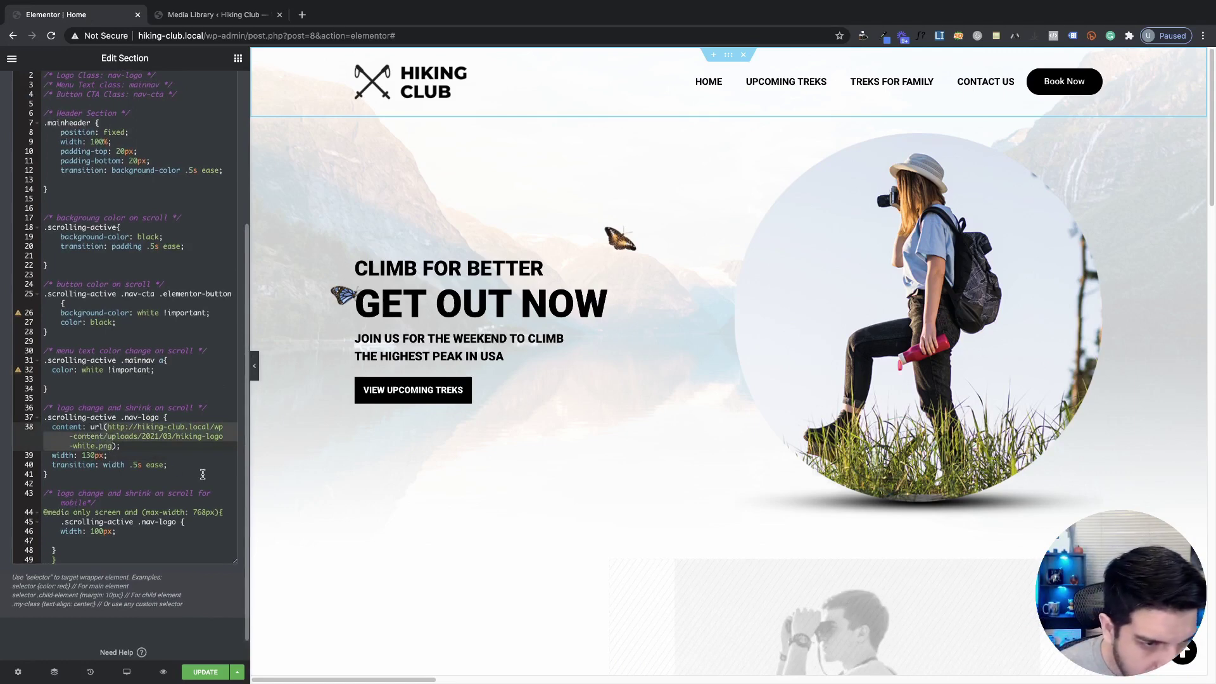
key("BackSpace")
key("ctrl+v")
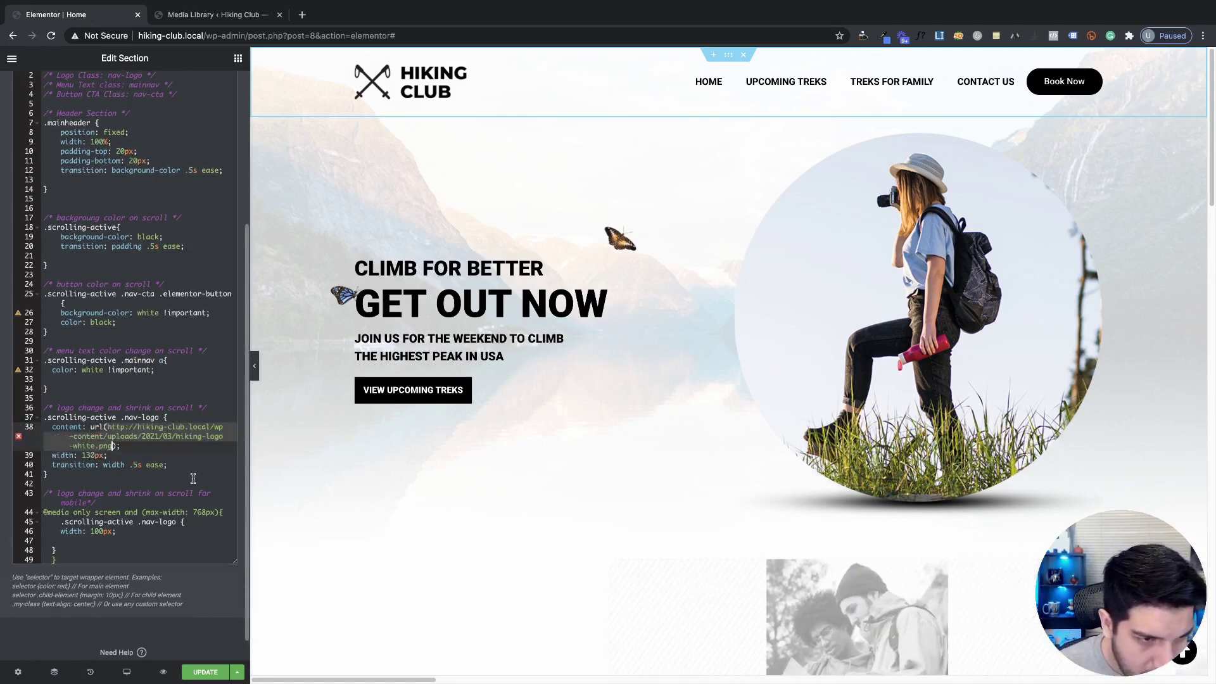
left_click(112, 447)
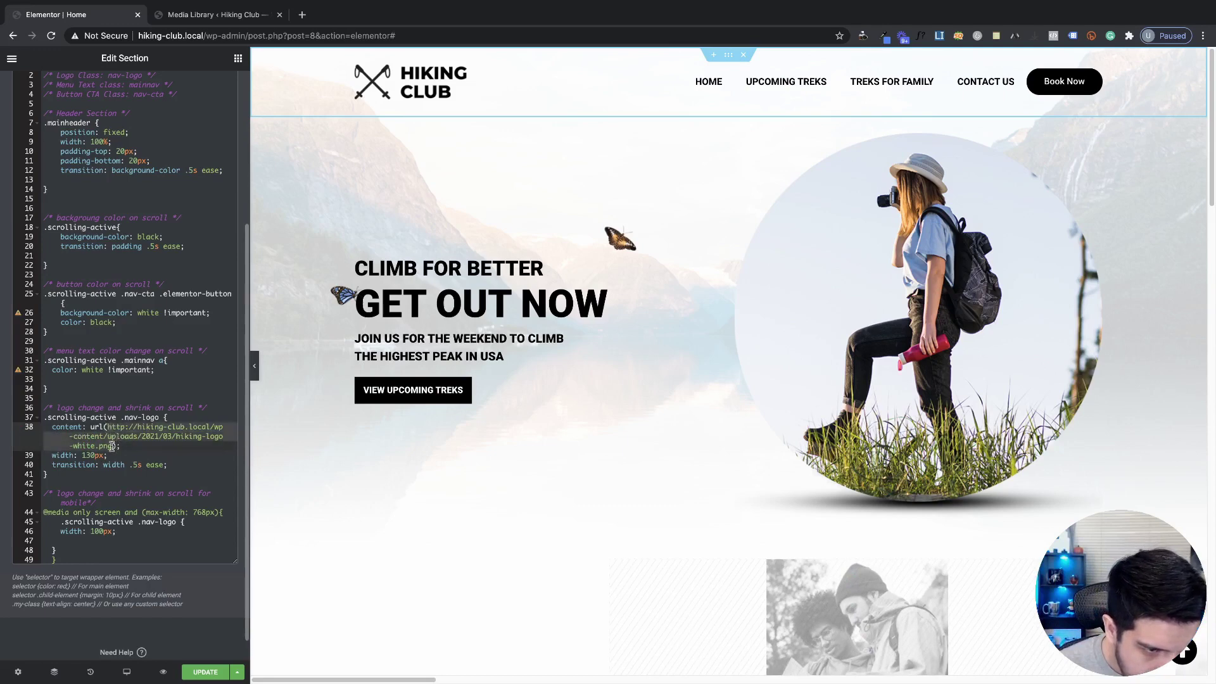
key("ctrl+z")
key("ctrl+z")
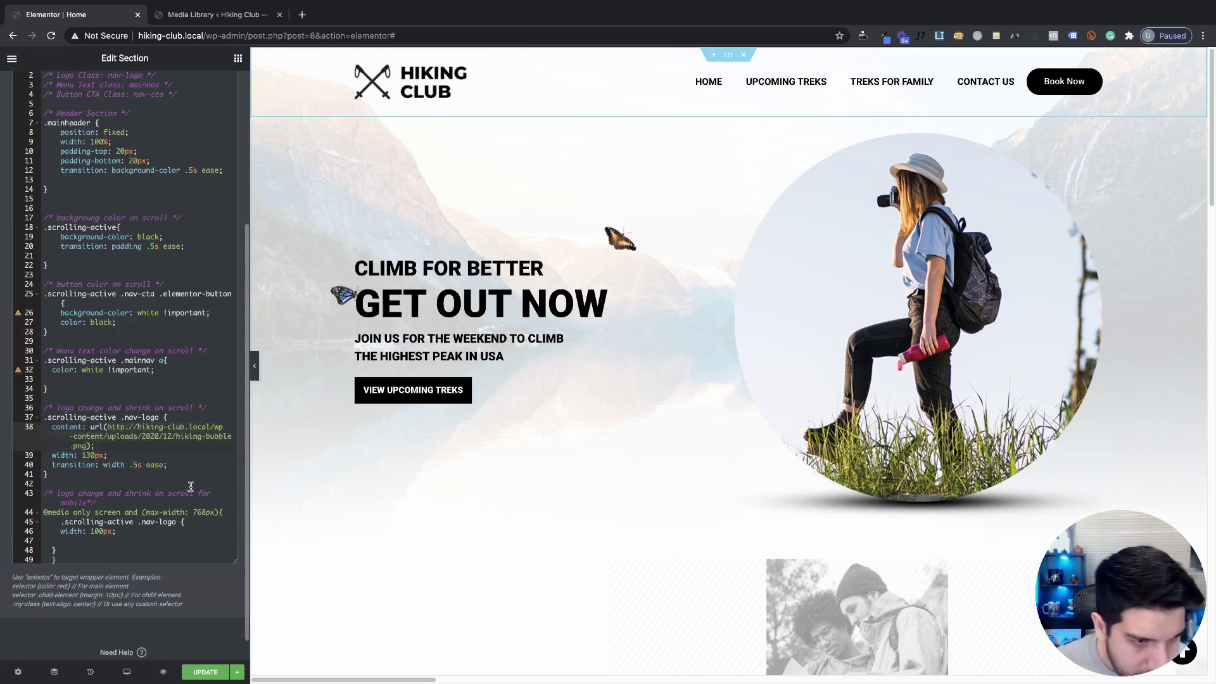
scroll(549, 461, "down", 10)
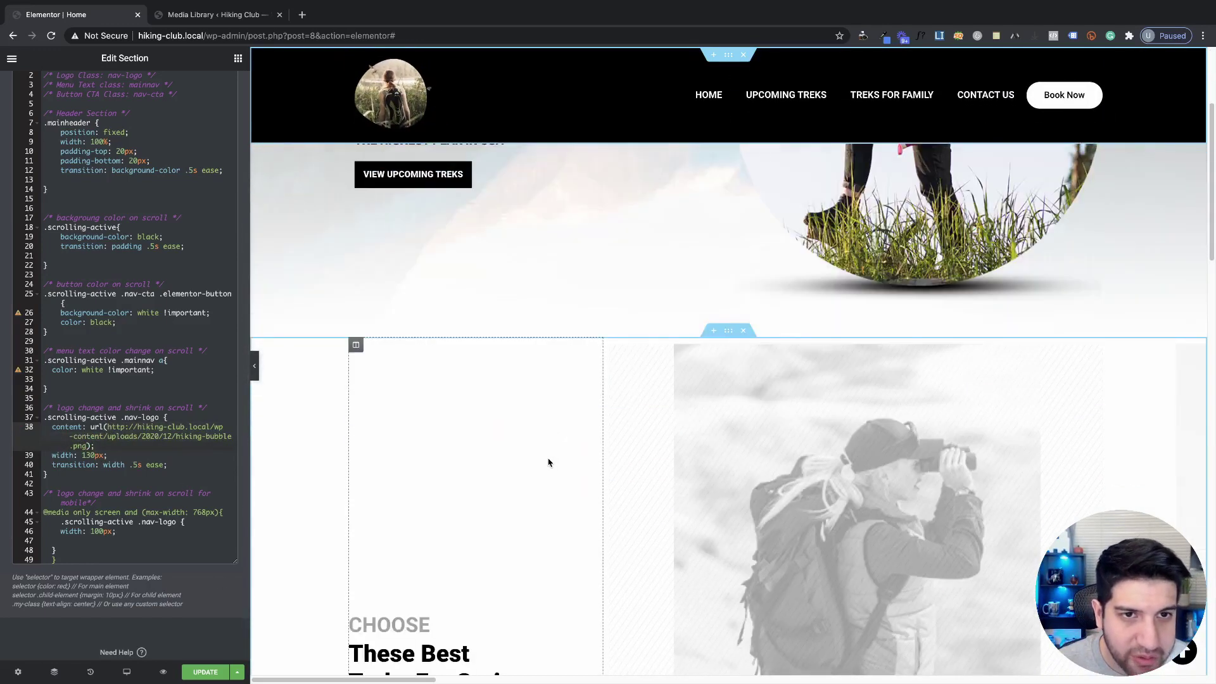
scroll(549, 462, "up", 10)
scroll(550, 466, "down", 5)
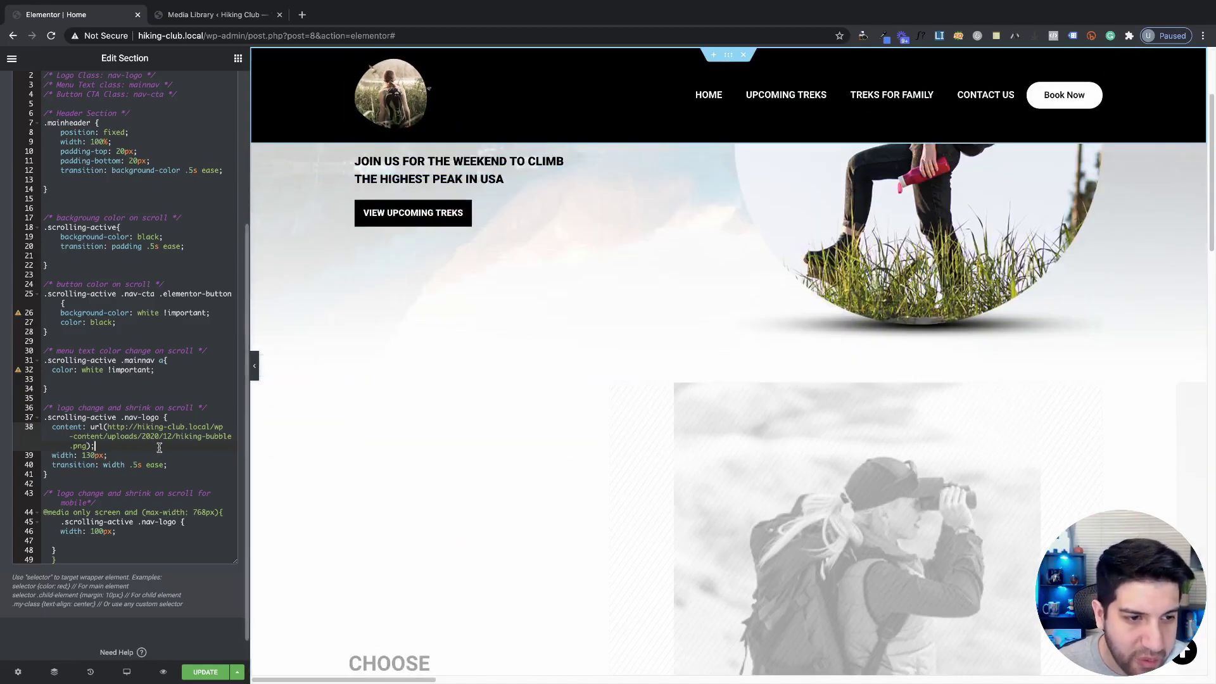
Undo the hiking-bubble URL replacement, close that image's attachment details in the Media Library and return to the Elementor tab.
key("ctrl+z")
scroll(445, 307, "up", 3)
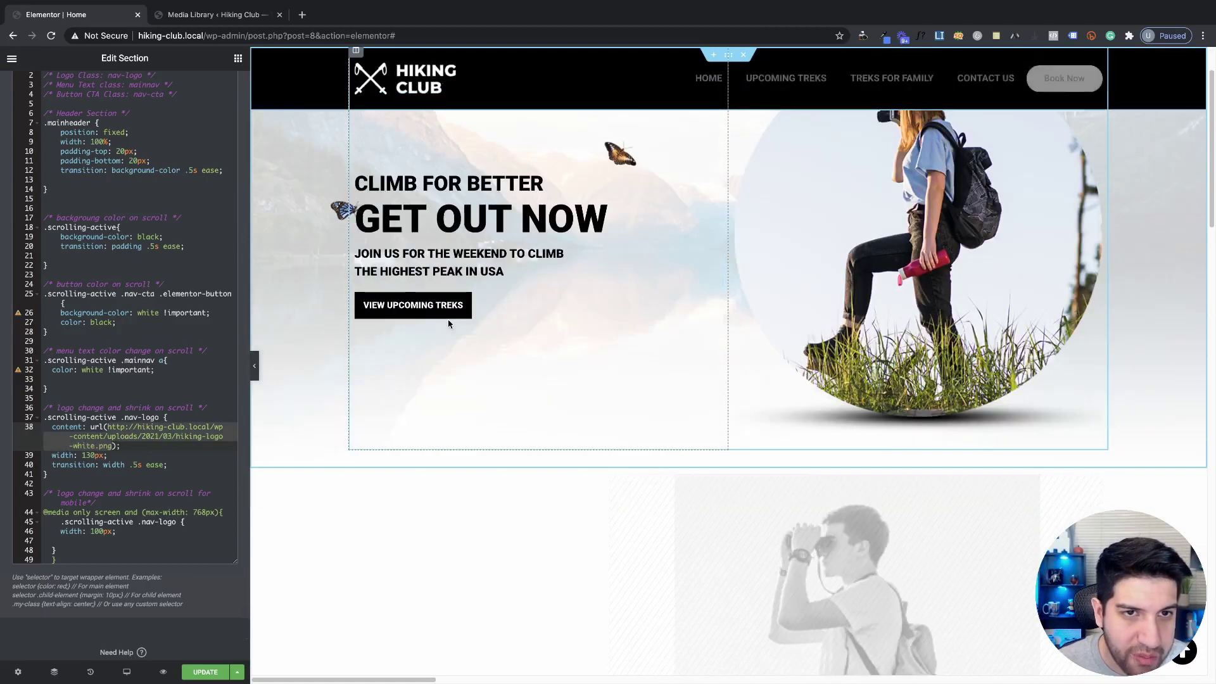
left_click(217, 14)
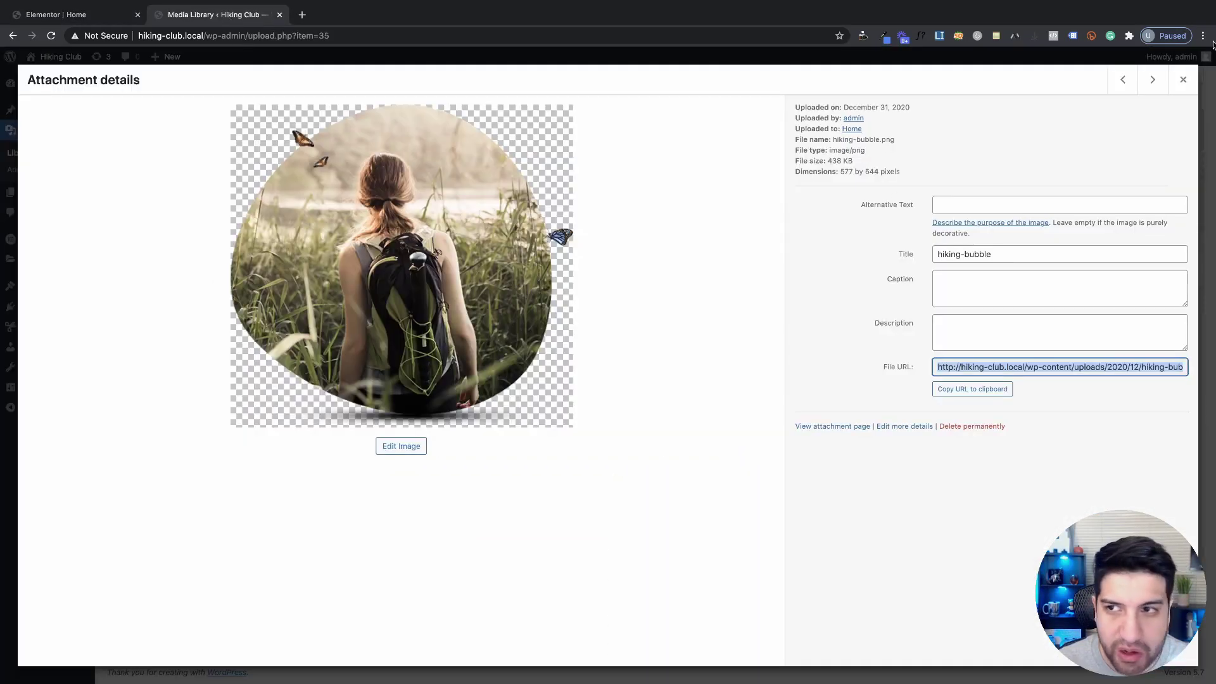
left_click(1183, 79)
key("ctrl+shift+Tab")
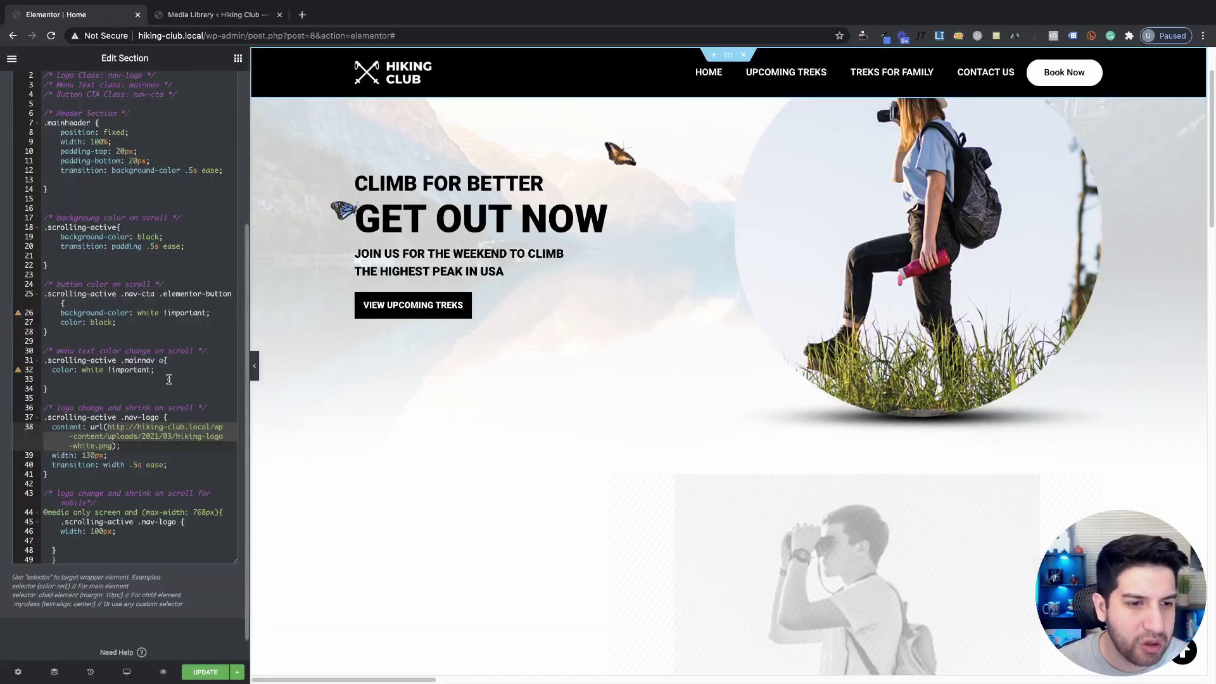
Examine how the header logo changes and shrinks when the page scrolls away from the top and back.
left_click(155, 448)
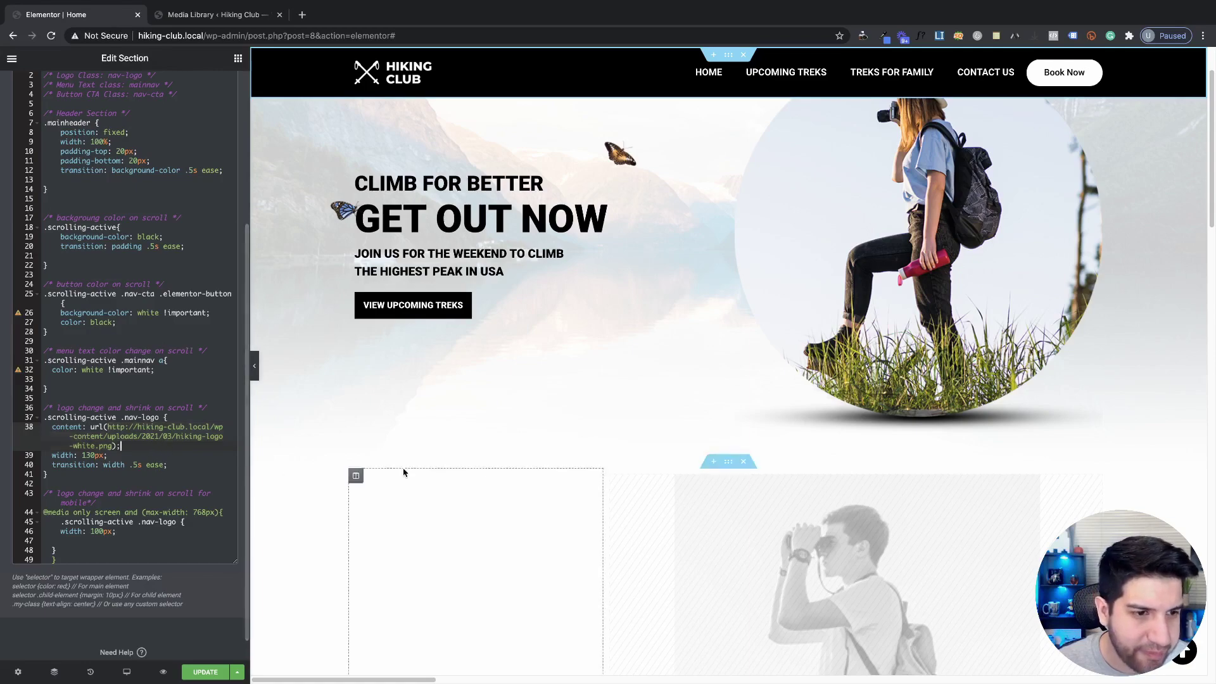
scroll(488, 456, "down", 1)
scroll(484, 456, "up", 3)
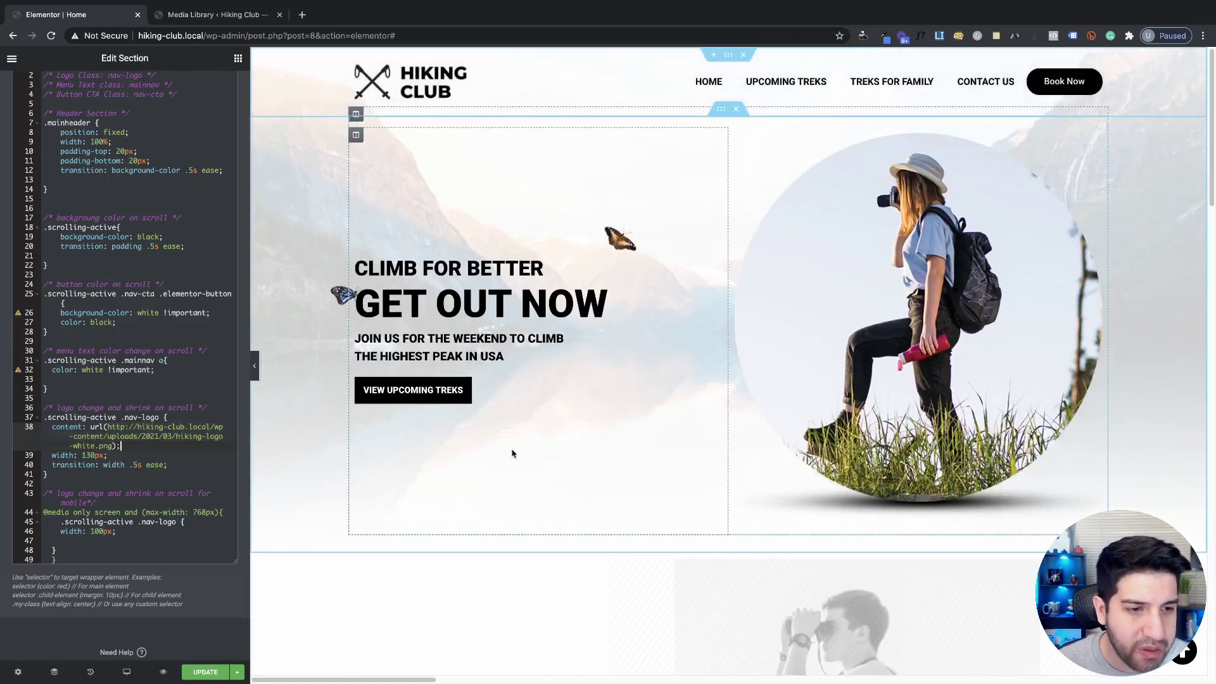
scroll(516, 452, "down", 1)
scroll(519, 451, "up", 2)
scroll(523, 452, "down", 1)
scroll(529, 454, "up", 2)
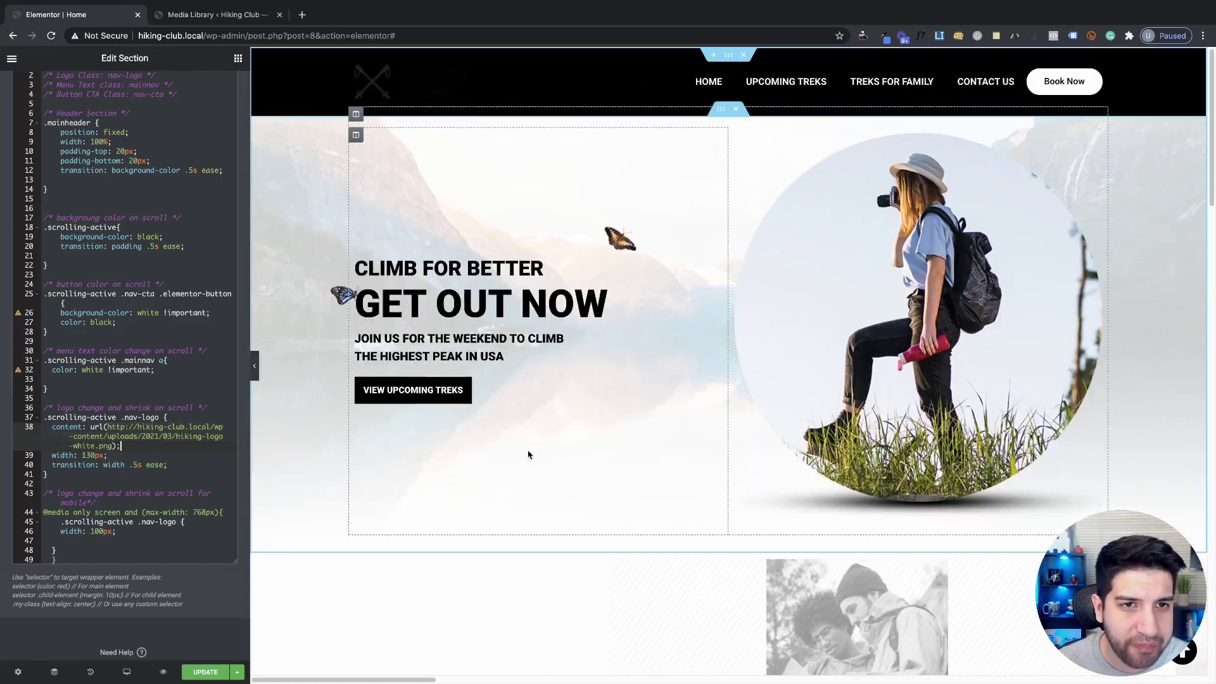
scroll(529, 453, "down", 1)
scroll(530, 453, "up", 2)
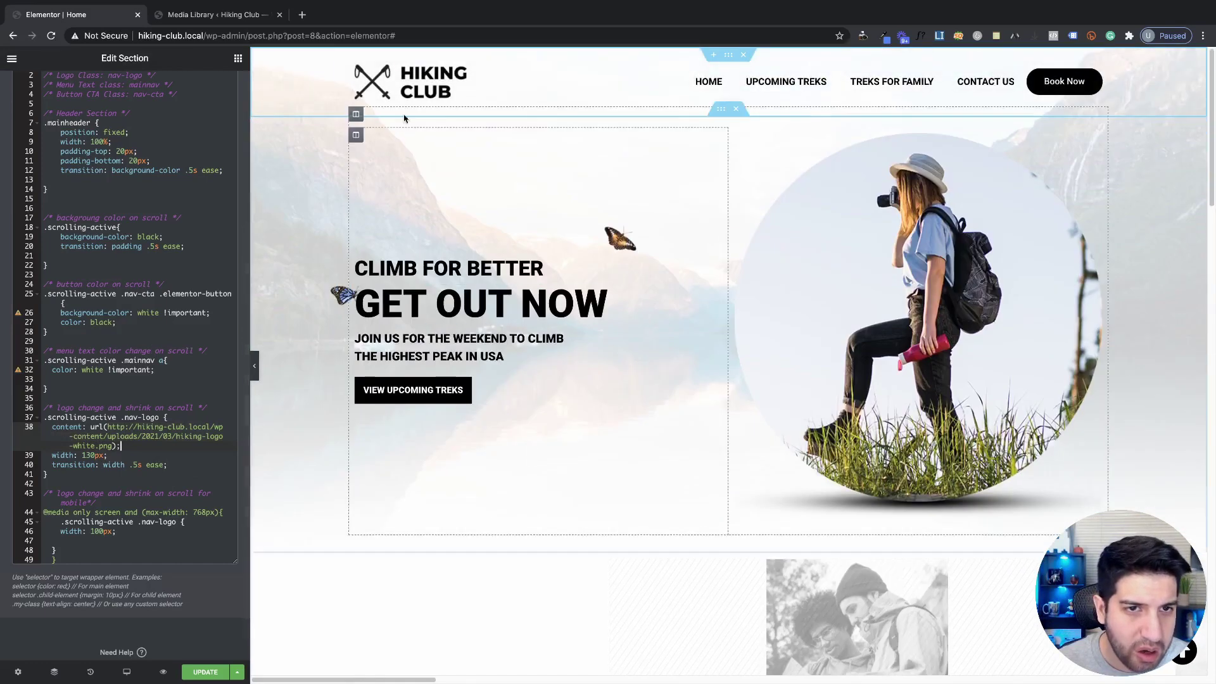
Set the width in the .scrolling-active .nav-logo rule to 400px and check the logo size on scroll.
left_click(111, 456)
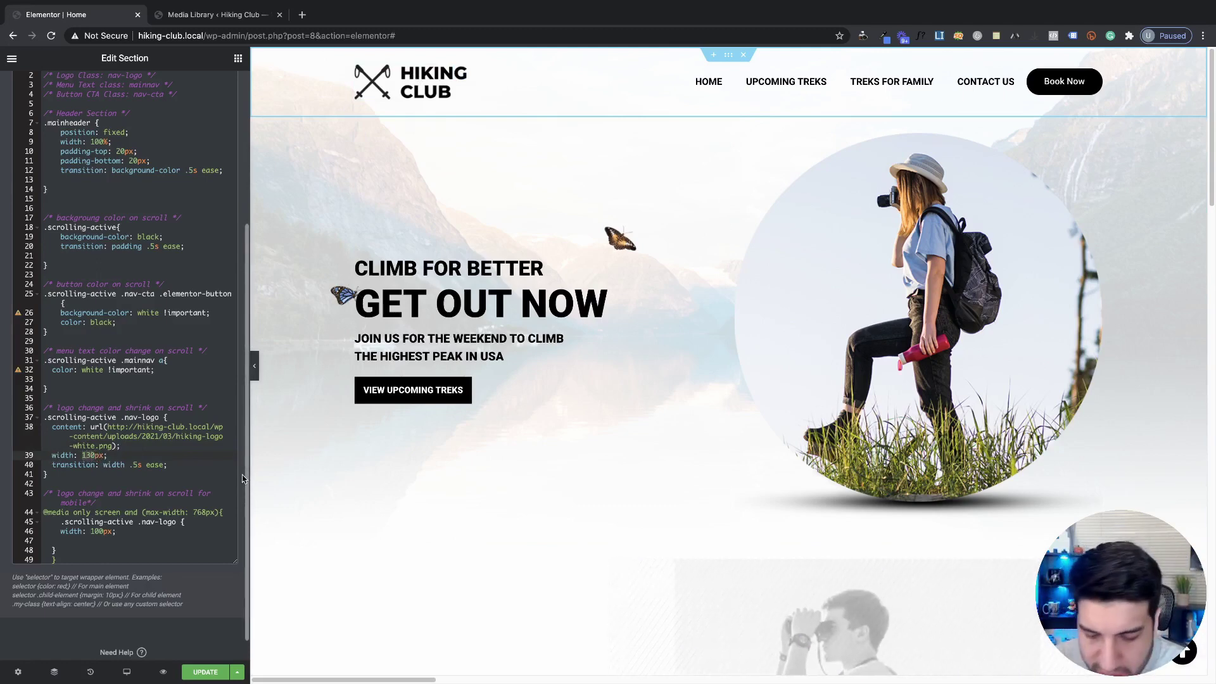
type("400")
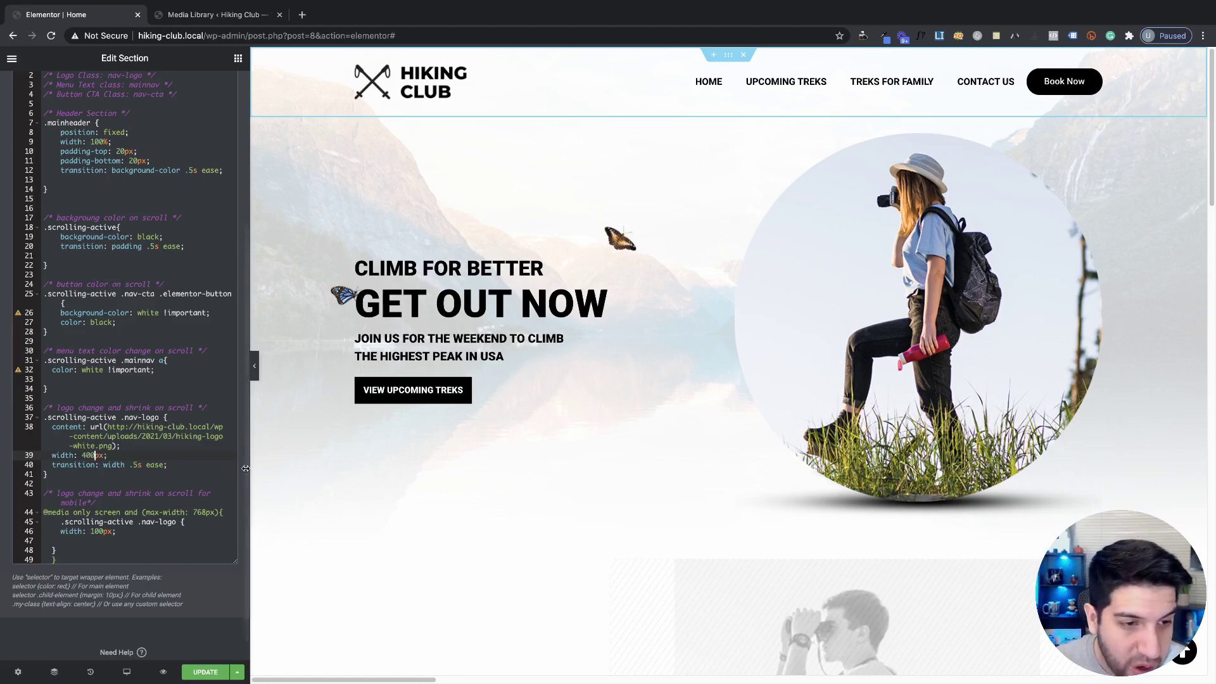
left_click(181, 465)
scroll(479, 447, "down", 3)
scroll(479, 447, "up", 2)
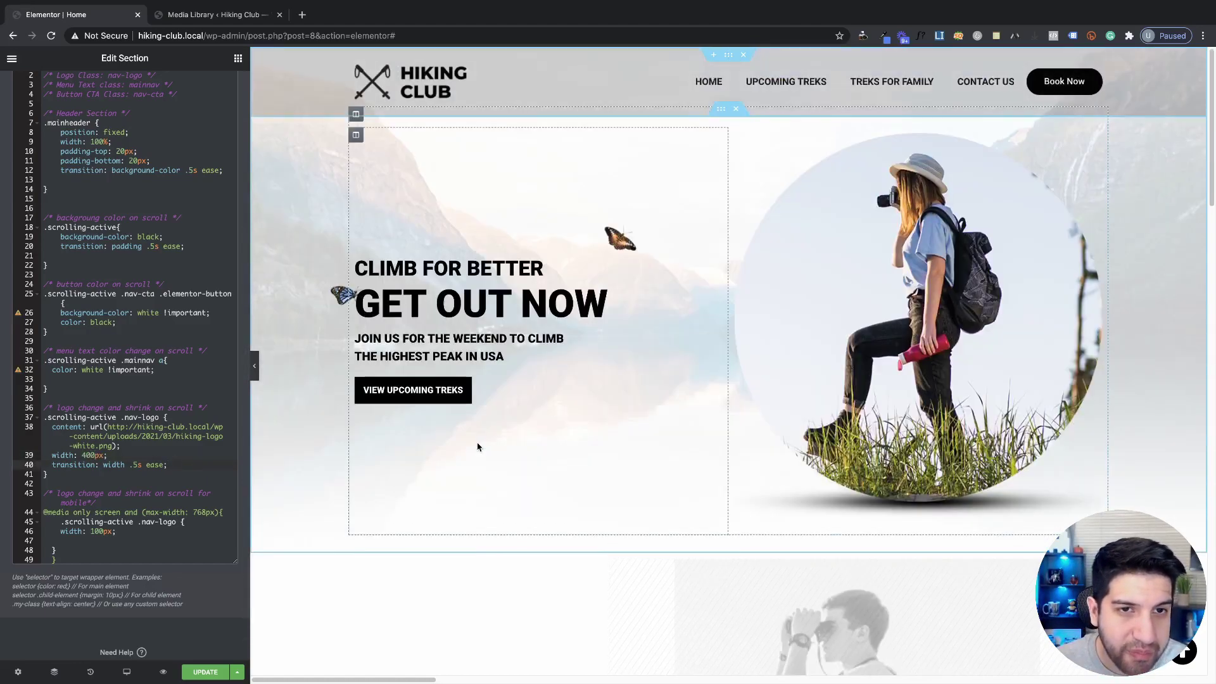
scroll(478, 446, "down", 1)
scroll(478, 446, "up", 1)
scroll(476, 447, "down", 2)
scroll(477, 447, "up", 2)
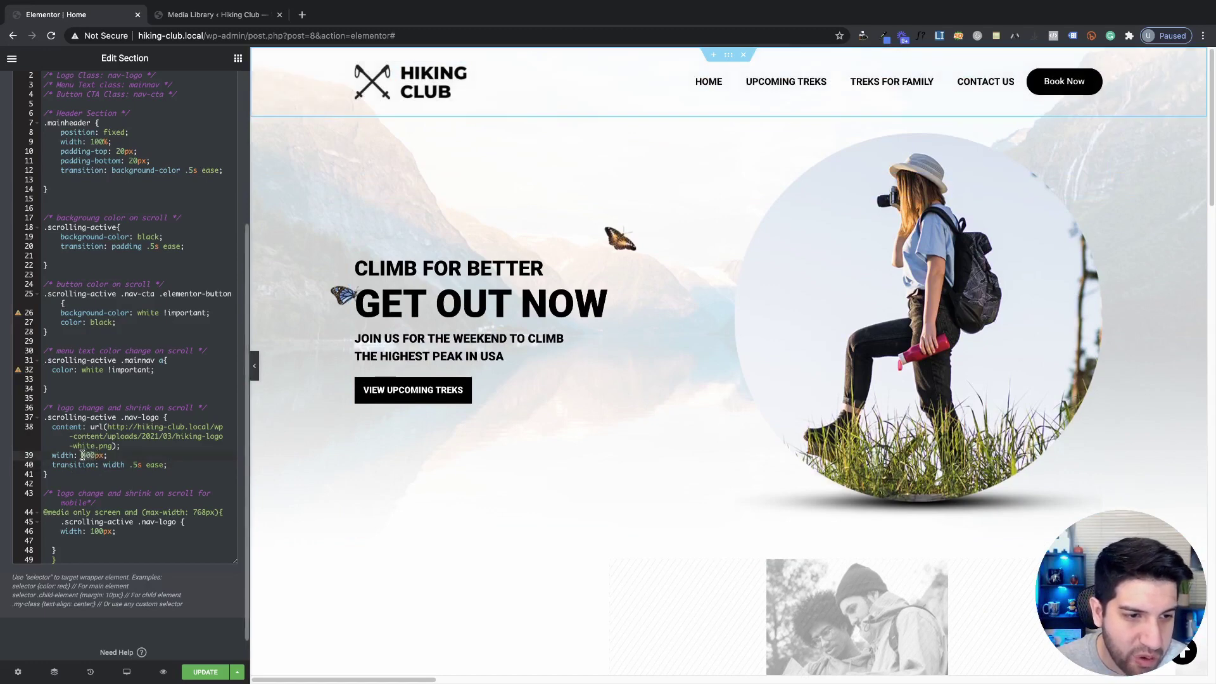
Set the .scrolling-active .nav-logo width to 700px and check the header on scroll.
type("700")
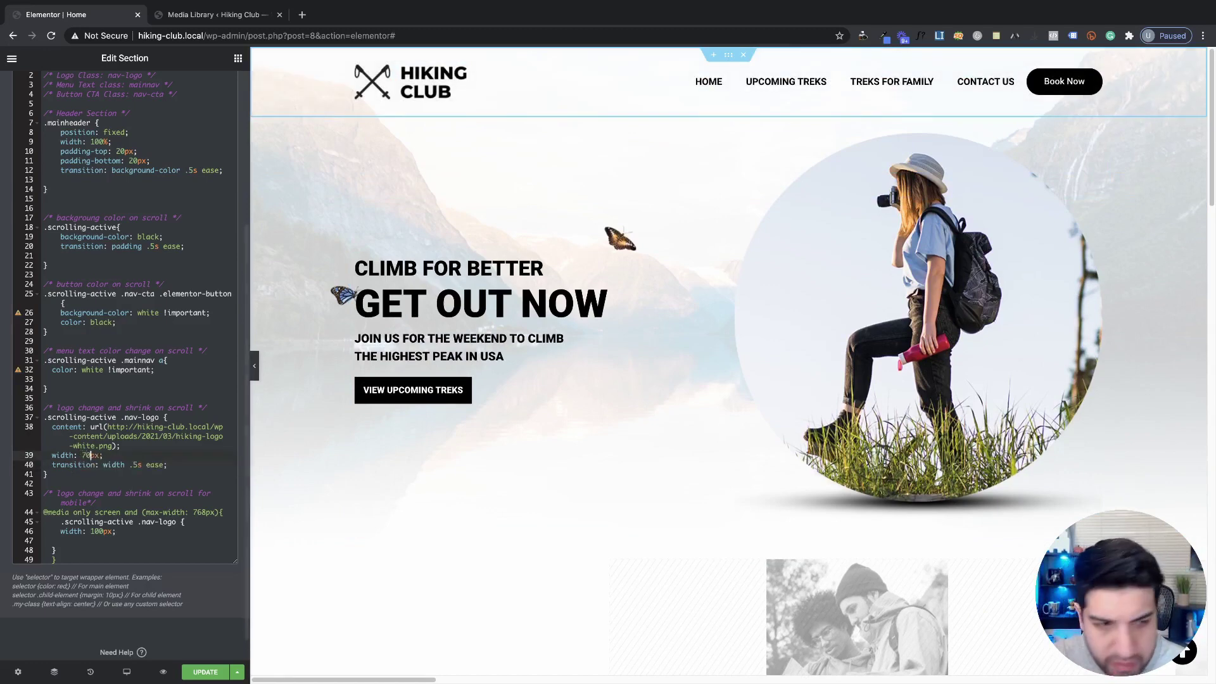
scroll(447, 410, "down", 1)
scroll(342, 434, "up", 1)
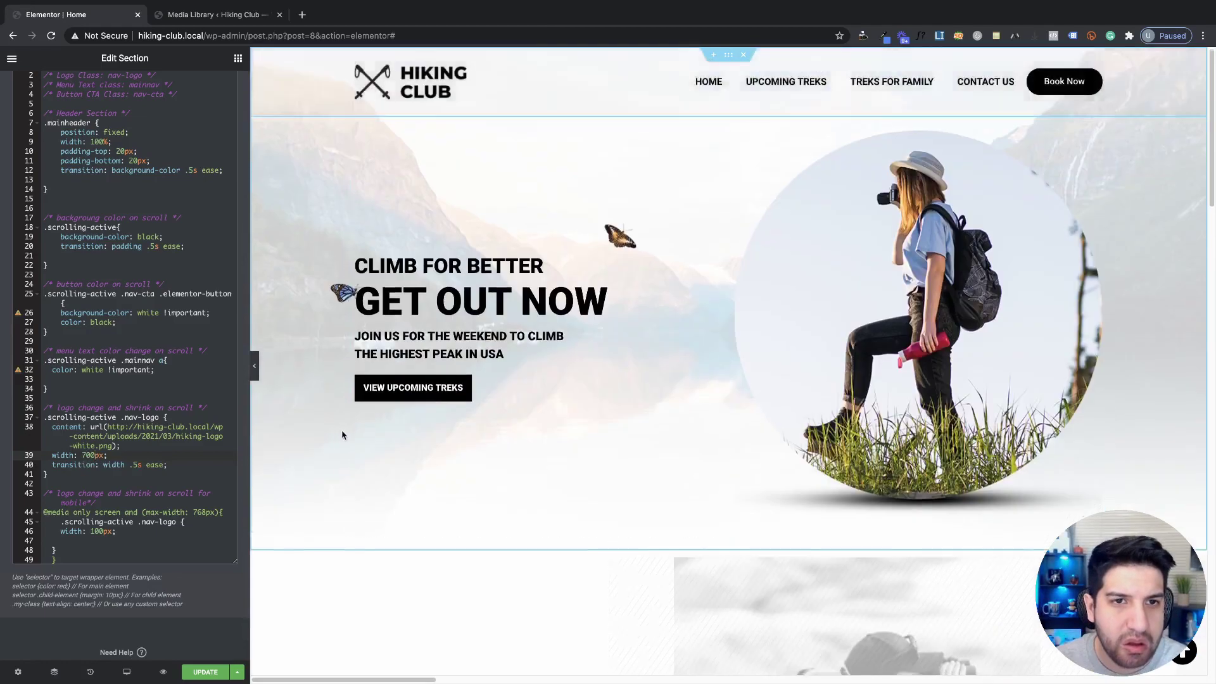
scroll(372, 432, "down", 1)
scroll(370, 437, "up", 1)
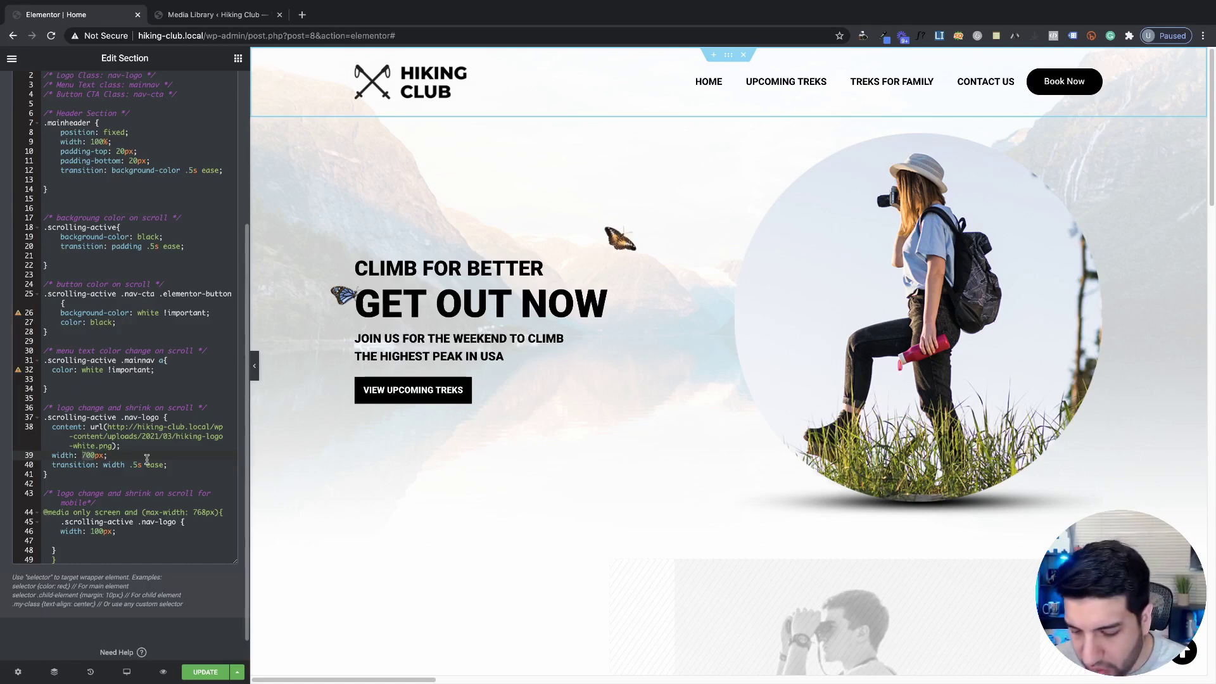
Set the .scrolling-active .nav-logo width to 20px and check how small the logo gets on scroll.
type("2")
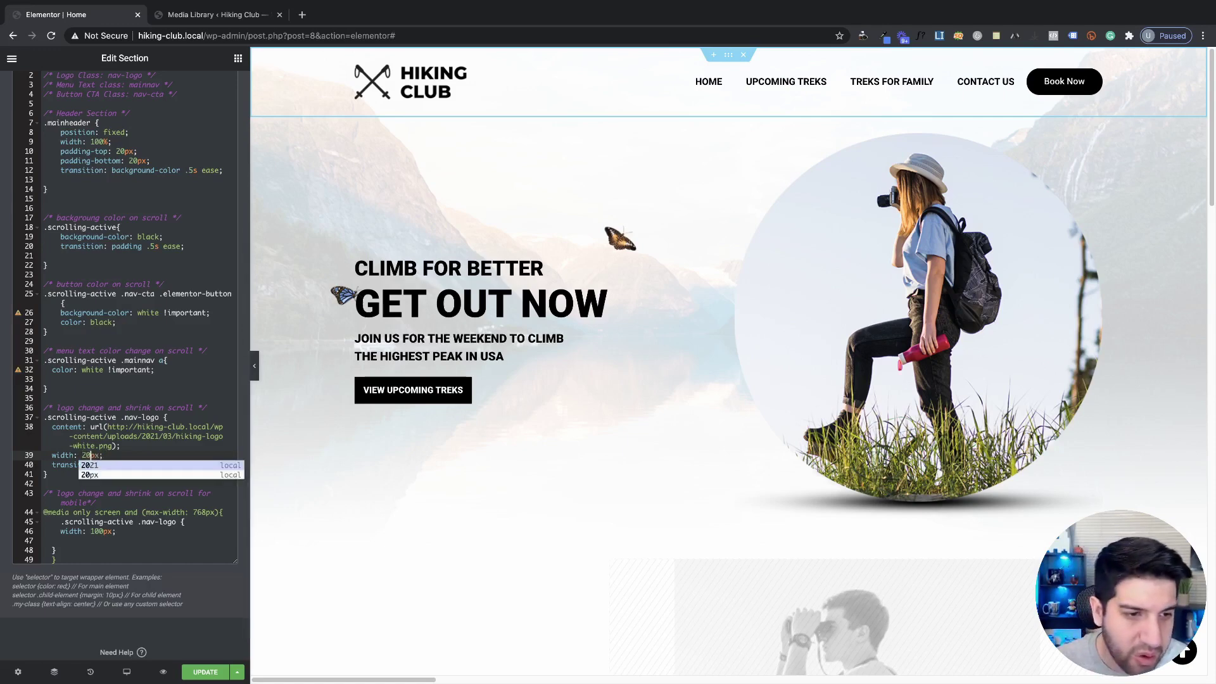
type("0")
left_click(182, 427)
scroll(437, 396, "down", 2)
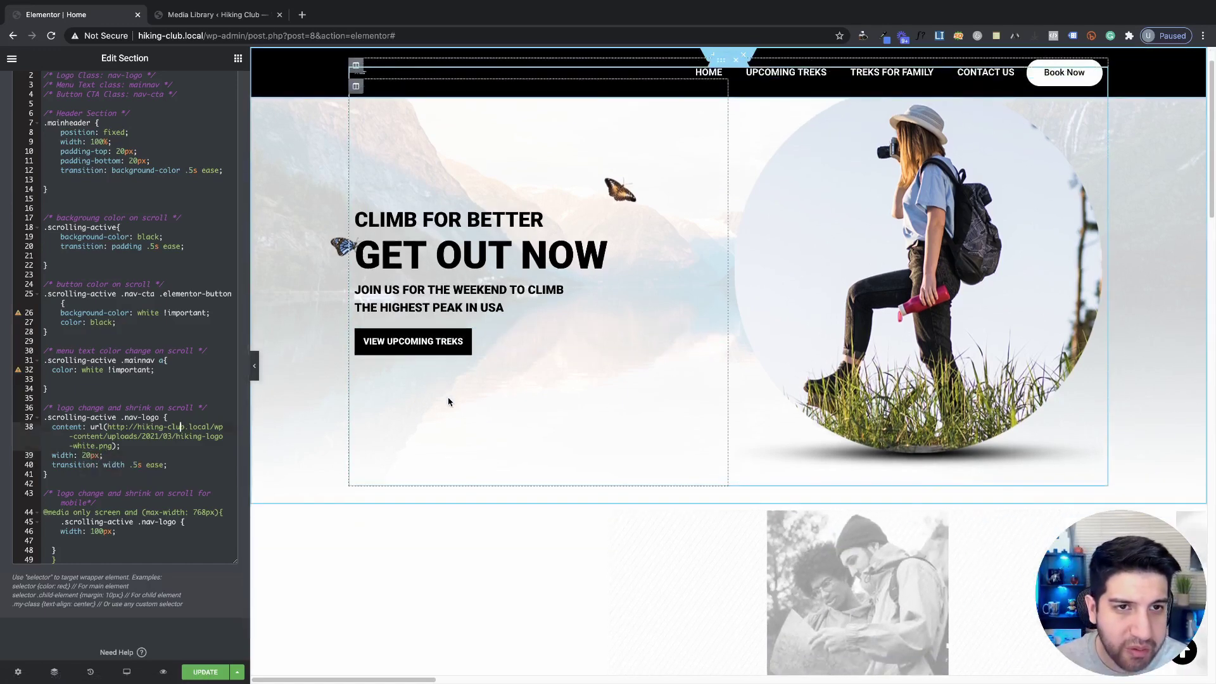
scroll(448, 402, "down", 3)
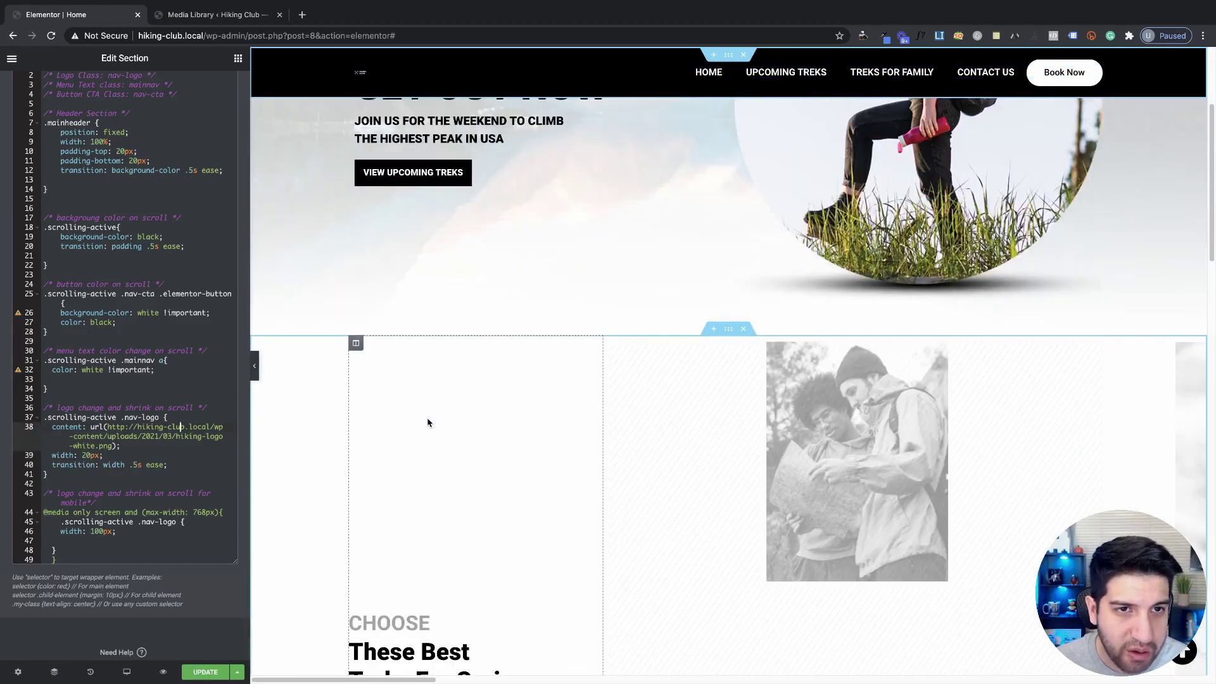
Undo the trial logo width so the .scrolling-active .nav-logo rule uses 130px, and check the logo on scroll.
scroll(426, 420, "up", 1)
left_click(174, 469)
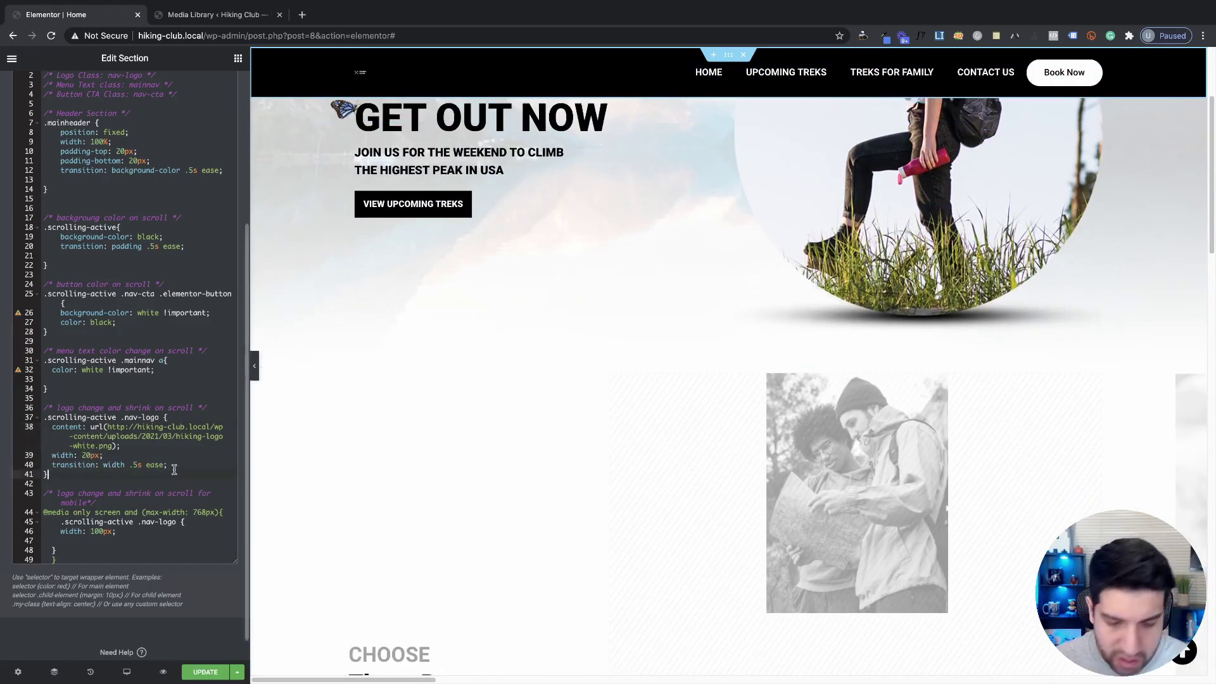
key("ctrl+z")
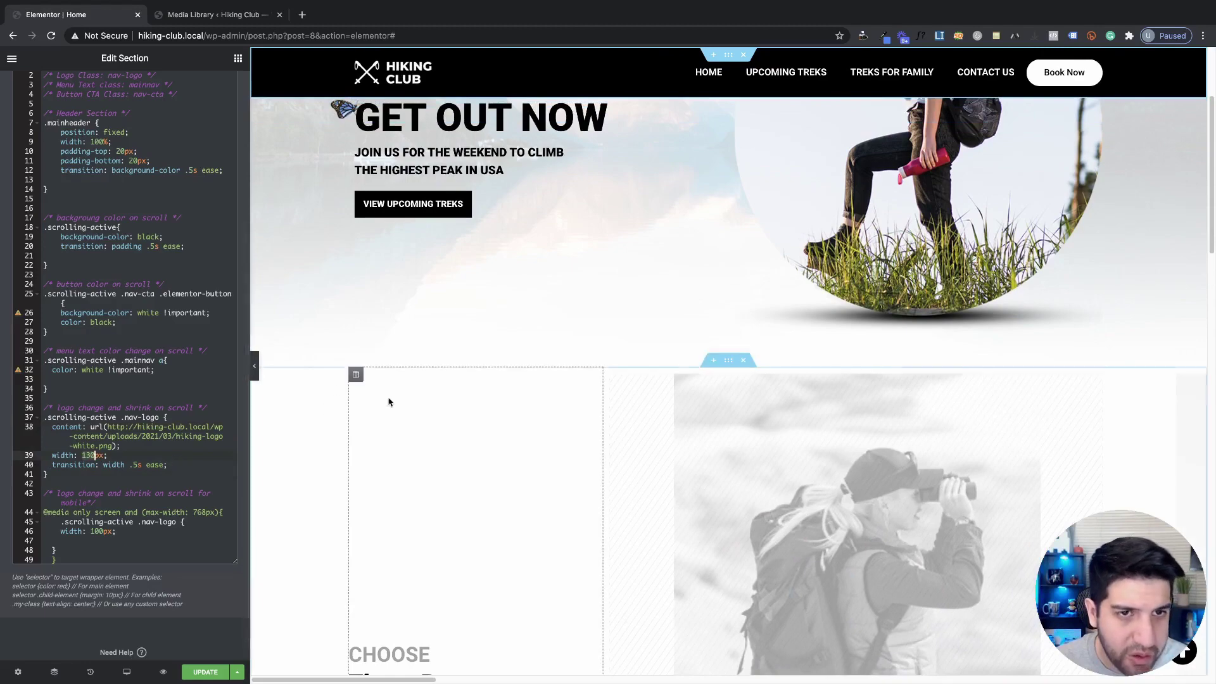
scroll(546, 374, "up", 3)
scroll(514, 376, "down", 2)
scroll(513, 376, "up", 2)
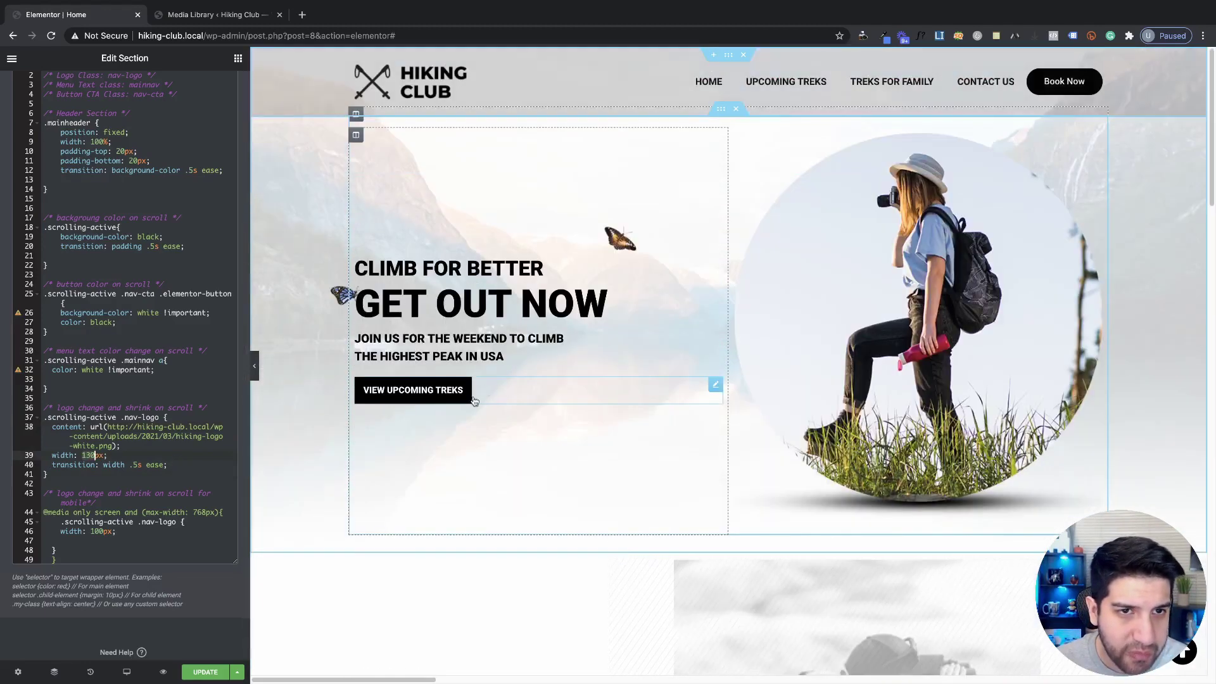
scroll(454, 403, "down", 2)
Examine how the transition: width .5s ease line animates the header logo when the page scrolls away from the top and back.
left_click(103, 456)
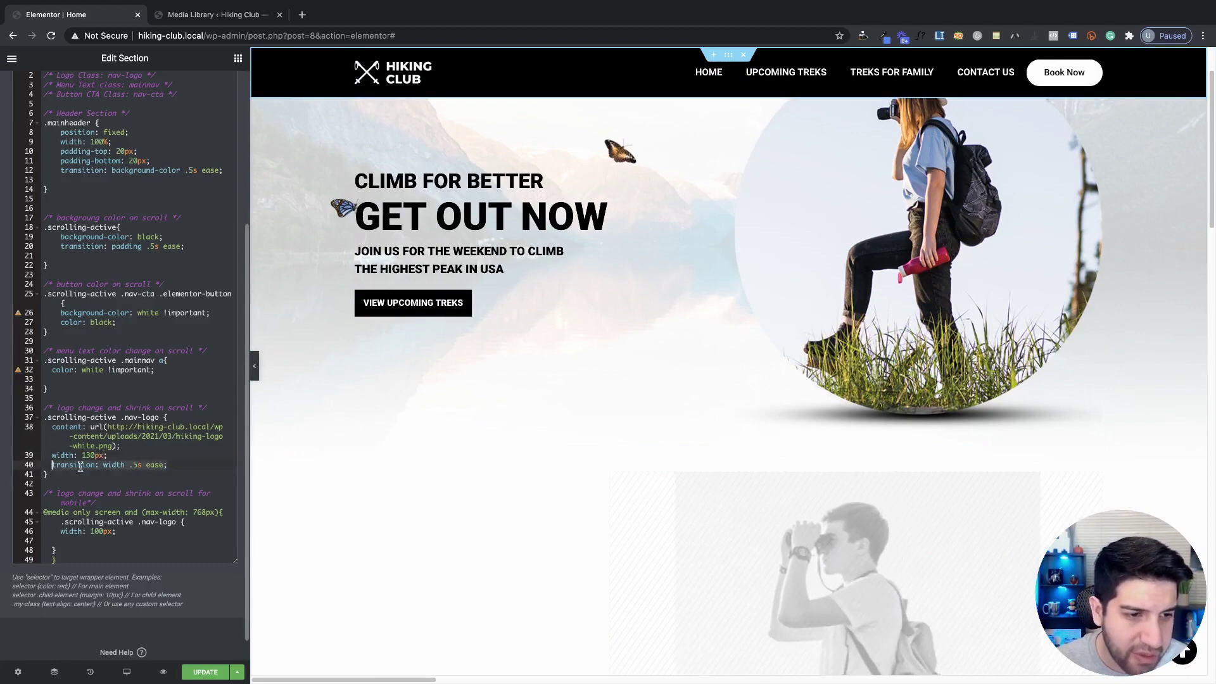
scroll(451, 467, "down", 1)
scroll(453, 466, "up", 3)
scroll(453, 457, "down", 1)
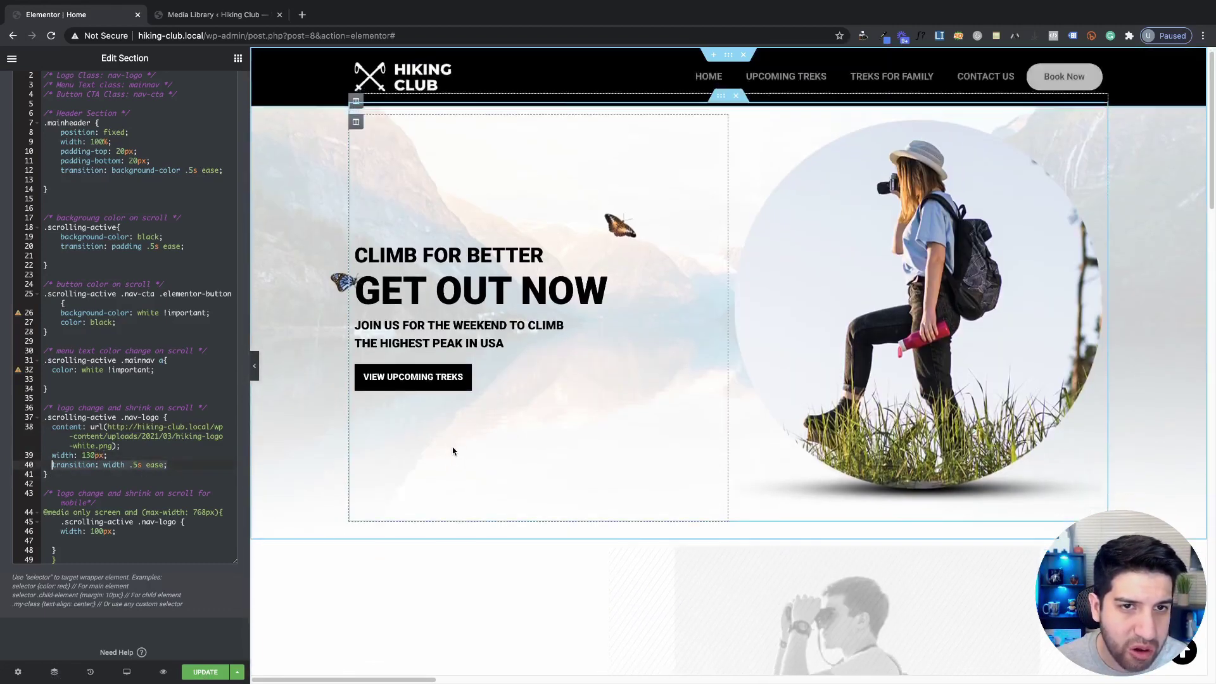
scroll(453, 448, "up", 2)
scroll(481, 451, "down", 1)
scroll(480, 451, "down", 1)
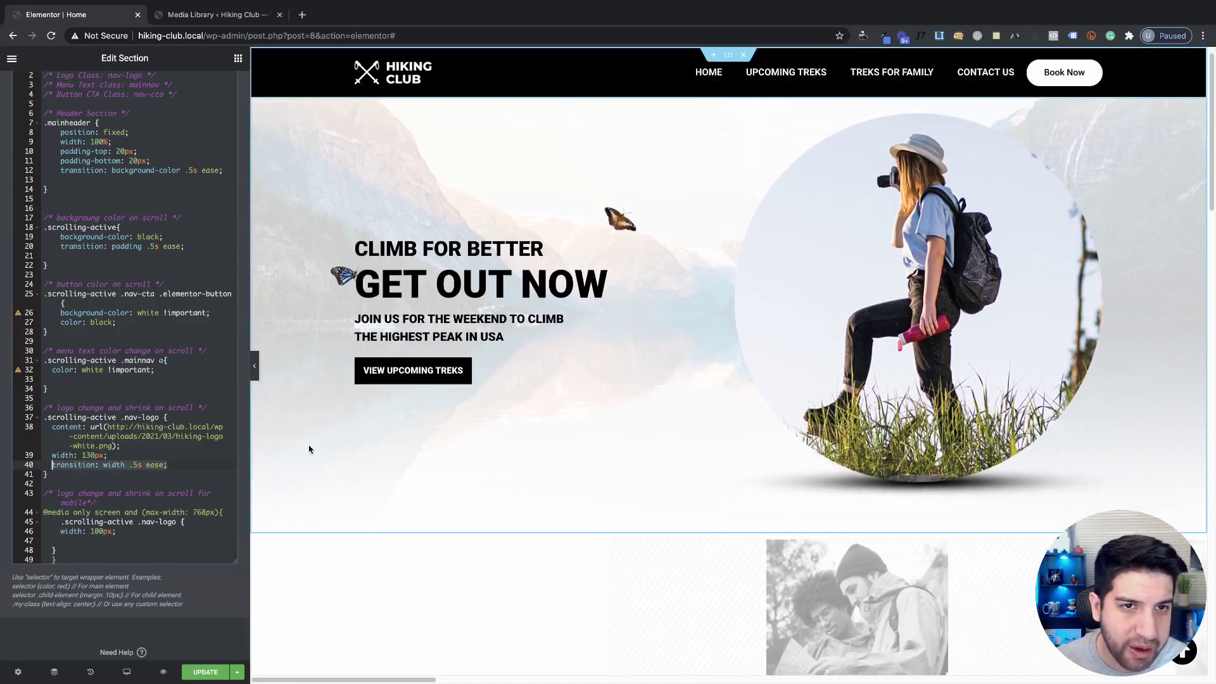
scroll(513, 469, "up", 2)
scroll(444, 467, "down", 1)
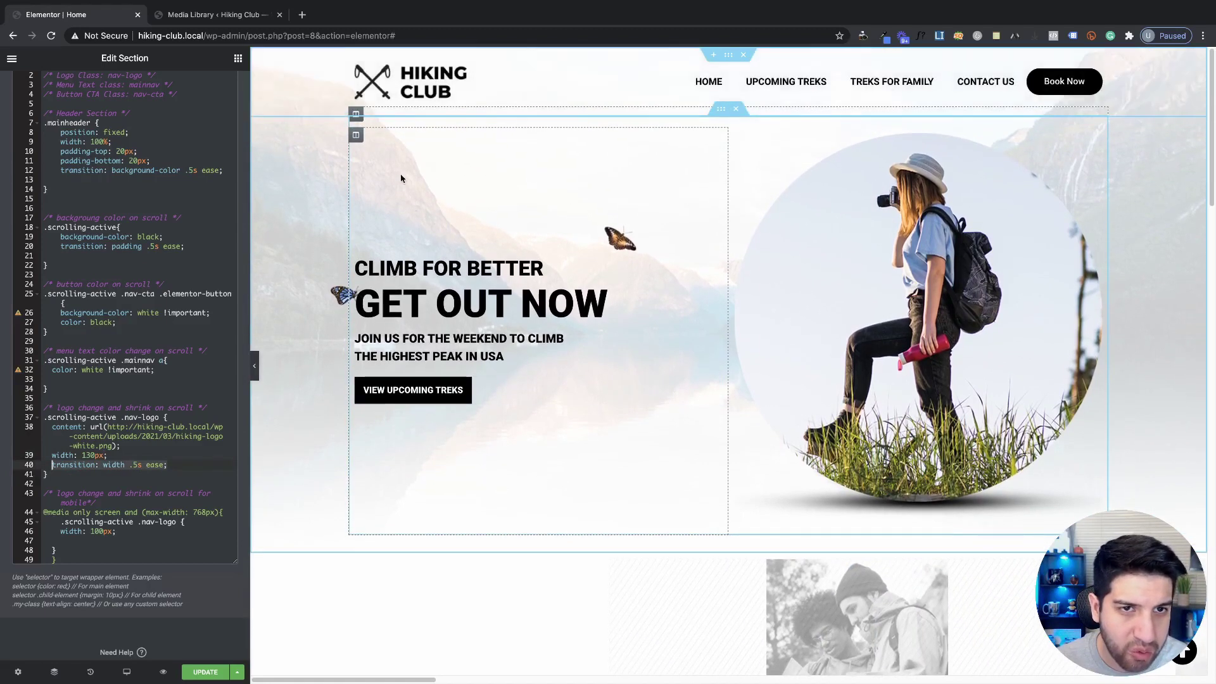
scroll(474, 285, "down", 1)
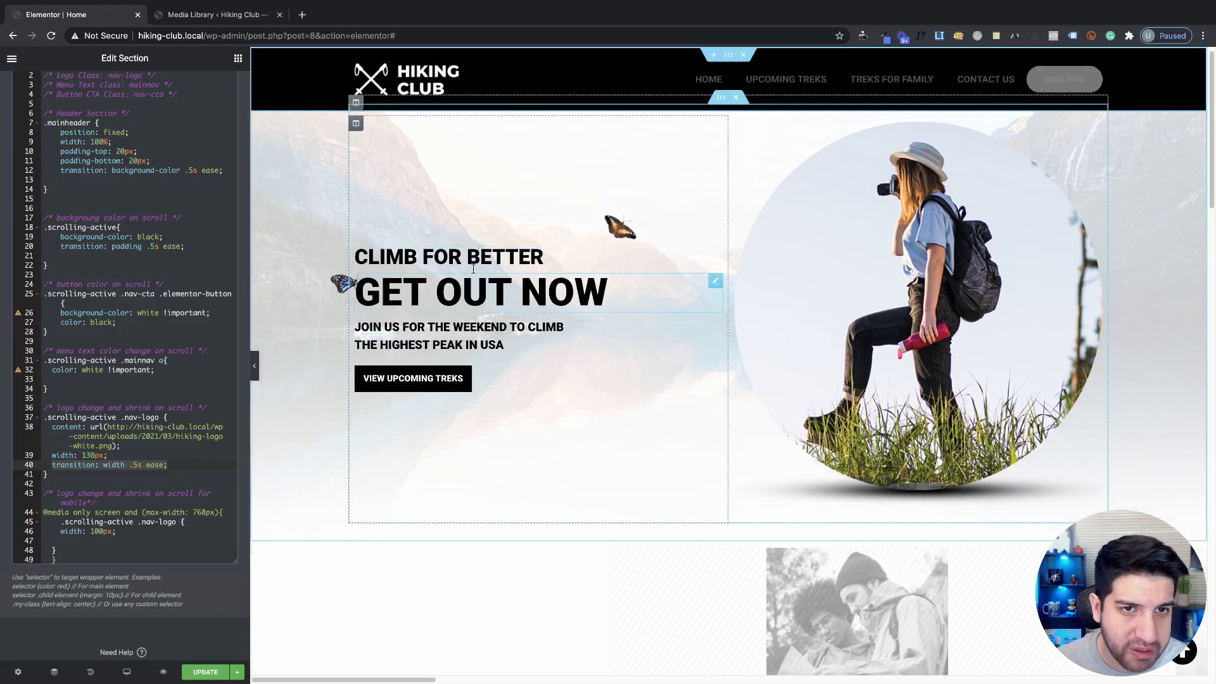
Remove the transition line from the .scrolling-active .nav-logo rule and check the logo change on scroll.
left_click(54, 466)
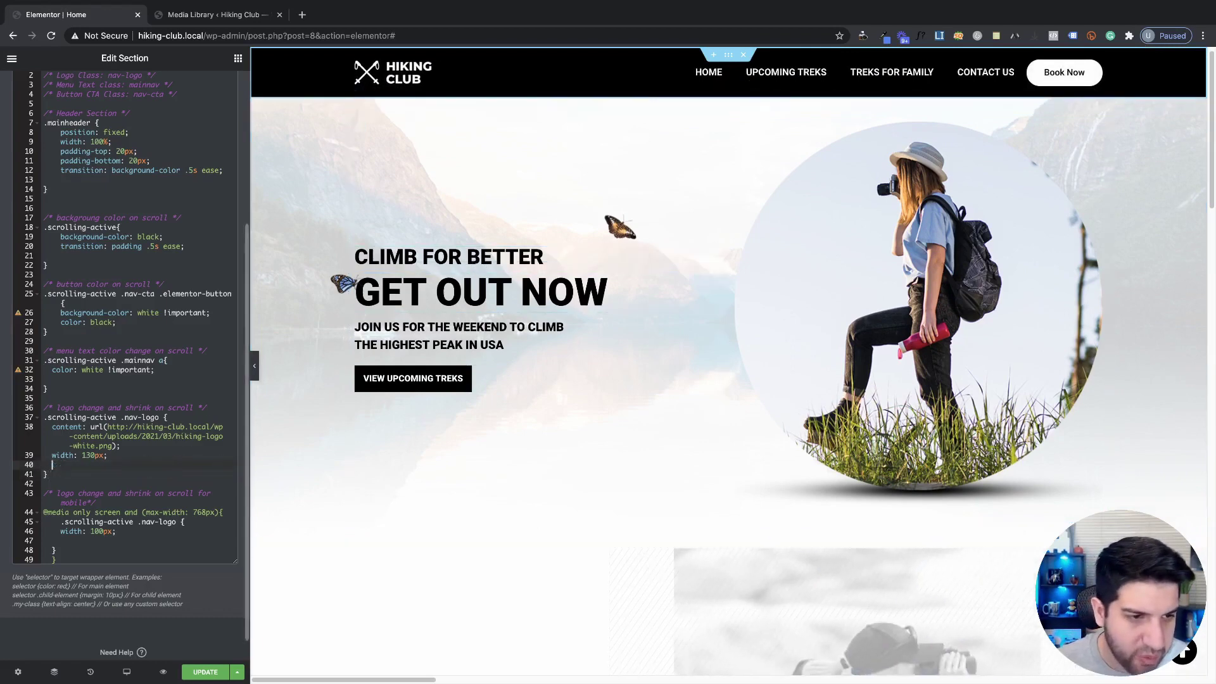
scroll(513, 389, "up", 1)
scroll(513, 388, "down", 1)
scroll(513, 389, "up", 1)
scroll(515, 393, "down", 1)
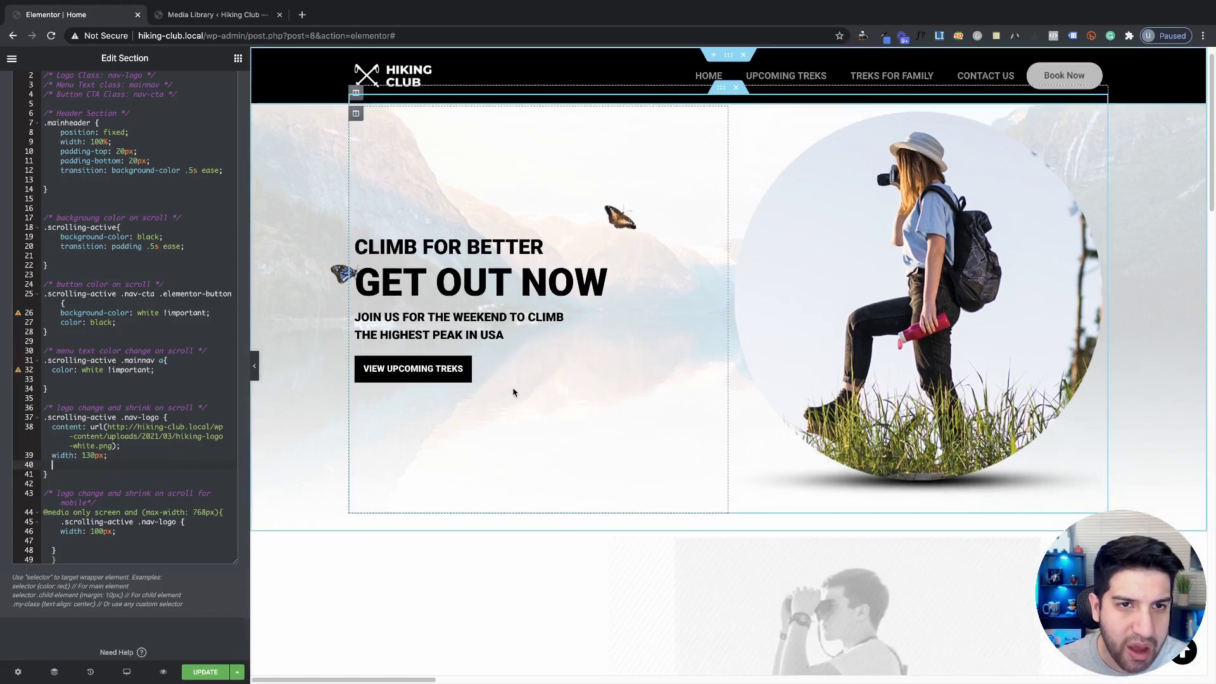
scroll(513, 393, "up", 1)
Restore the transition: width .5s ease line in the .scrolling-active .nav-logo rule and check the logo on scroll.
key("Down")
key("Down")
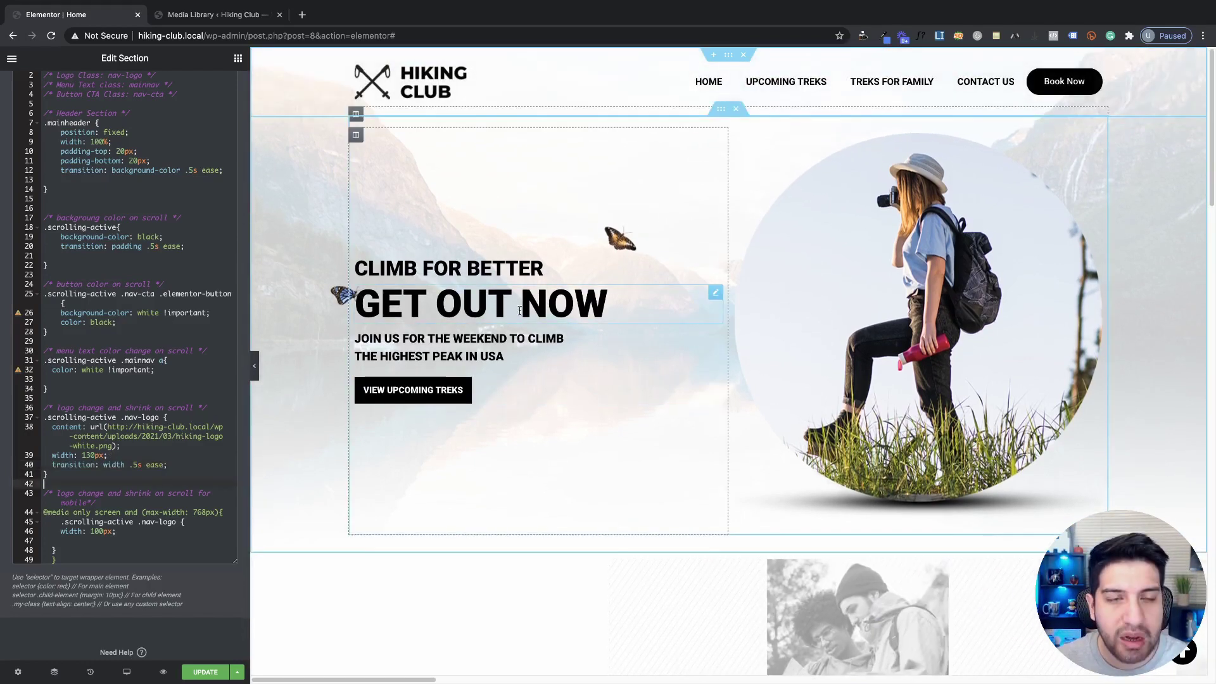
scroll(519, 310, "down", 1)
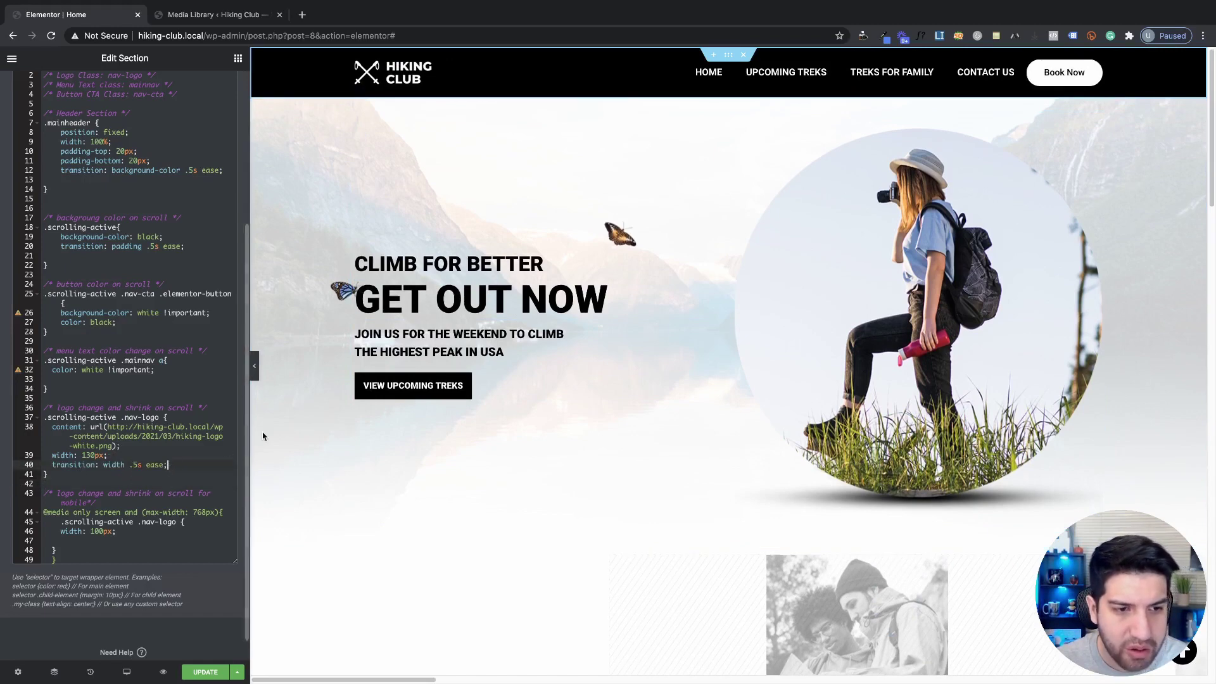
scroll(552, 316, "up", 1)
scroll(551, 320, "down", 1)
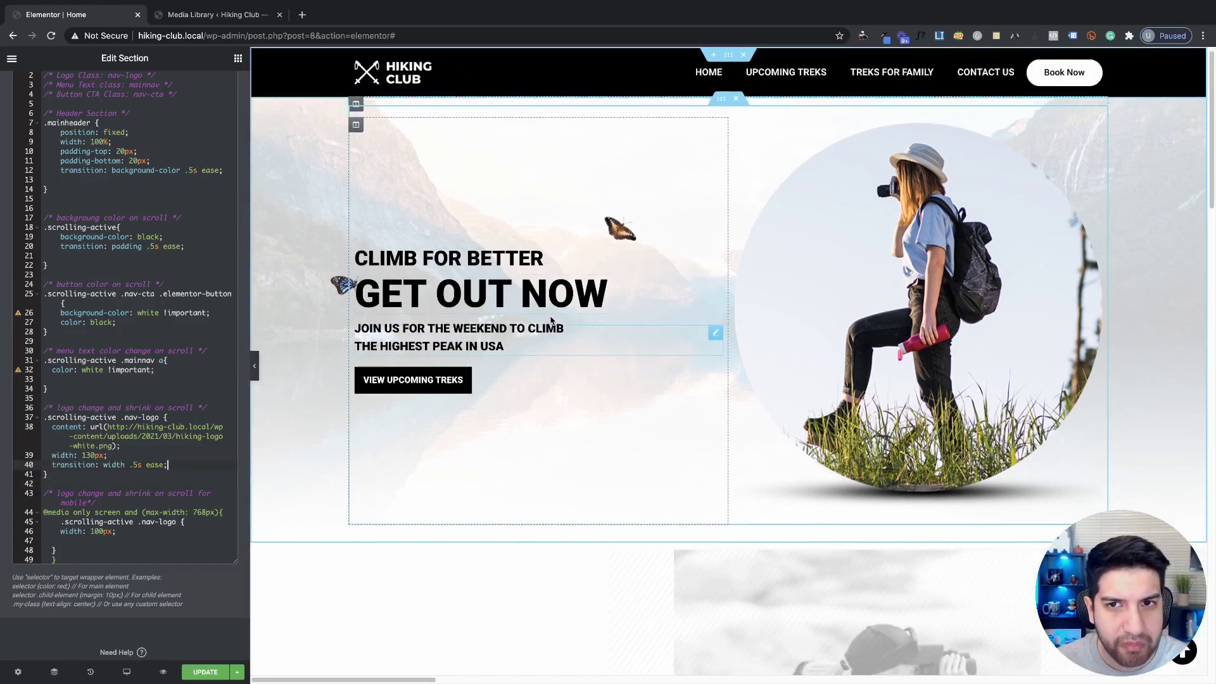
scroll(552, 320, "up", 1)
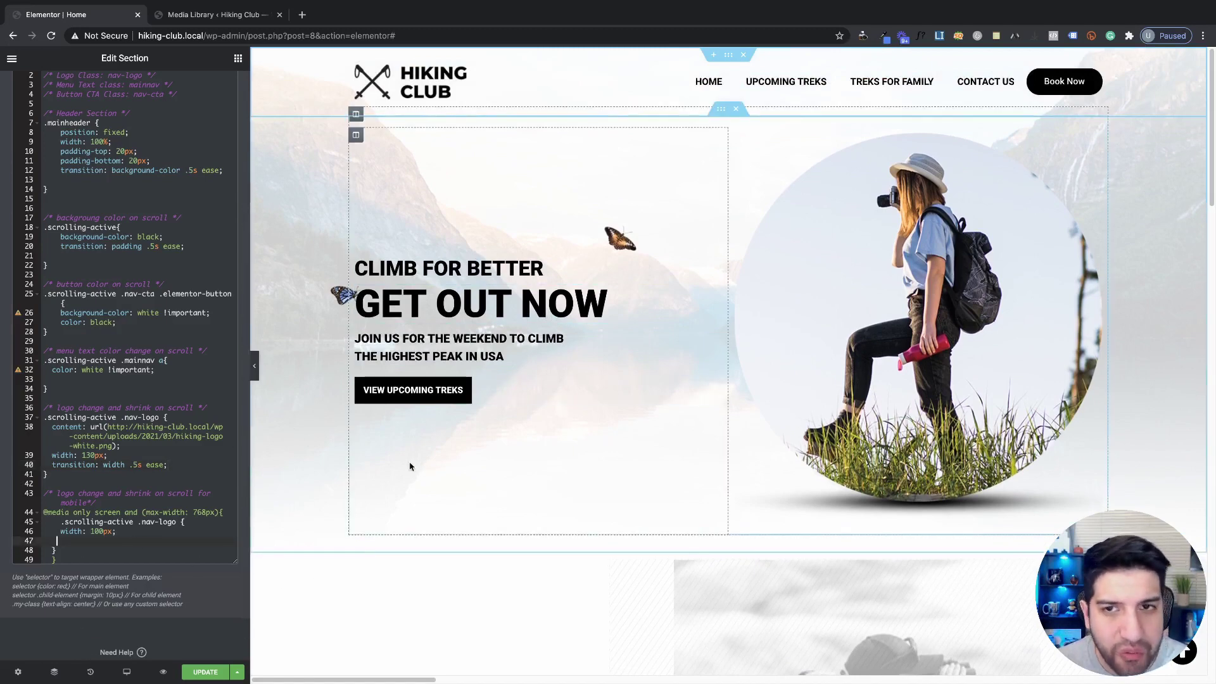
Switch the preview to Tablet and examine how the header background, button and logo change on scroll.
left_click(126, 671)
left_click(120, 624)
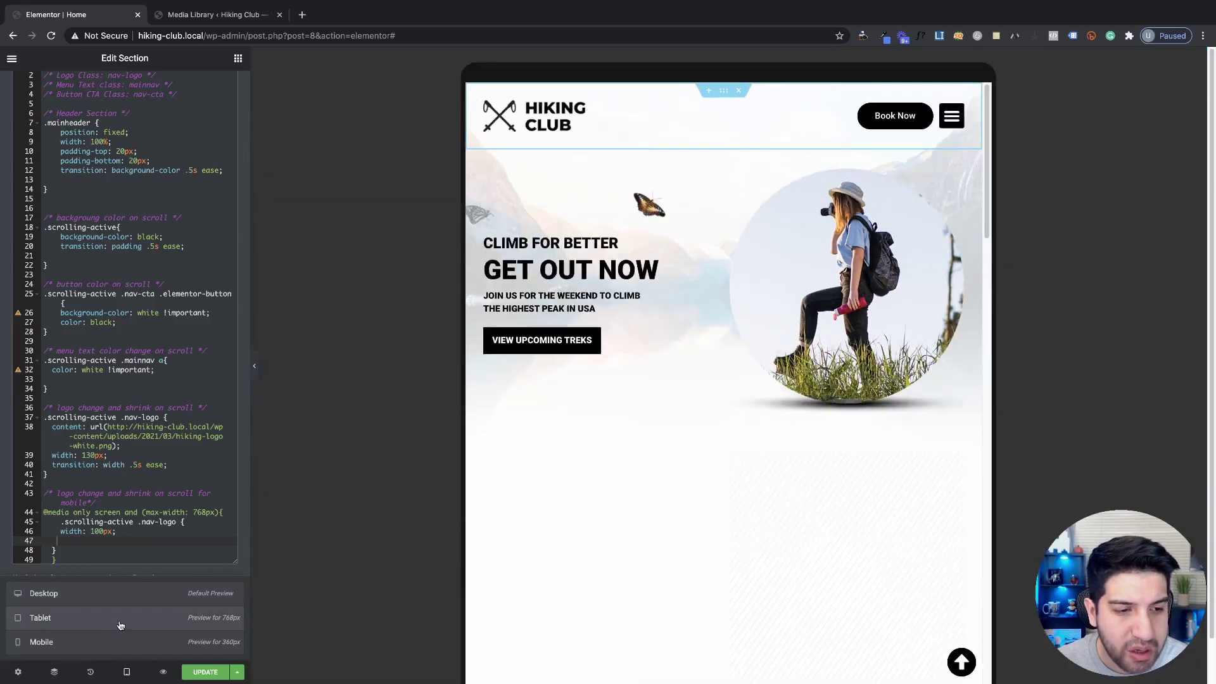
scroll(763, 291, "down", 7)
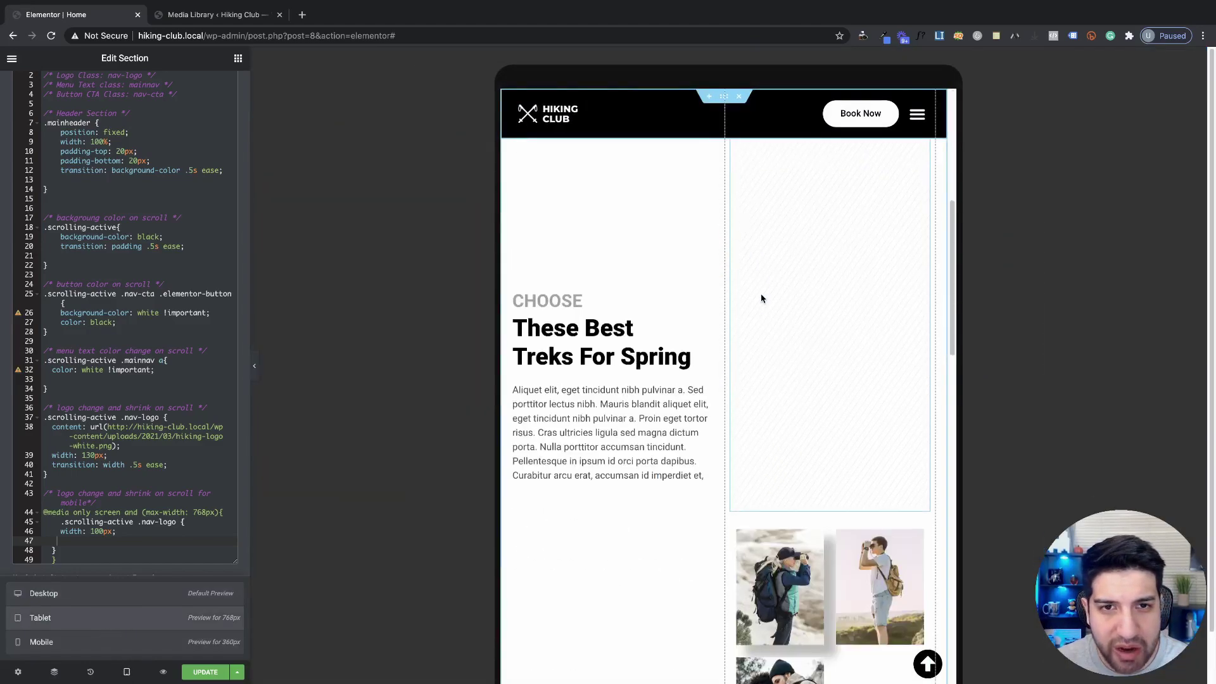
scroll(763, 299, "up", 8)
scroll(763, 299, "down", 7)
scroll(763, 300, "up", 2)
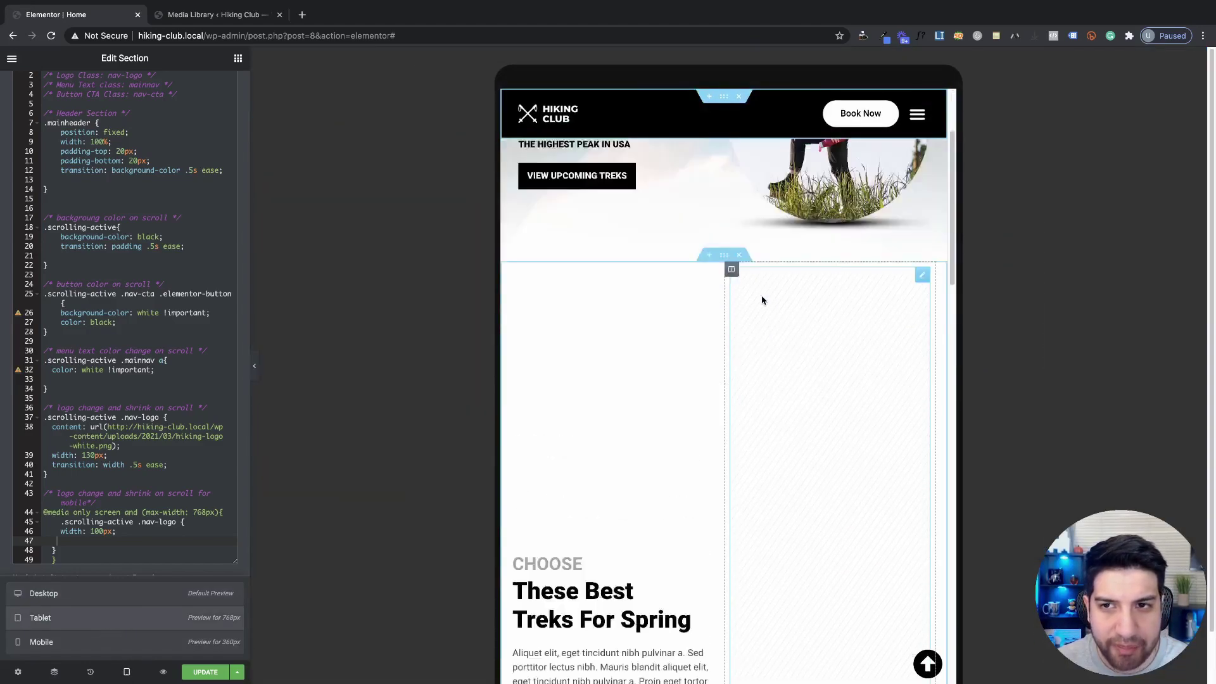
scroll(763, 301, "up", 3)
scroll(760, 303, "down", 2)
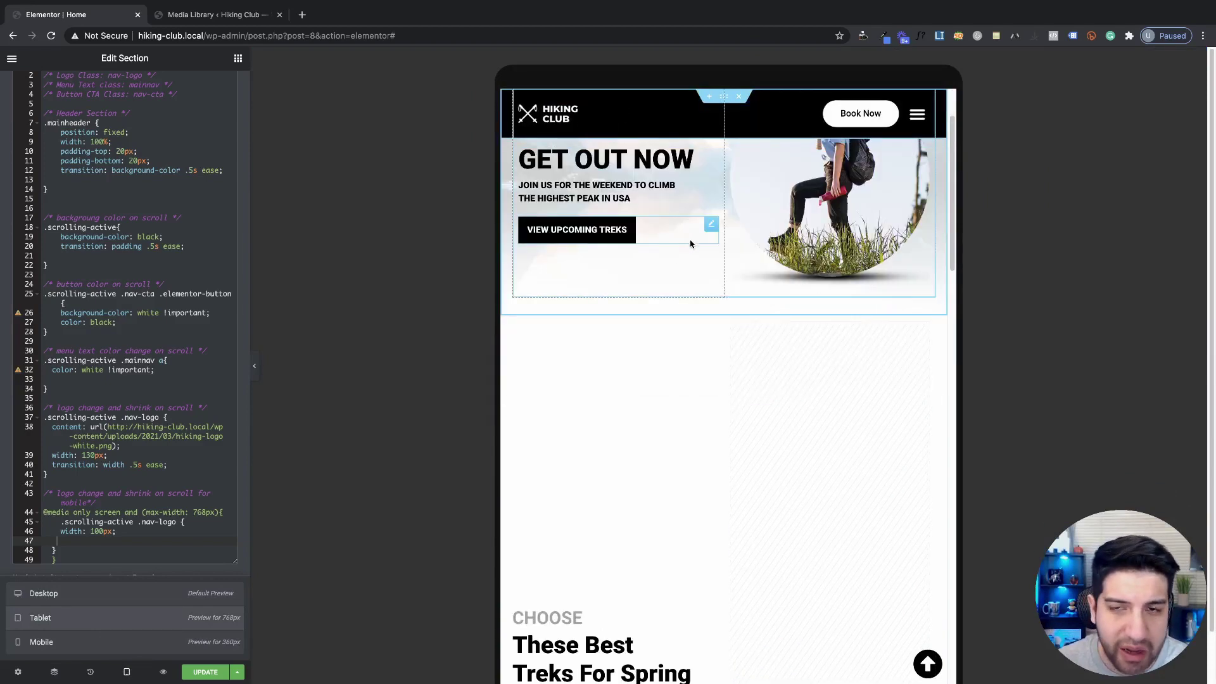
scroll(711, 361, "up", 2)
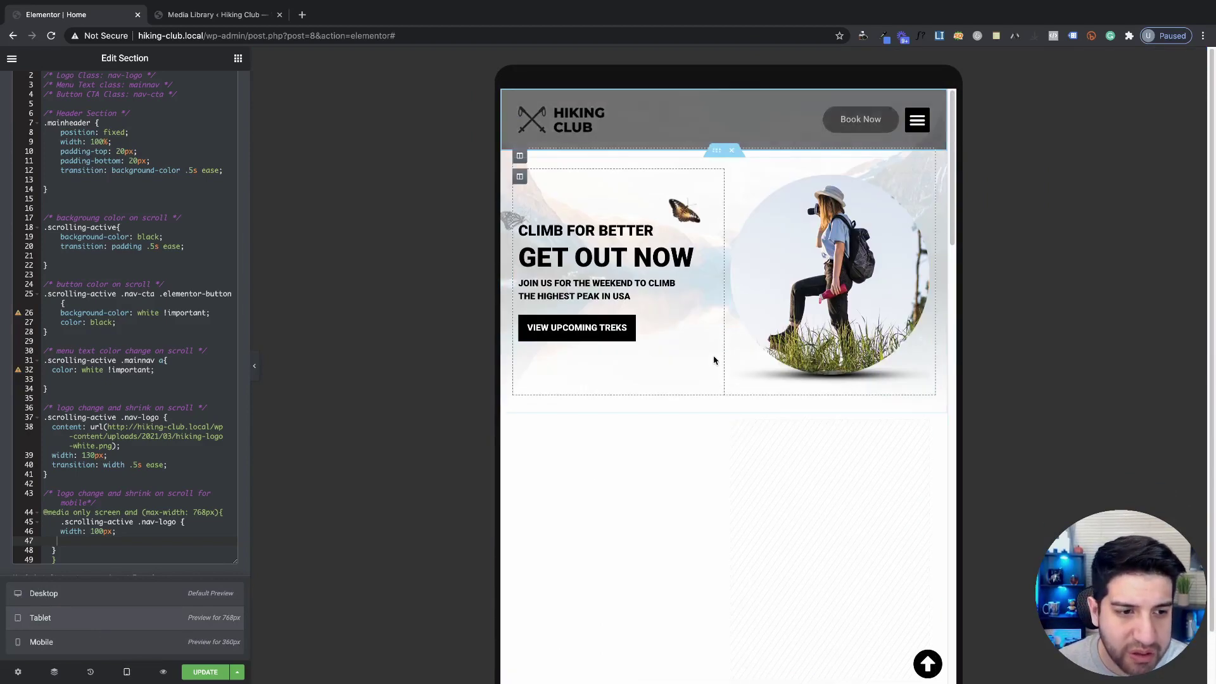
scroll(662, 370, "down", 1)
scroll(665, 362, "up", 1)
scroll(663, 364, "down", 1)
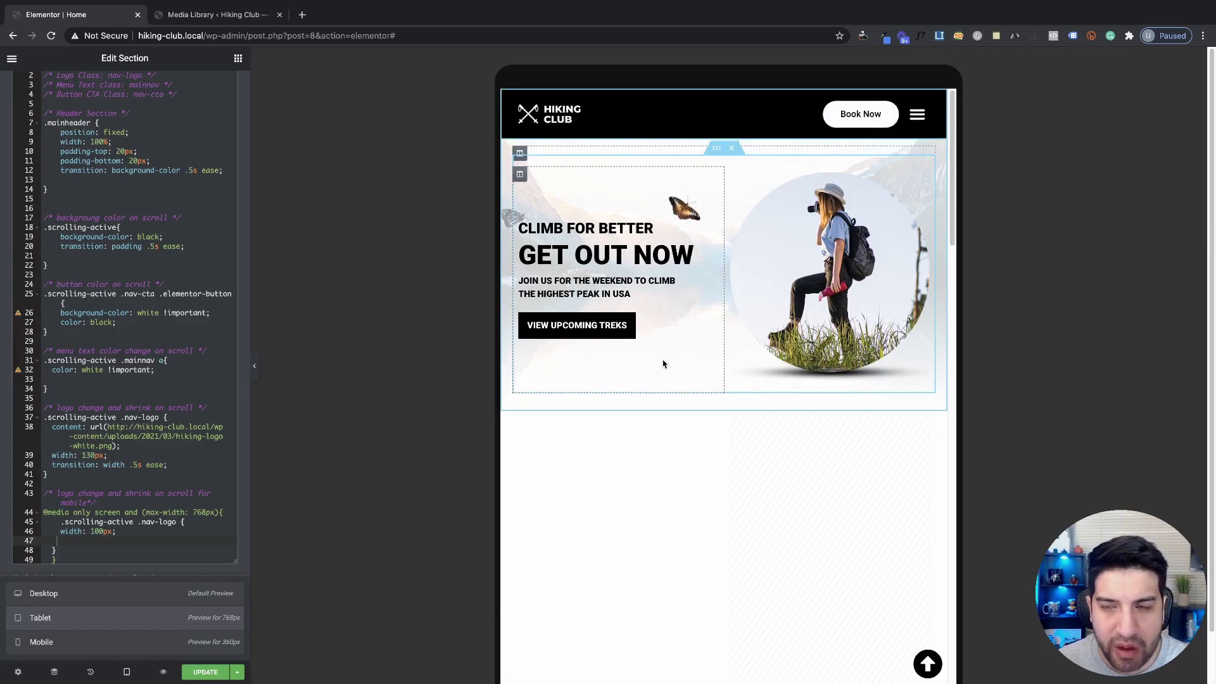
scroll(664, 363, "up", 1)
scroll(666, 362, "down", 1)
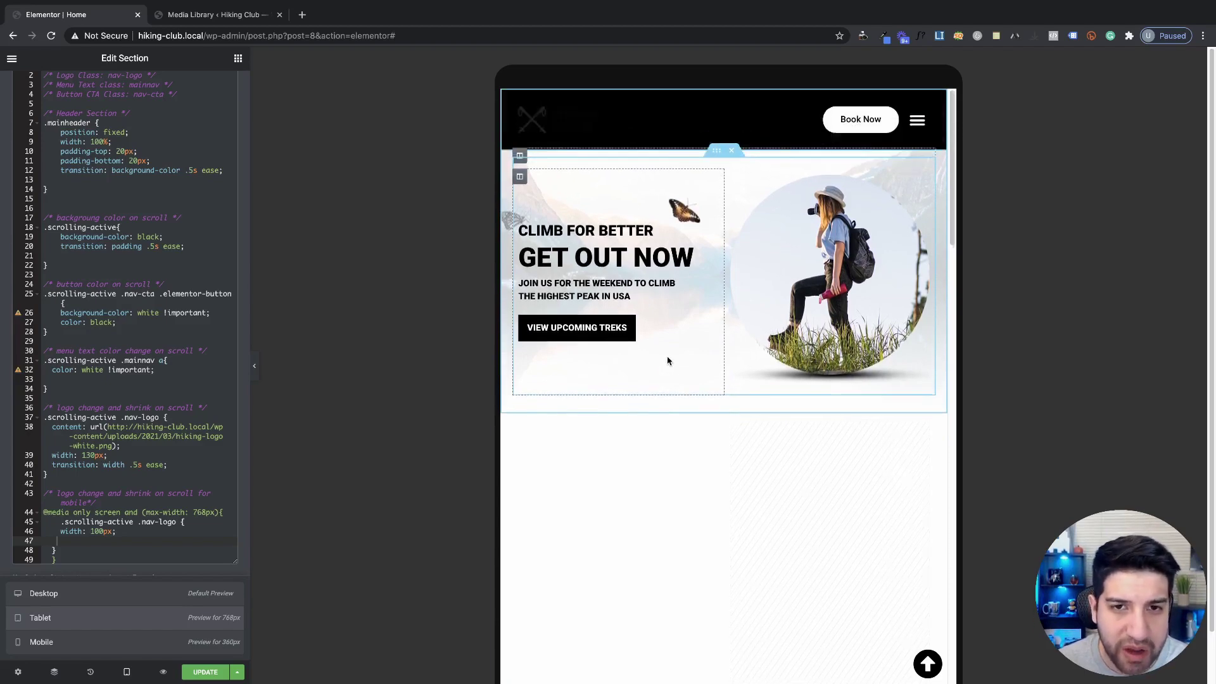
scroll(666, 362, "up", 1)
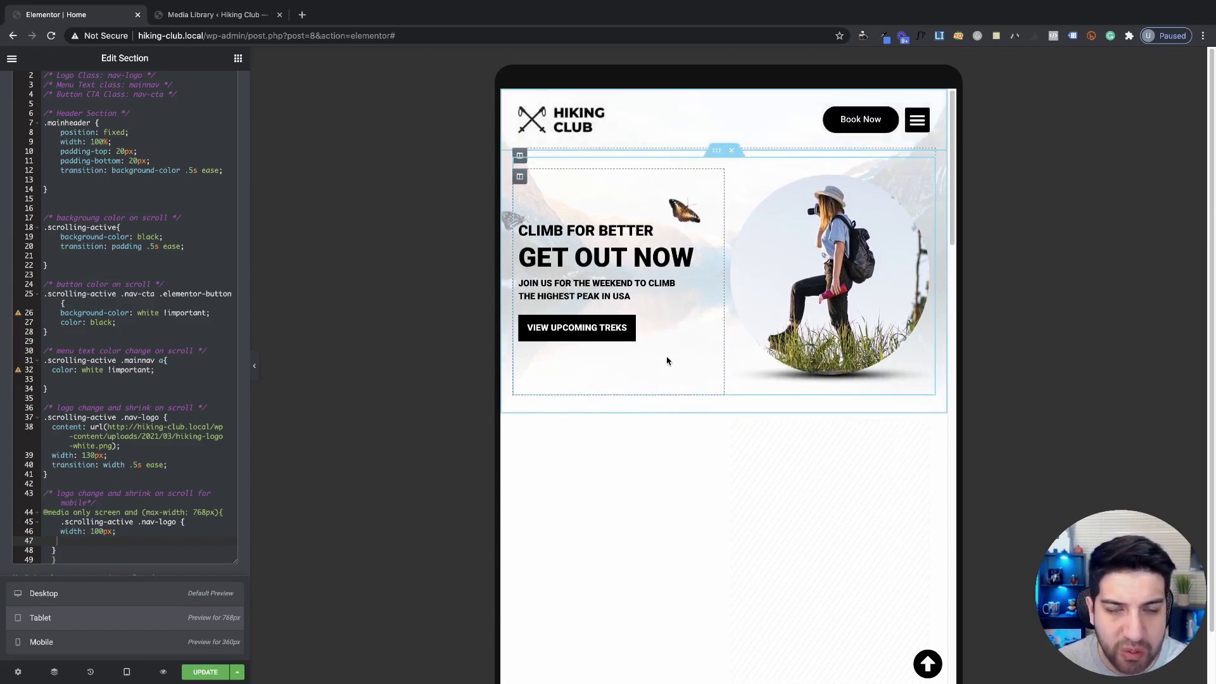
scroll(703, 362, "down", 10)
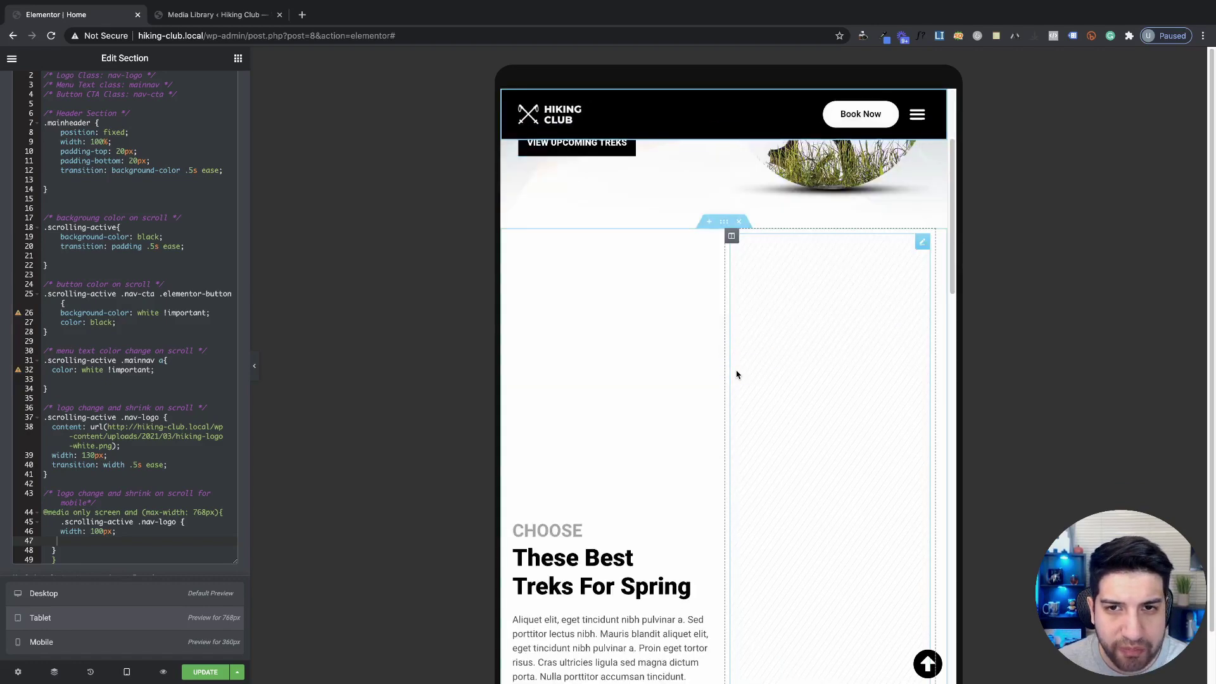
scroll(735, 372, "up", 10)
scroll(730, 369, "down", 3)
scroll(734, 372, "up", 3)
scroll(737, 375, "down", 5)
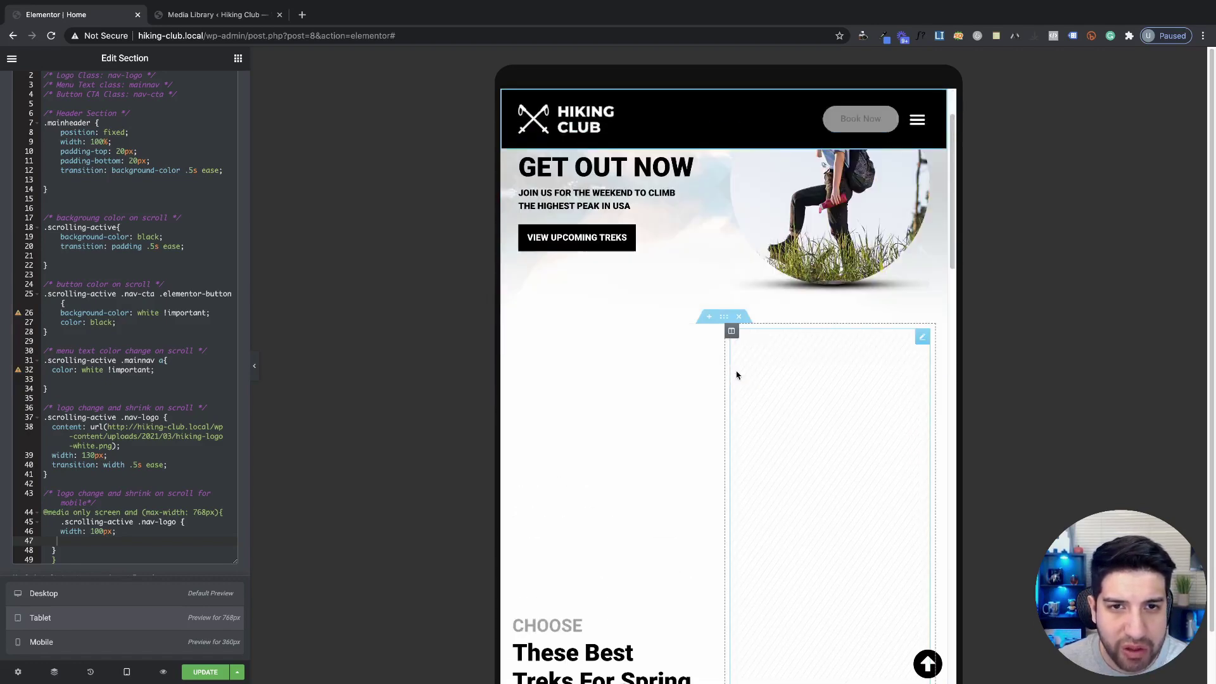
scroll(737, 375, "up", 6)
scroll(738, 375, "down", 1)
scroll(735, 375, "up", 1)
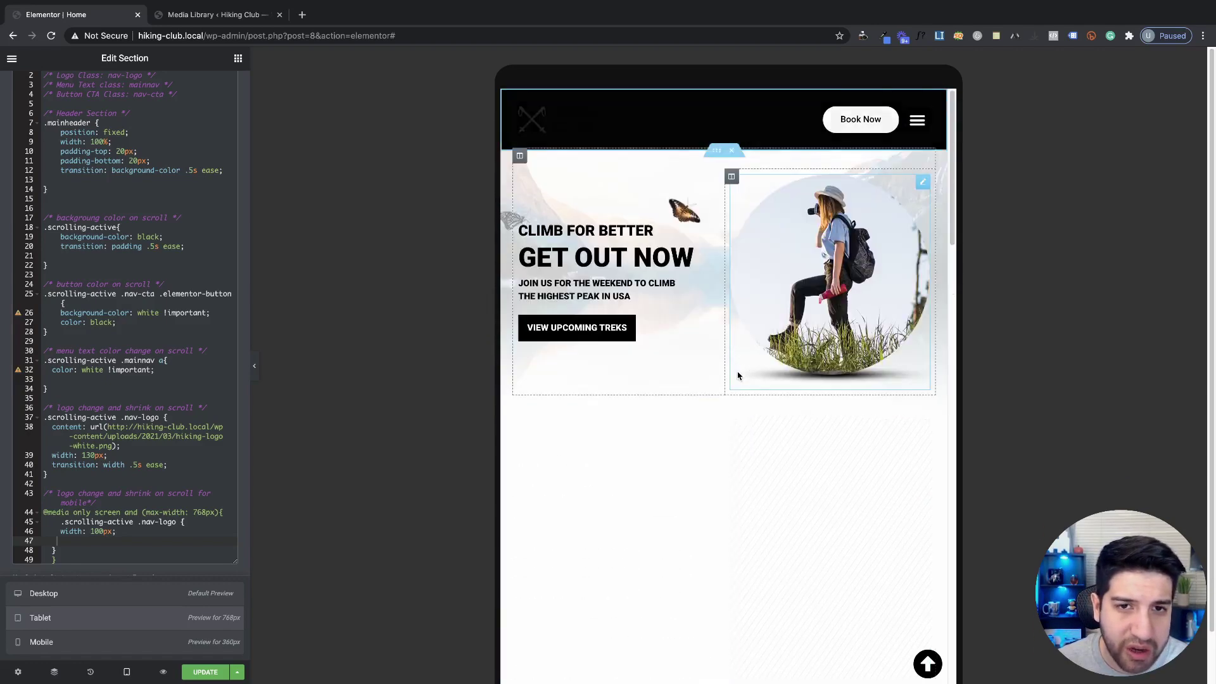
scroll(616, 375, "down", 3)
scroll(616, 374, "up", 3)
scroll(79, 520, "down", 1)
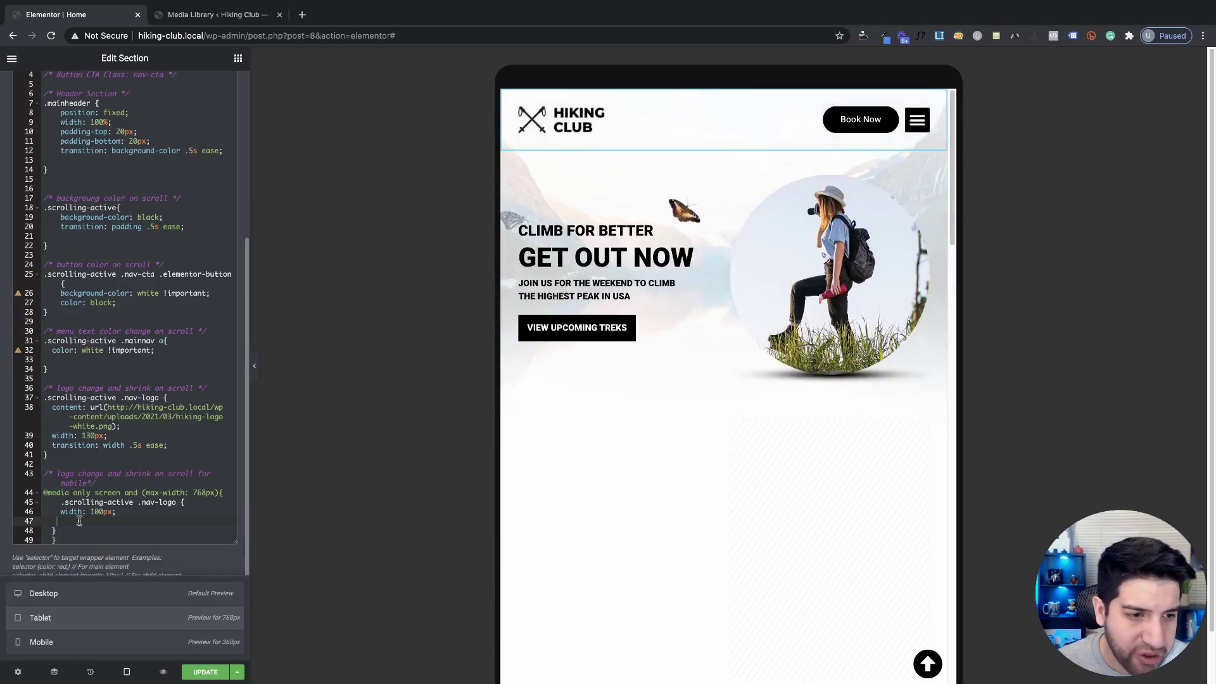
Switch the preview to Mobile and examine how the header logo governed by the max-width 768px media query changes on scroll.
left_click_drag(64, 538, 45, 474)
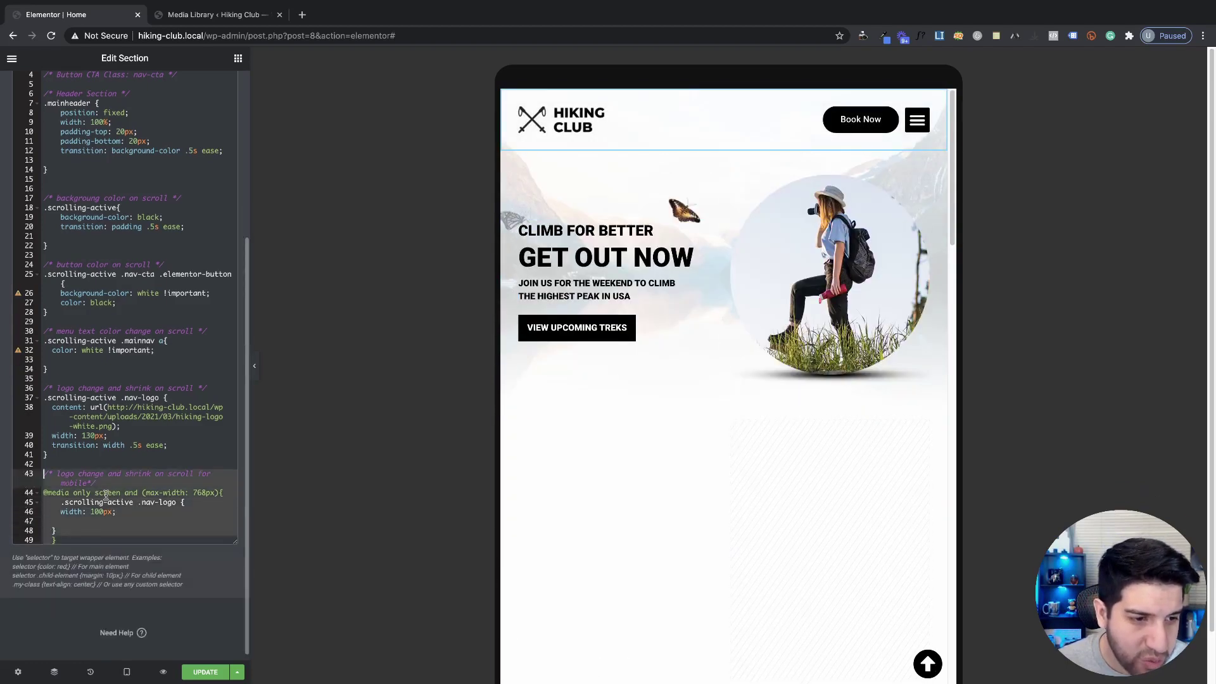
left_click(116, 486)
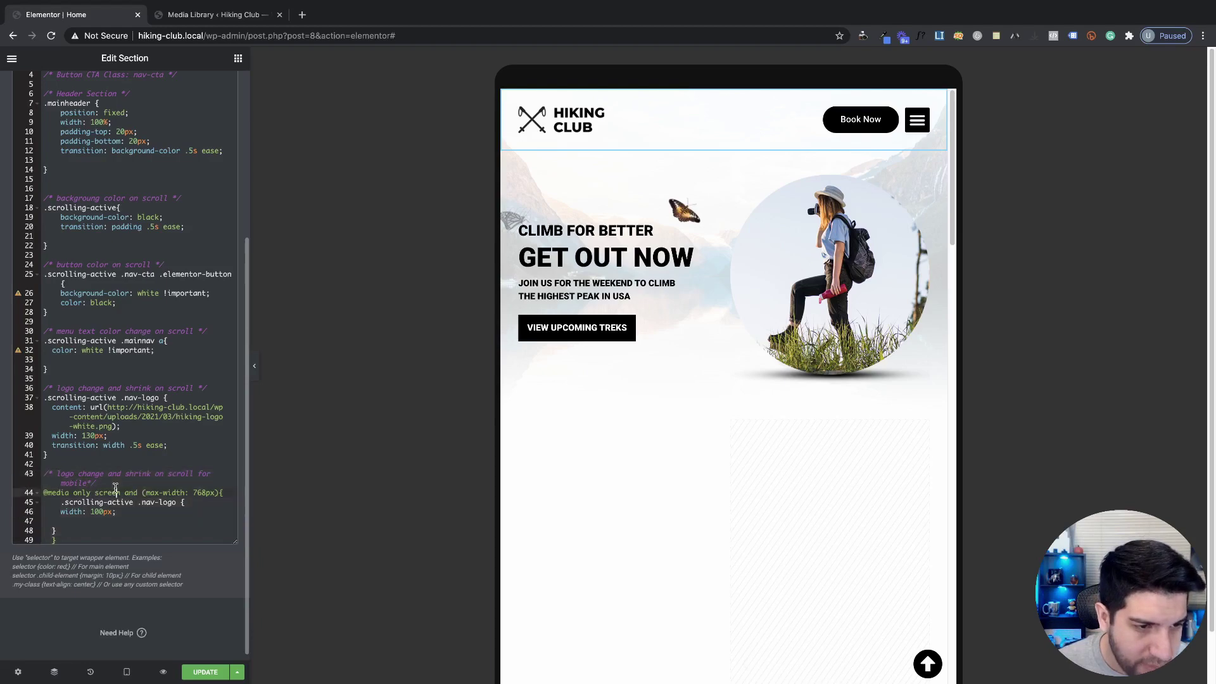
left_click(127, 672)
left_click(109, 642)
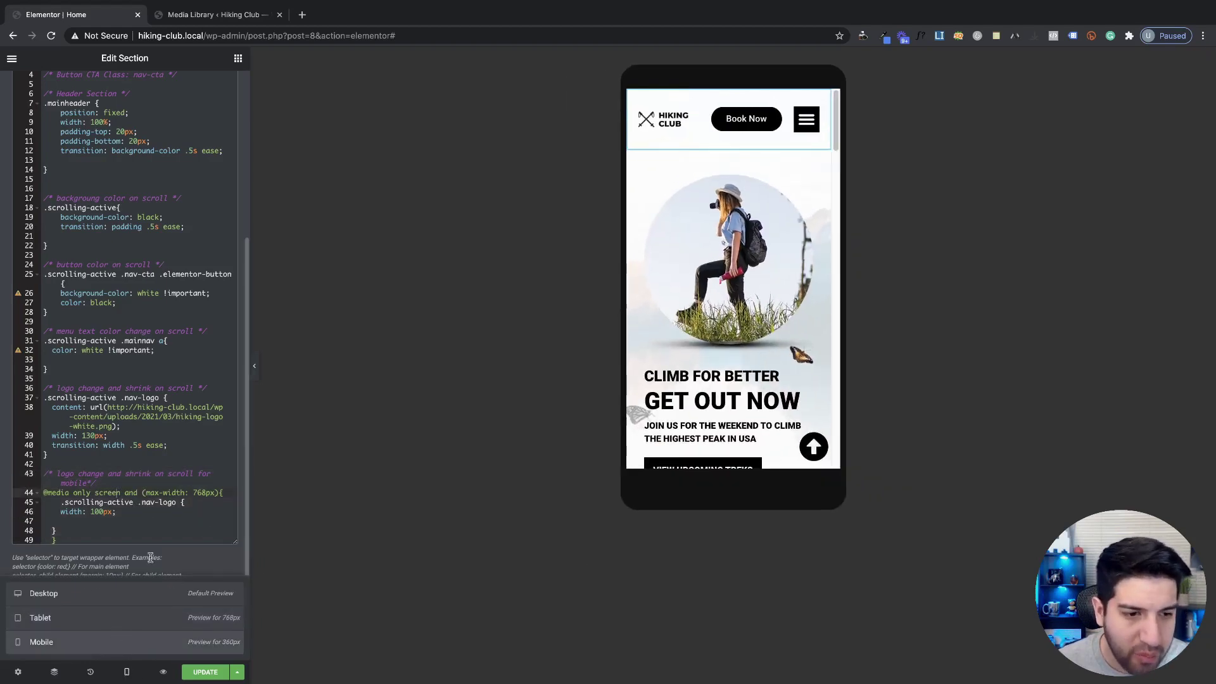
scroll(797, 303, "down", 1)
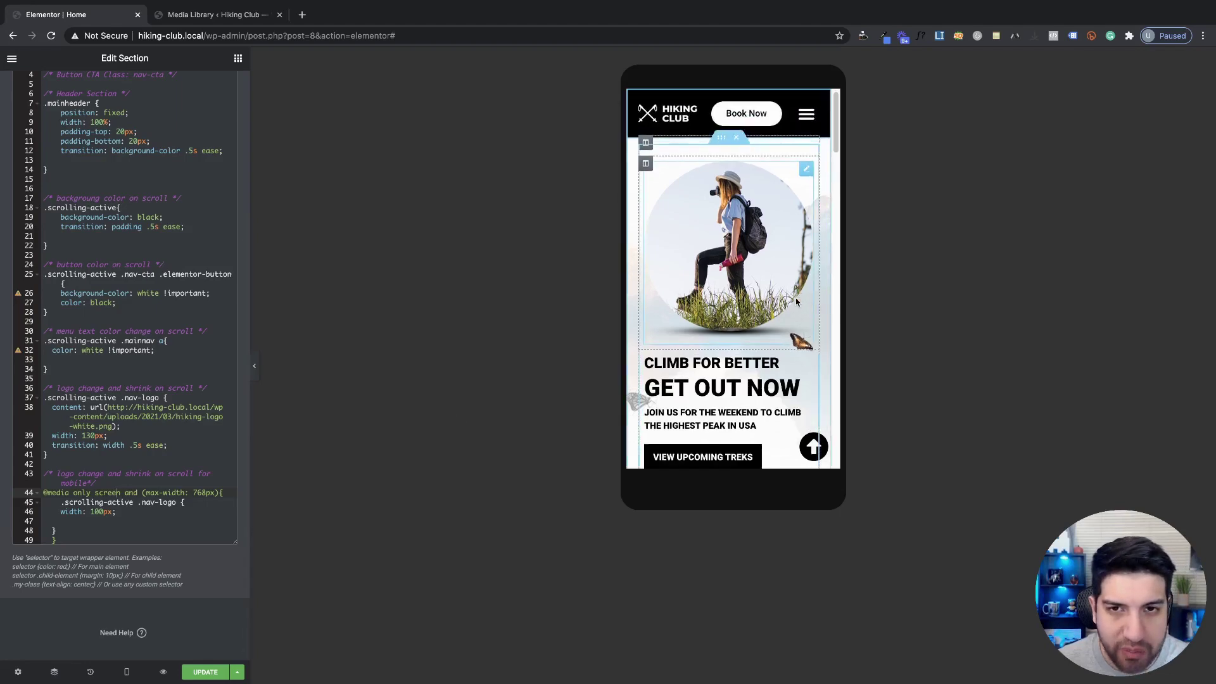
scroll(797, 303, "up", 1)
scroll(797, 302, "down", 1)
scroll(797, 303, "up", 1)
scroll(797, 302, "down", 5)
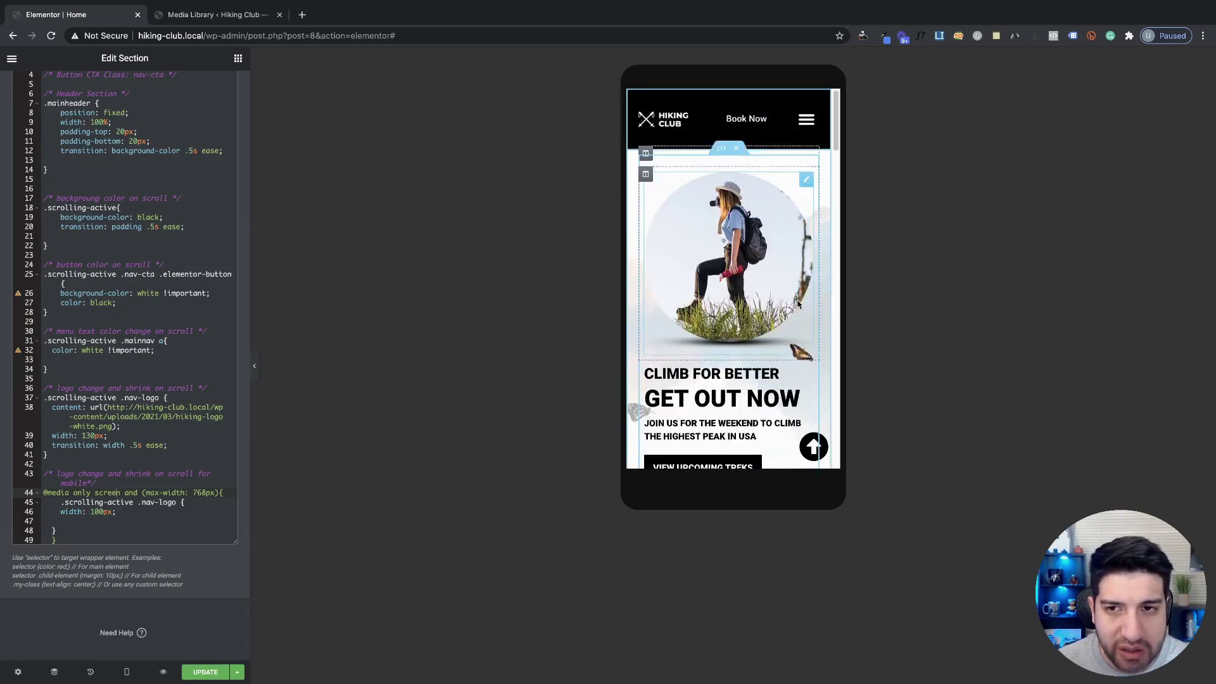
scroll(798, 305, "up", 5)
scroll(798, 304, "down", 1)
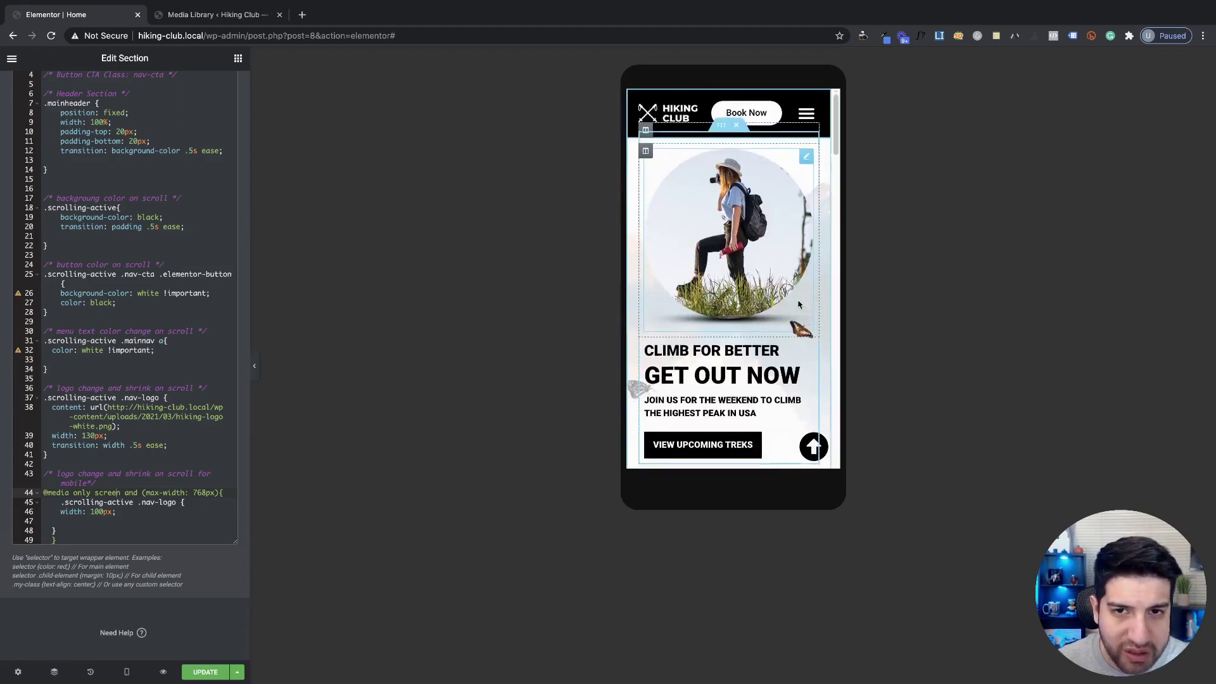
scroll(798, 305, "up", 1)
scroll(799, 305, "down", 1)
scroll(799, 304, "up", 1)
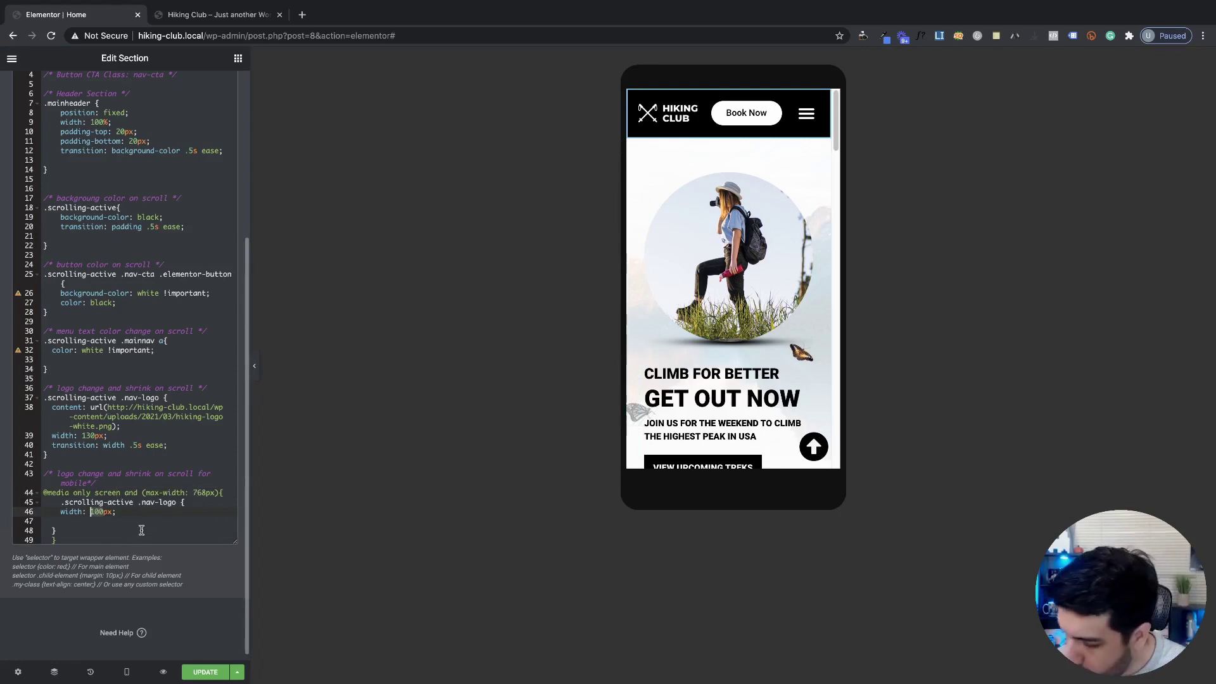
Try a 20px width for .scrolling-active .nav-logo in the max-width 768px media query and restore it to 100px.
key("Delete")
key("Delete")
key("Delete")
type("20")
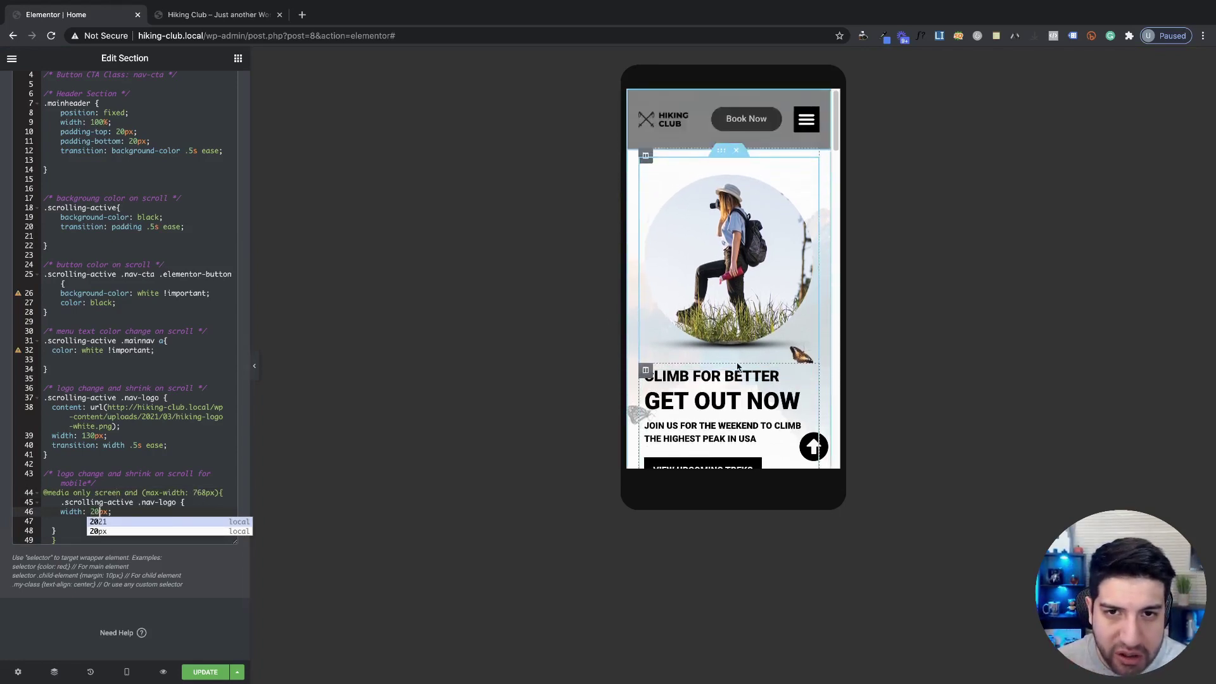
left_click(106, 512)
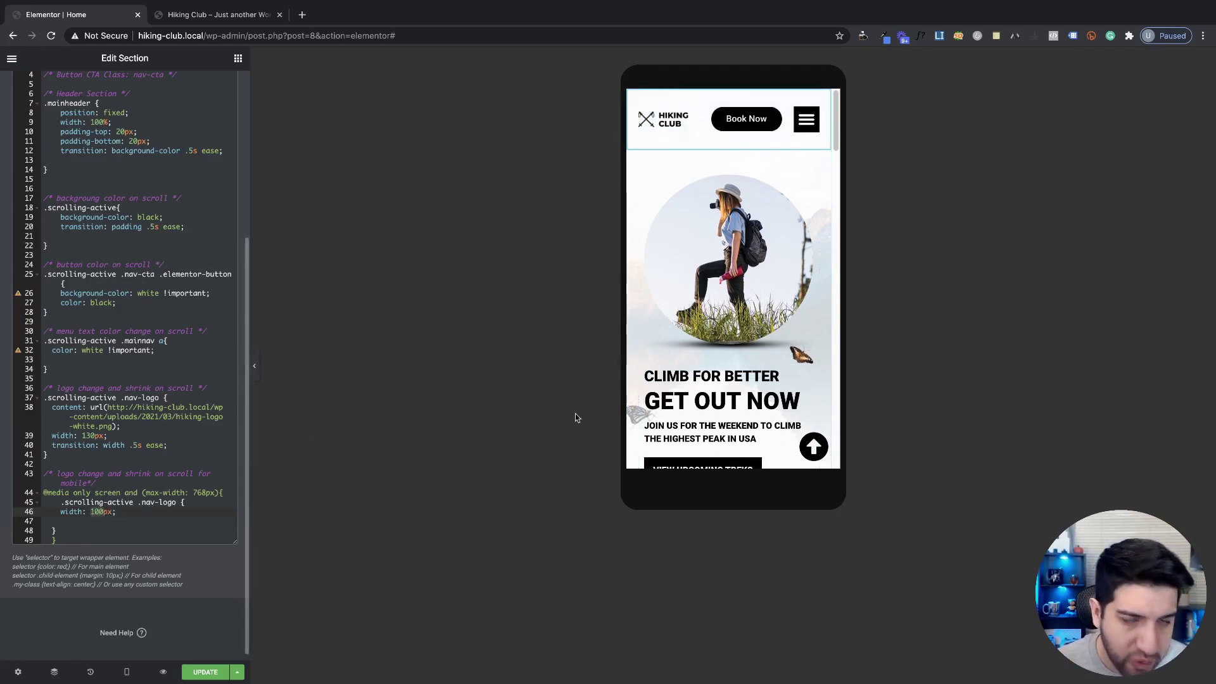
Check the mobile header on scroll in the editor, save the page and switch to the live Hiking Club page.
scroll(741, 343, "down", 2)
scroll(741, 343, "up", 2)
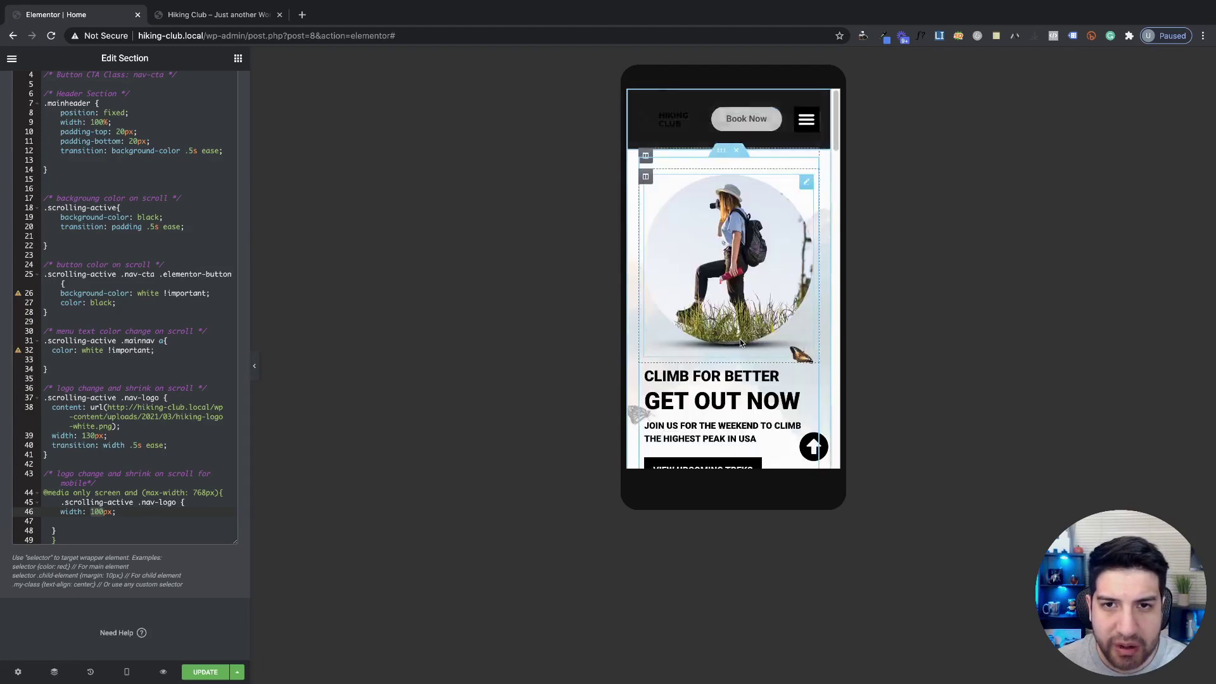
left_click(201, 671)
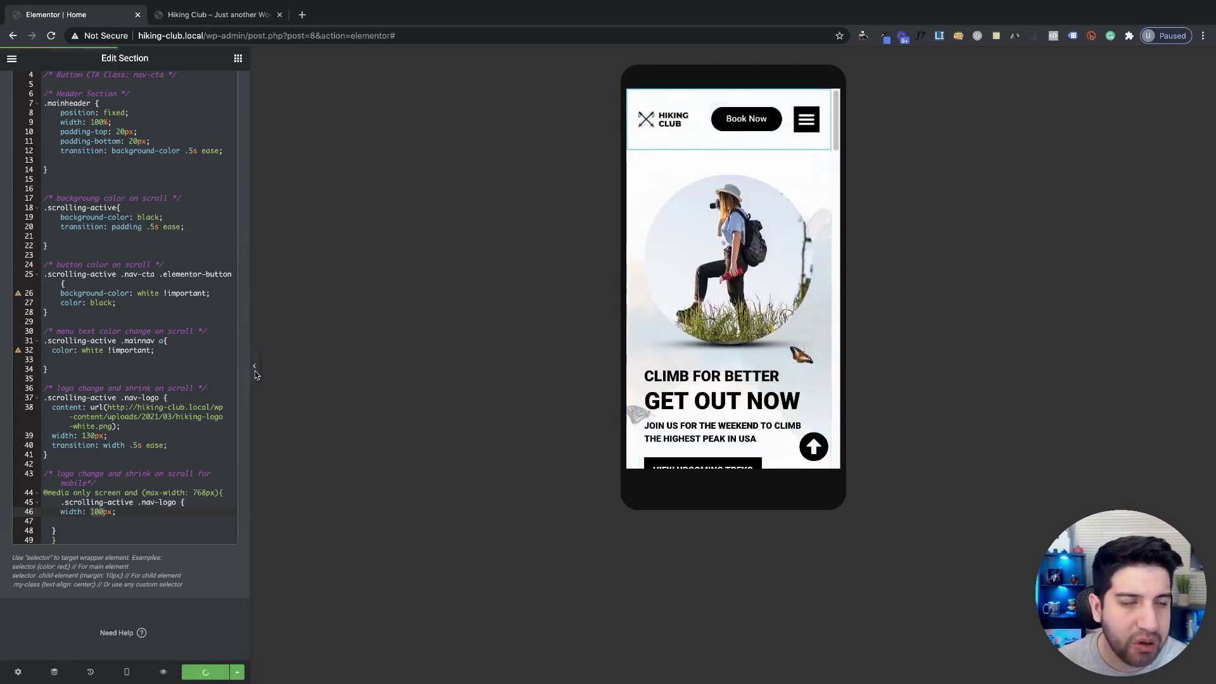
left_click(223, 15)
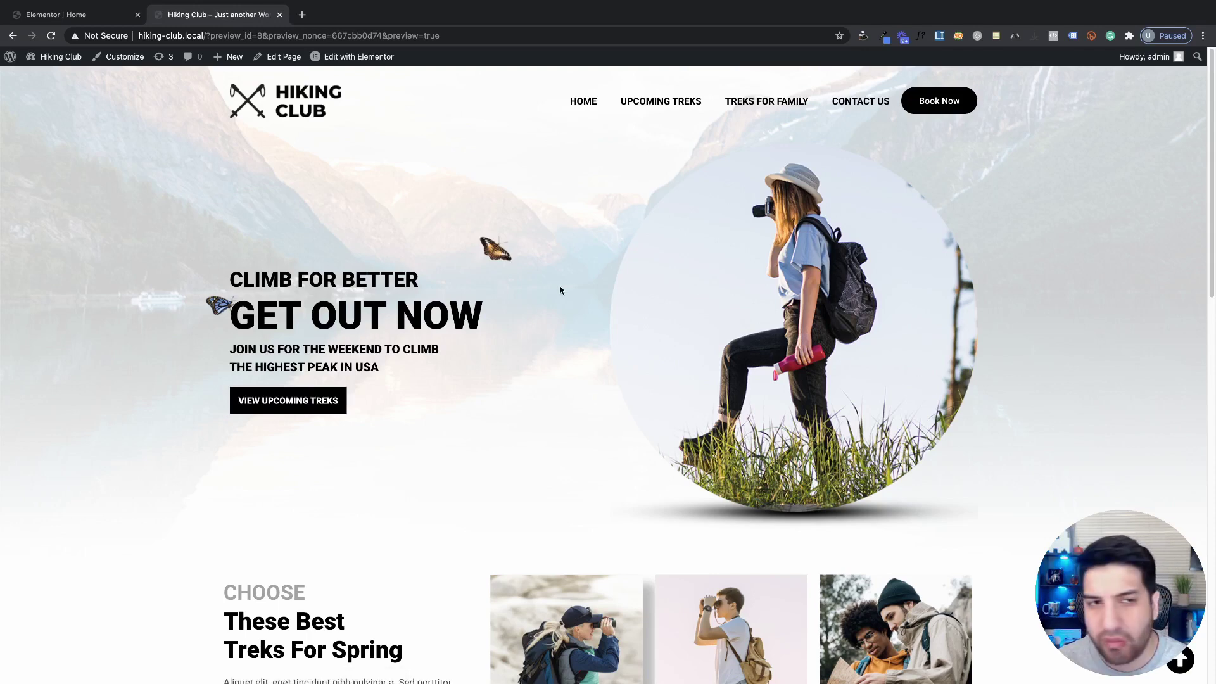
Inspect the live page in the responsive device view at about 937 px wide and examine the header on scroll.
right_click(480, 252)
left_click(571, 401)
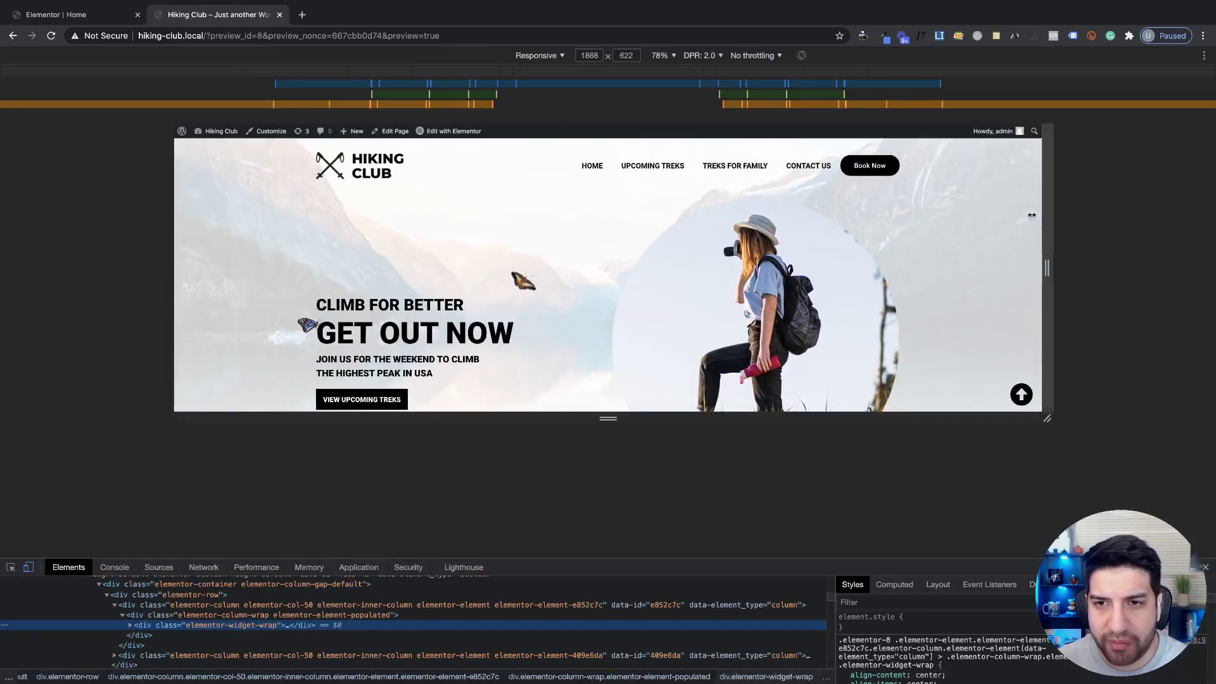
left_click_drag(1042, 217, 830, 215)
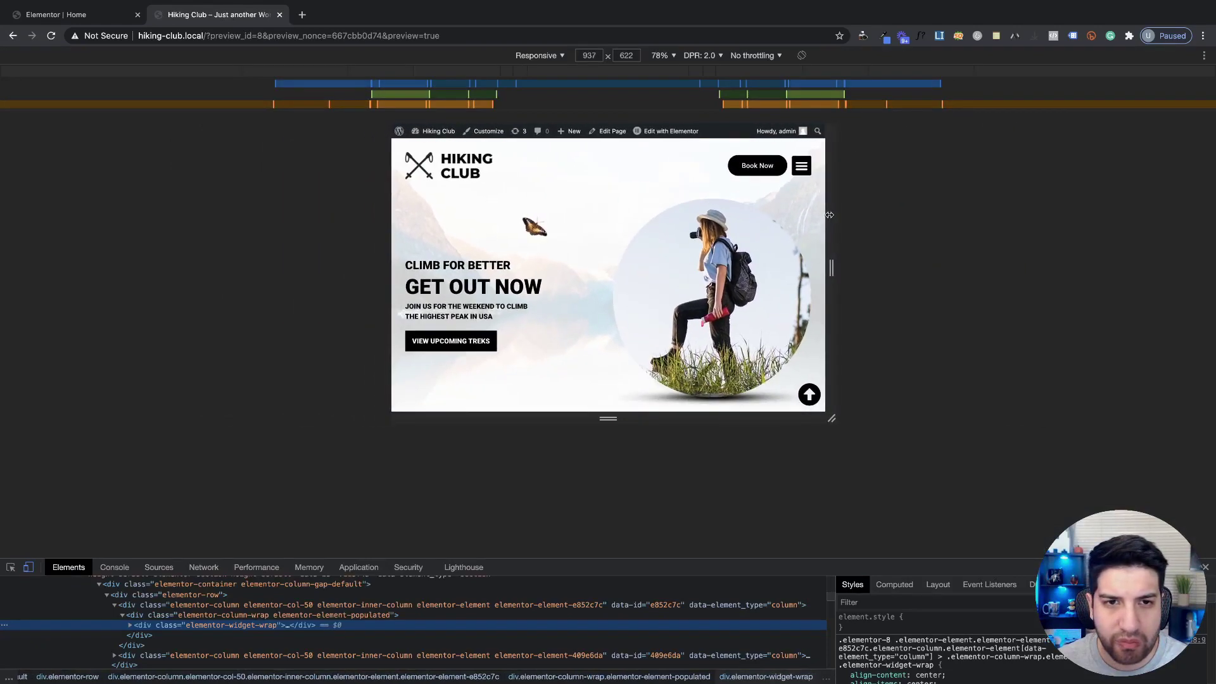
scroll(764, 249, "down", 5)
scroll(764, 249, "up", 6)
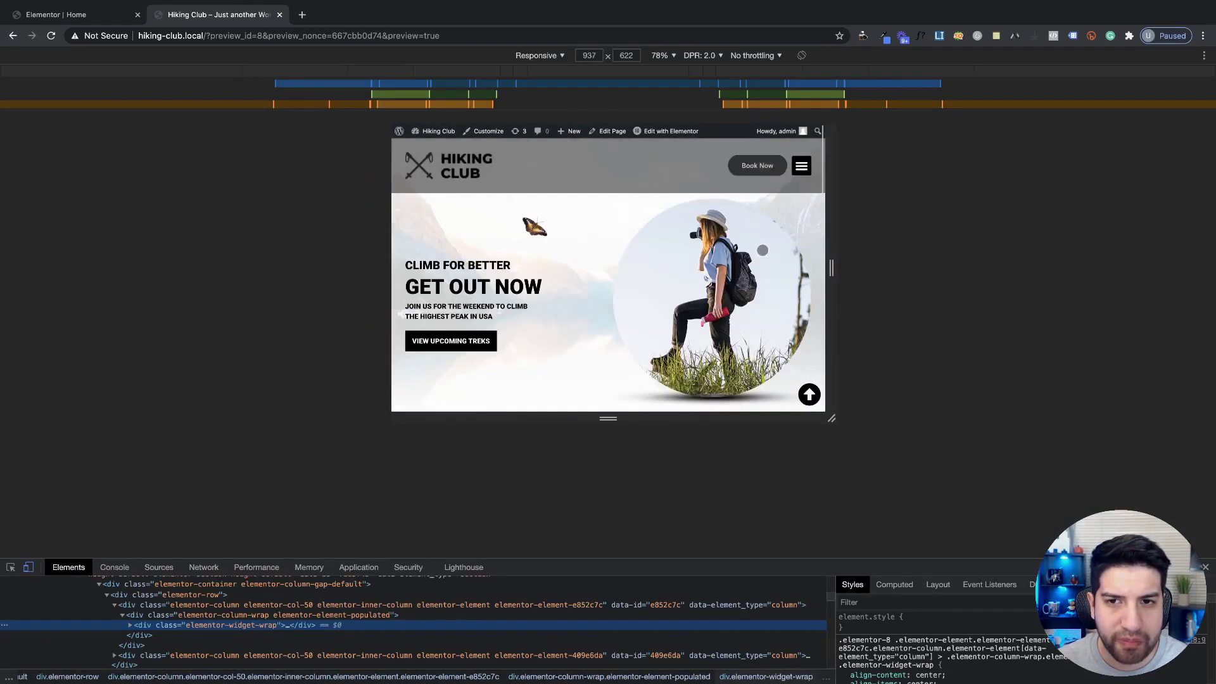
Narrow the responsive view to about 480 px and 460 px and examine the header logo and button on scroll.
left_click_drag(825, 235, 723, 233)
scroll(687, 254, "down", 3)
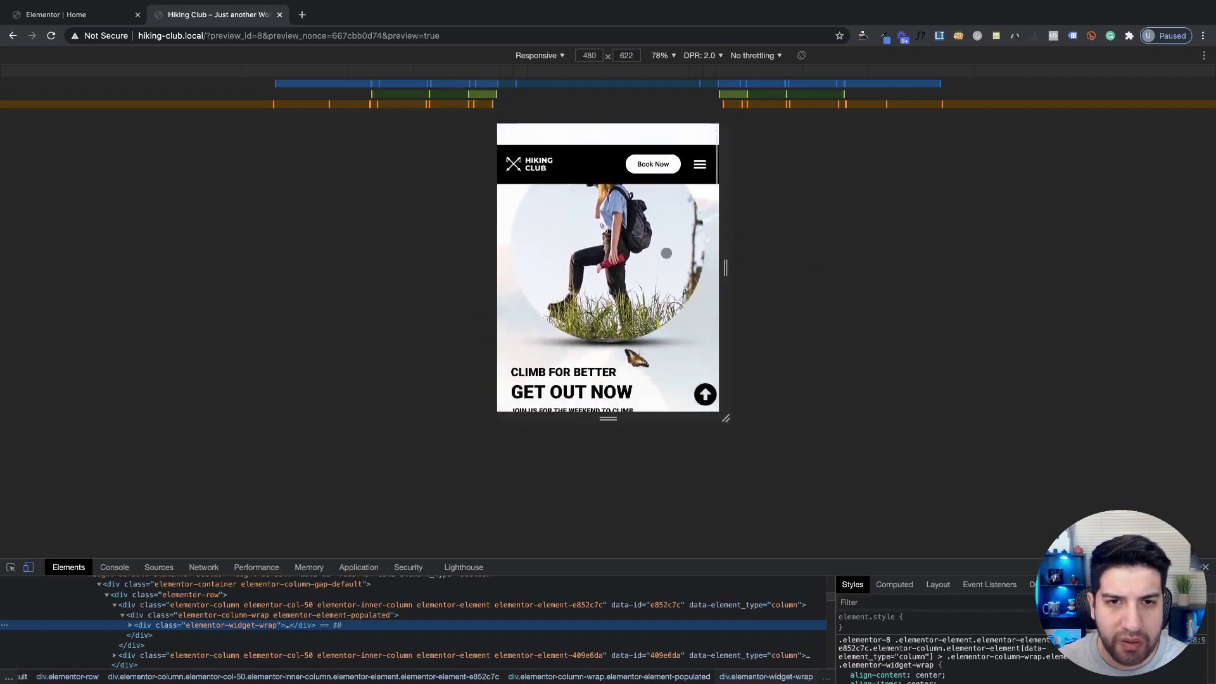
scroll(687, 254, "up", 4)
left_click_drag(723, 246, 718, 246)
scroll(643, 238, "down", 3)
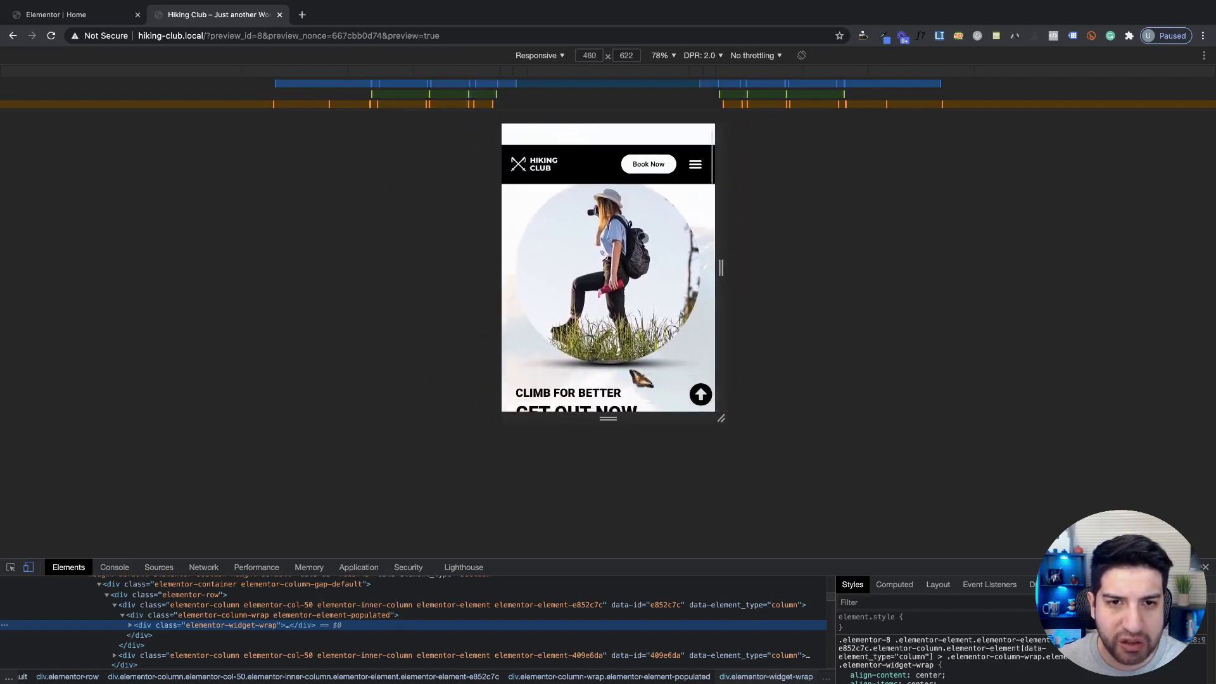
scroll(642, 238, "up", 3)
scroll(642, 239, "down", 3)
scroll(642, 239, "up", 1)
scroll(643, 238, "down", 2)
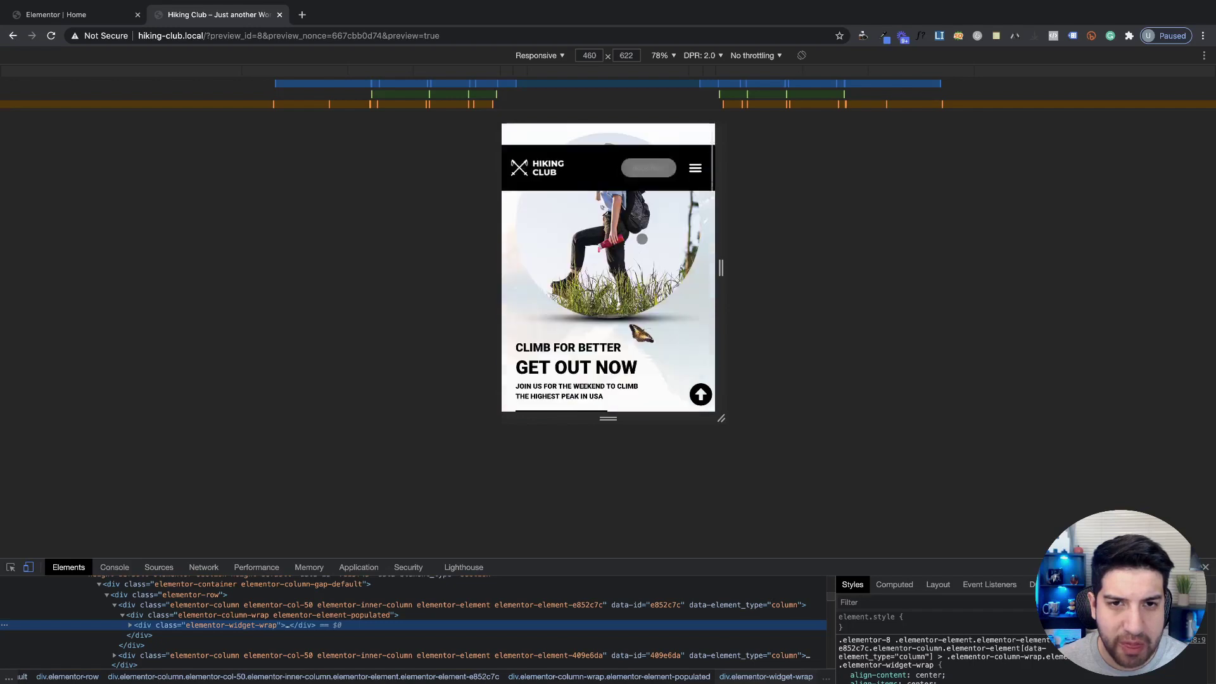
Widen the responsive view to about 497 px, examine the header's logo and color transitions on scroll, and close the developer tools.
left_click_drag(721, 267, 729, 267)
scroll(633, 285, "up", 5)
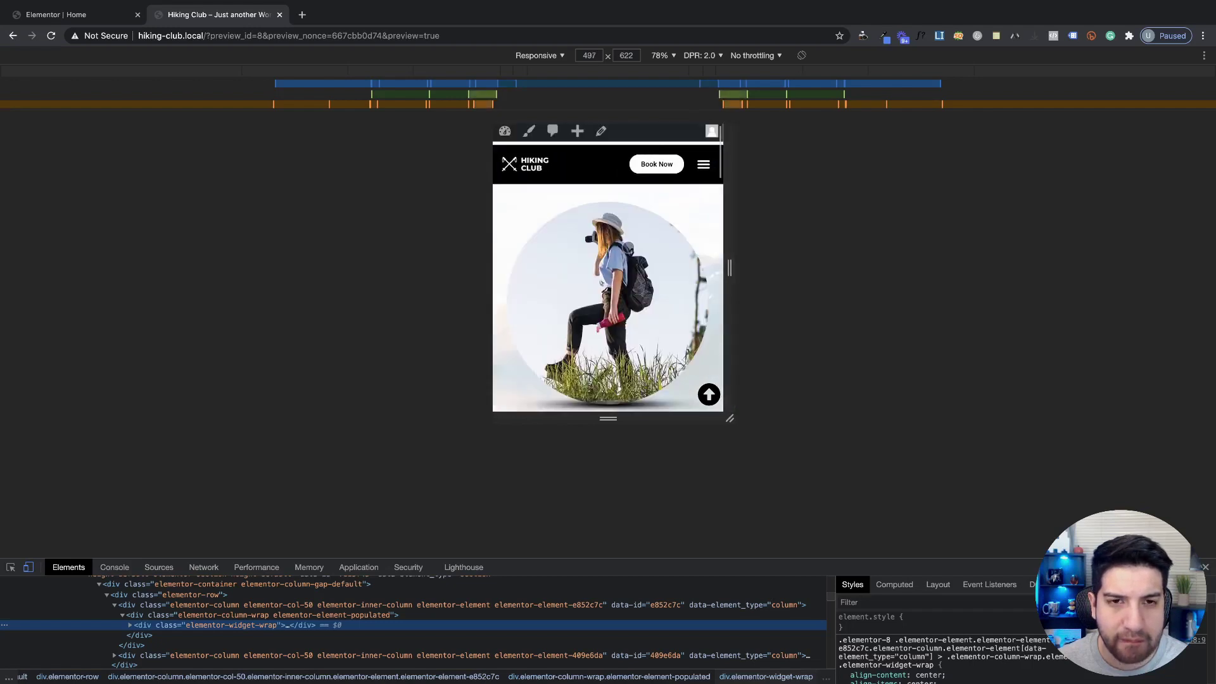
scroll(629, 248, "down", 3)
scroll(628, 247, "up", 3)
scroll(628, 248, "down", 2)
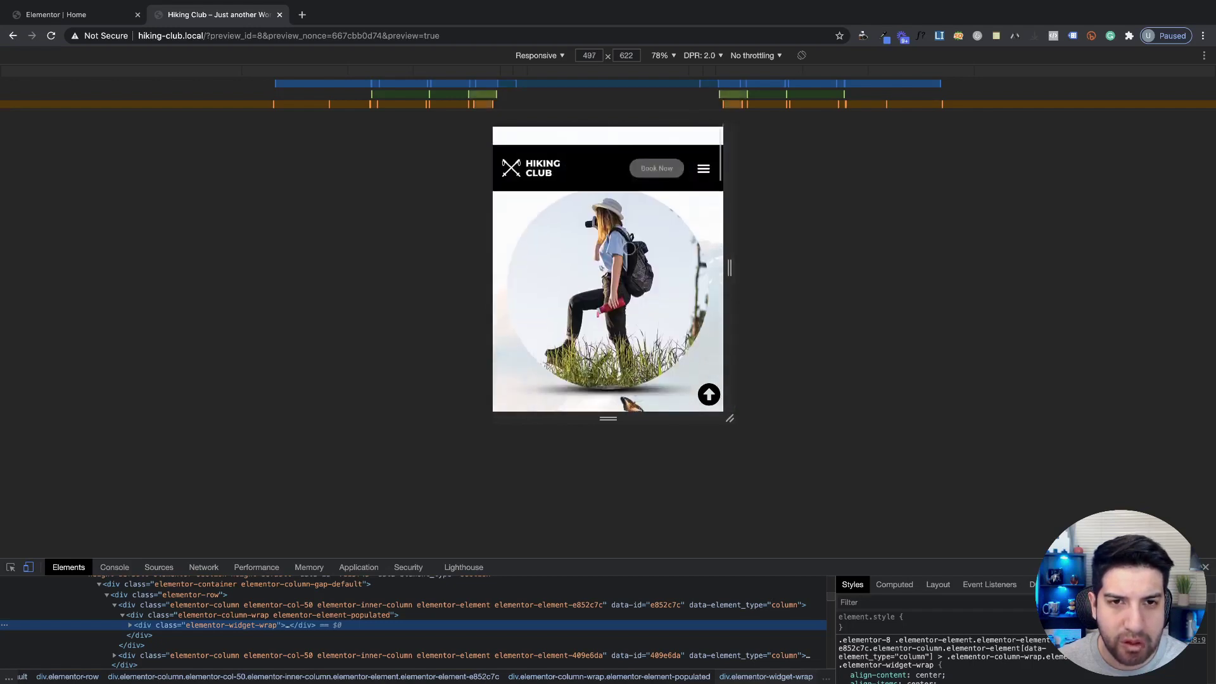
scroll(628, 248, "down", 2)
scroll(629, 247, "up", 3)
scroll(628, 248, "down", 2)
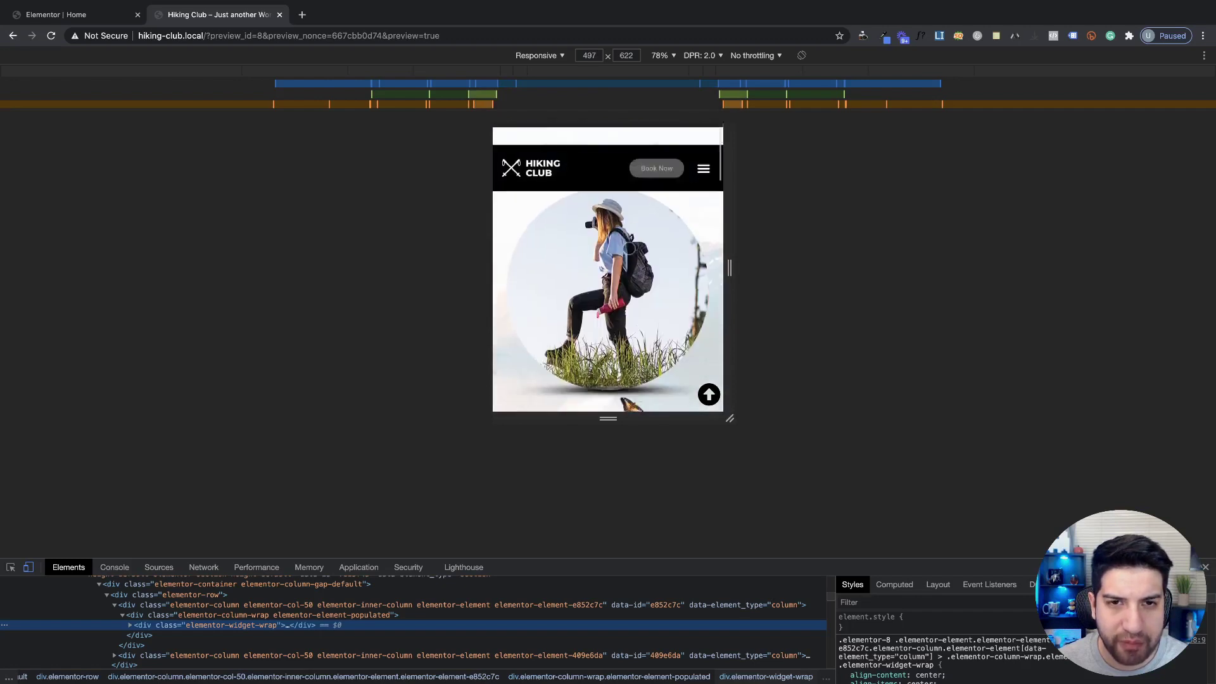
scroll(626, 137, "down", 2)
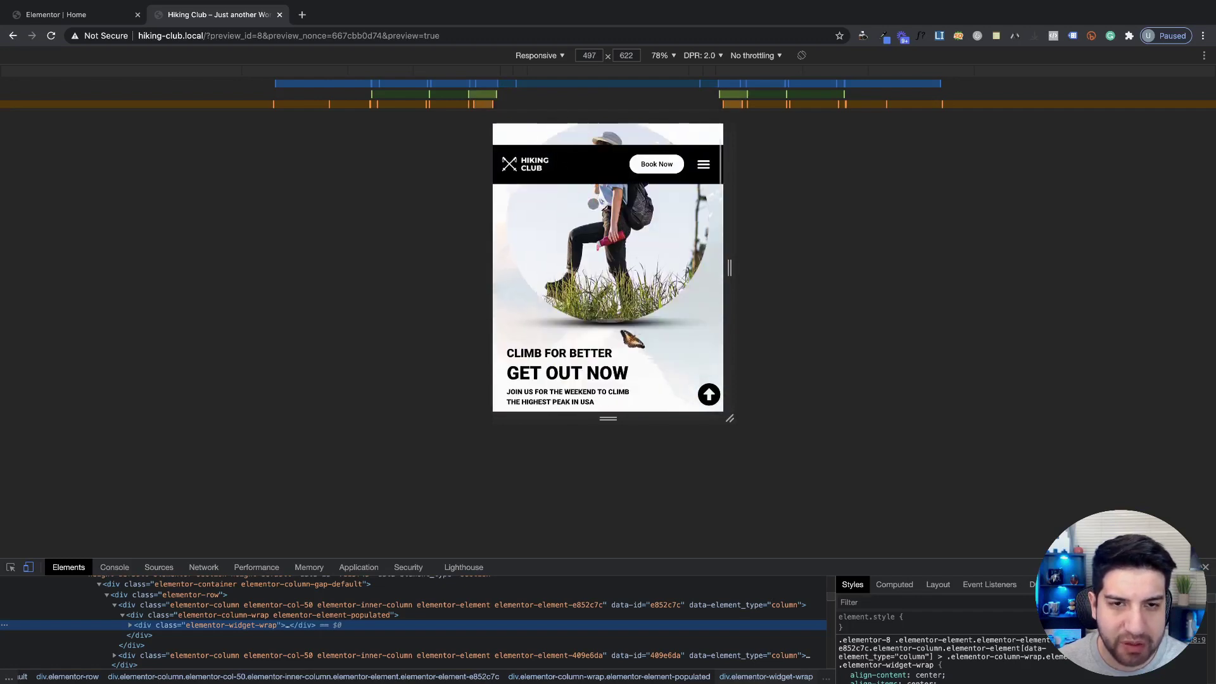
scroll(618, 190, "up", 3)
scroll(608, 217, "down", 2)
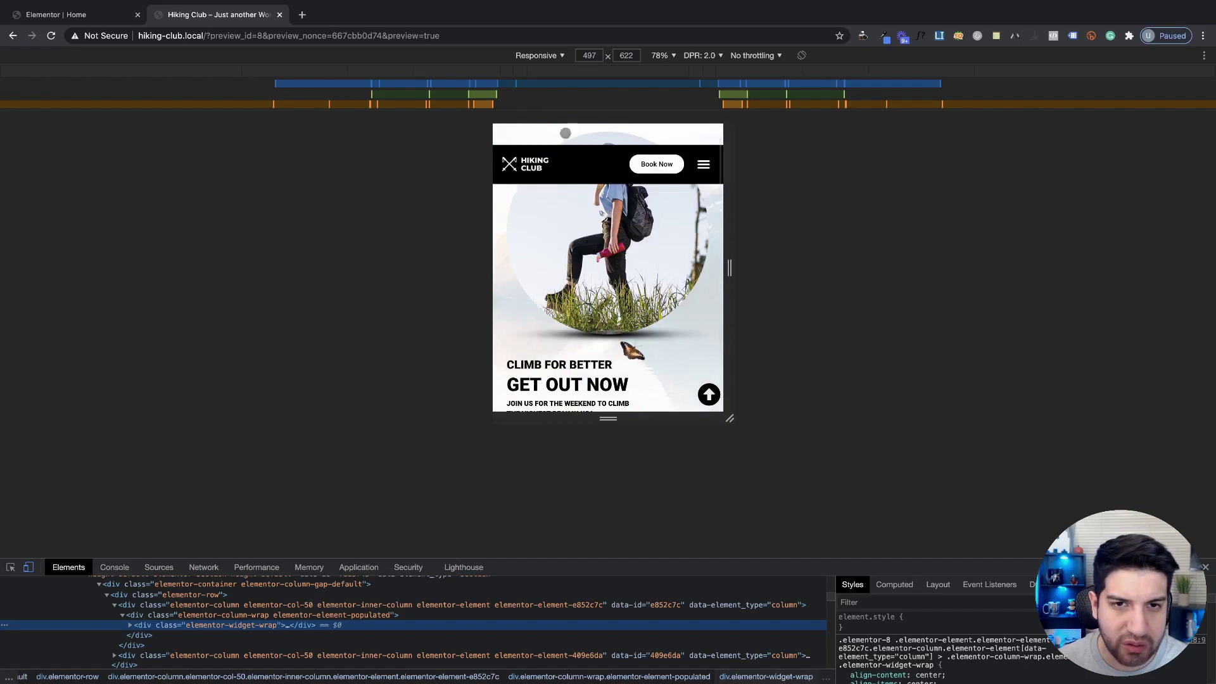
scroll(627, 298, "down", 3)
scroll(633, 305, "up", 5)
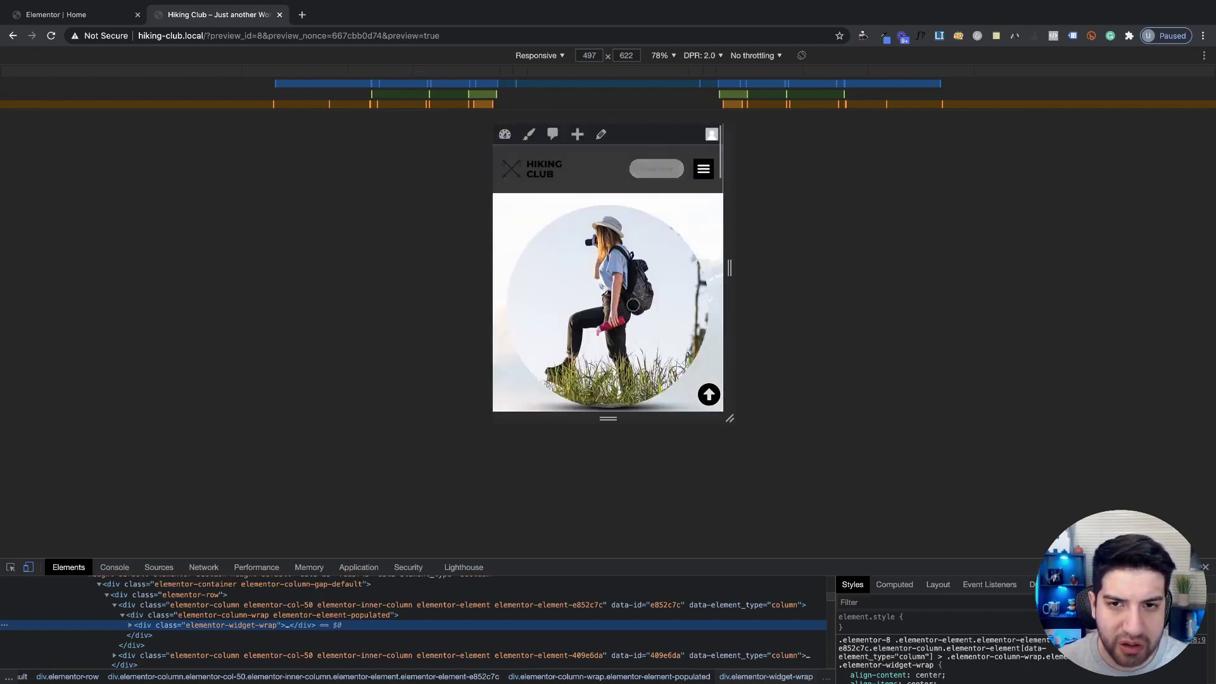
scroll(633, 305, "down", 2)
scroll(627, 303, "up", 2)
scroll(621, 300, "down", 2)
scroll(597, 295, "up", 2)
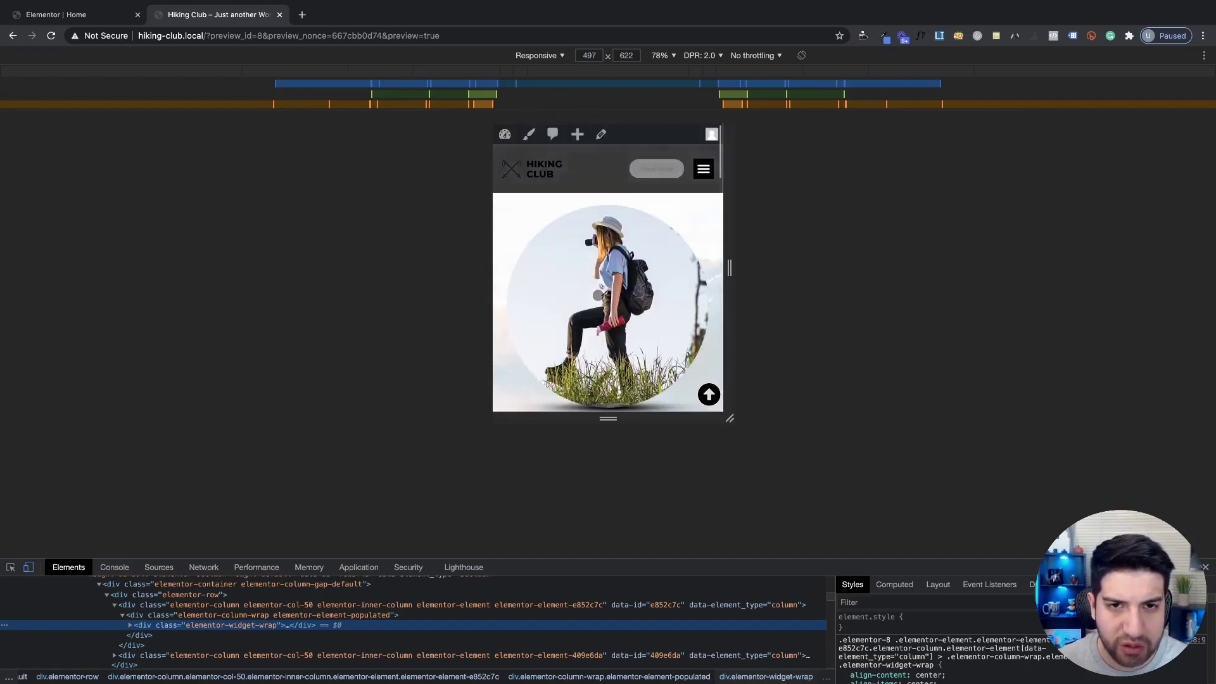
scroll(598, 295, "down", 2)
scroll(597, 296, "up", 2)
scroll(650, 291, "down", 2)
scroll(649, 291, "up", 2)
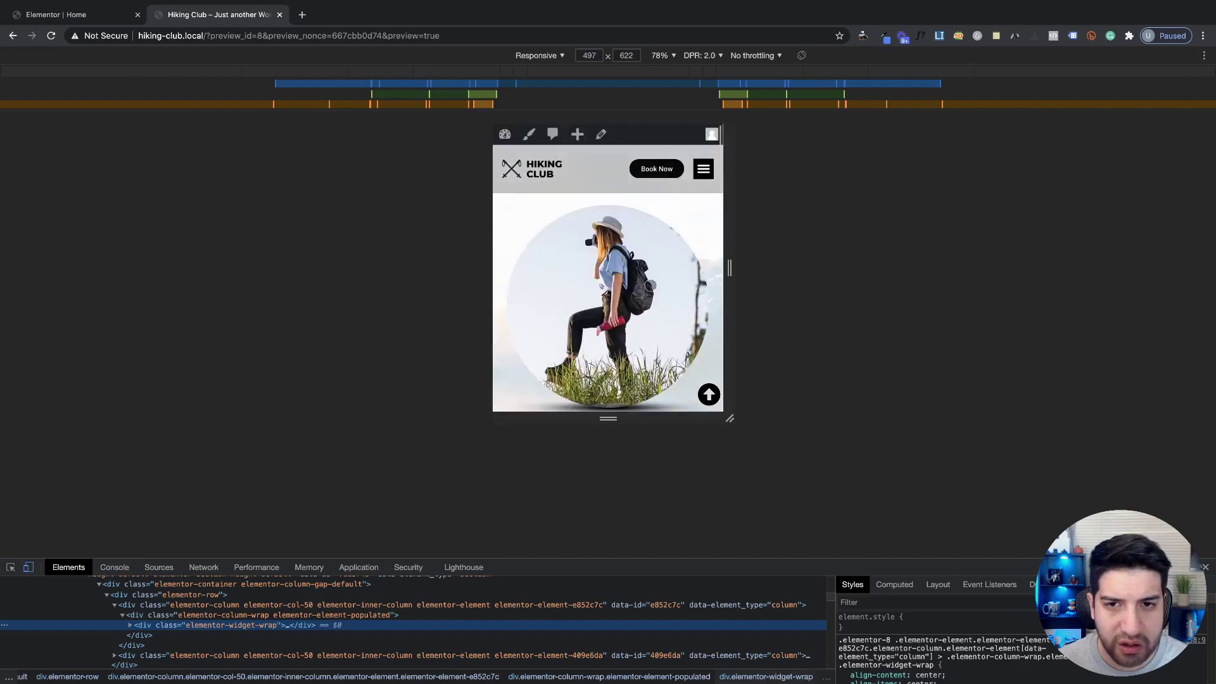
left_click(1207, 568)
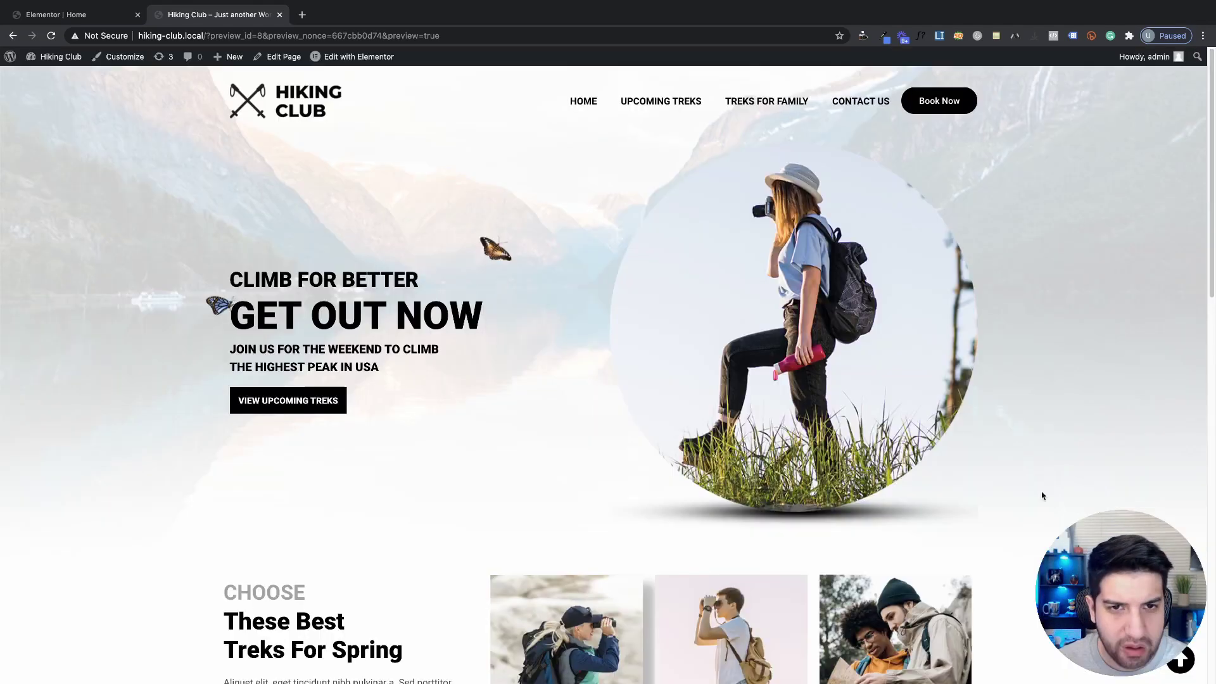
Return to the Elementor editor and switch the preview to Tablet.
left_click(95, 14)
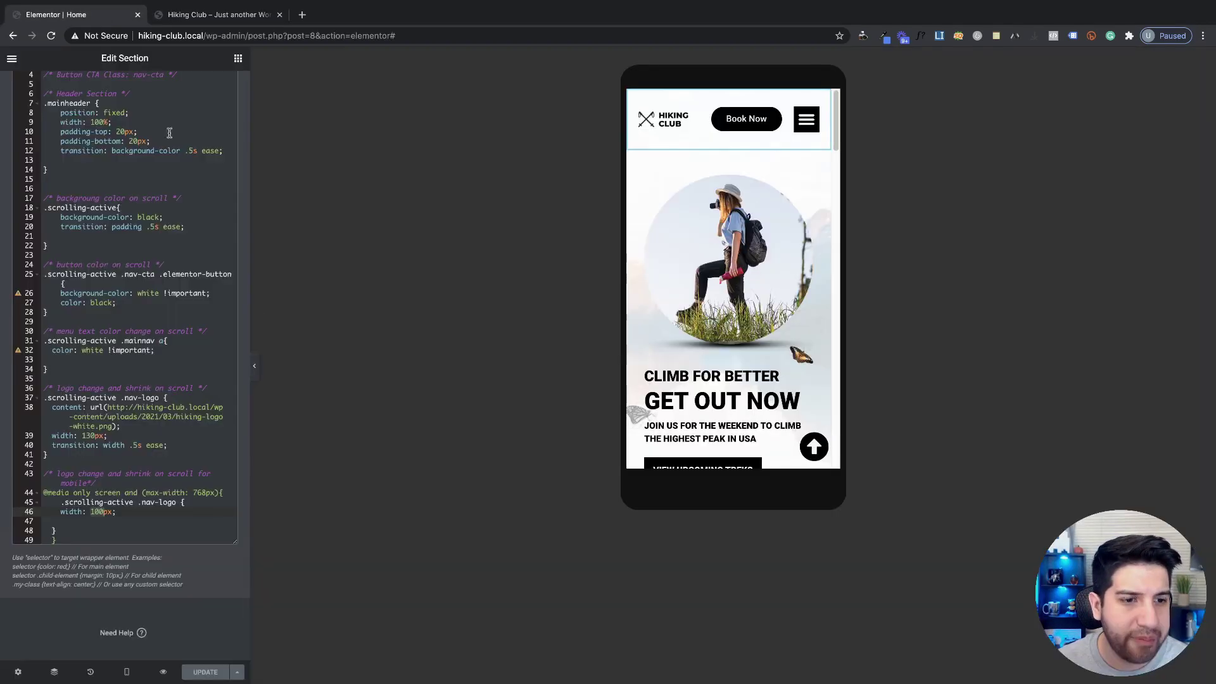
scroll(135, 358, "down", 1)
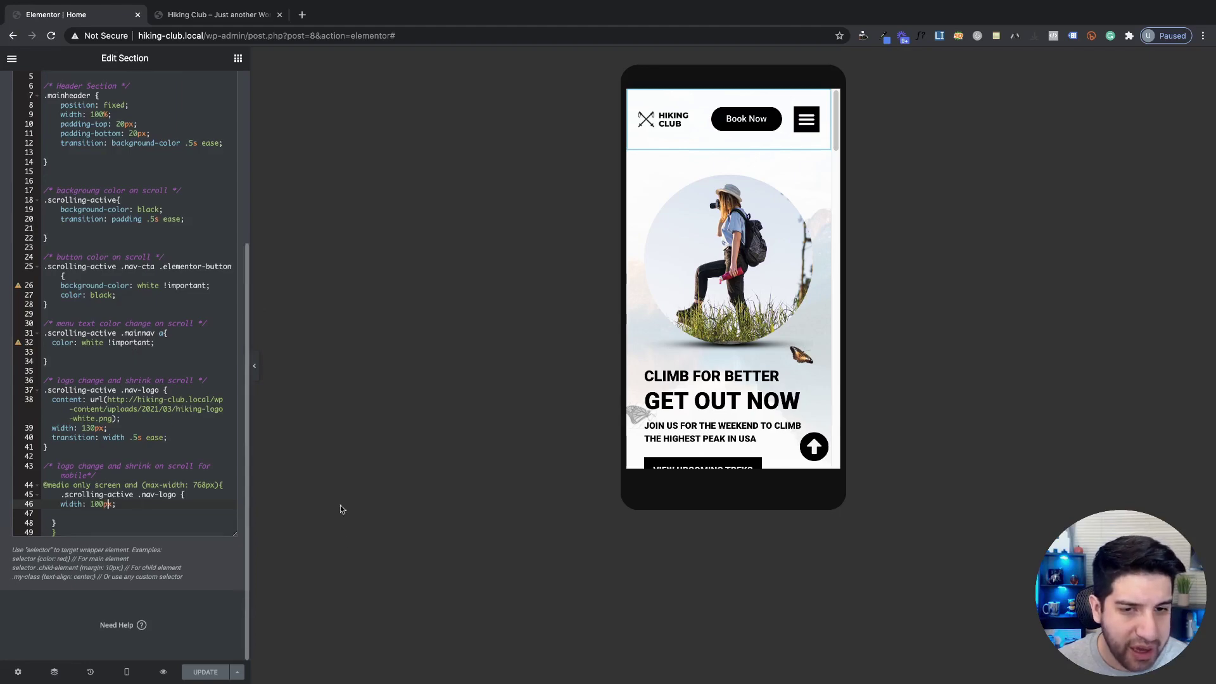
left_click(127, 671)
left_click(114, 617)
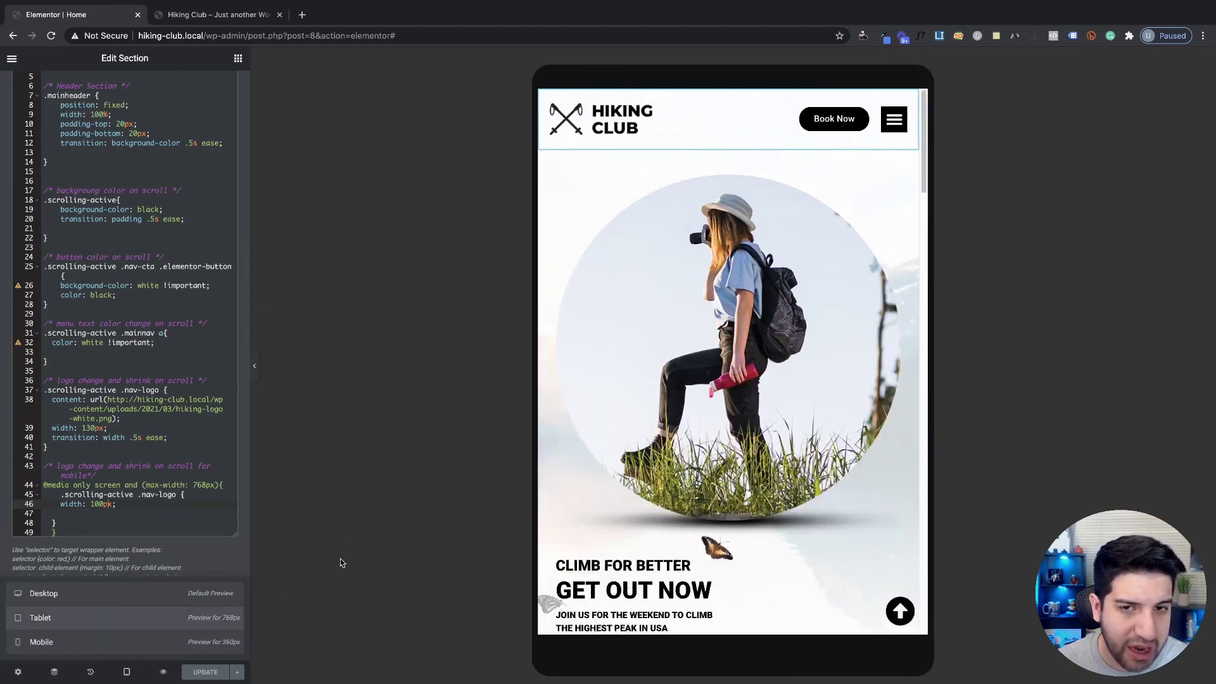
Duplicate the commented max-width 768px media query block directly after the .scrolling-active .nav-logo rule.
left_click_drag(64, 536, 20, 462)
key("ctrl+c")
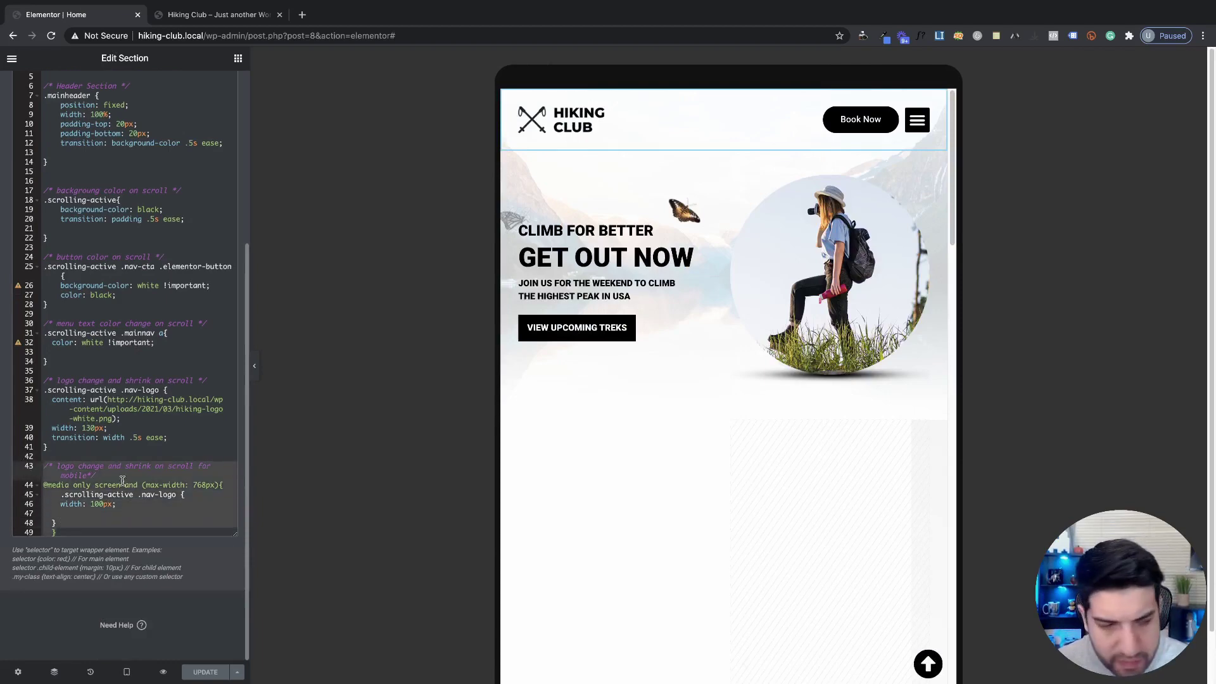
left_click(100, 447)
key("Return")
key("Return")
key("ctrl+v")
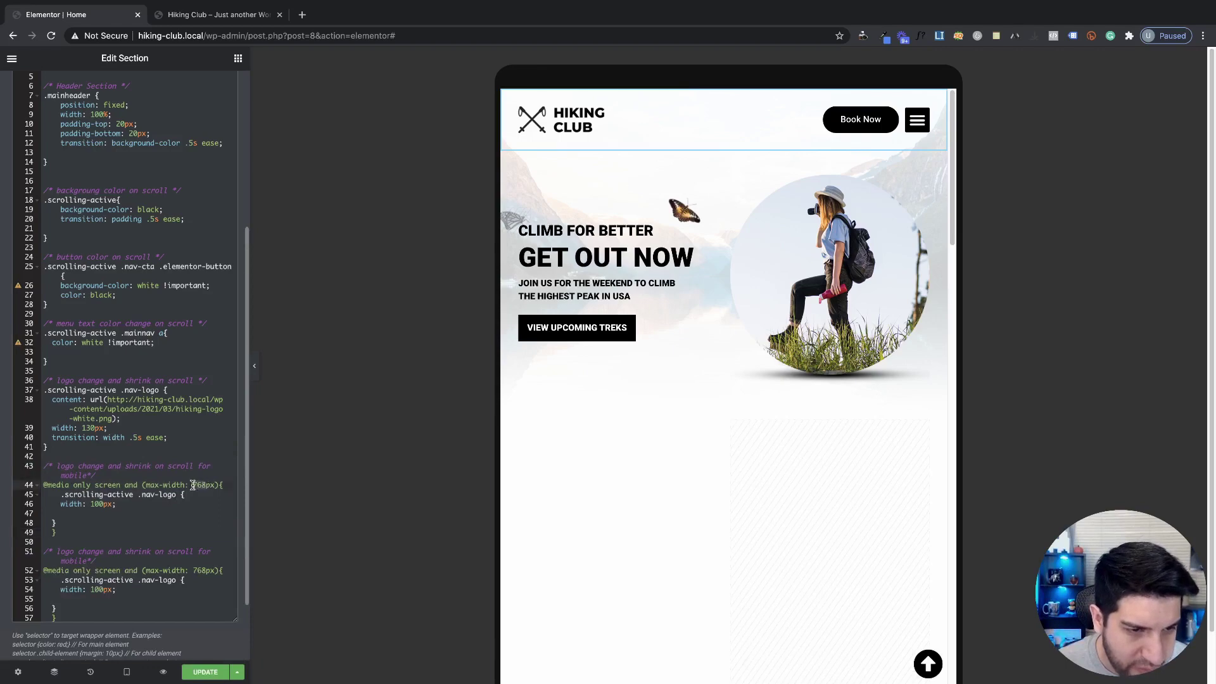
In the first media query block, set max-width to 1025px and the .scrolling-active .nav-logo width to 130px.
type("102")
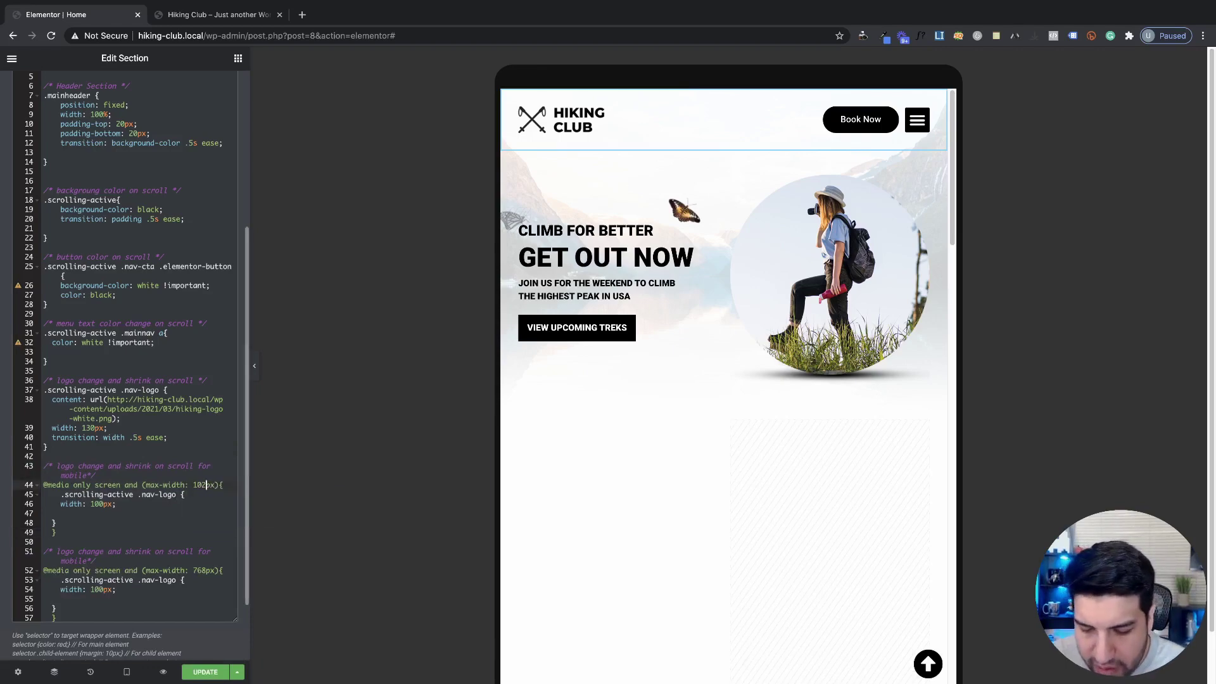
type("5")
key("Down")
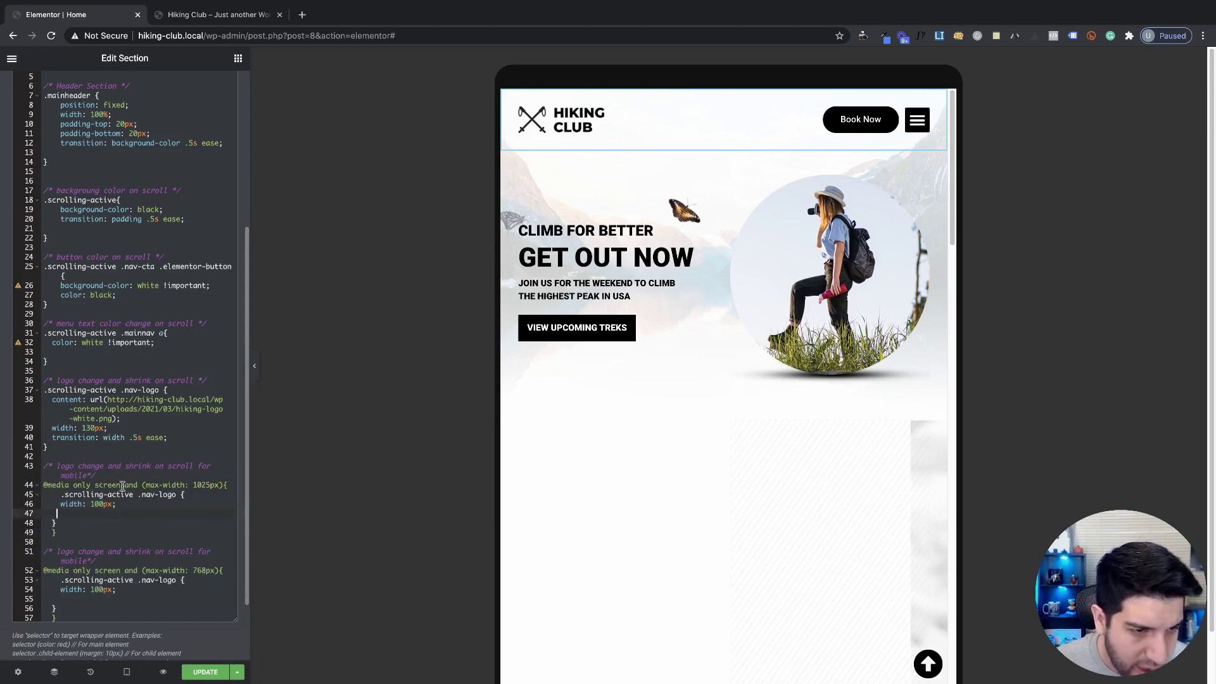
type("130")
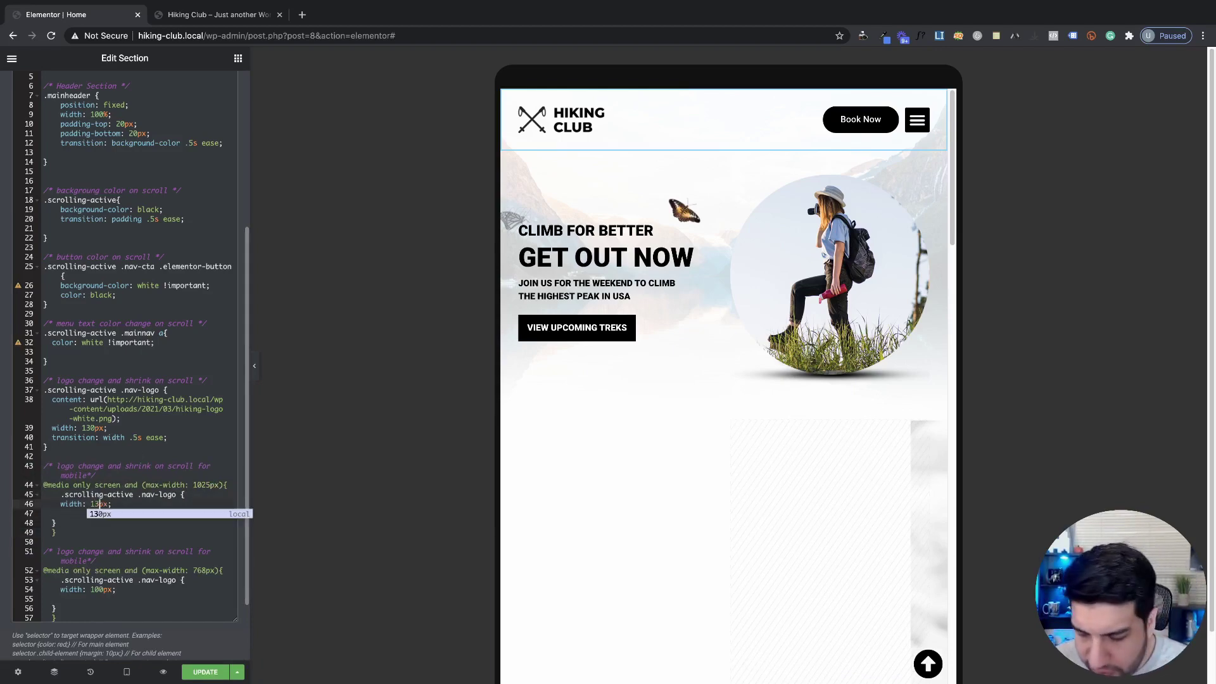
Change the comment above the max-width 1025px media query to say tablet instead of mobile.
left_click(137, 495)
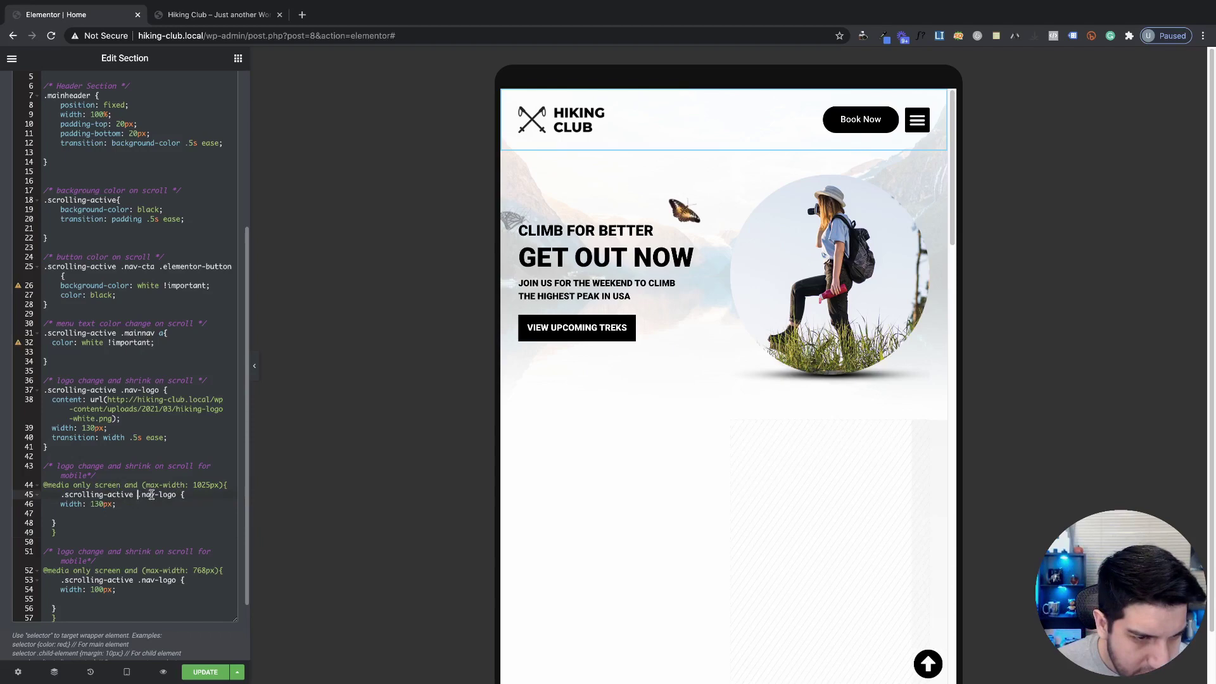
double_click(86, 475)
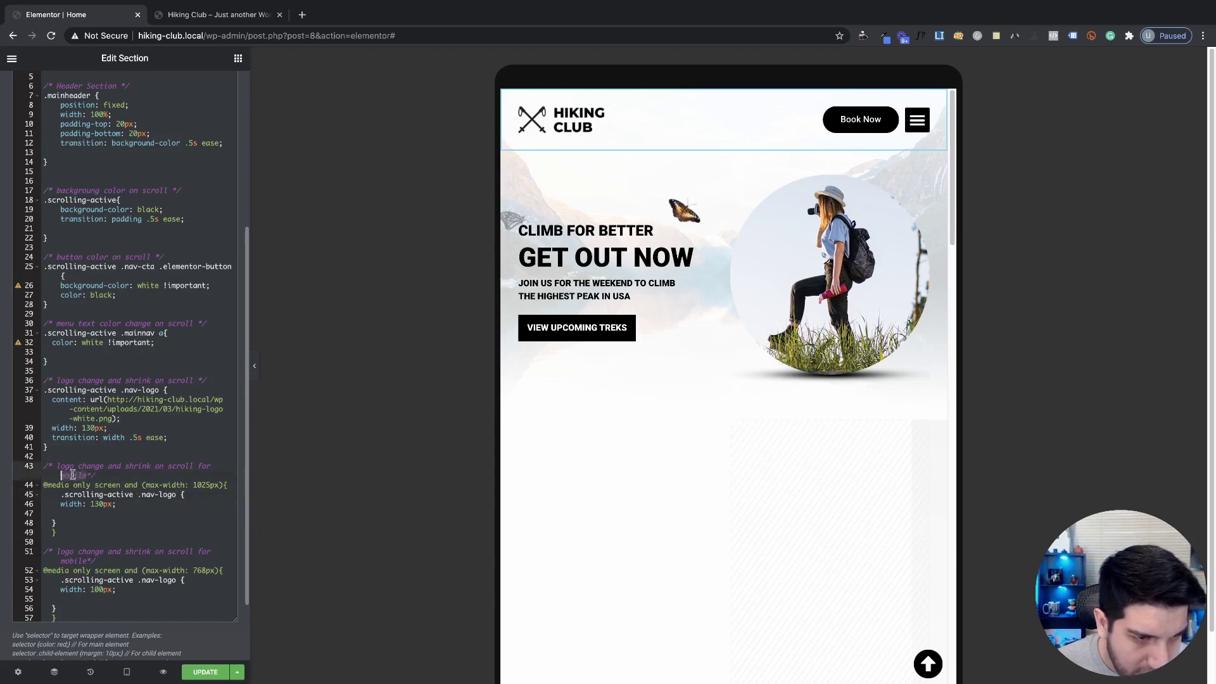
type("t")
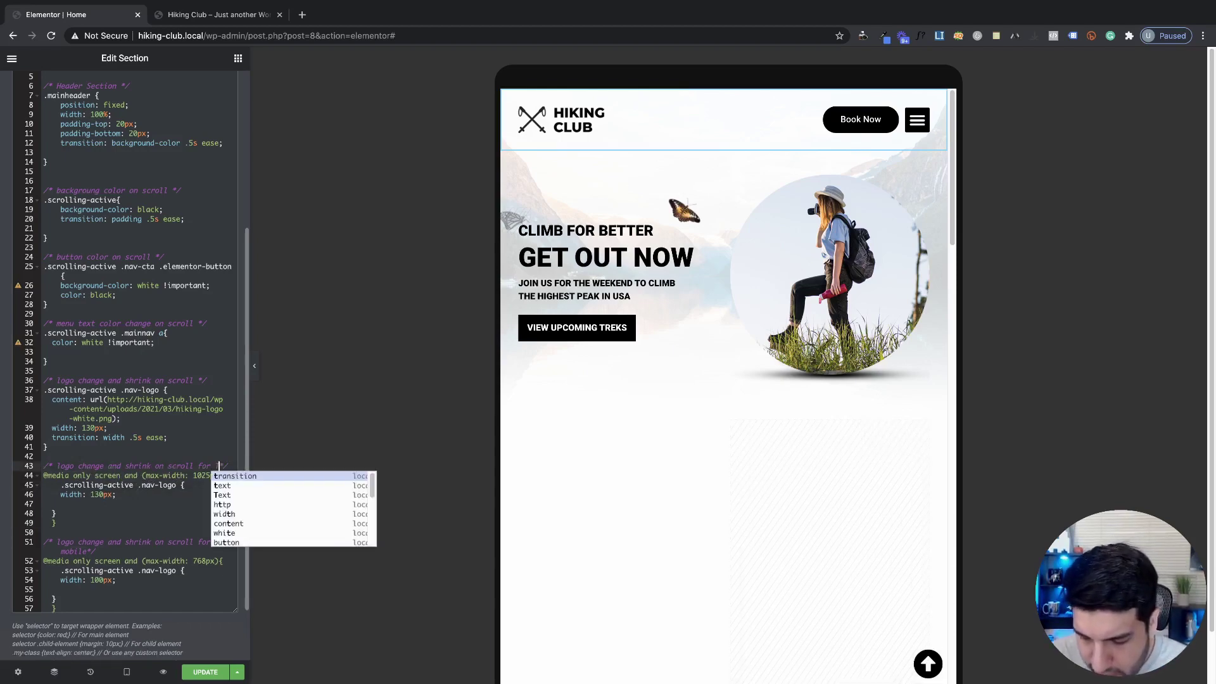
type("ablet")
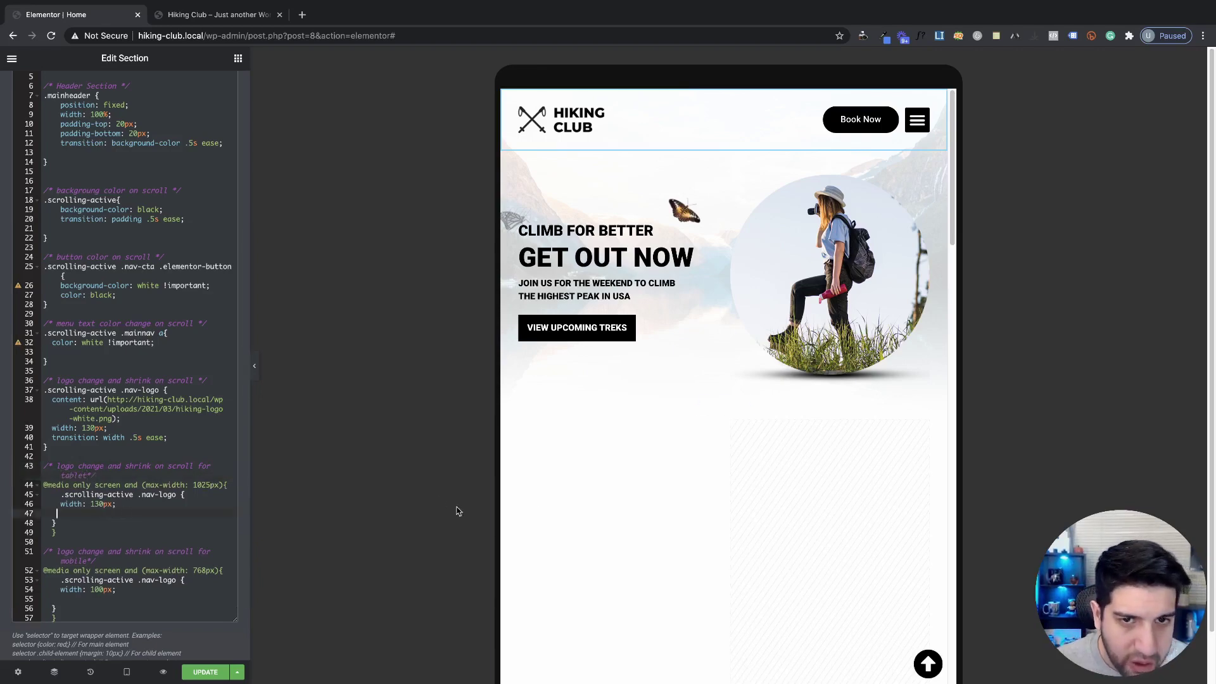
Try a 50px logo width in the max-width 1025px media query, change it to 10px and check the tablet header on scroll.
scroll(640, 494, "down", 2)
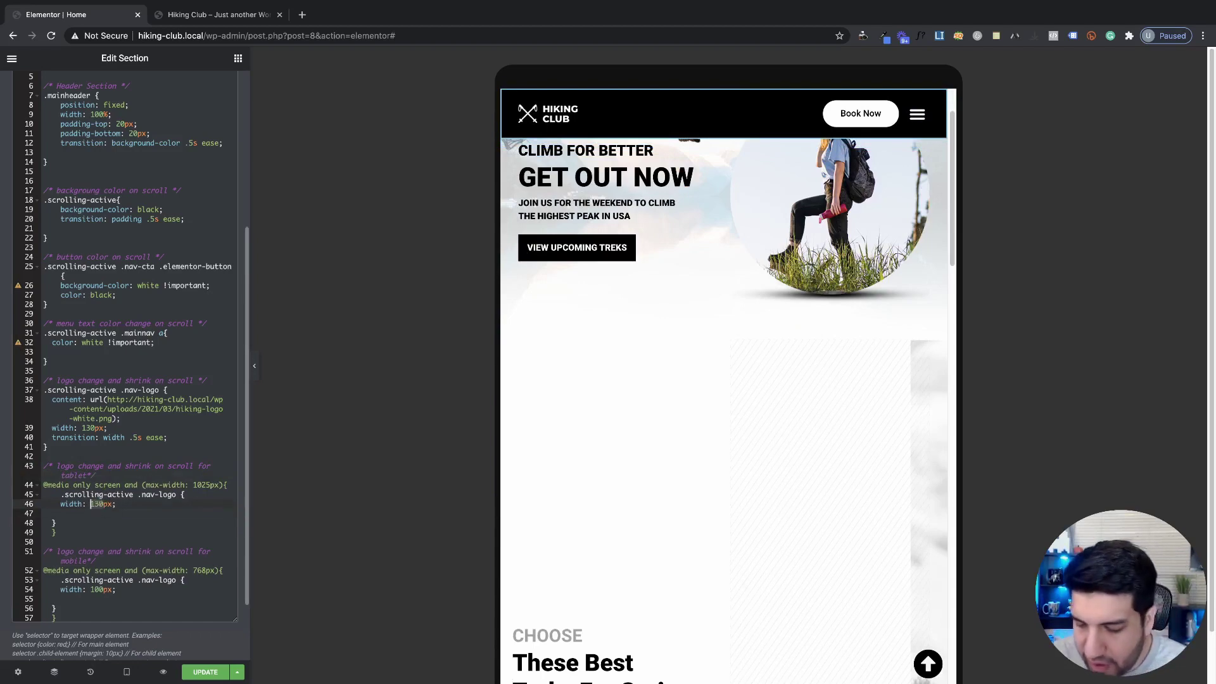
key("BackSpace")
key("BackSpace")
type("10")
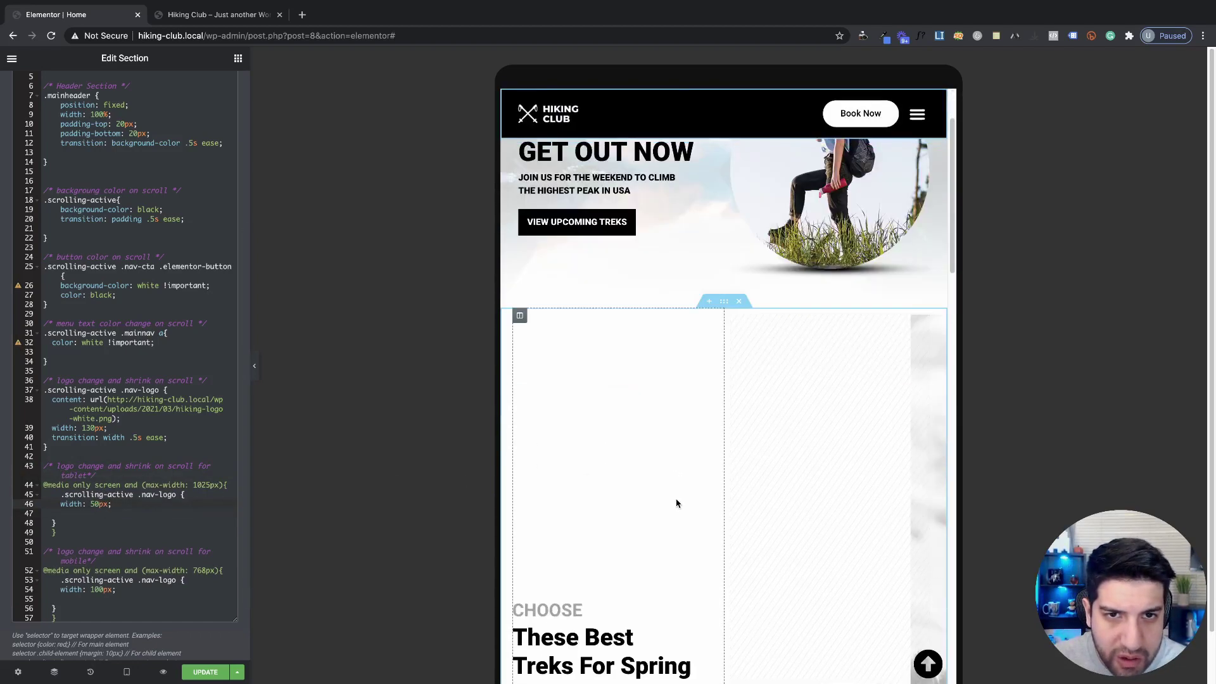
scroll(247, 644, "down", 1)
scroll(730, 421, "down", 2)
scroll(711, 427, "up", 2)
scroll(693, 427, "down", 2)
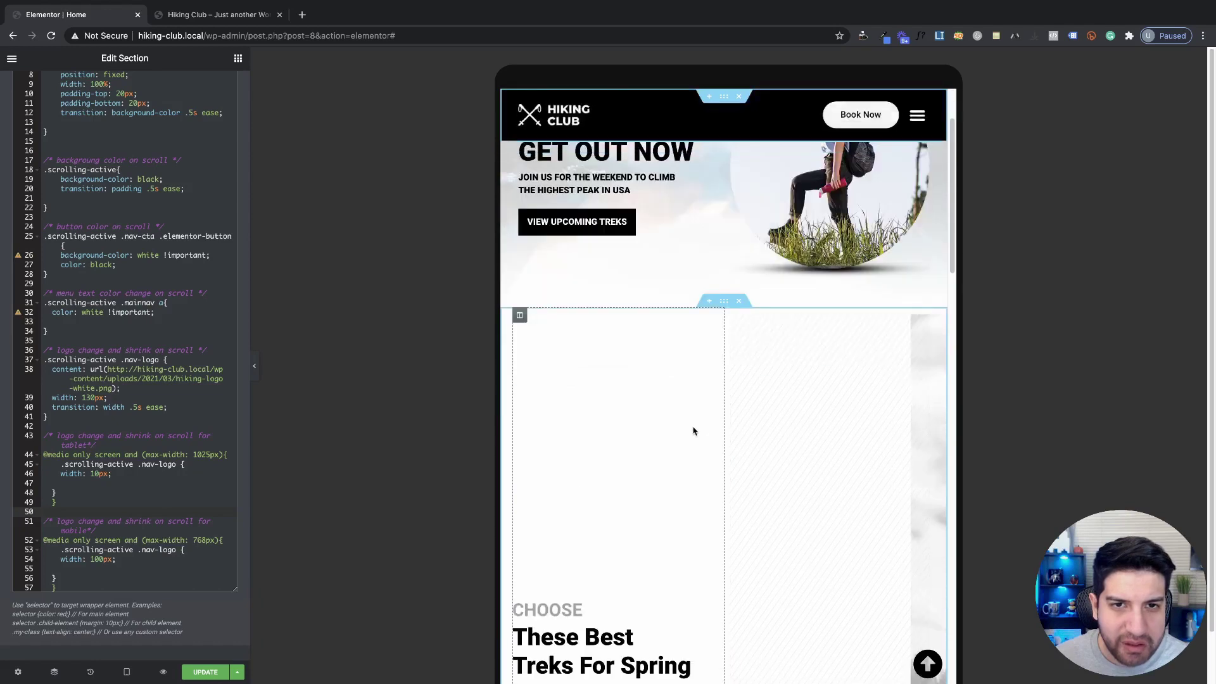
Save the page with the tablet media query and switch to the live Hiking Club page.
left_click(199, 675)
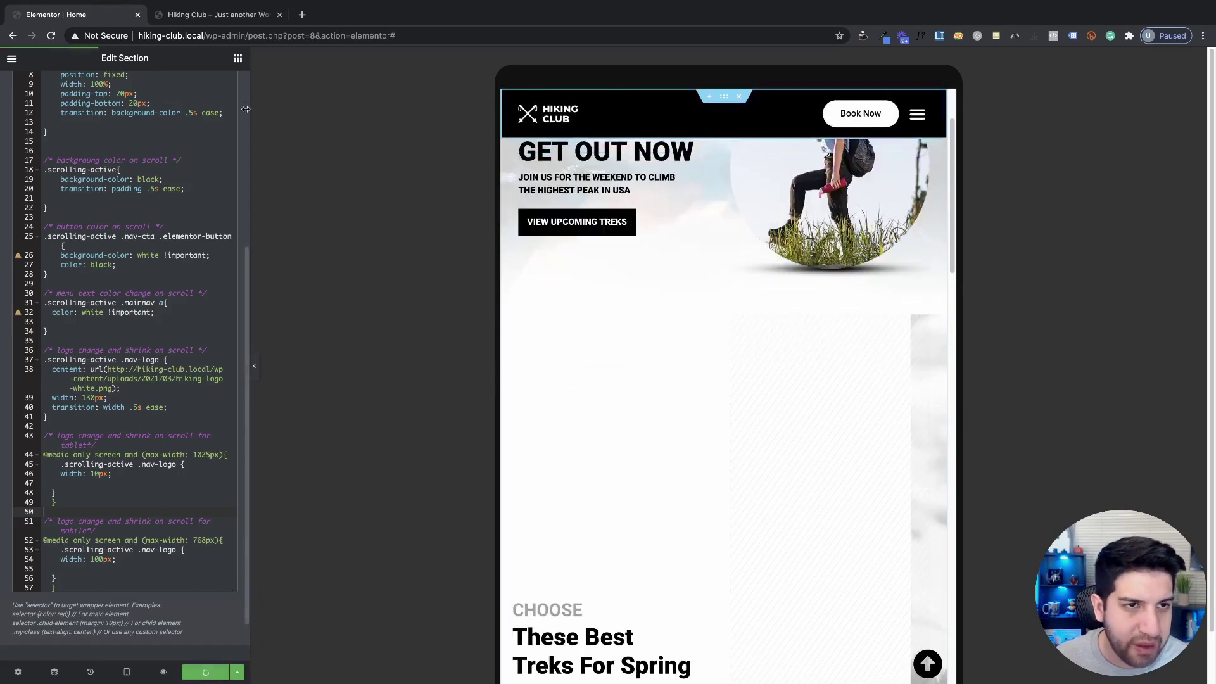
left_click(233, 15)
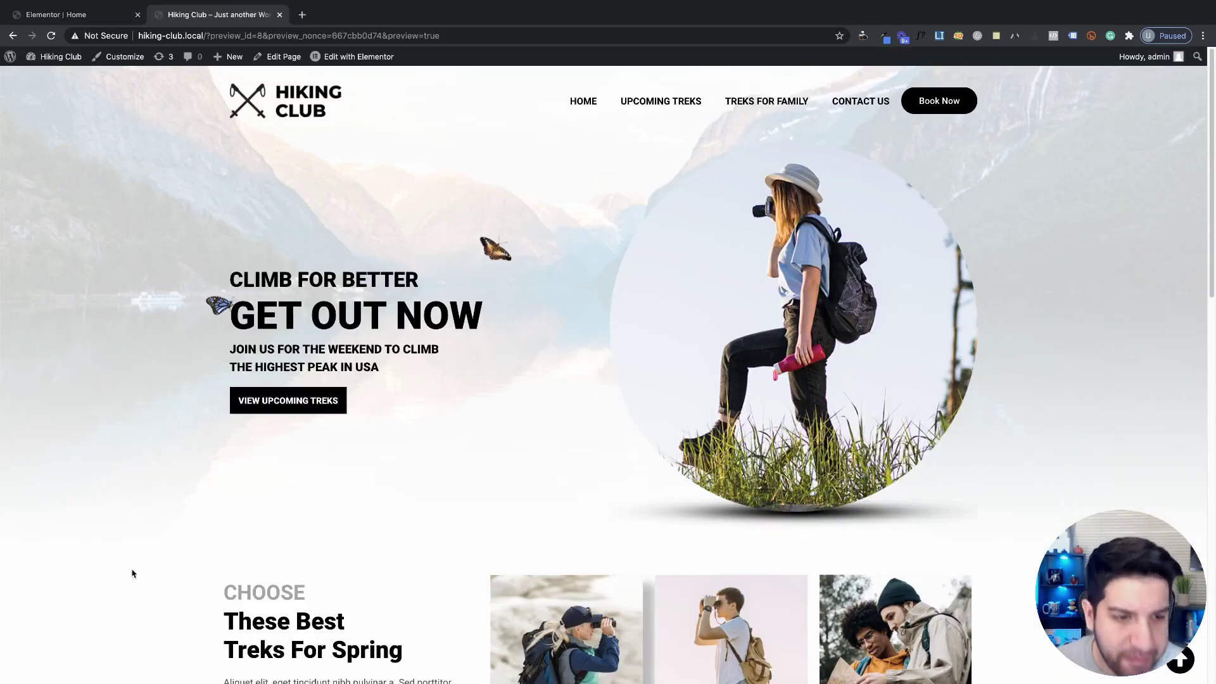
Inspect the live page in responsive mode, widen the viewport to 850px and check the header on scroll.
right_click(966, 354)
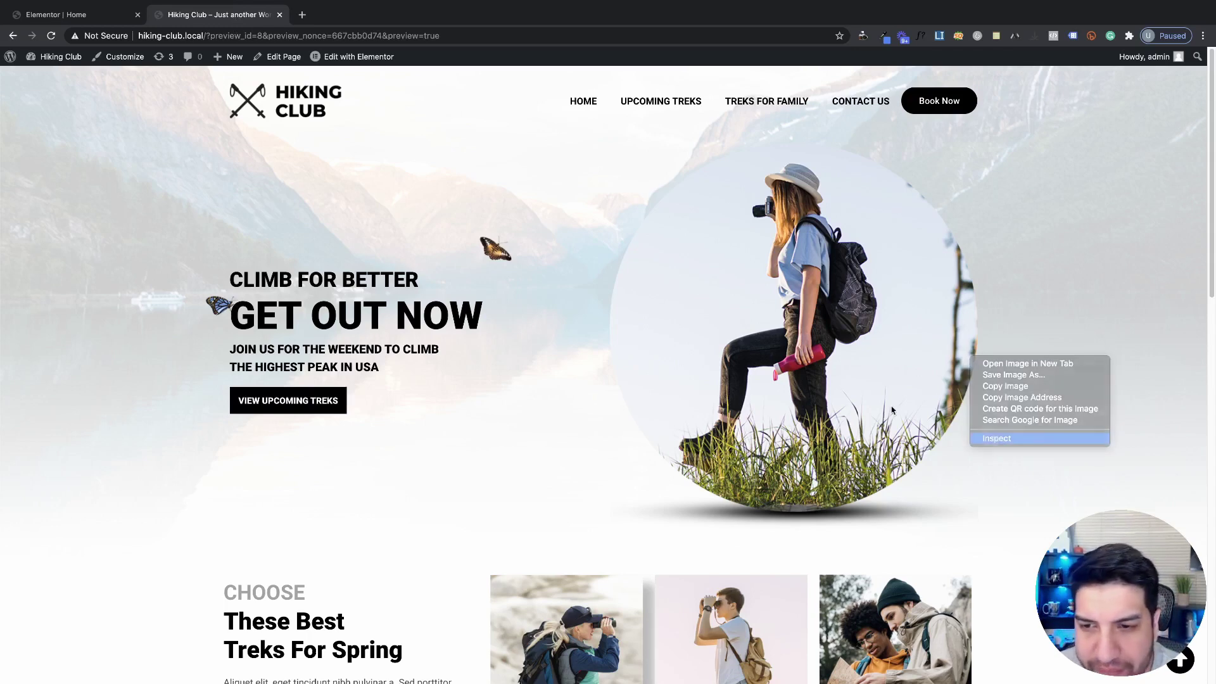
left_click(1000, 441)
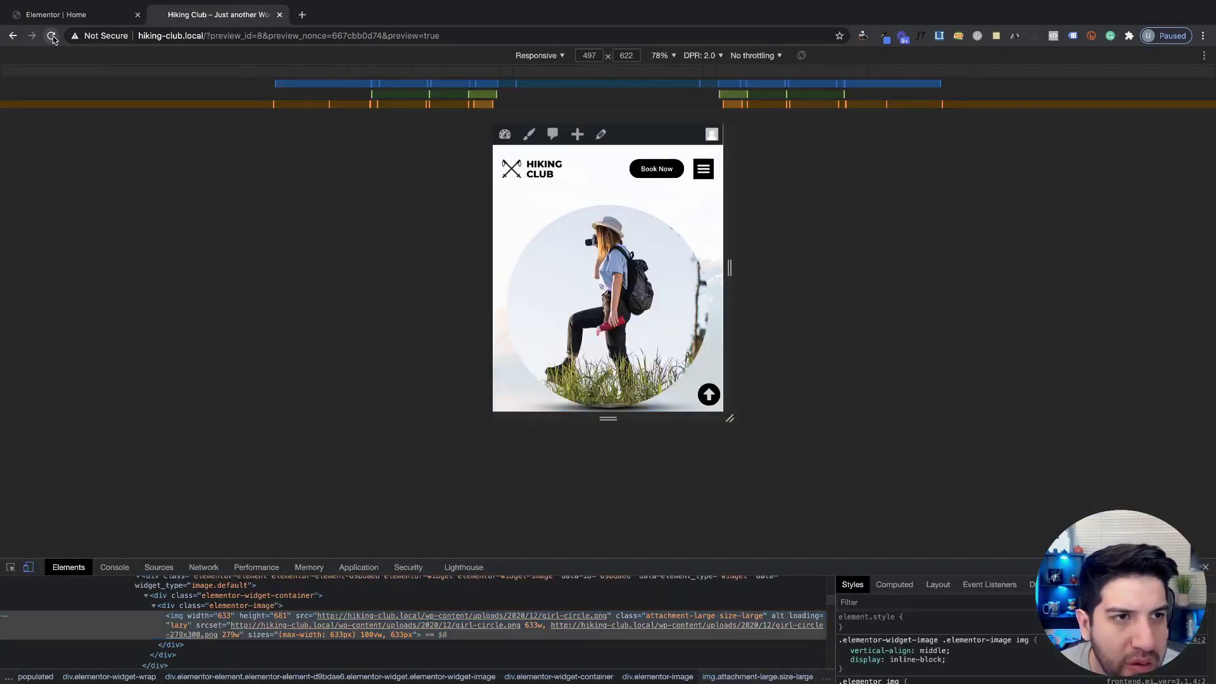
left_click_drag(730, 268, 811, 268)
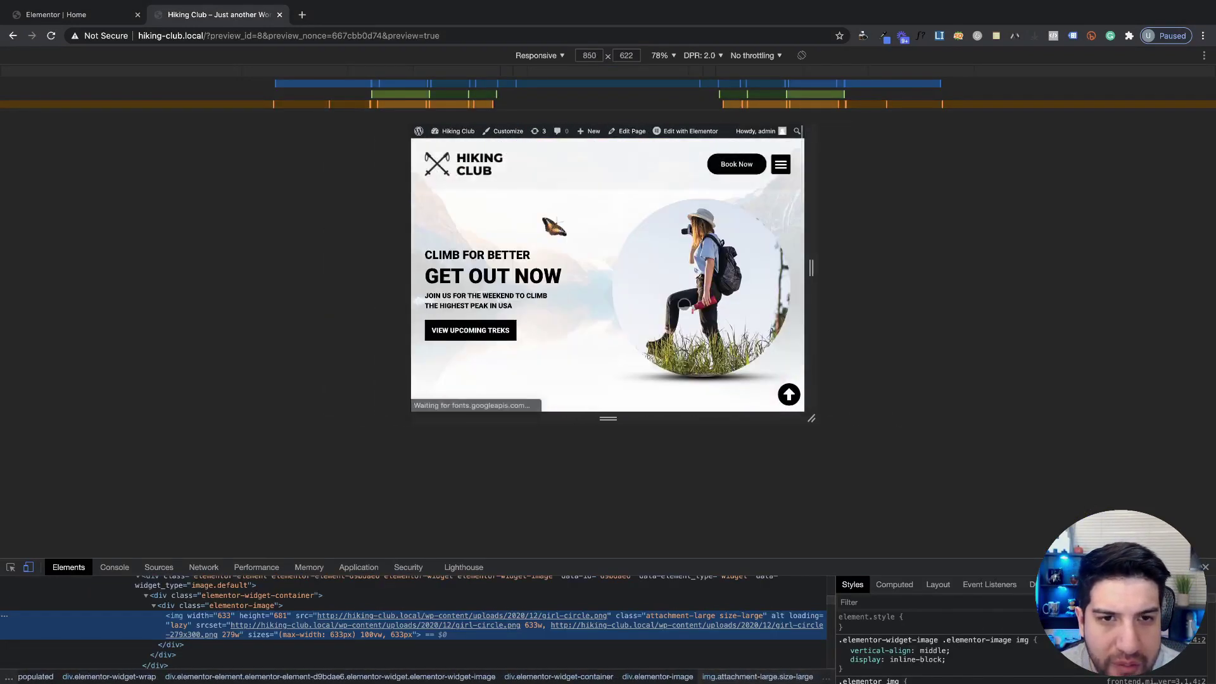
mouse_move(811, 272)
left_mouse_down()
mouse_move(866, 273)
mouse_move(811, 282)
left_mouse_up()
scroll(748, 301, "down", 1)
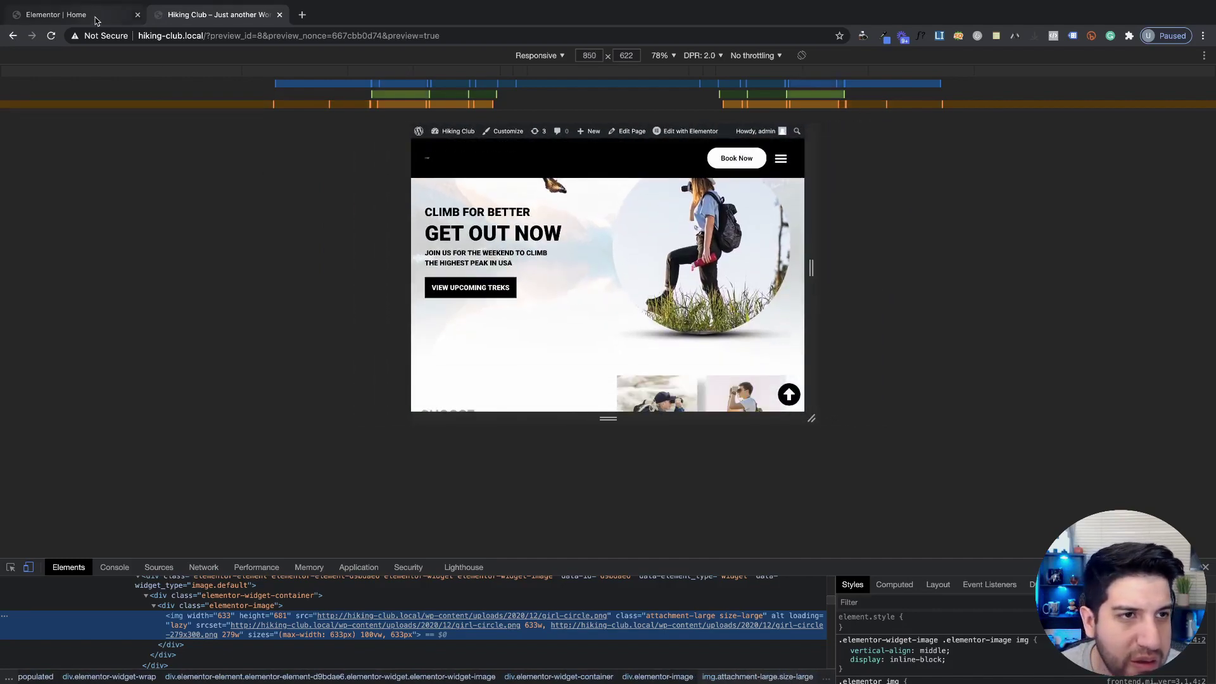
Return to the Elementor editor and set the .scrolling-active .nav-logo width to 130px in the tablet (max-width 1025px) media query.
left_click(76, 14)
scroll(129, 377, "up", 5)
scroll(118, 357, "down", 8)
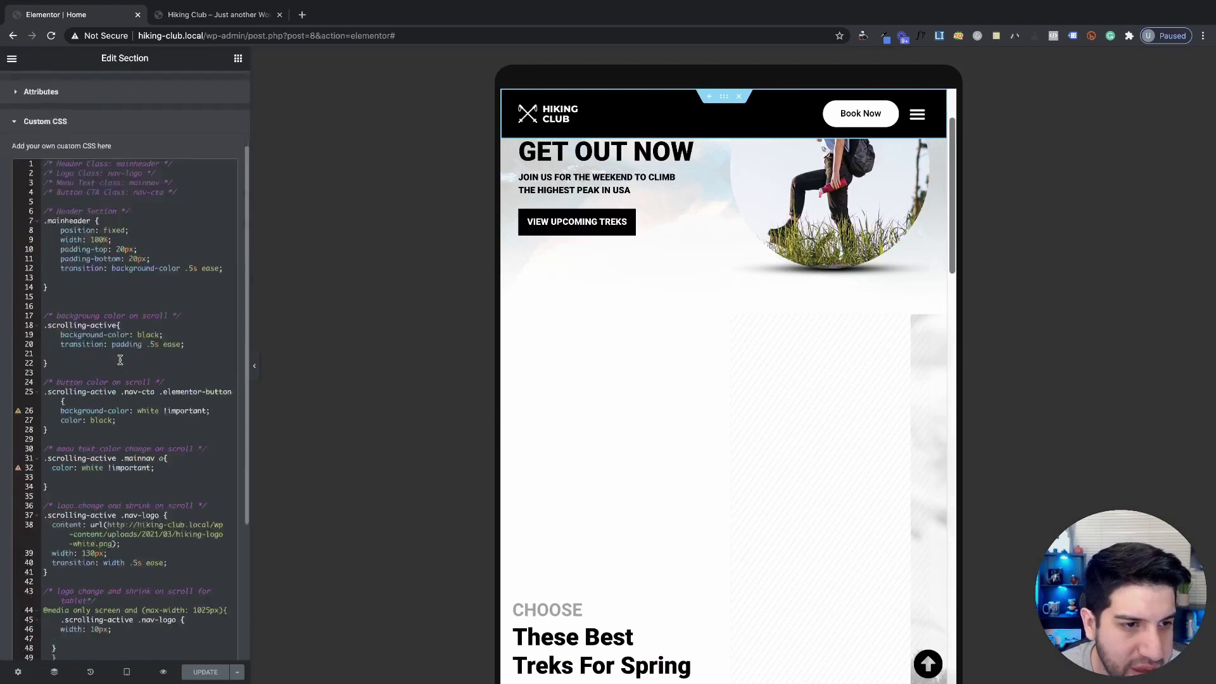
scroll(125, 362, "up", 5)
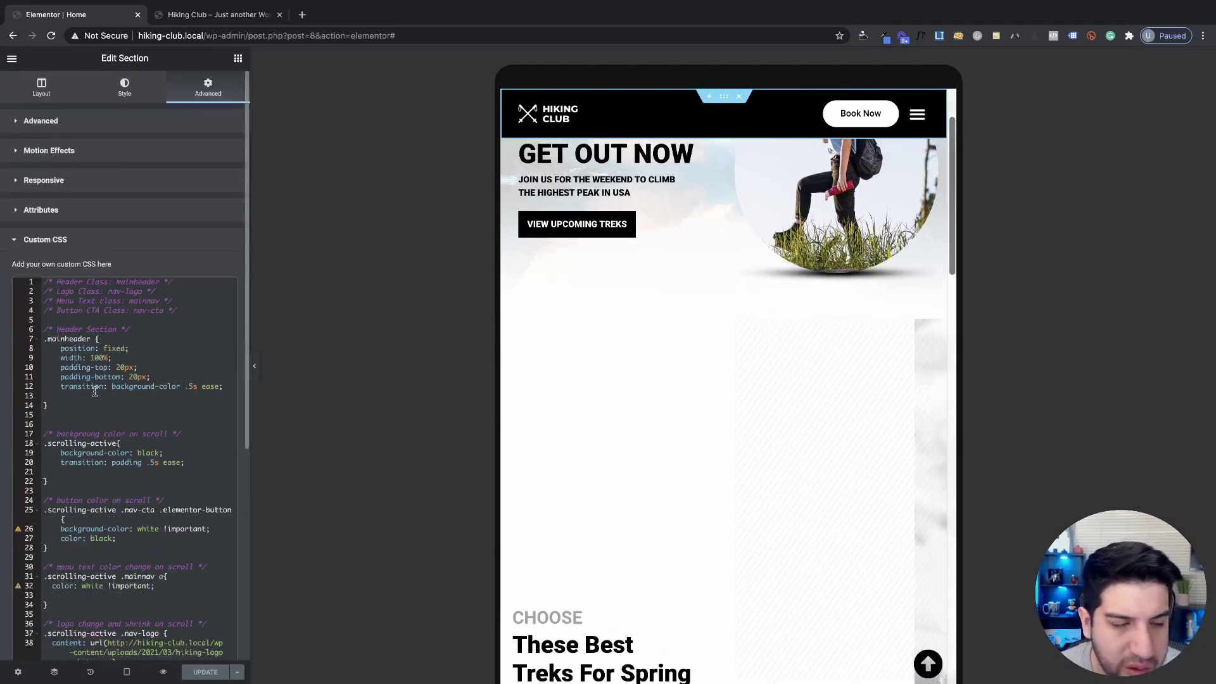
scroll(195, 411, "down", 3)
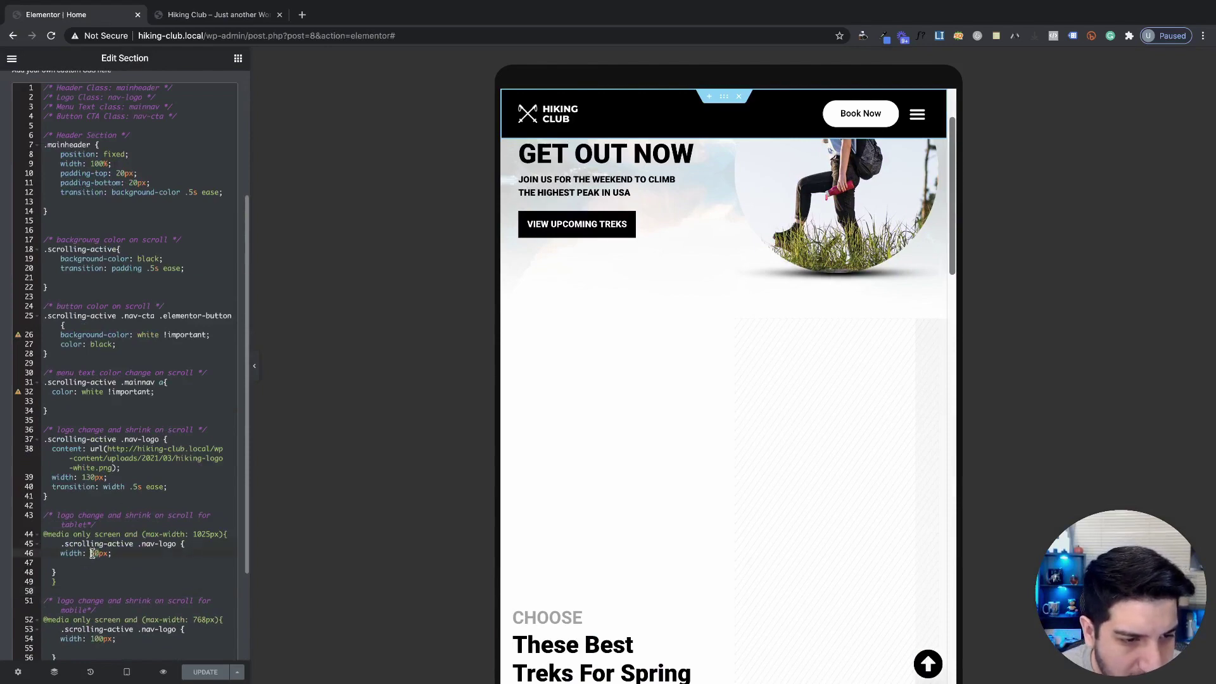
key("Delete")
type("3")
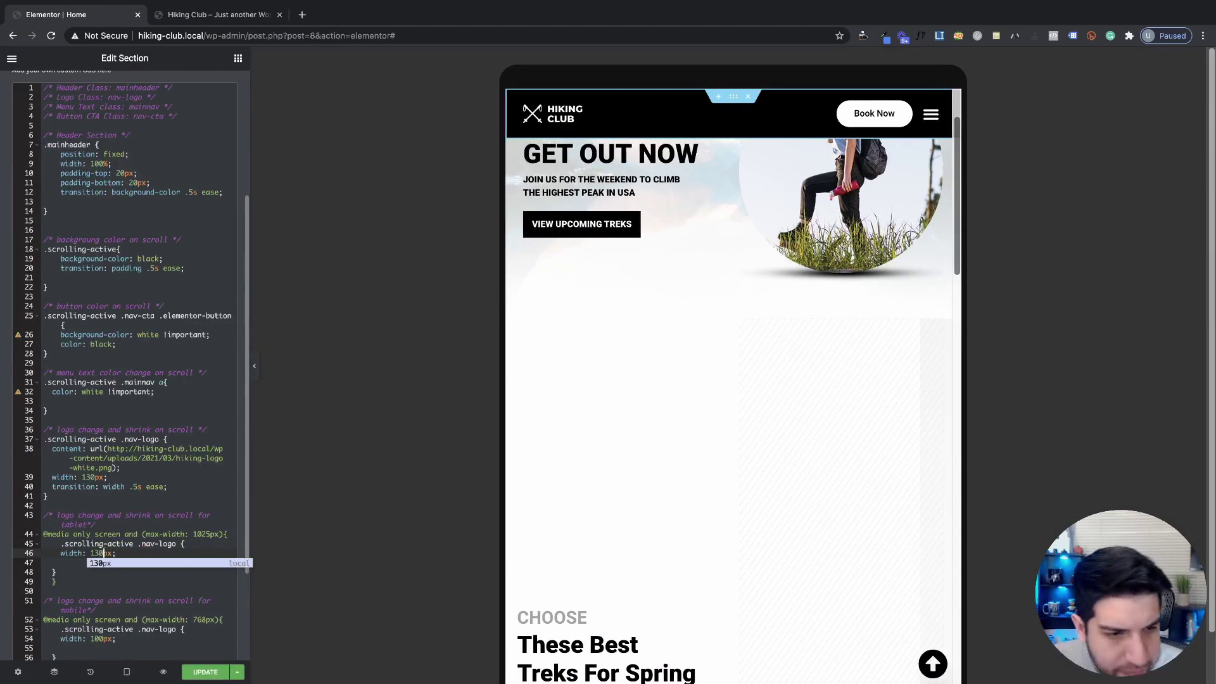
left_click(190, 497)
Check the tablet header on scroll in the editor preview and save the page.
scroll(675, 414, "up", 3)
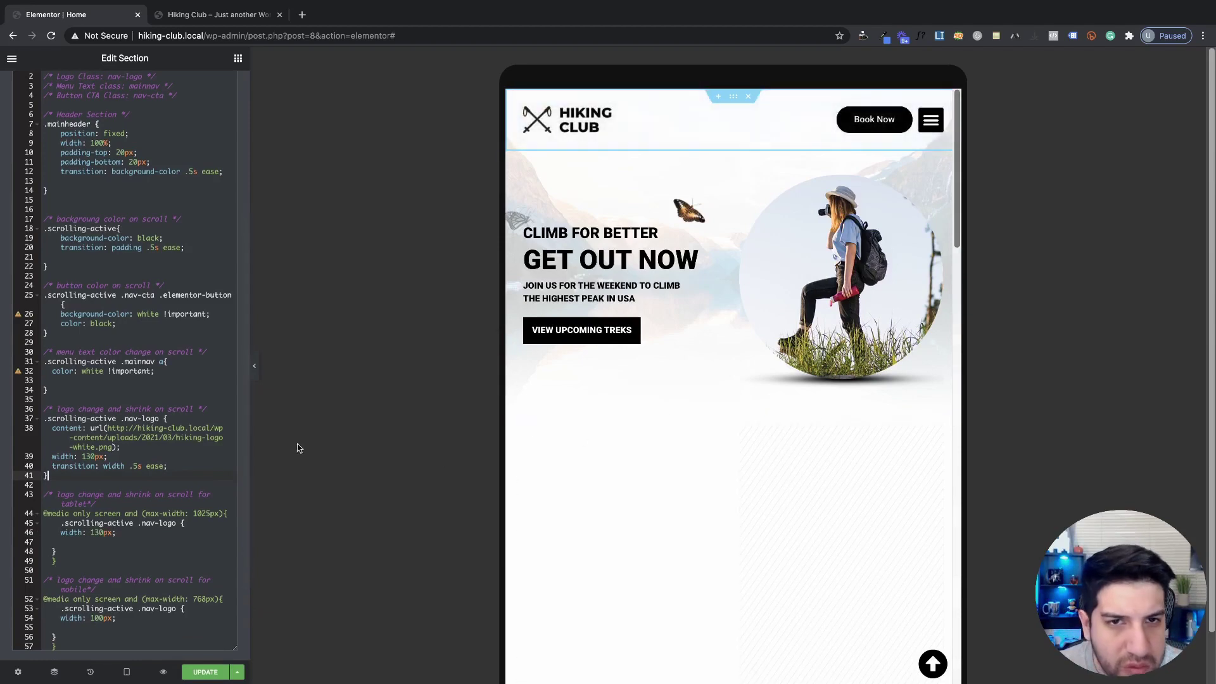
scroll(573, 437, "down", 3)
scroll(178, 475, "down", 3)
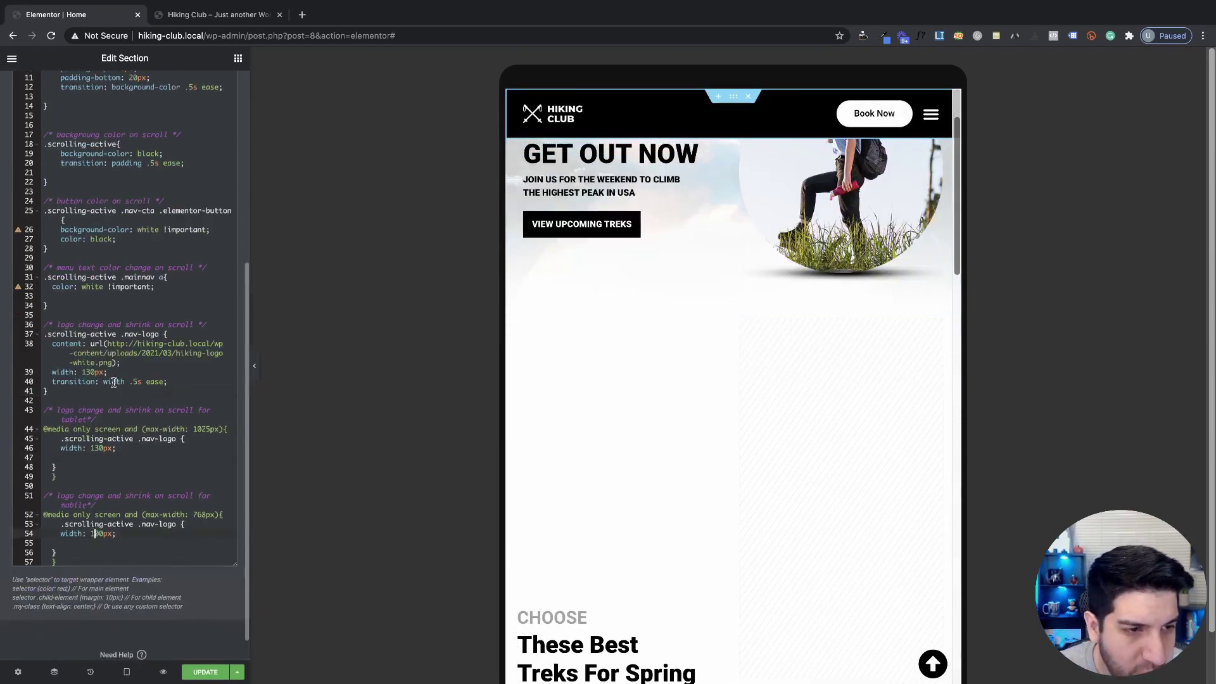
left_click(200, 673)
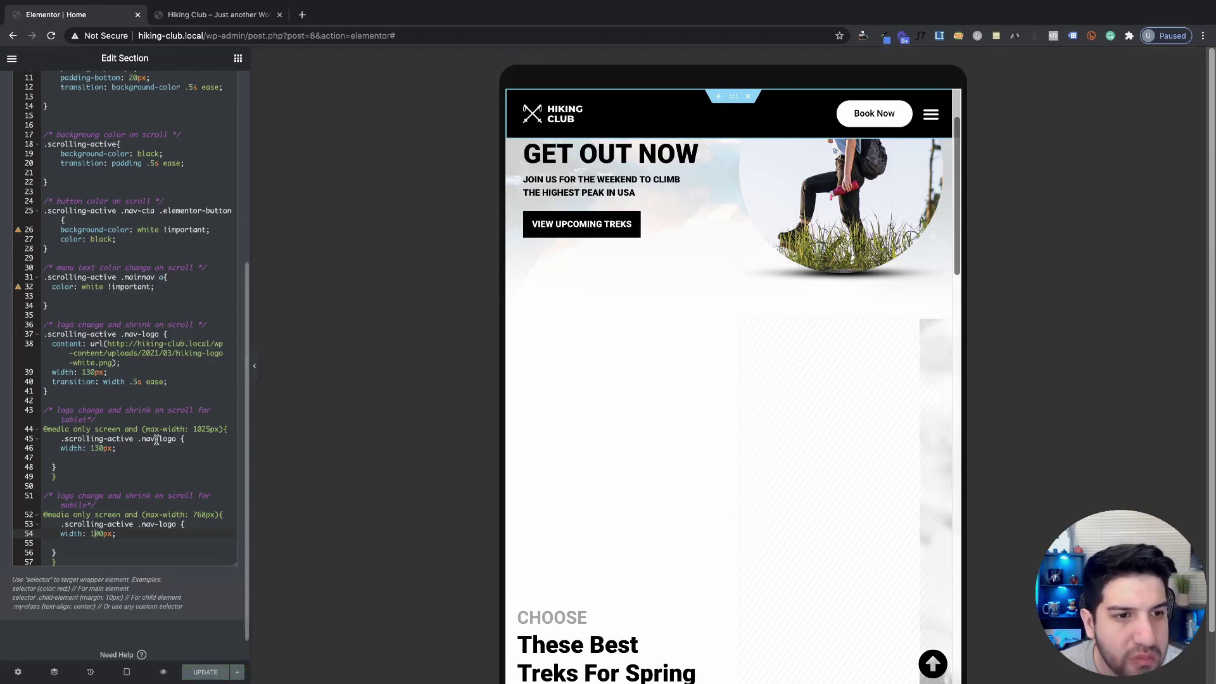
left_click(158, 344)
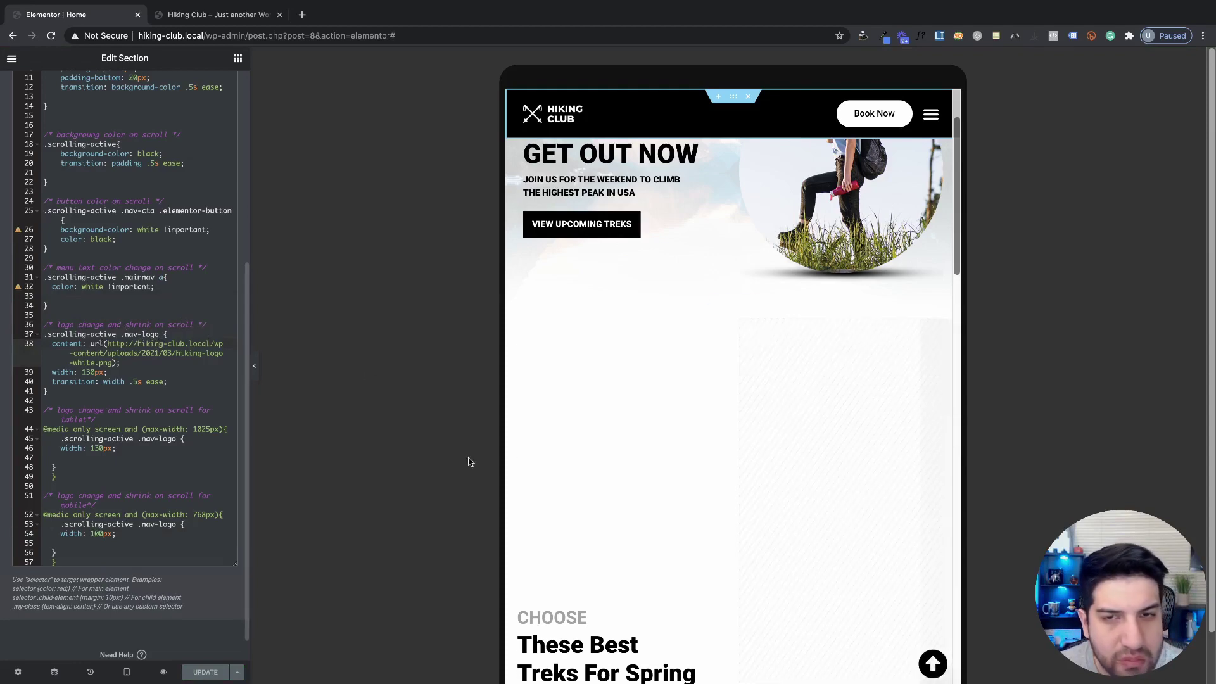
Reload the live Hiking Club page, reopen the inspector and resize the responsive viewport to 965px wide to check the header.
left_click(203, 15)
left_click(52, 36)
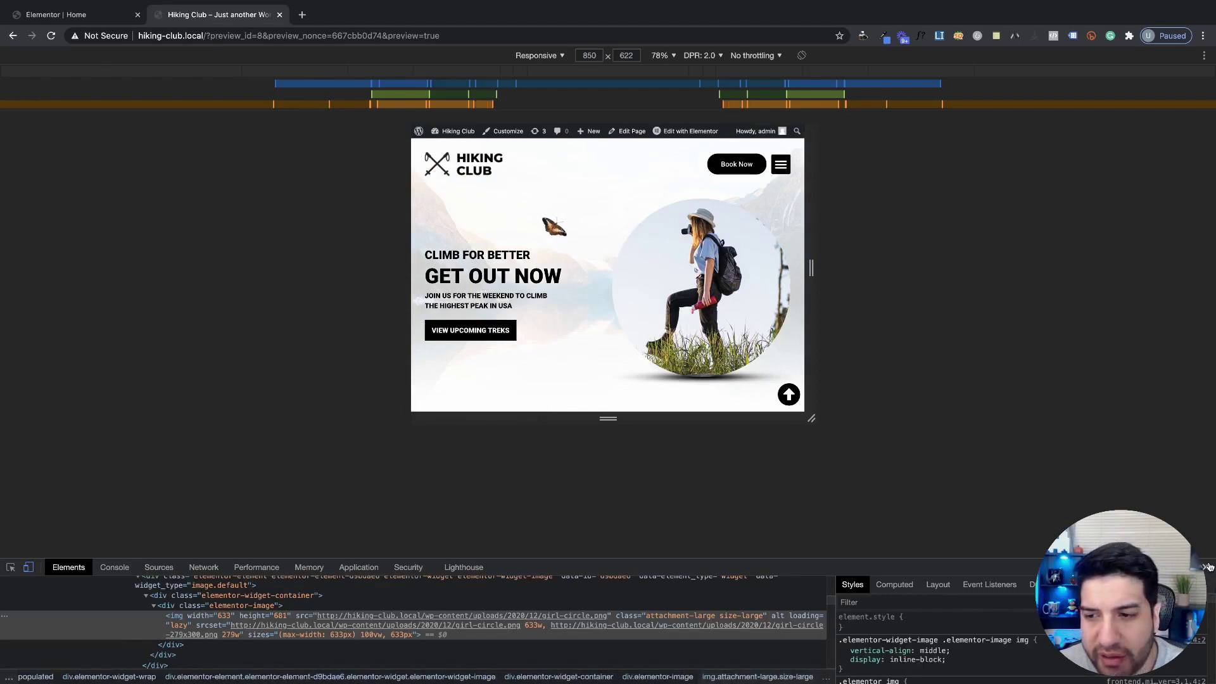
left_click(1206, 567)
right_click(1056, 479)
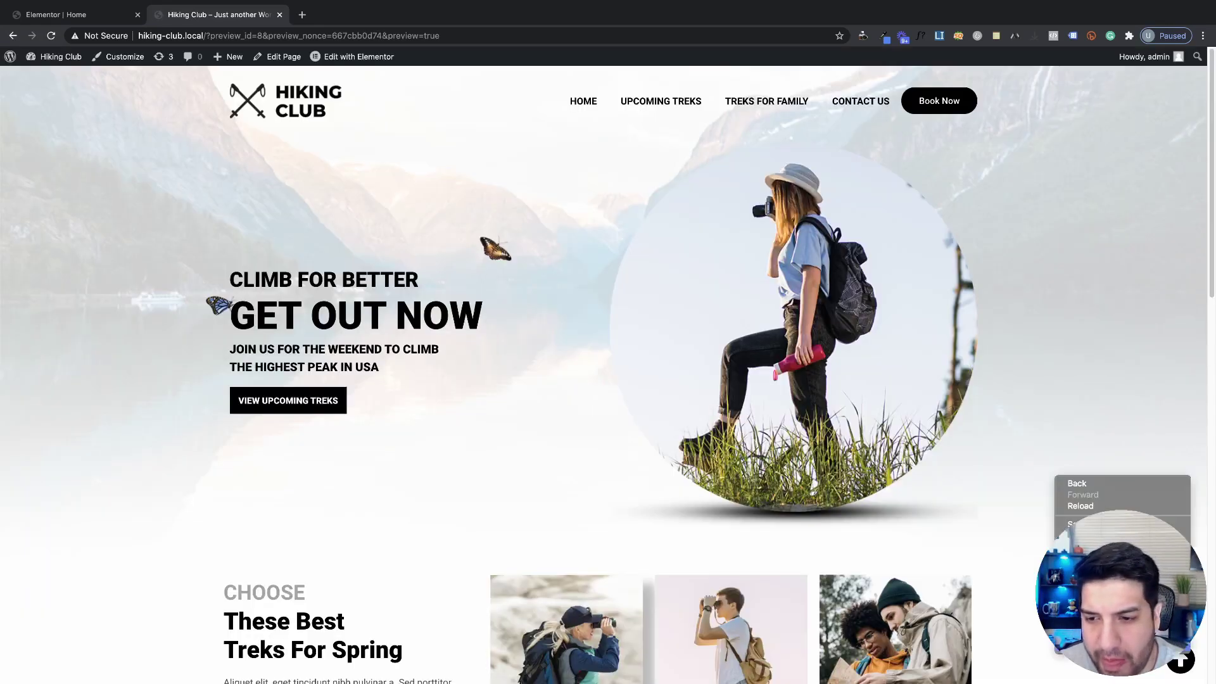
left_click(1077, 595)
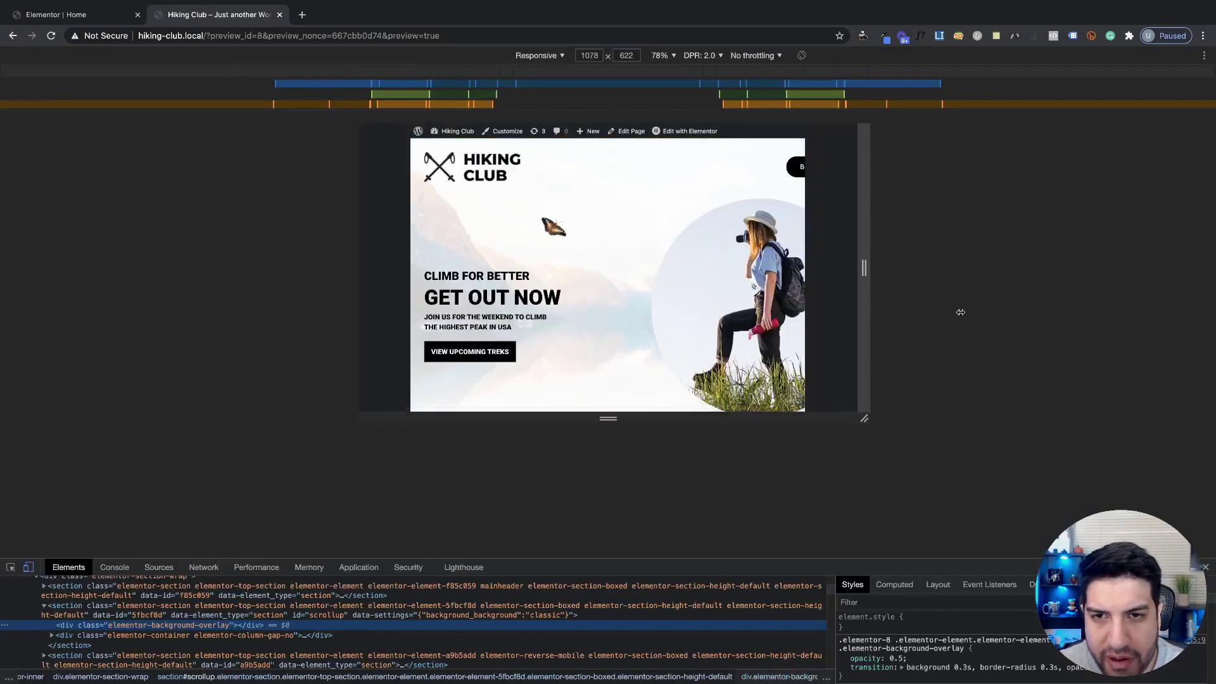
left_click_drag(961, 312, 833, 208)
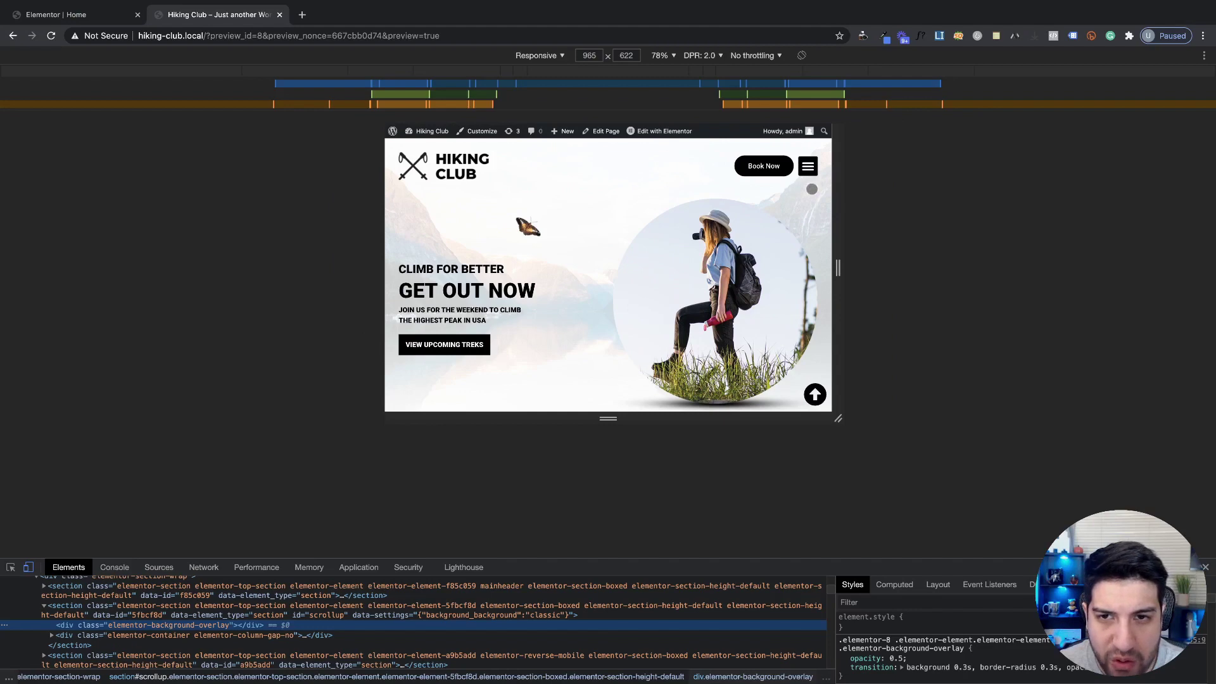
Return to the Elementor editor and switch its preview to the desktop view.
left_click(95, 14)
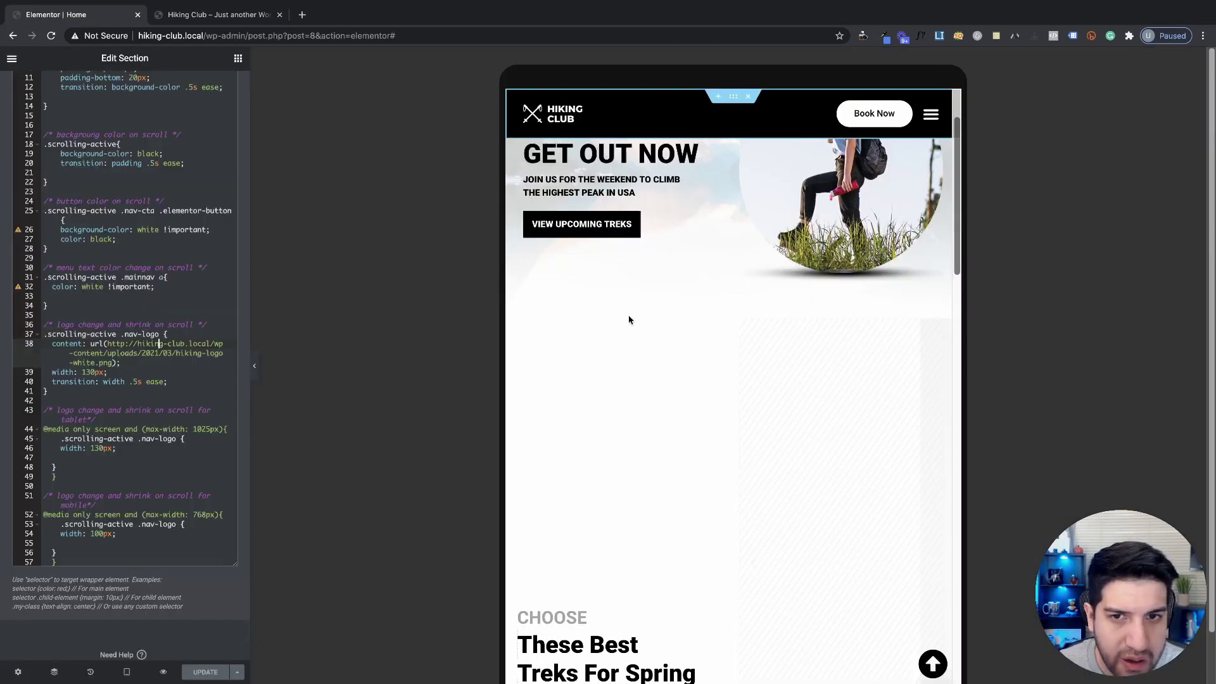
left_click(129, 673)
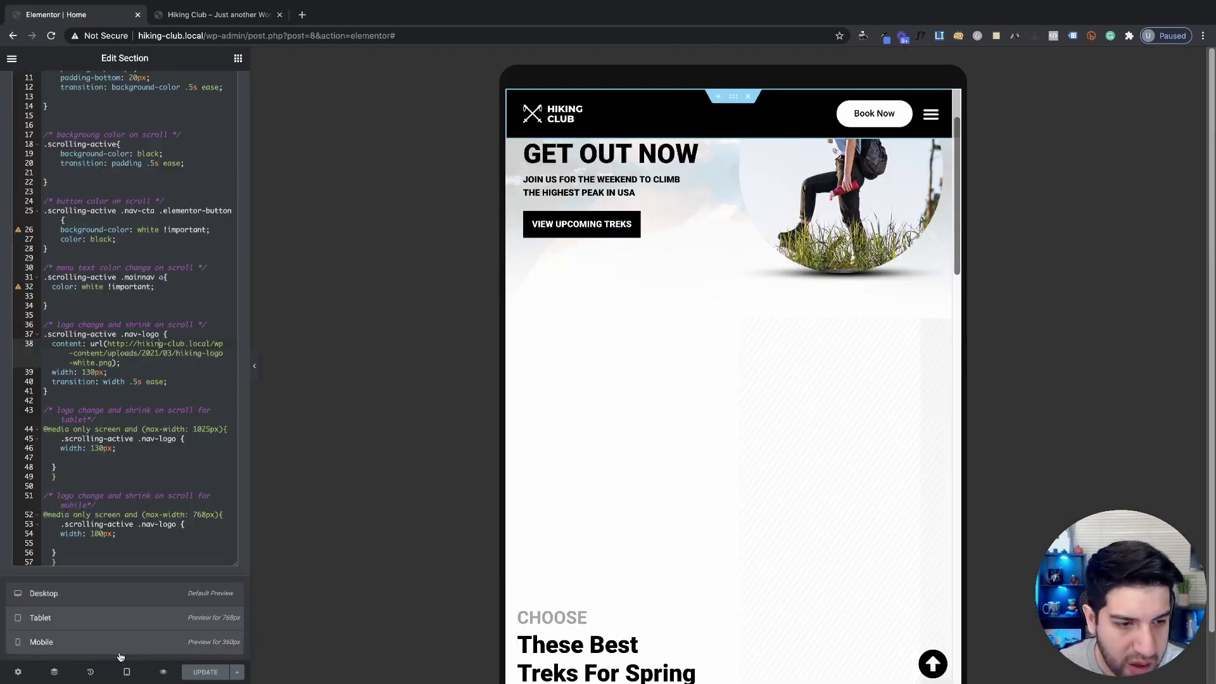
left_click(112, 599)
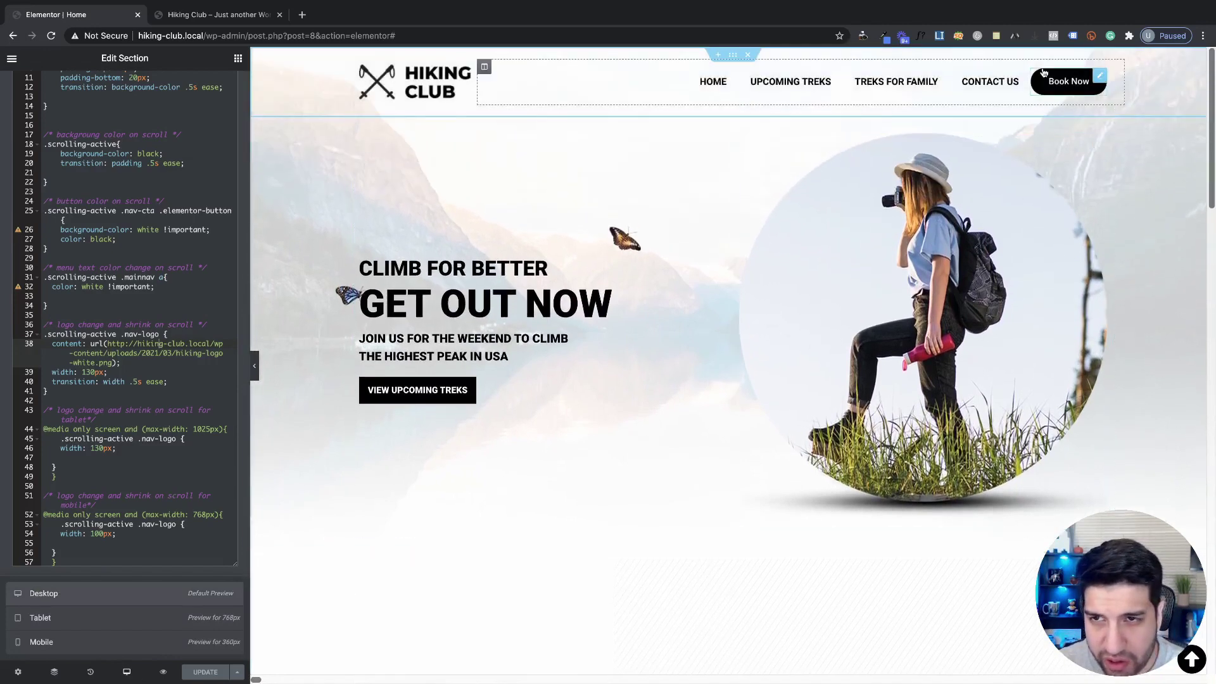
Open the header Nav Menu widget's custom CSS and review its max-width 1025px order rule.
left_click(1101, 79)
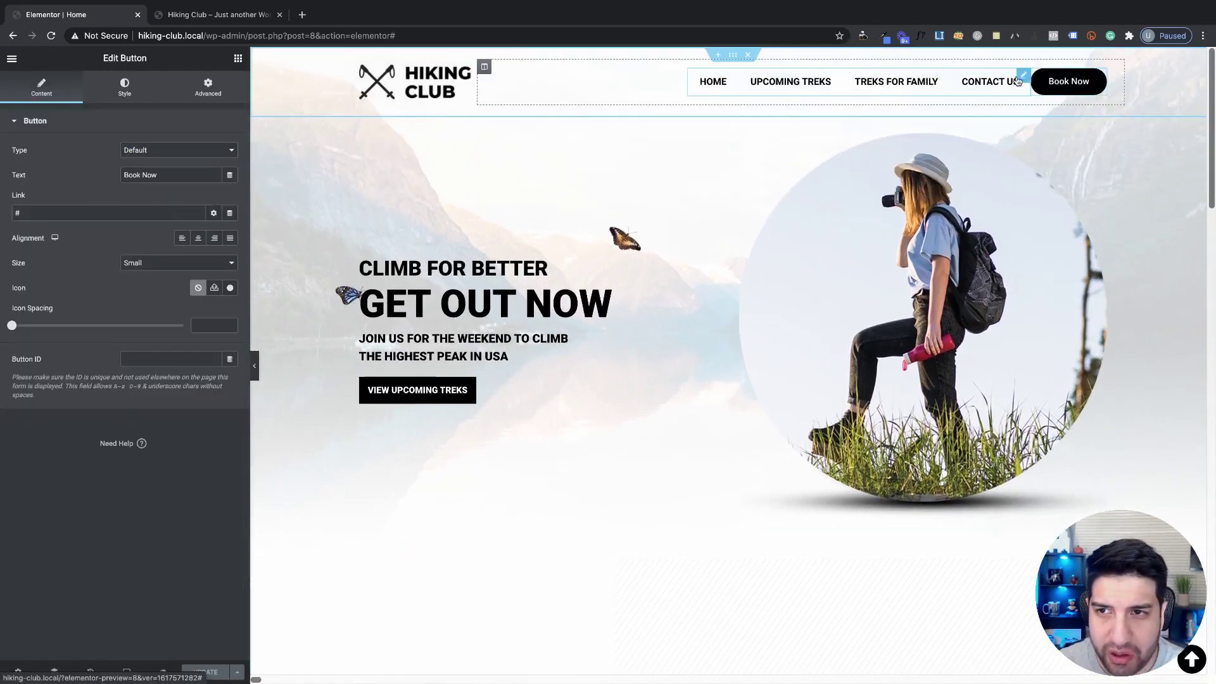
left_click(1022, 77)
left_click(206, 88)
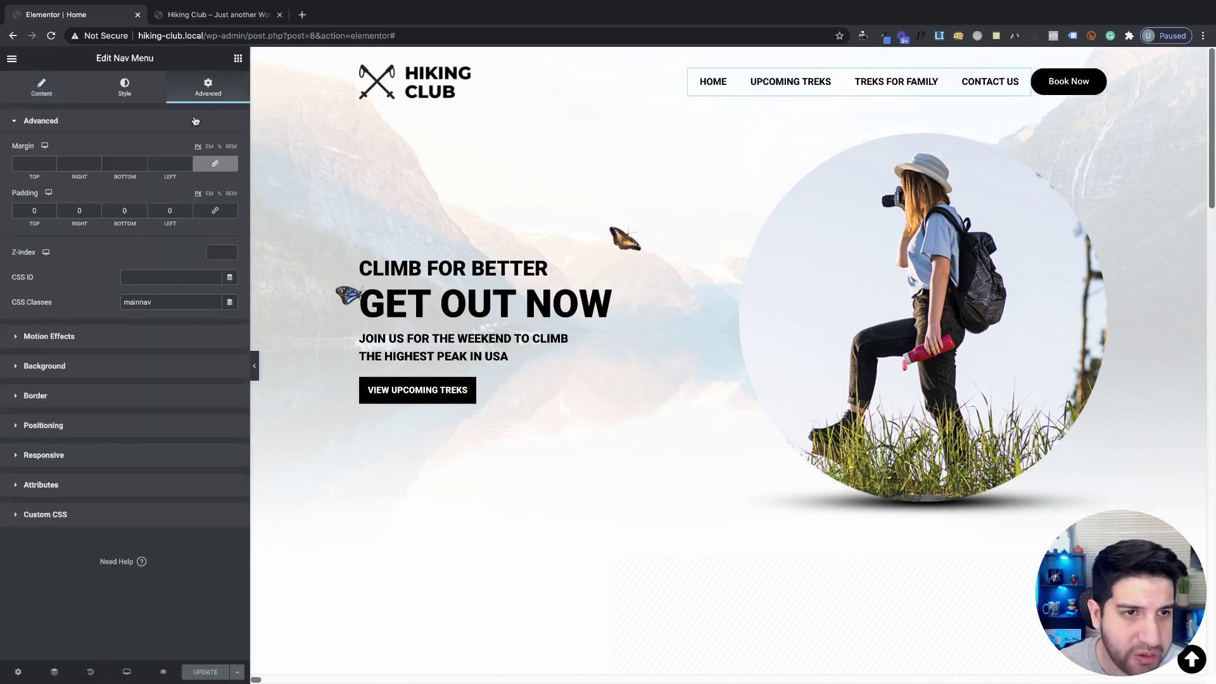
left_click(110, 512)
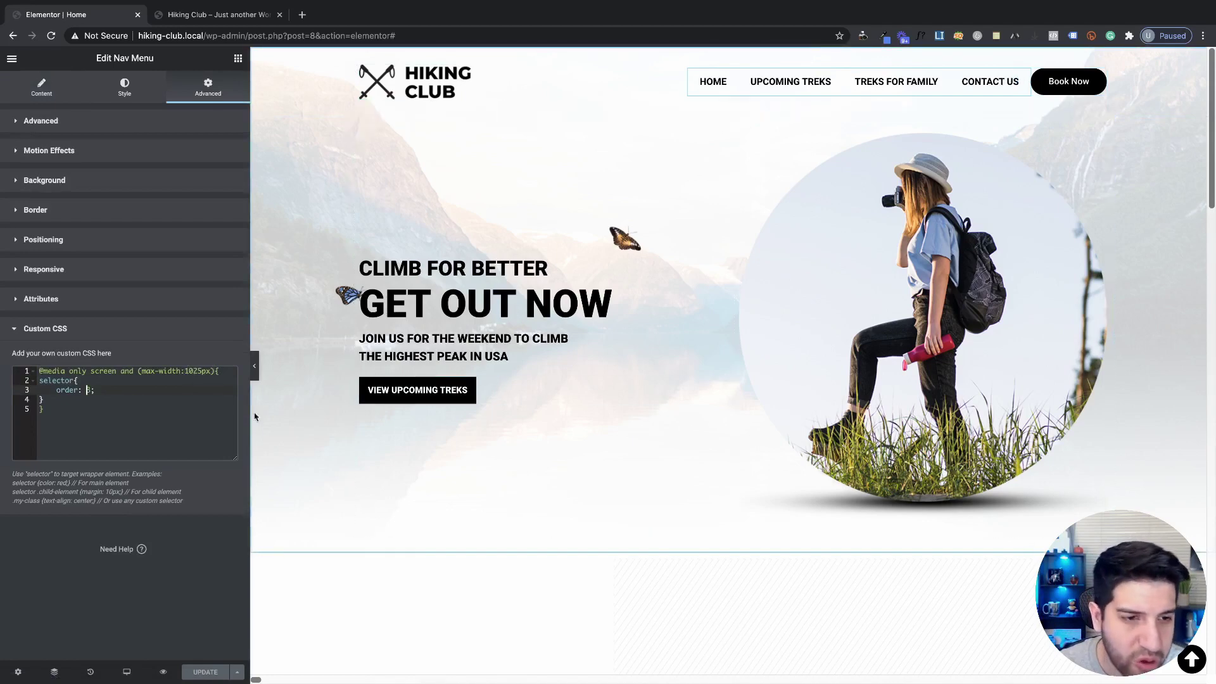
left_click(178, 381)
Scroll the desktop preview down and back up to check the header's background, button and logo change.
scroll(835, 465, "down", 1)
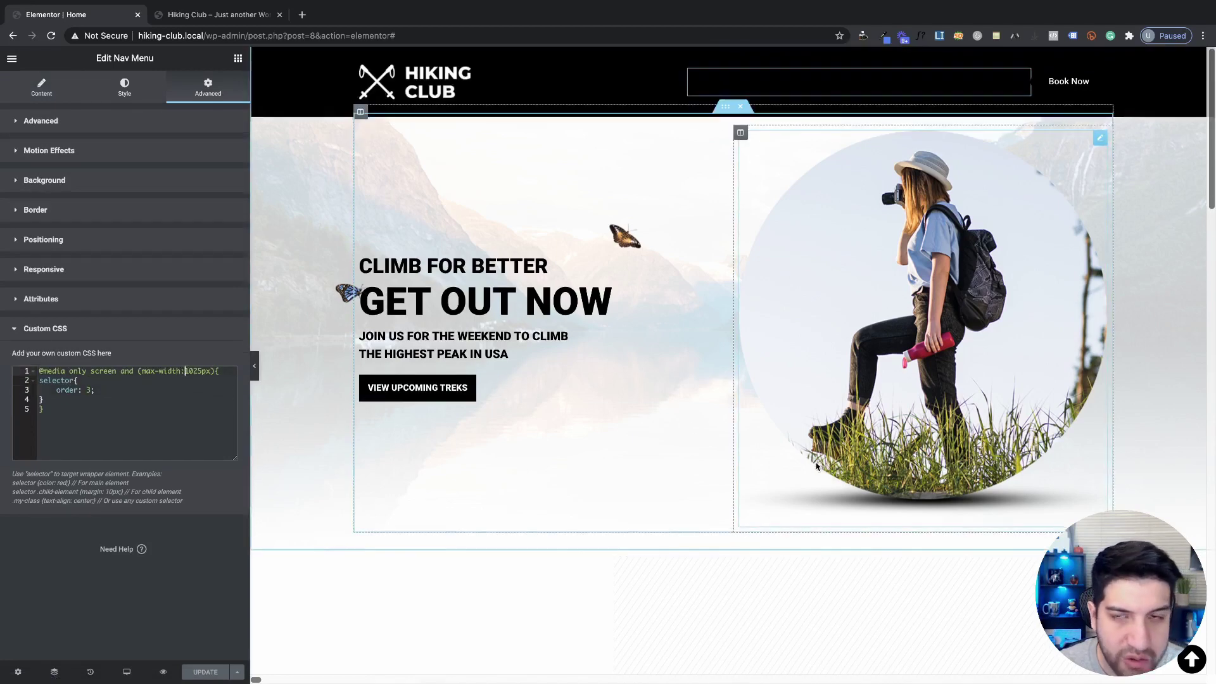
scroll(835, 465, "up", 1)
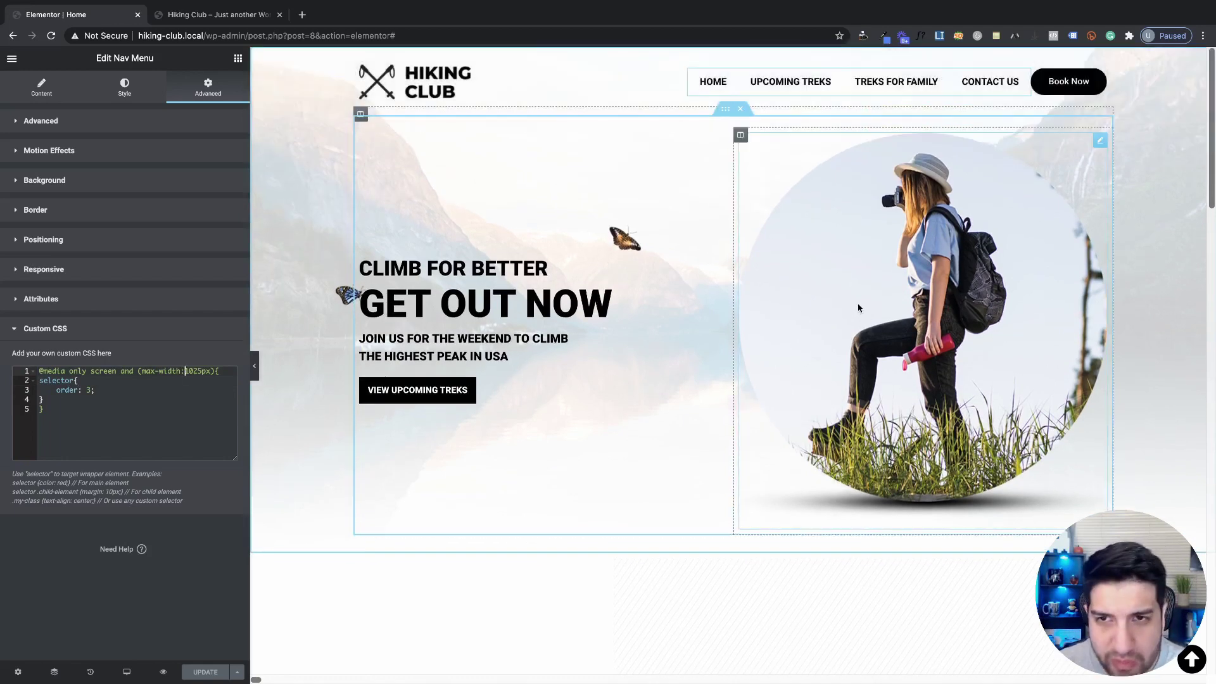
scroll(781, 251, "down", 1)
scroll(782, 251, "up", 1)
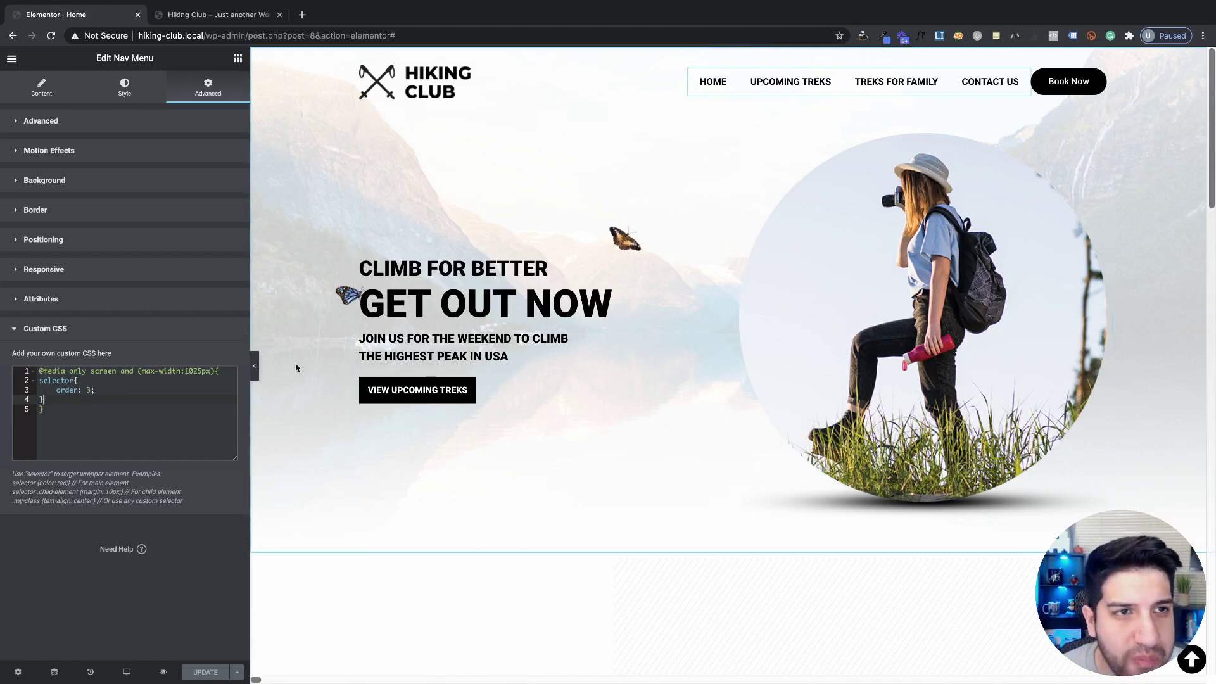
Preview the page changes, close the developer tools on the live page and return to the Elementor editor.
left_click(163, 673)
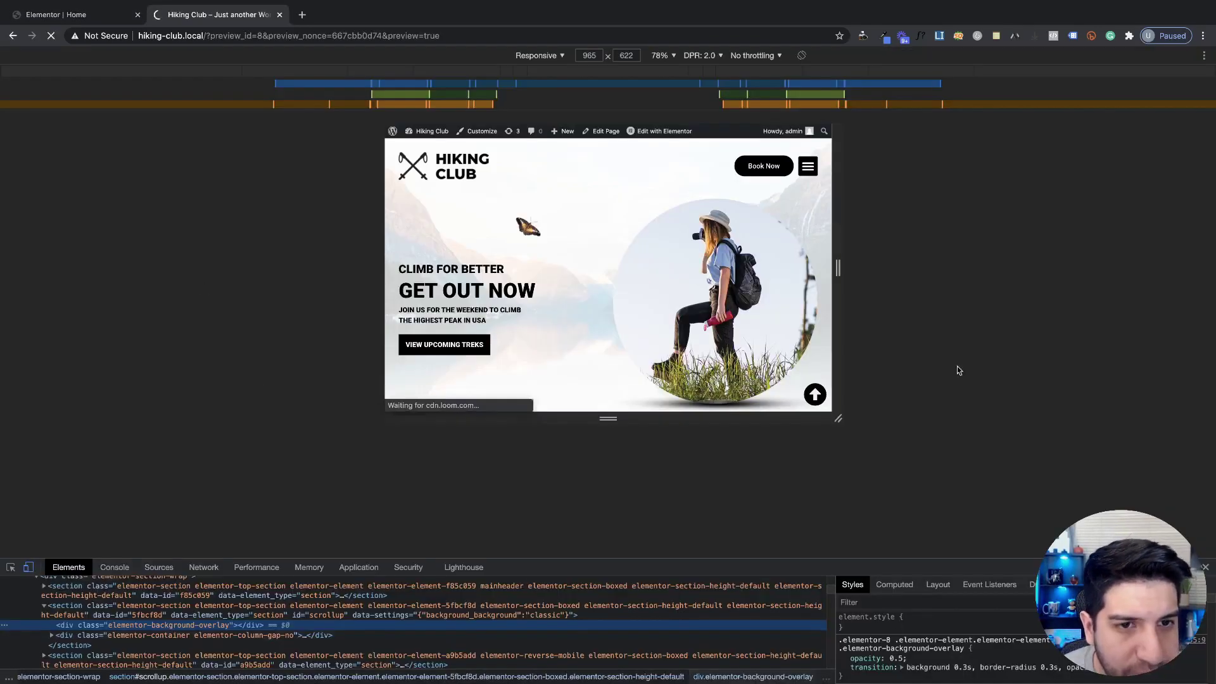
left_click(1207, 565)
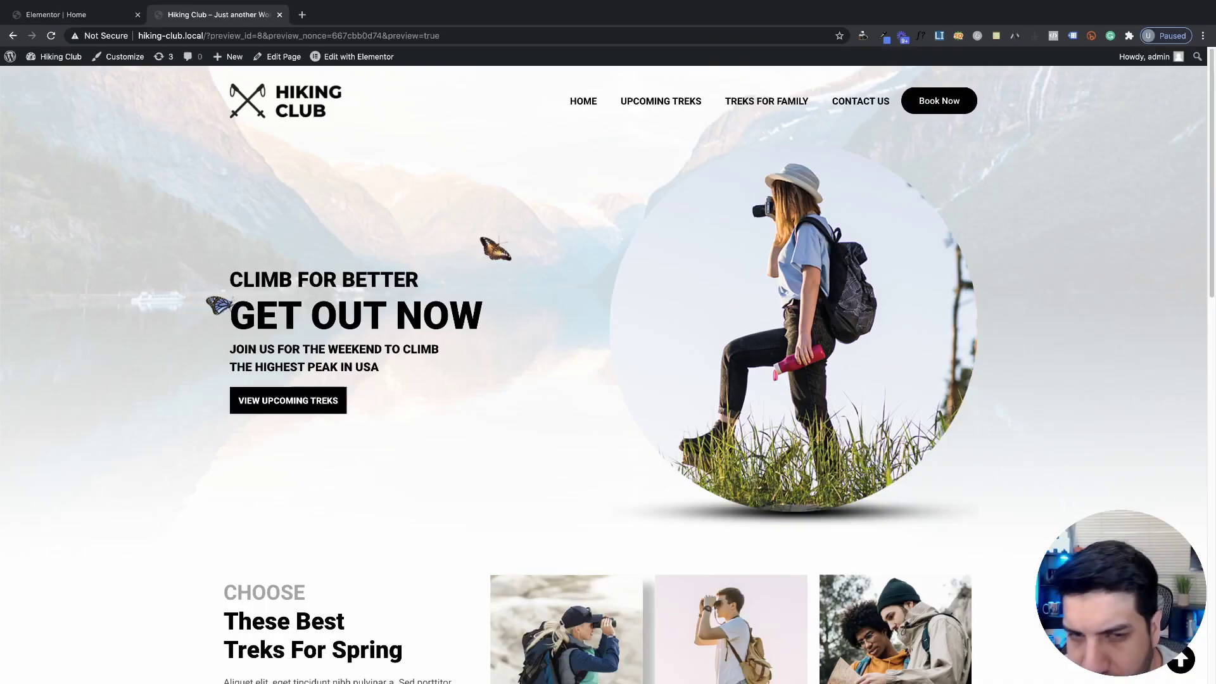
left_click(80, 12)
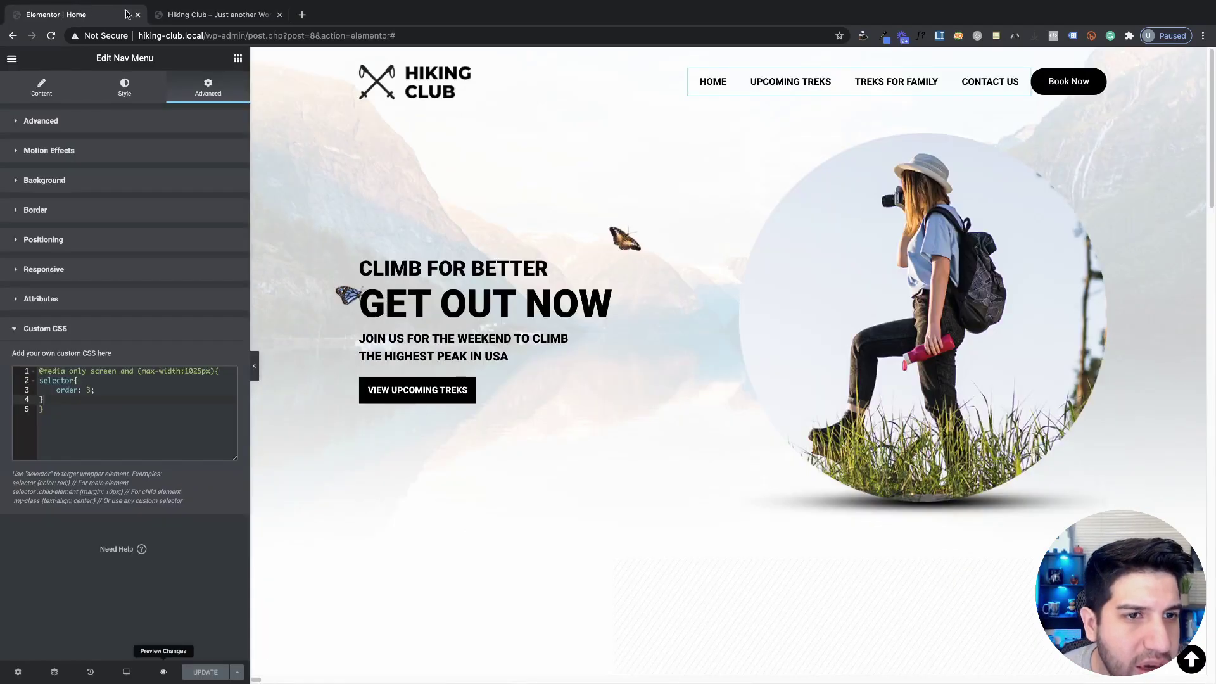
From the live site, go to the WordPress dashboard and open the Header Scrolling Effect snippet in Elementor's custom code to review it.
left_click(203, 14)
mouse_move(54, 61)
left_click(50, 85)
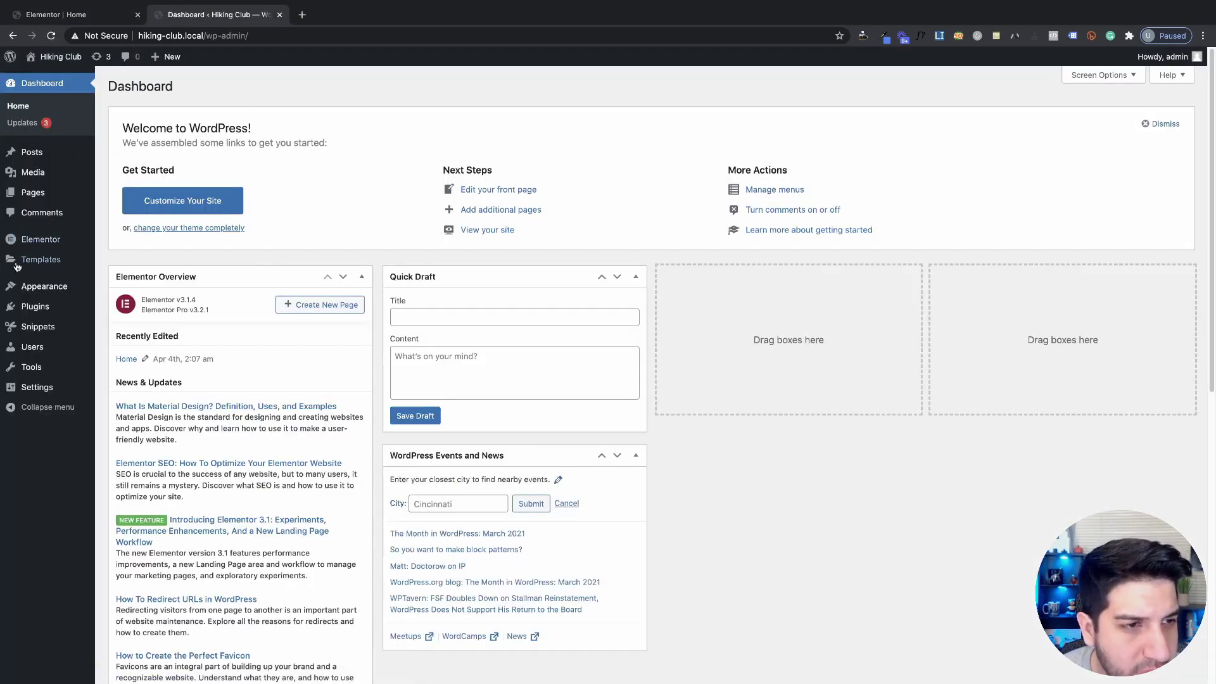
mouse_move(40, 241)
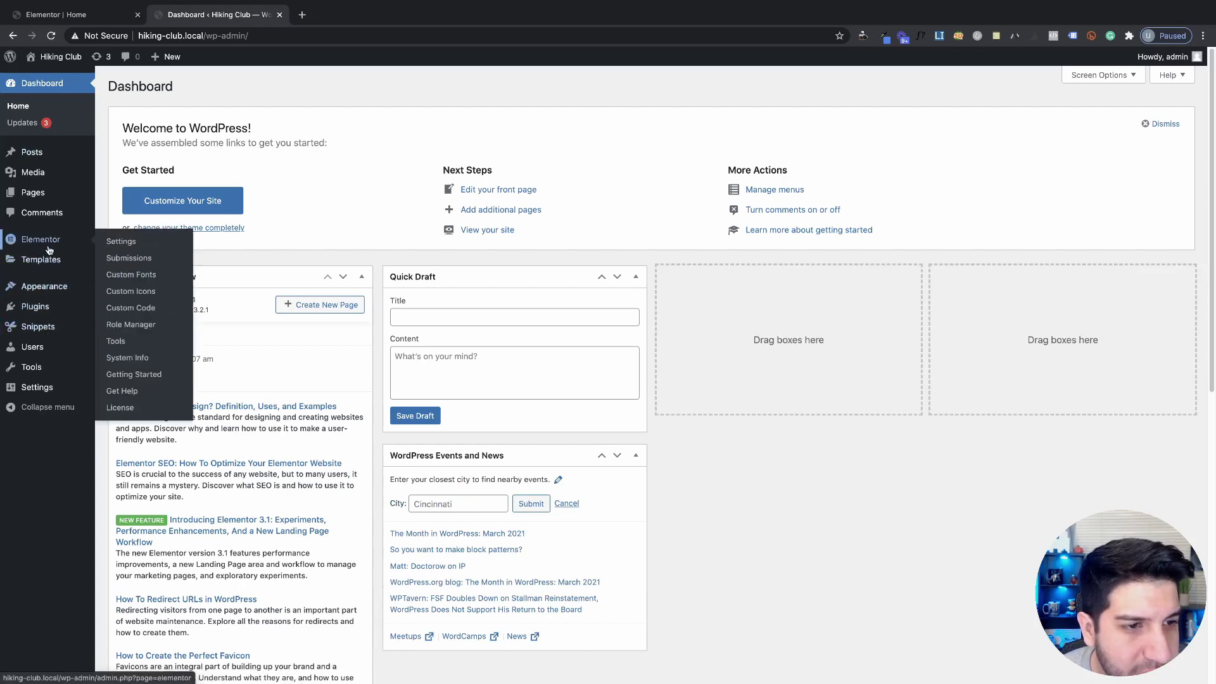
left_click(133, 308)
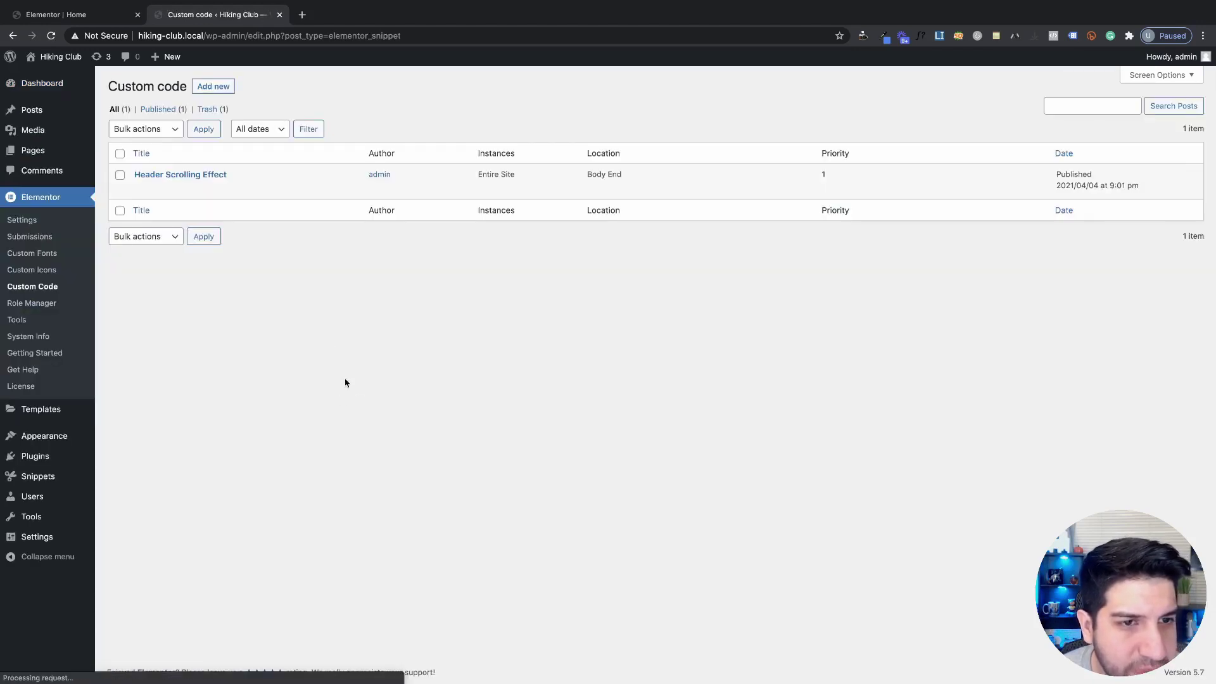
left_click(152, 172)
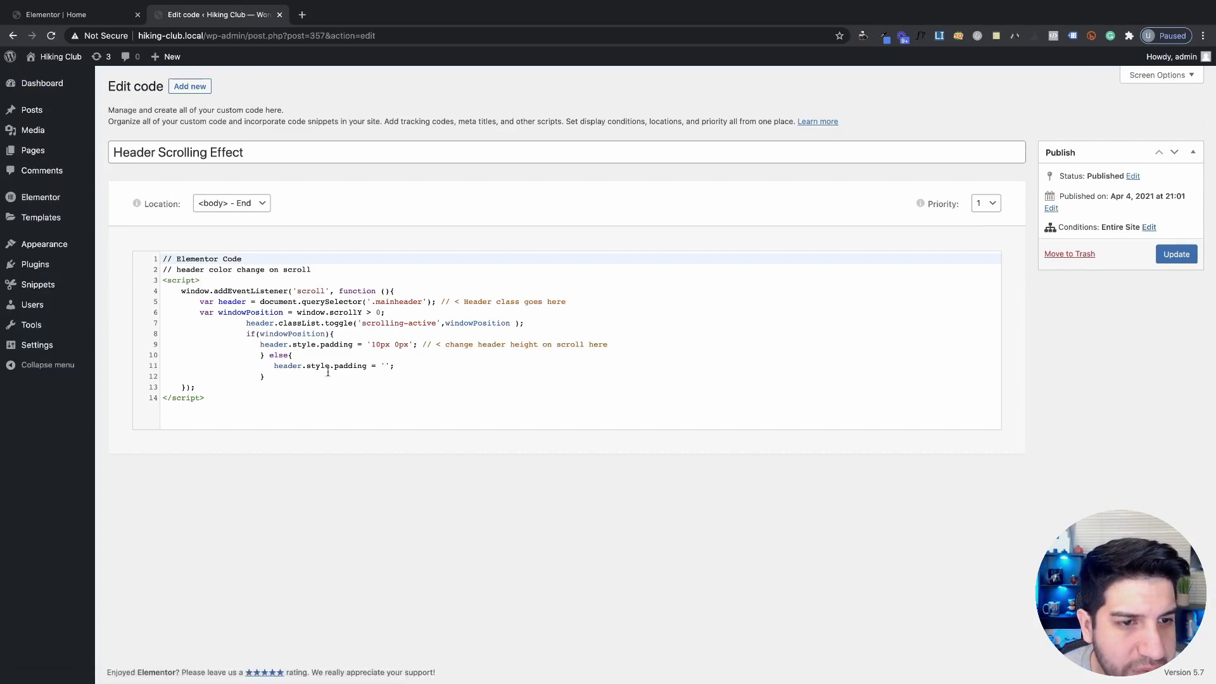
left_click(377, 365)
left_click(516, 393)
Open a new preview of the page from the Elementor editor, place it after the code tab and check the desktop header on scroll.
left_click(54, 14)
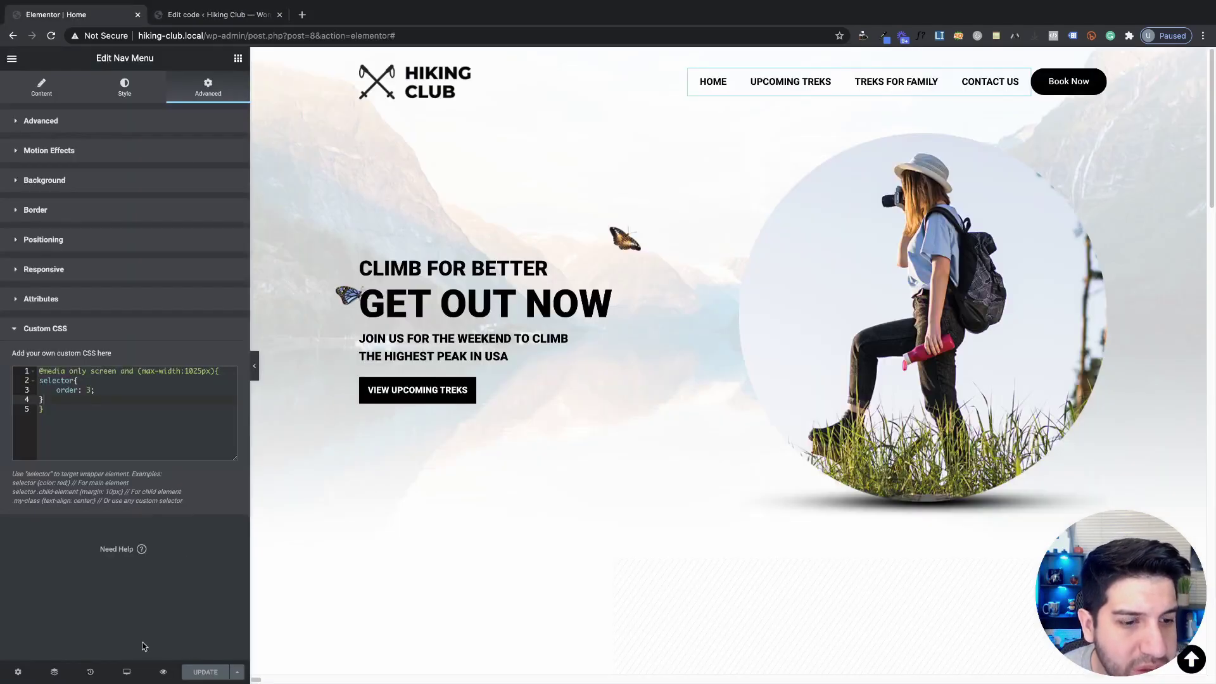
left_click(163, 672)
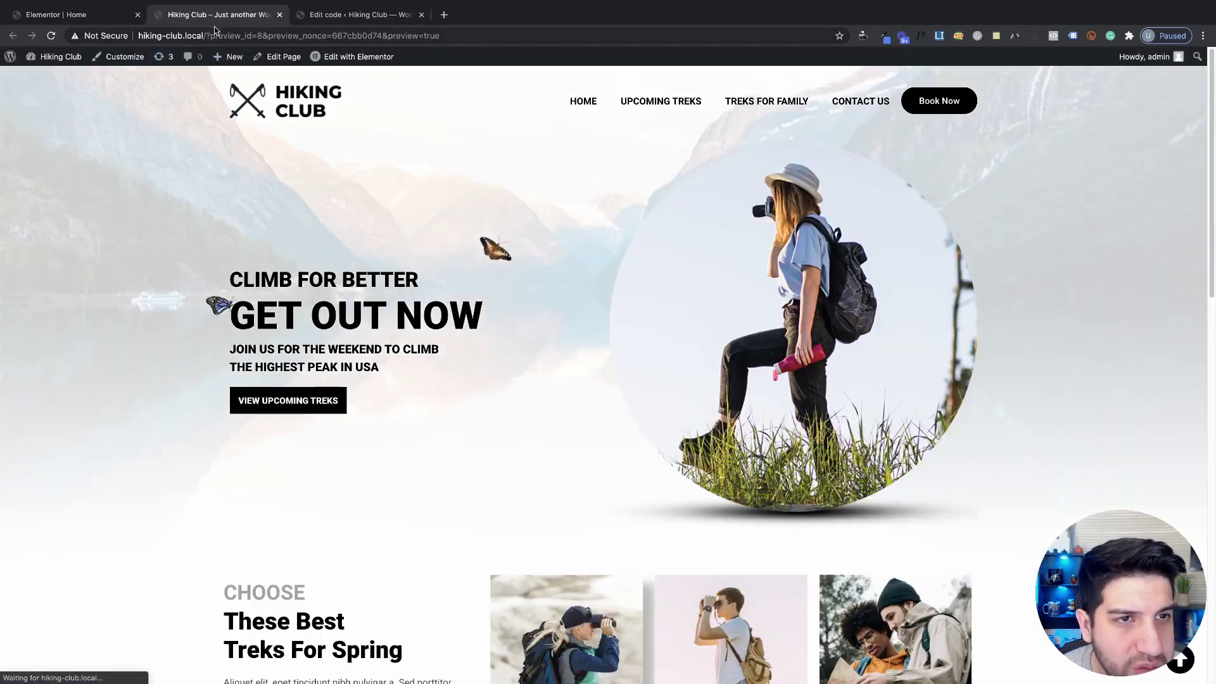
left_click_drag(215, 14, 361, 14)
scroll(507, 329, "down", 4)
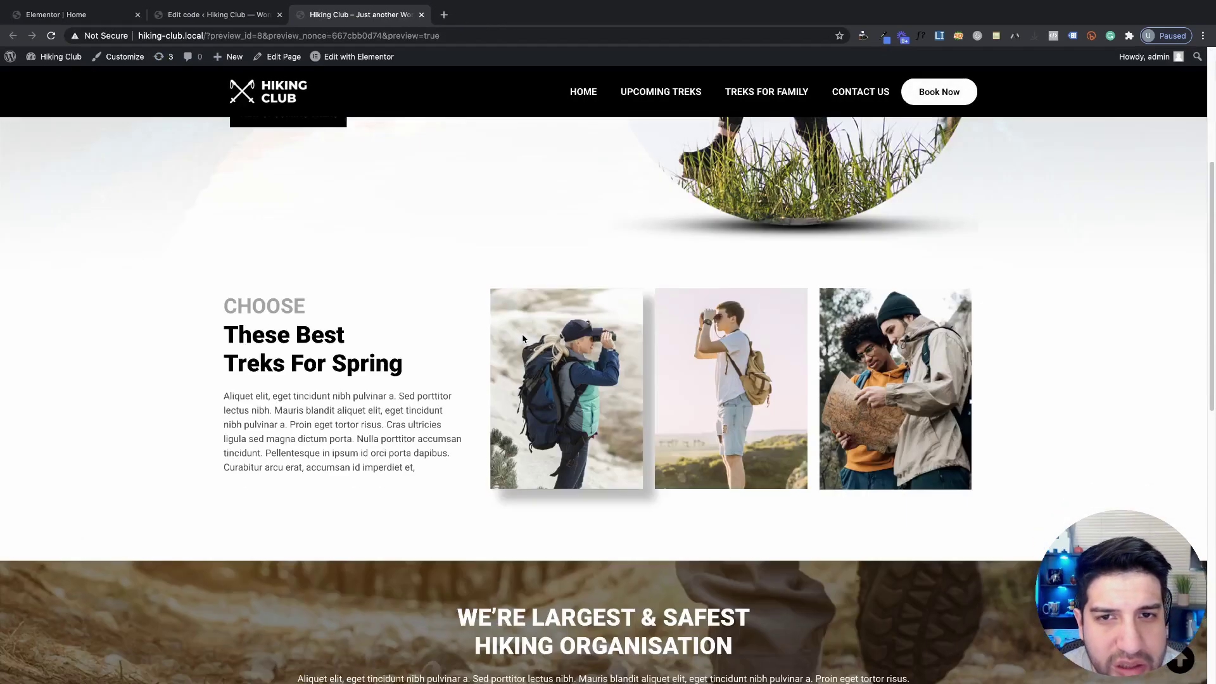
Scroll the preview down and back up repeatedly to examine how the header's height and logo change.
scroll(507, 328, "up", 5)
scroll(534, 339, "down", 4)
scroll(534, 339, "up", 4)
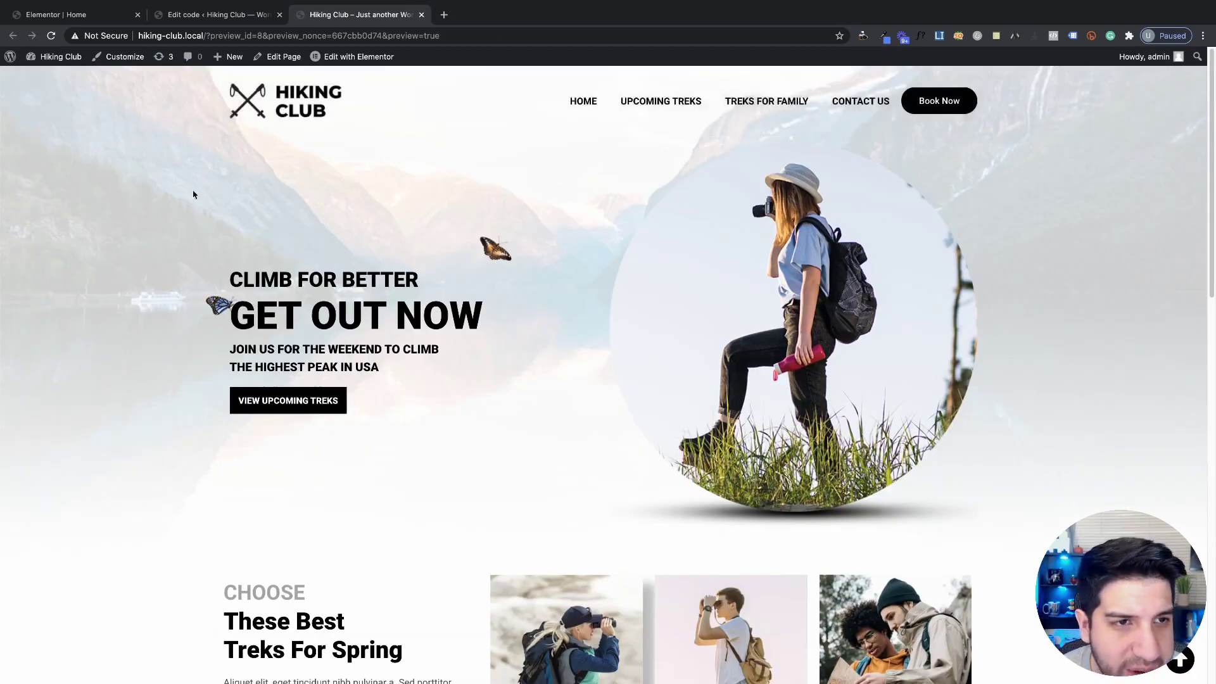
scroll(619, 380, "down", 4)
scroll(127, 97, "up", 4)
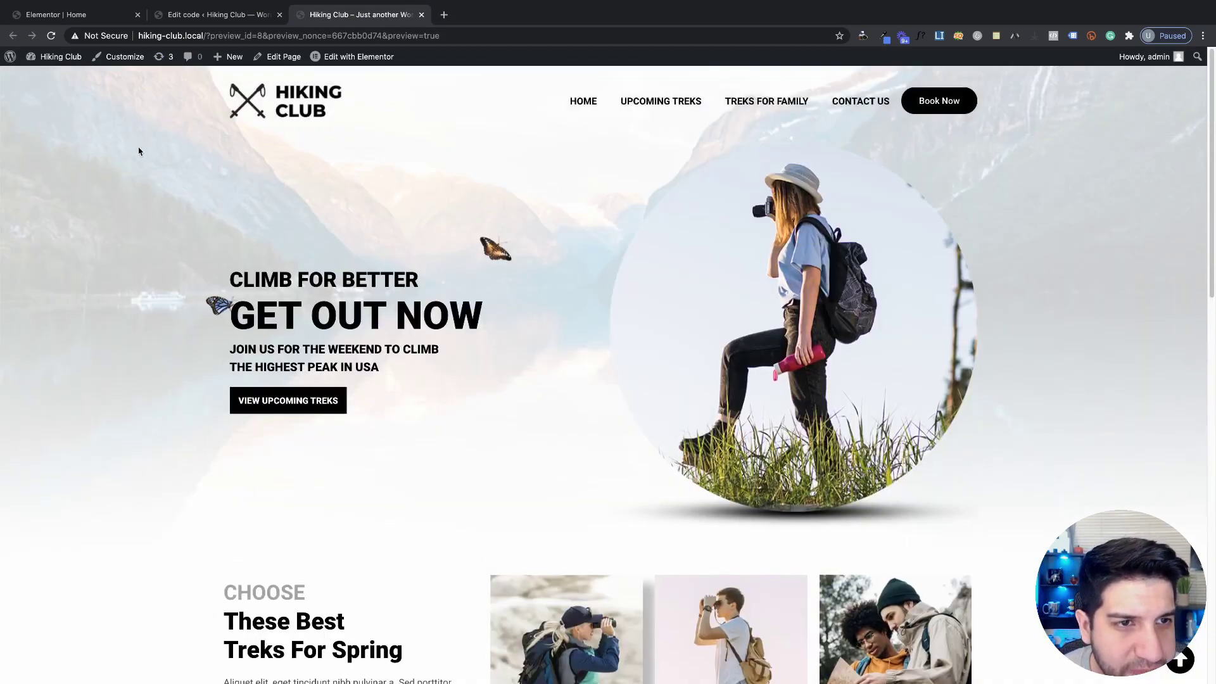
scroll(139, 150, "down", 2)
scroll(130, 131, "up", 2)
scroll(214, 224, "down", 3)
scroll(131, 100, "up", 3)
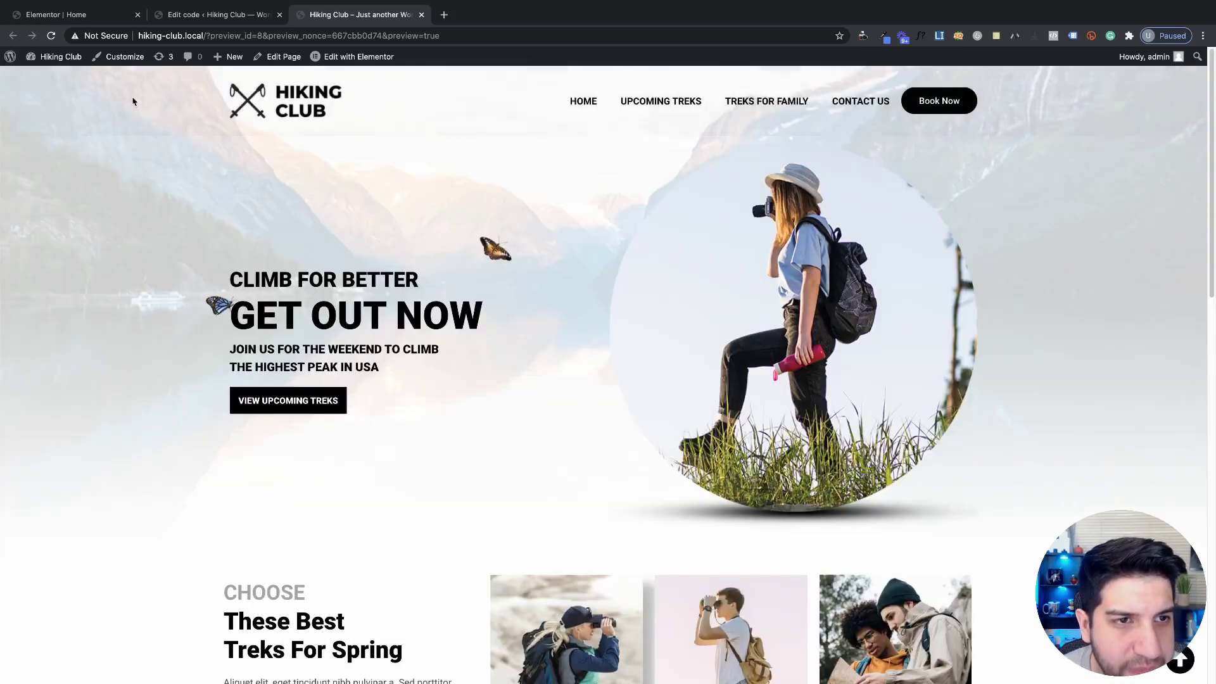
scroll(145, 104, "down", 3)
scroll(154, 109, "up", 1)
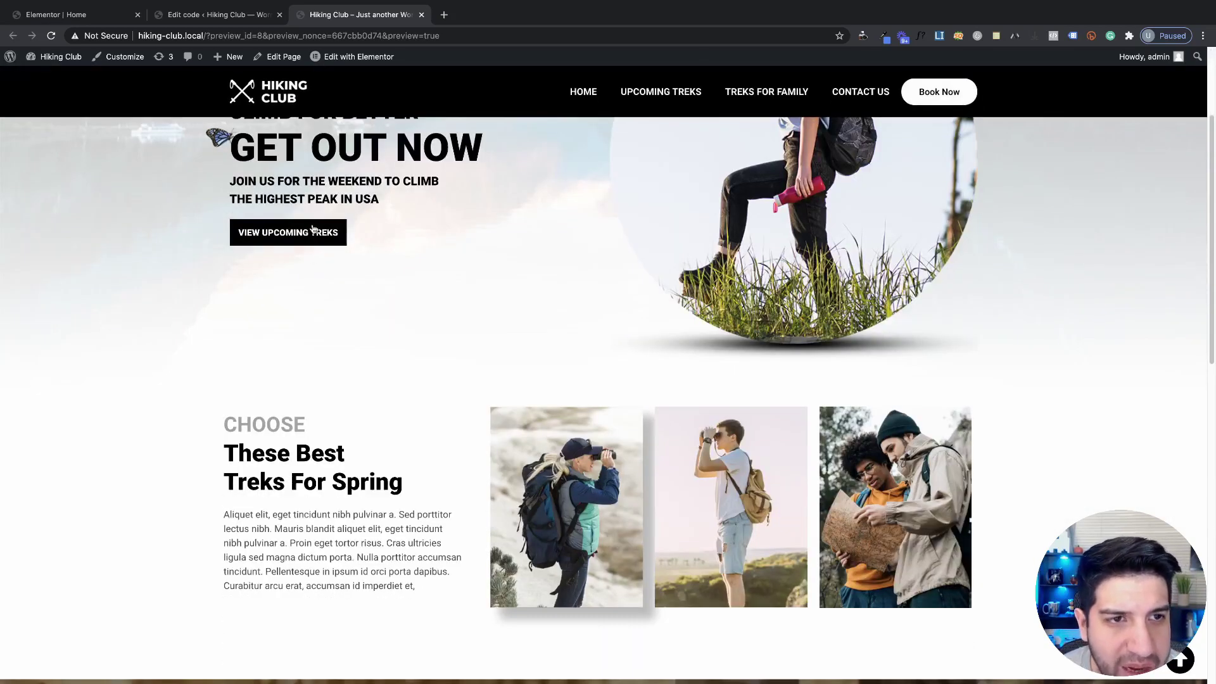
scroll(323, 294, "up", 3)
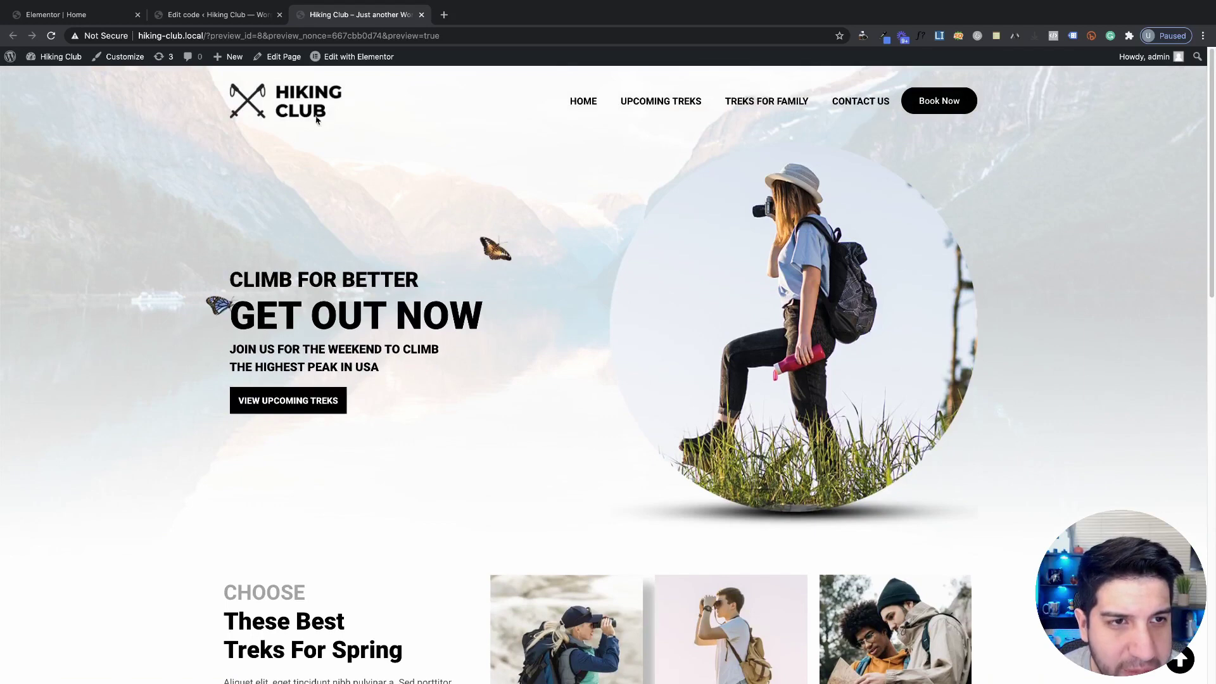
Return to the Header Scrolling Effect snippet and find the line that sets the header's padding on scroll.
left_click(205, 13)
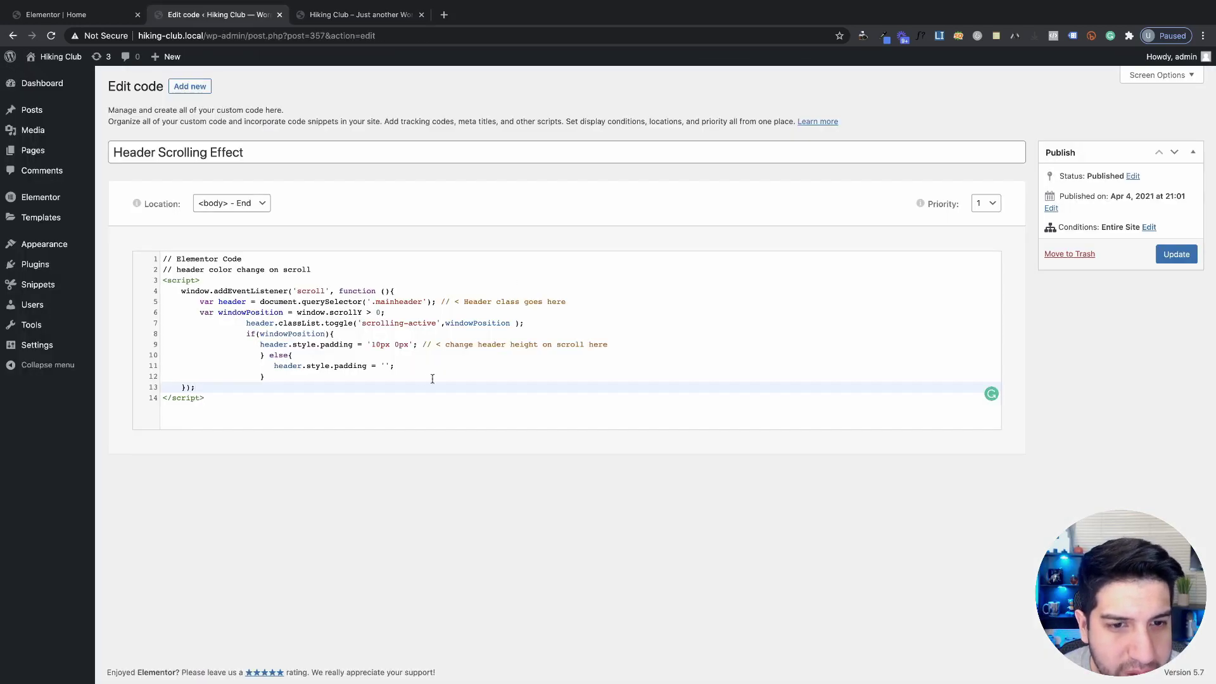
left_click(420, 356)
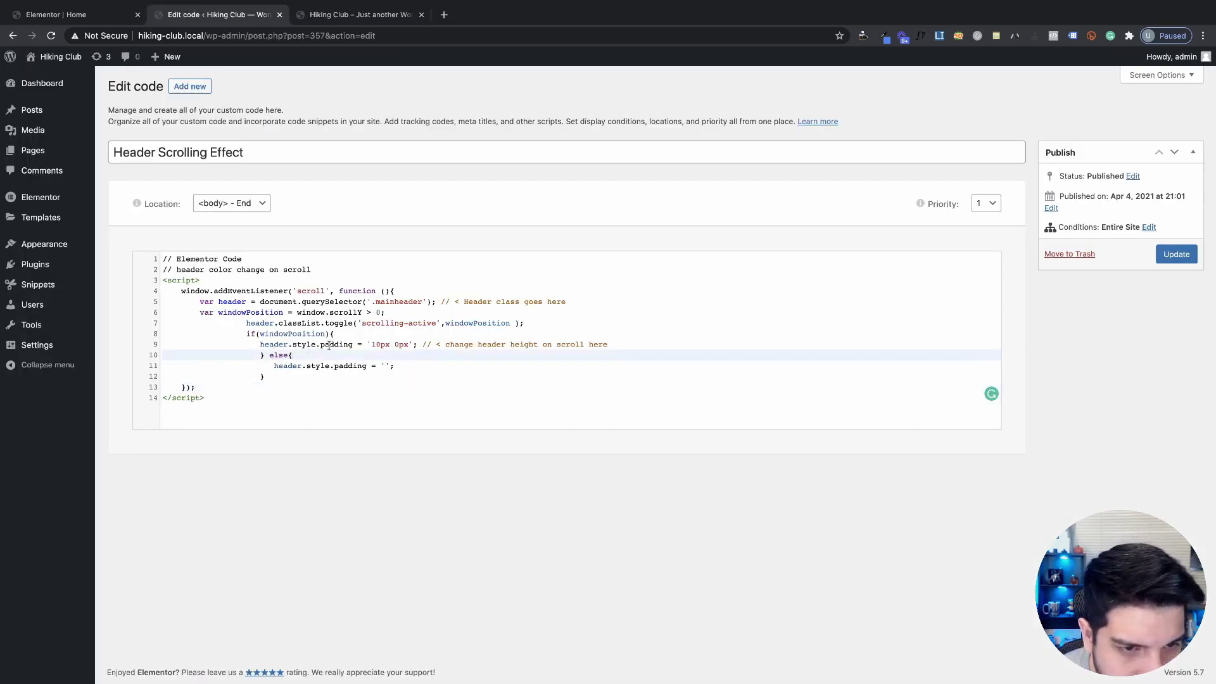
left_click(372, 345)
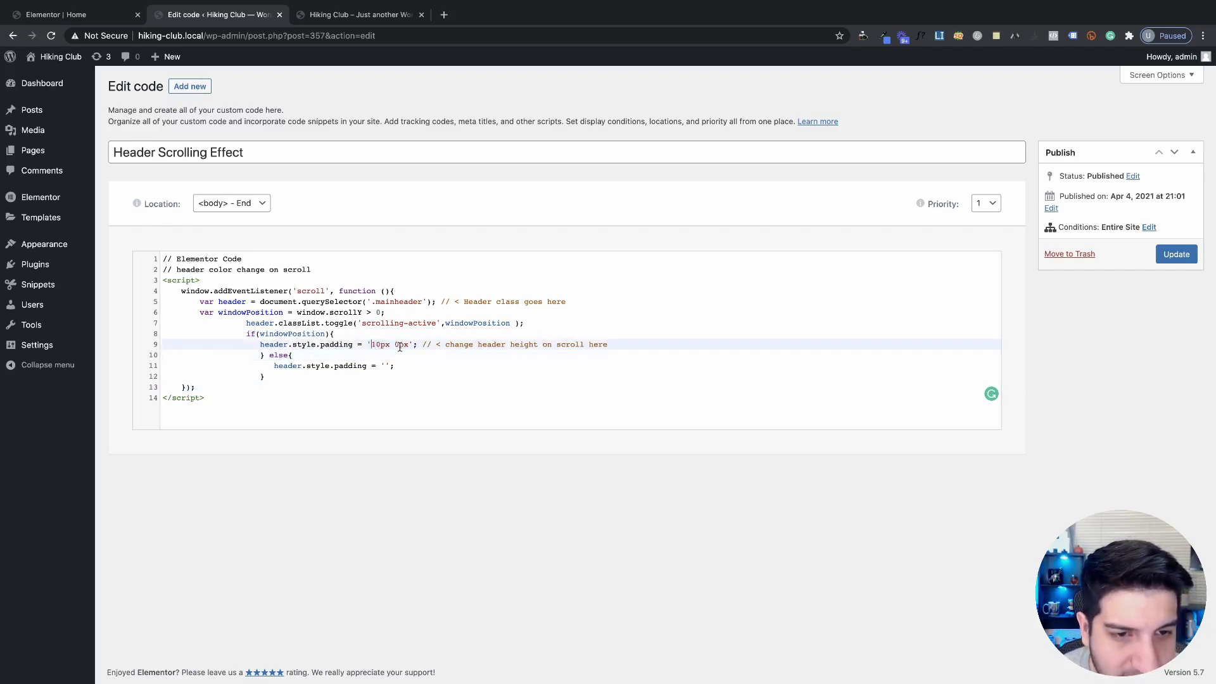
In the Elementor editor, open the header section's custom CSS and review the .mainheader top and bottom padding.
left_click(114, 17)
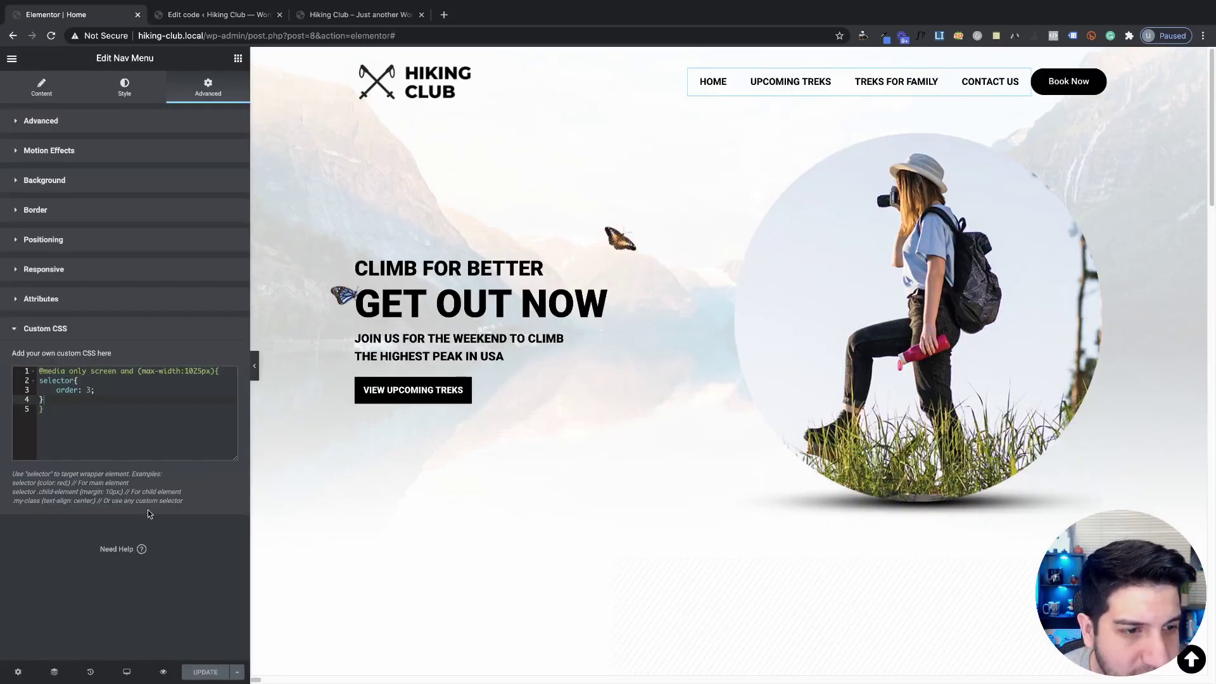
left_click(728, 56)
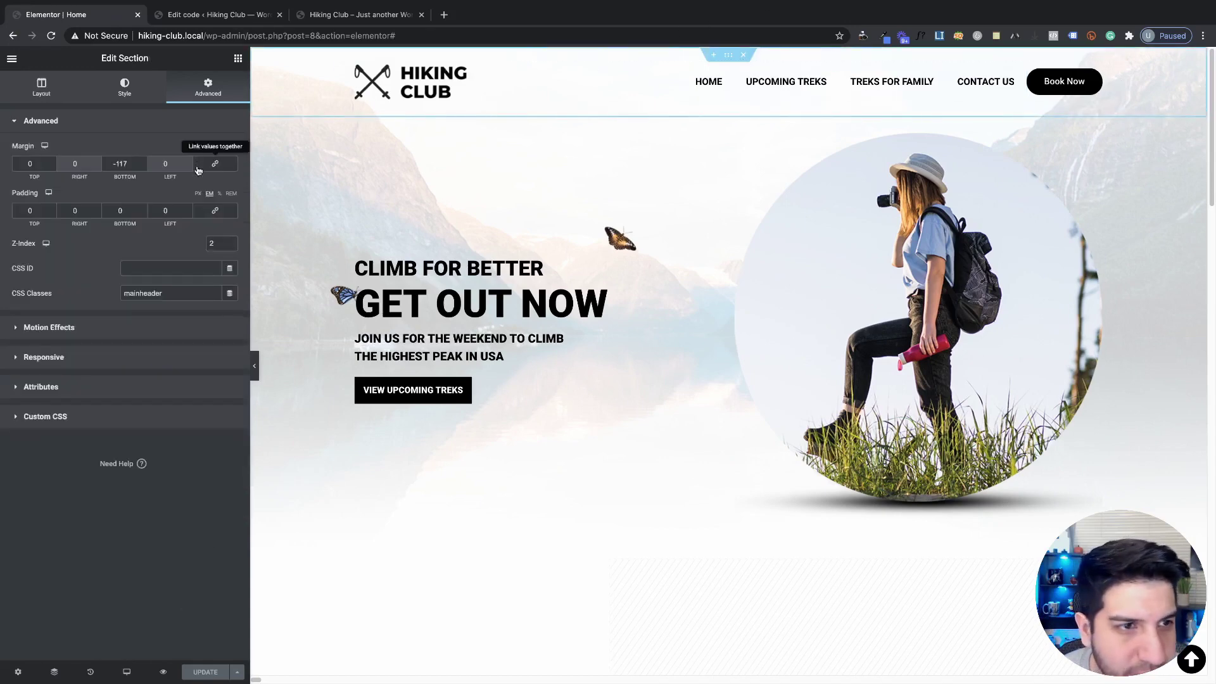
left_click(138, 423)
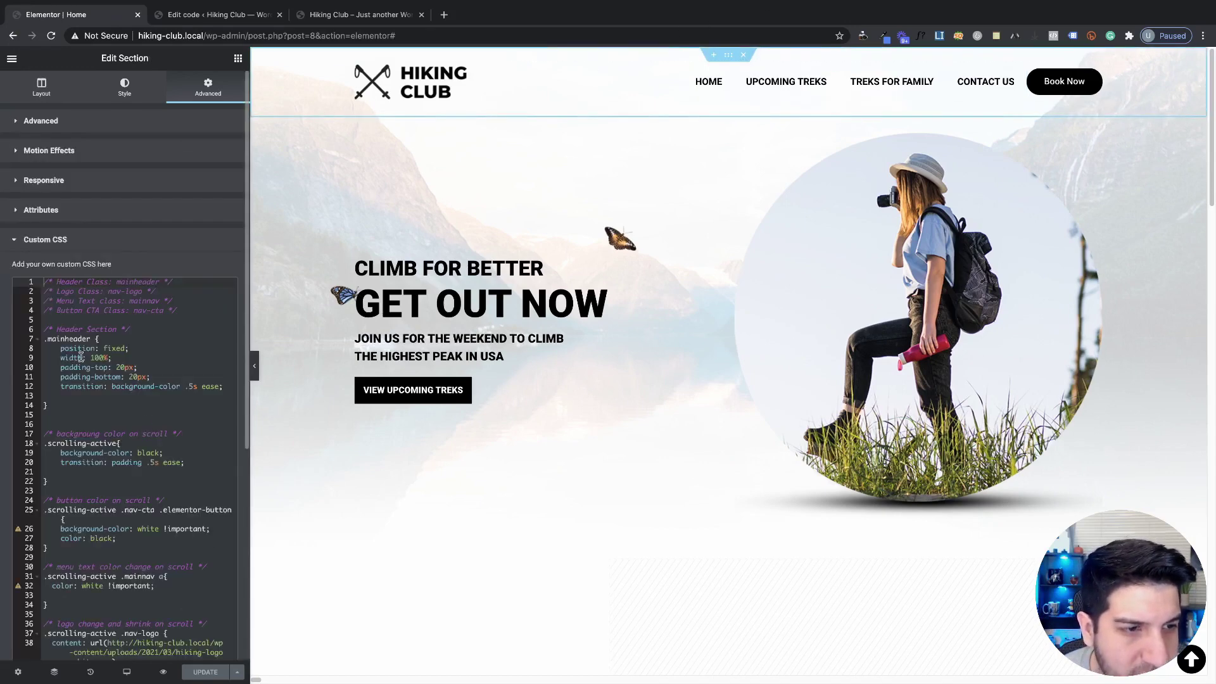
scroll(133, 366, "down", 1)
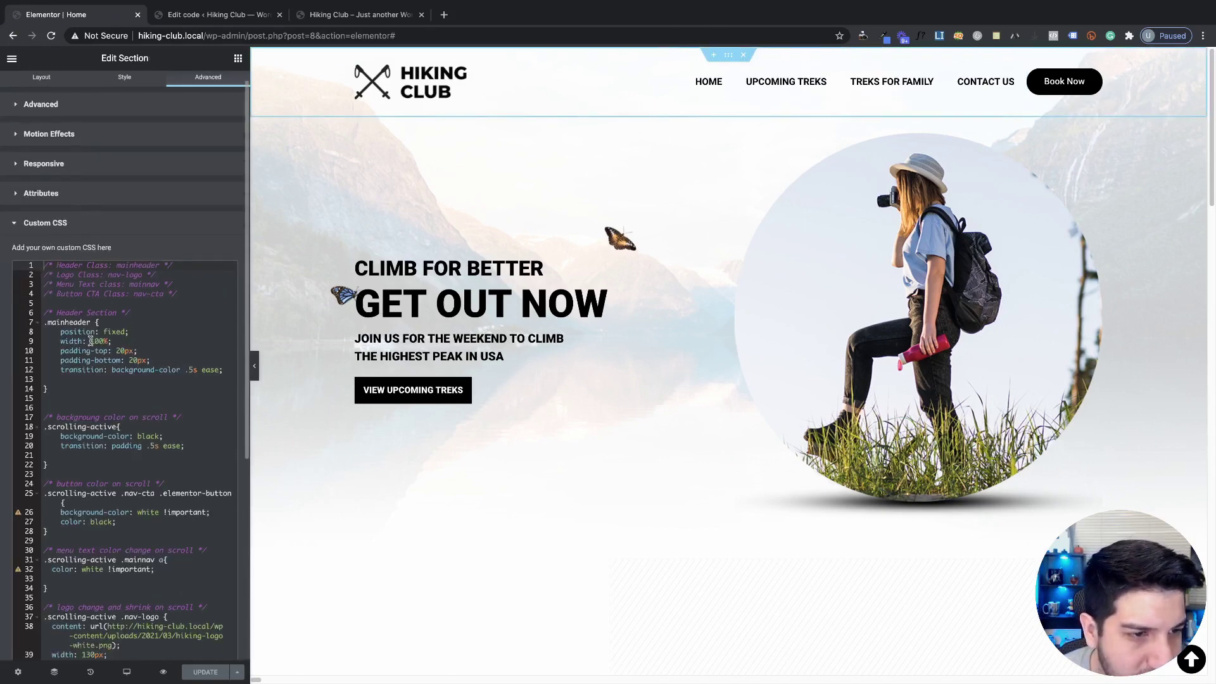
left_click(130, 359)
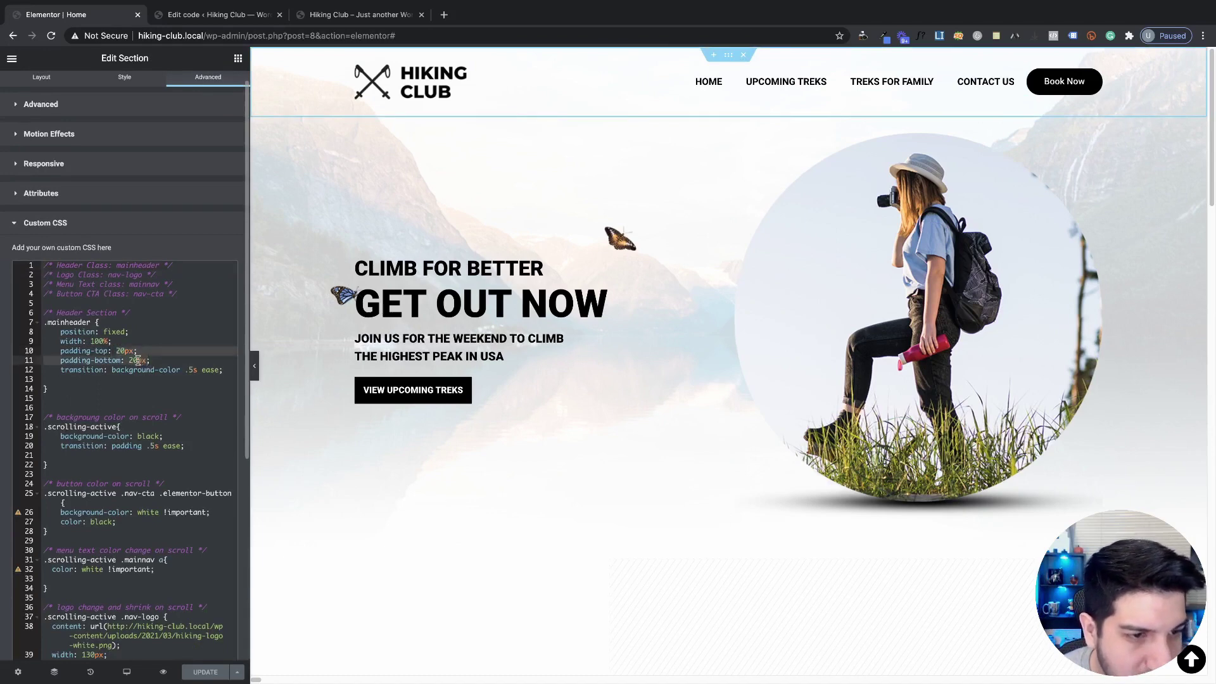
Go back to the snippet and compare the header padding lines for the scrolled and unscrolled states.
left_click(182, 19)
left_click(311, 366)
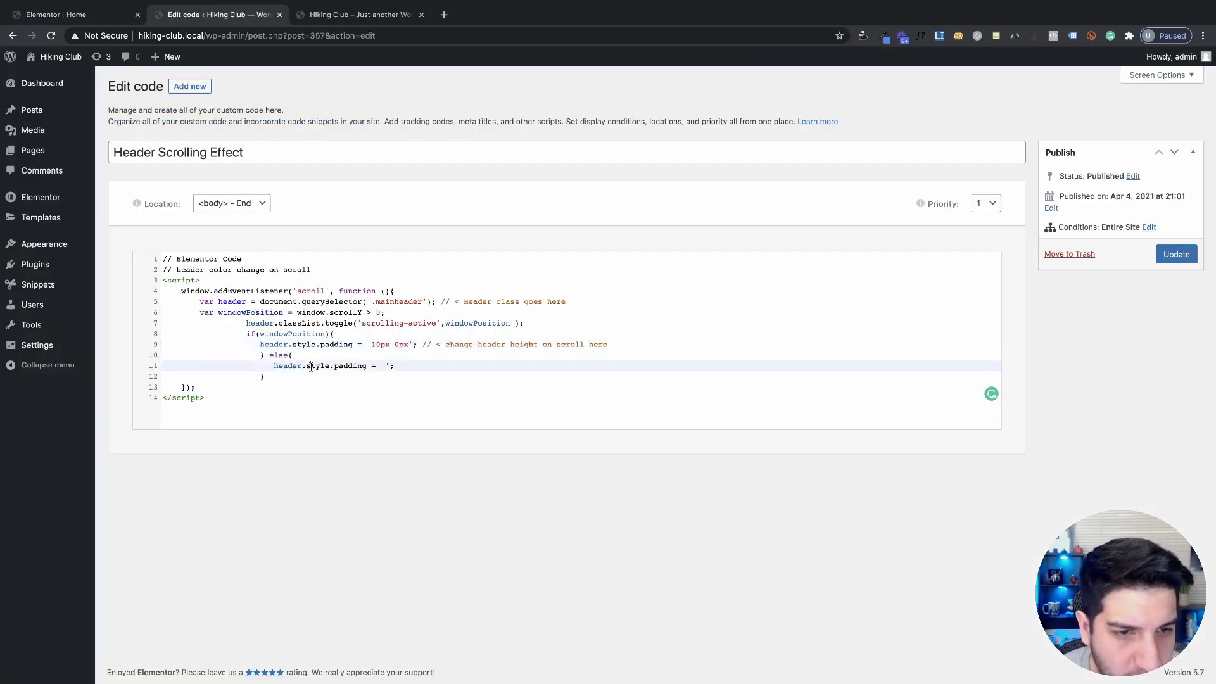
left_click(379, 344)
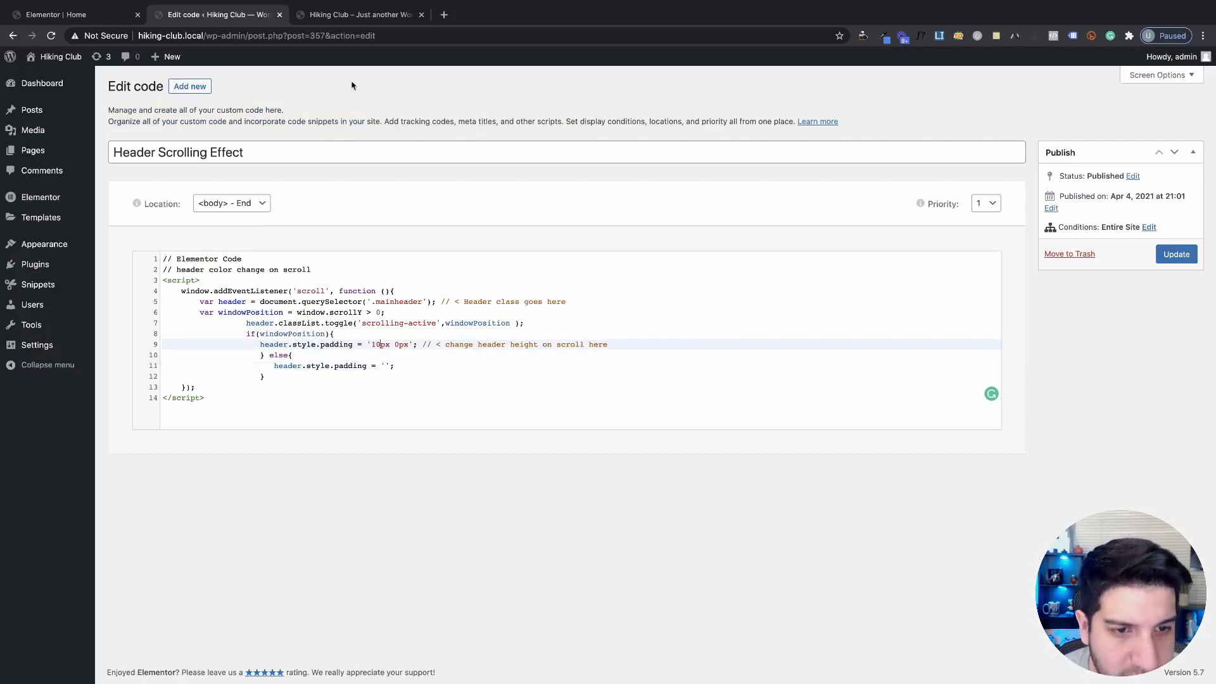
Scroll the previewed page slightly down and up to examine the header's padding transition.
left_click(342, 14)
scroll(389, 197, "down", 1)
scroll(389, 197, "up", 1)
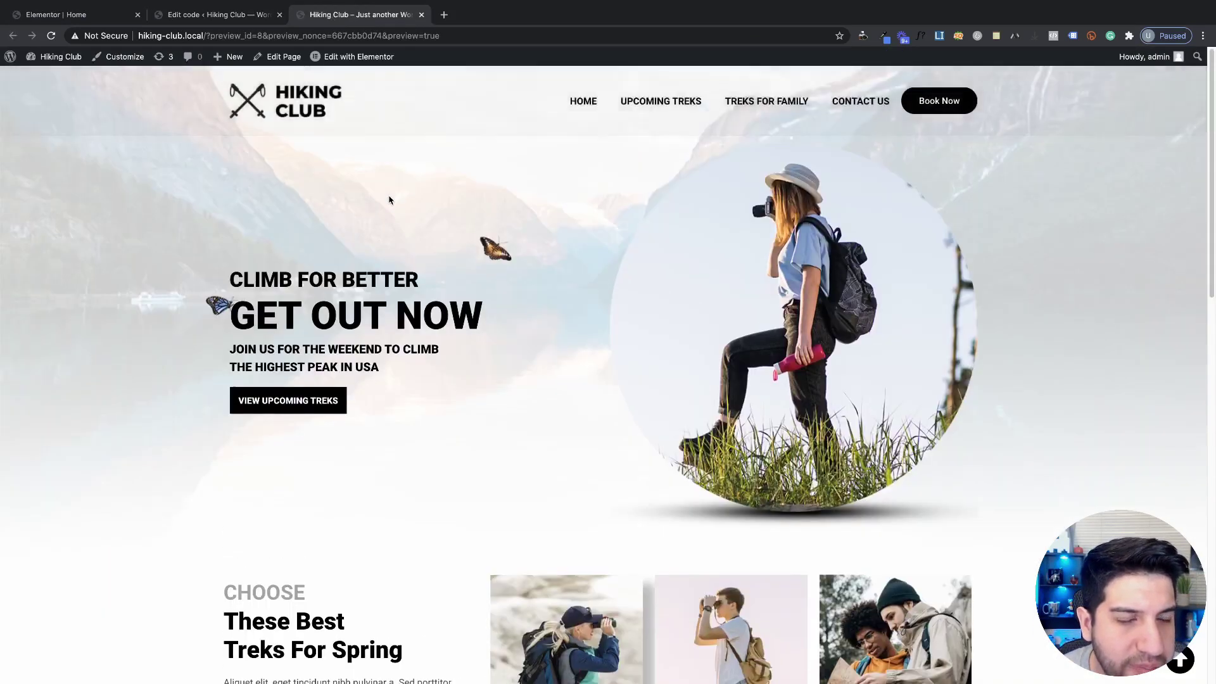
scroll(389, 198, "down", 1)
scroll(390, 202, "up", 1)
scroll(390, 202, "down", 1)
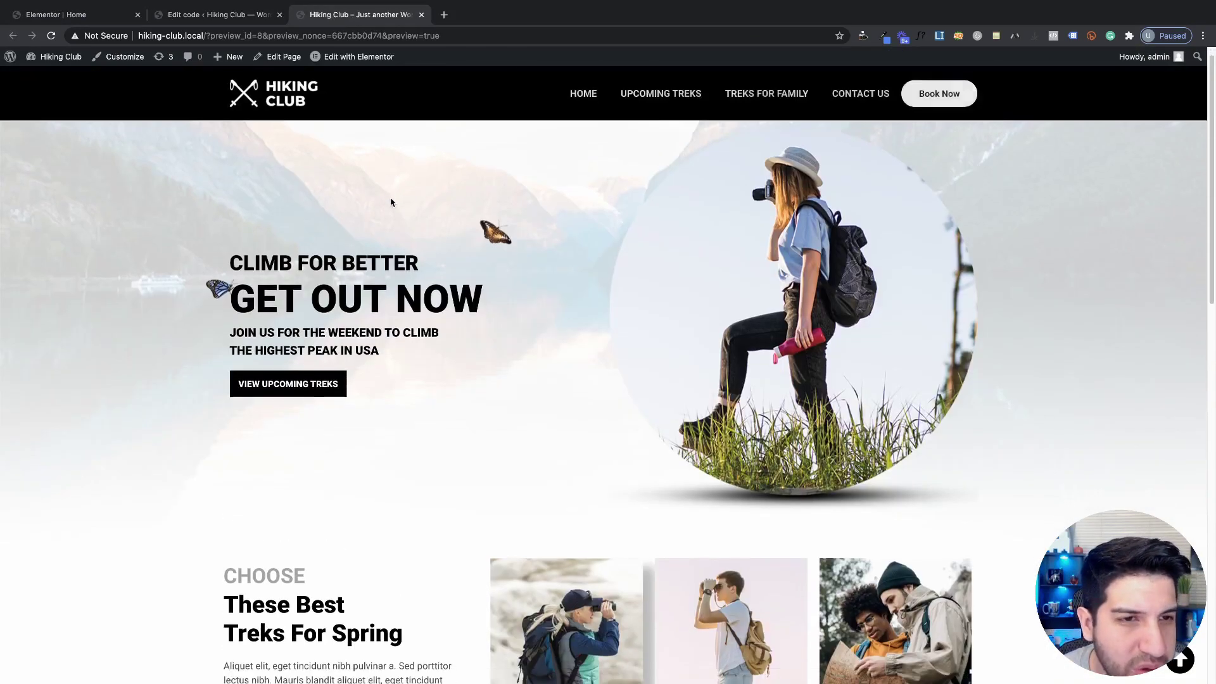
scroll(390, 202, "up", 1)
scroll(433, 227, "down", 1)
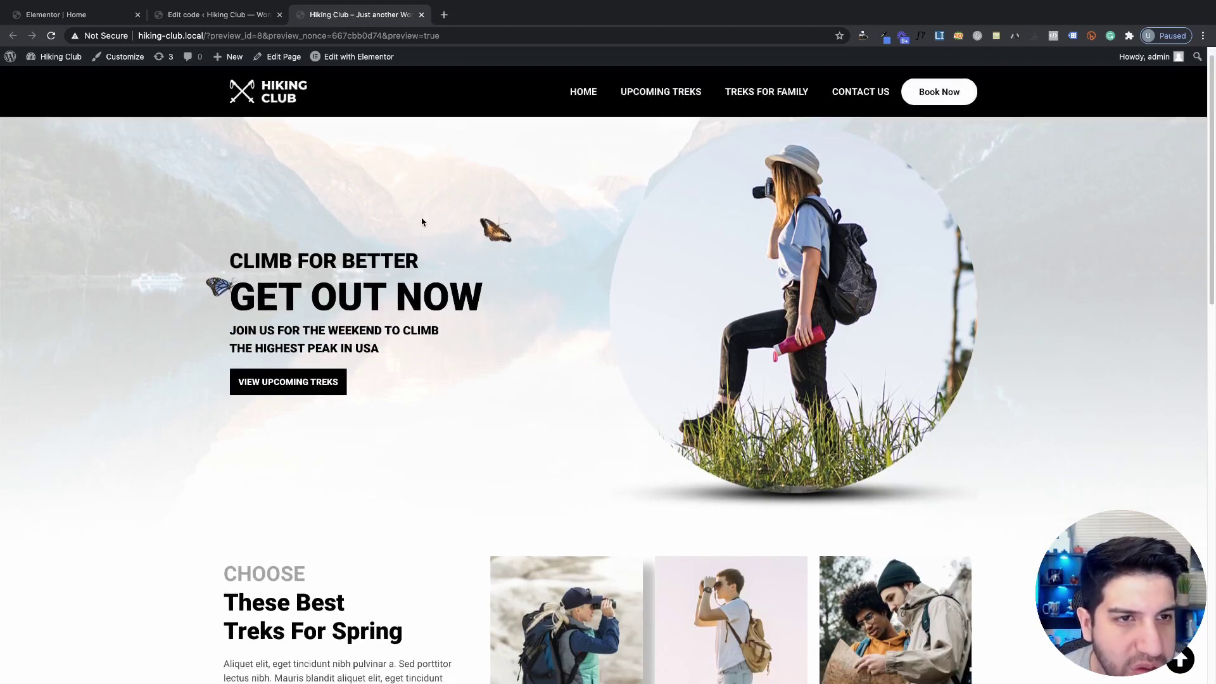
scroll(421, 223, "up", 1)
In the snippet, review the header padding lines and the comment about changing the header height on scroll.
left_click(237, 12)
left_click(387, 366)
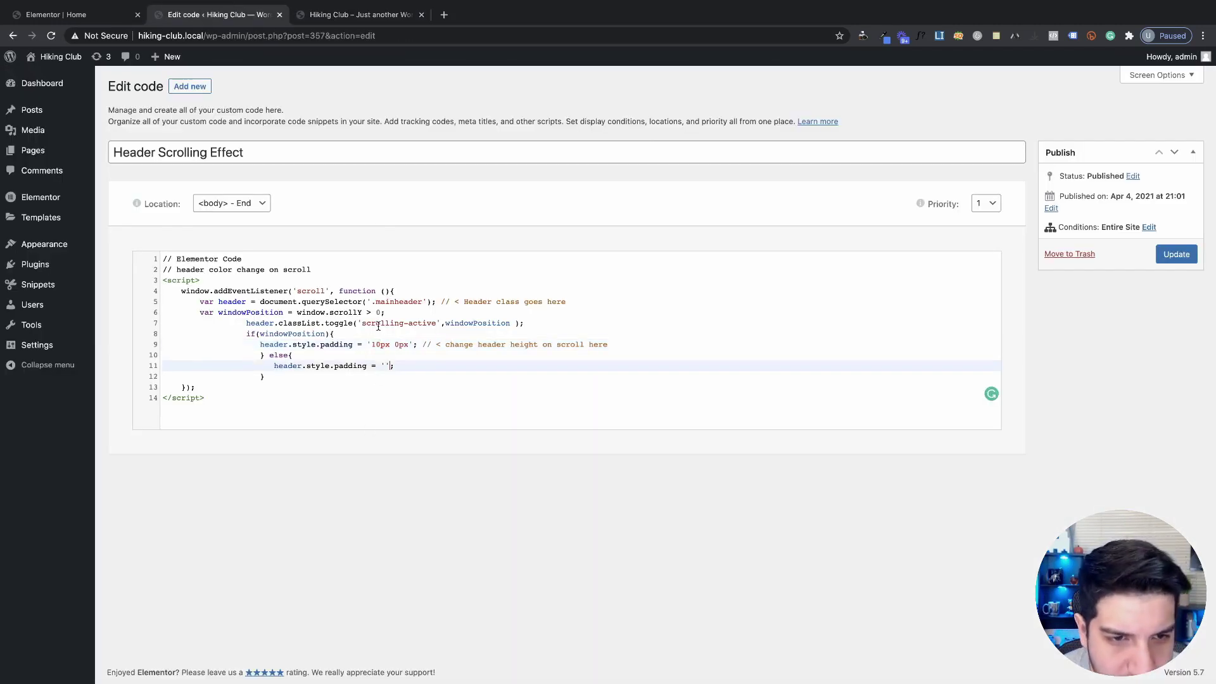
left_click(381, 343)
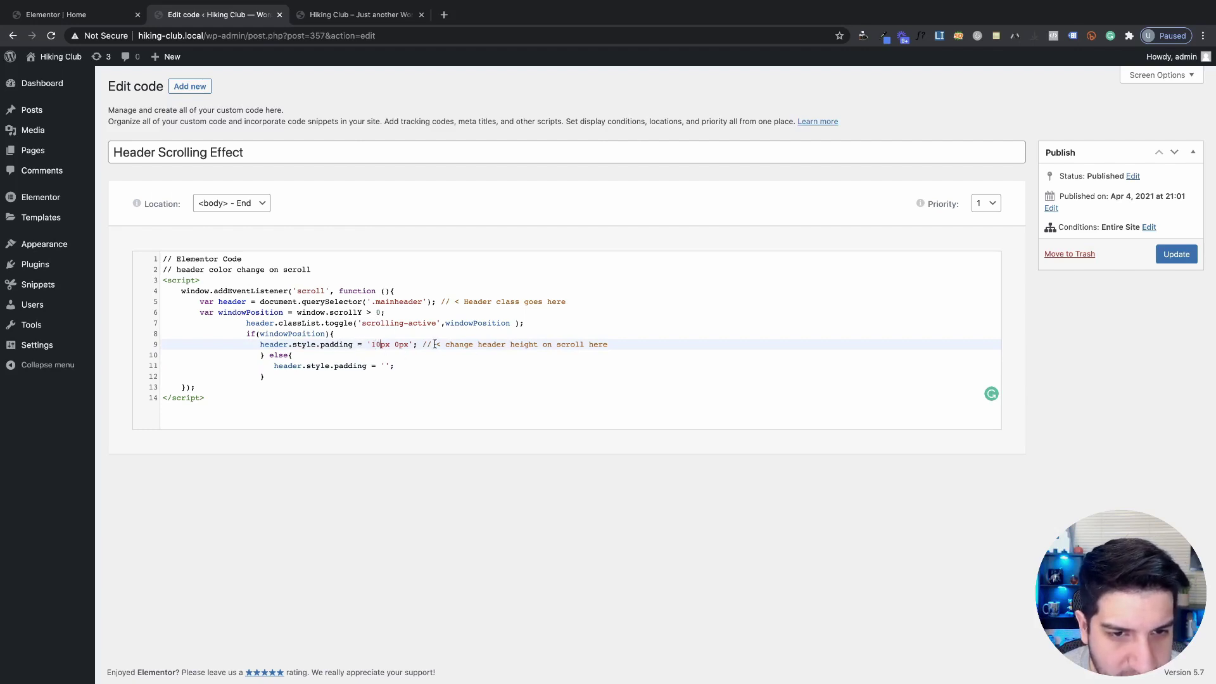
left_click_drag(421, 344, 625, 340)
triple_click(619, 340)
left_click_drag(423, 345, 636, 342)
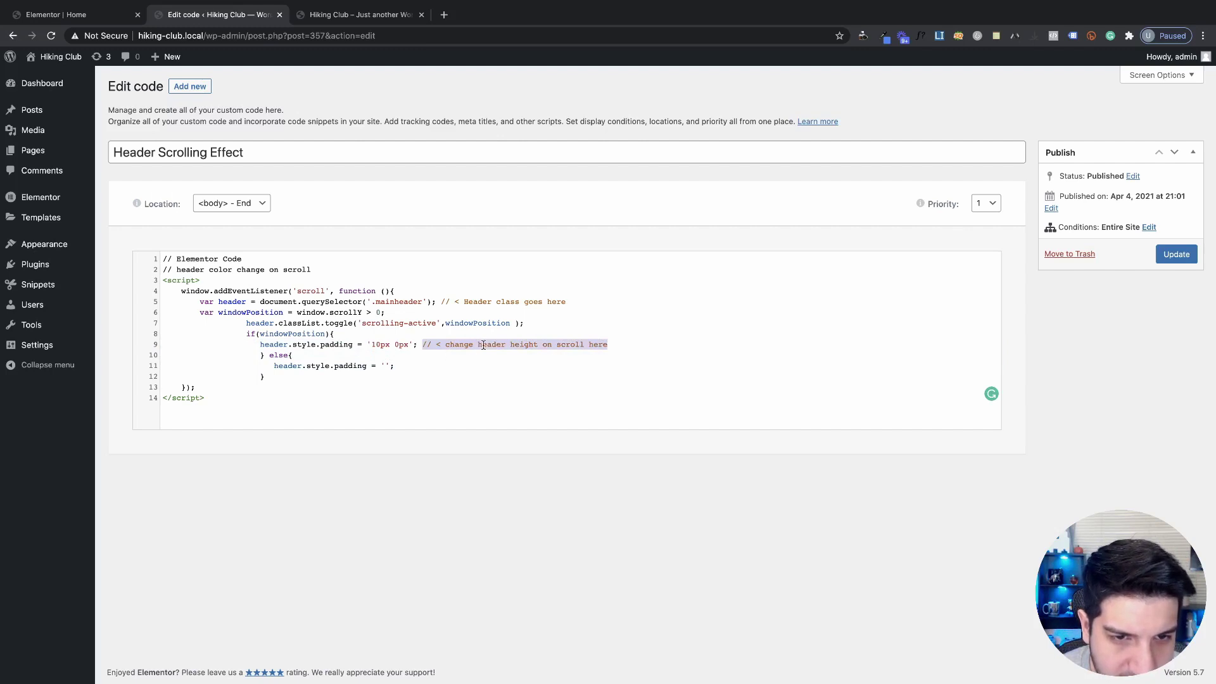
left_click(405, 334)
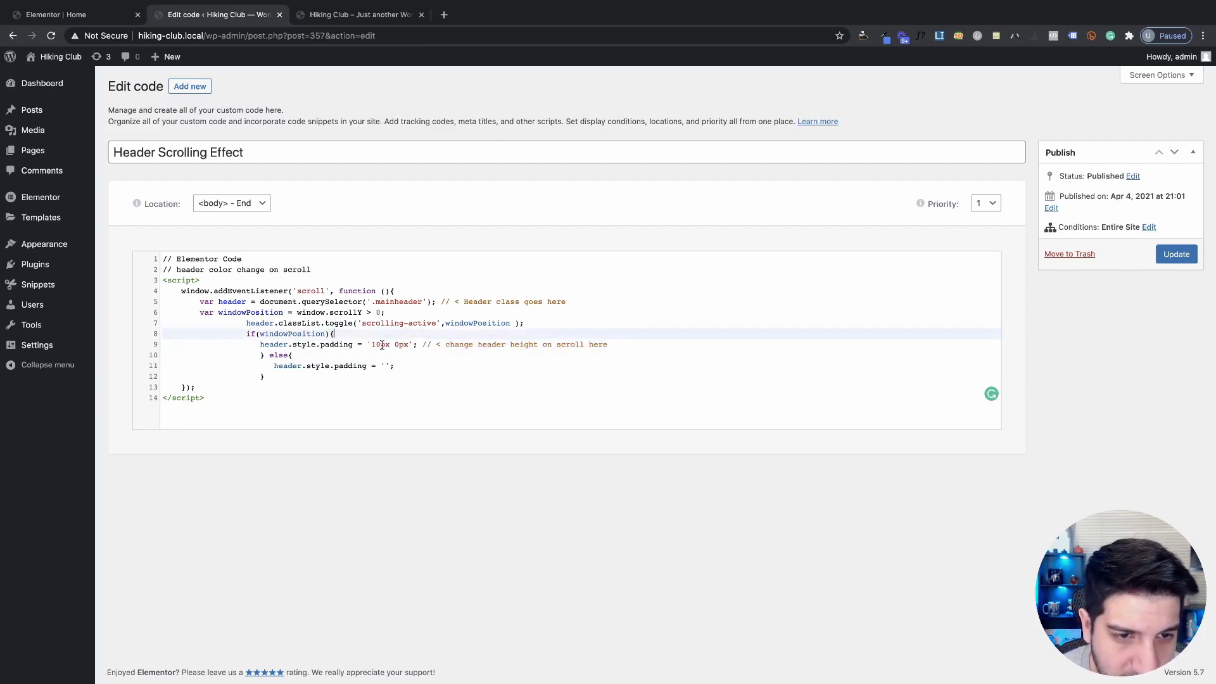
Set the header's scroll padding in the snippet to '0px 0px', update the code and reload the preview to check it.
left_click(381, 344)
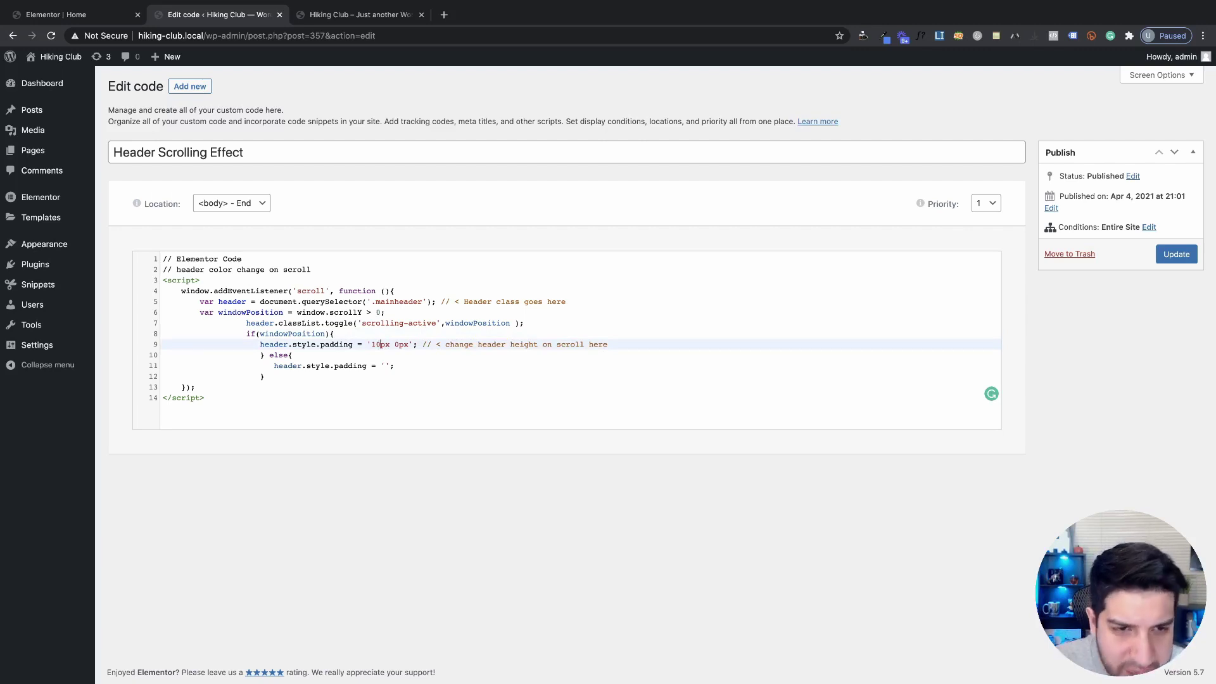
key("BackSpace")
key("BackSpace")
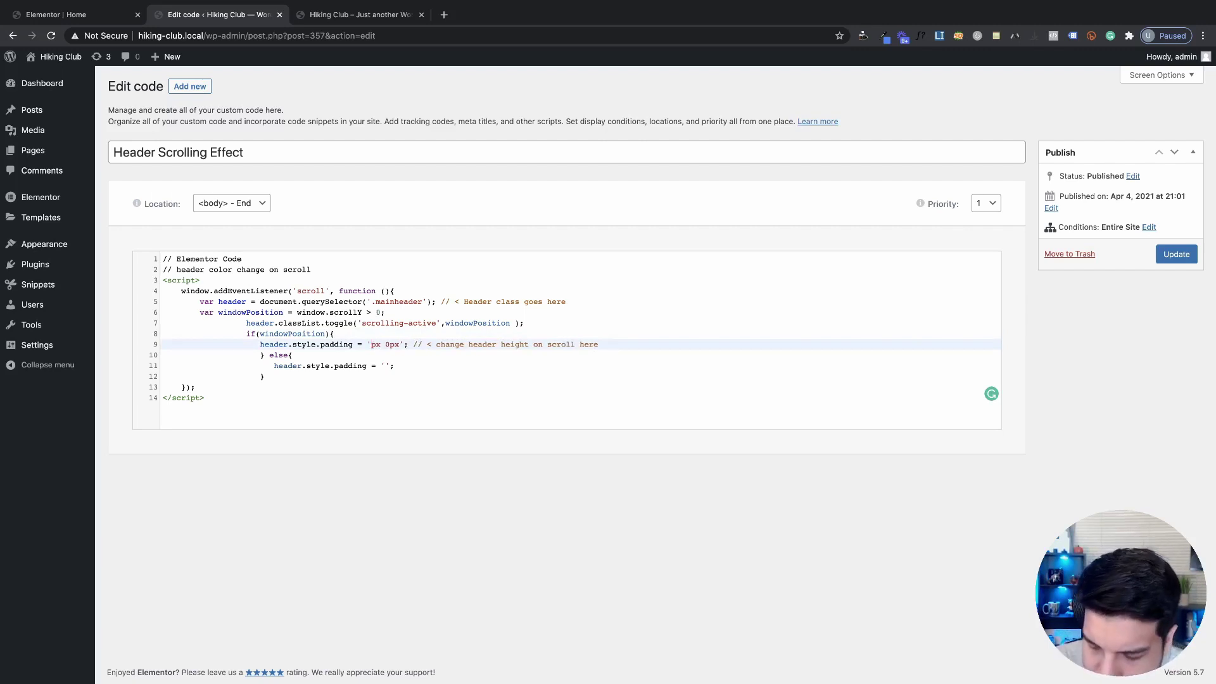
type("0")
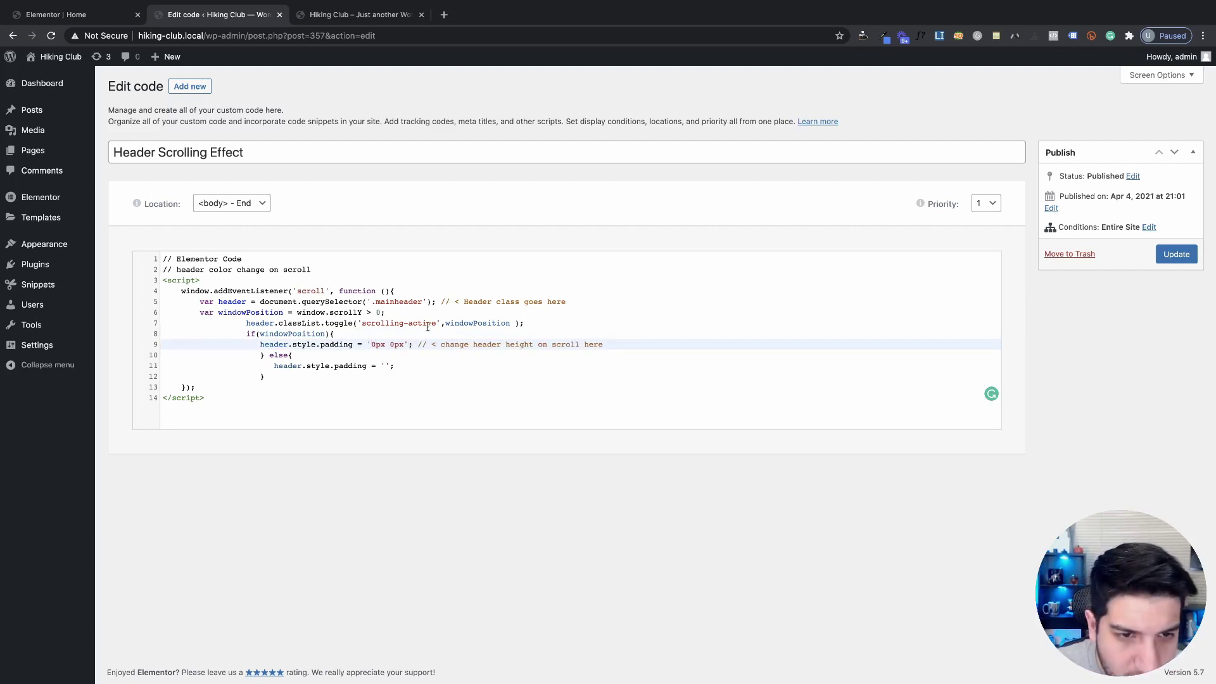
left_click(1176, 254)
left_click(327, 15)
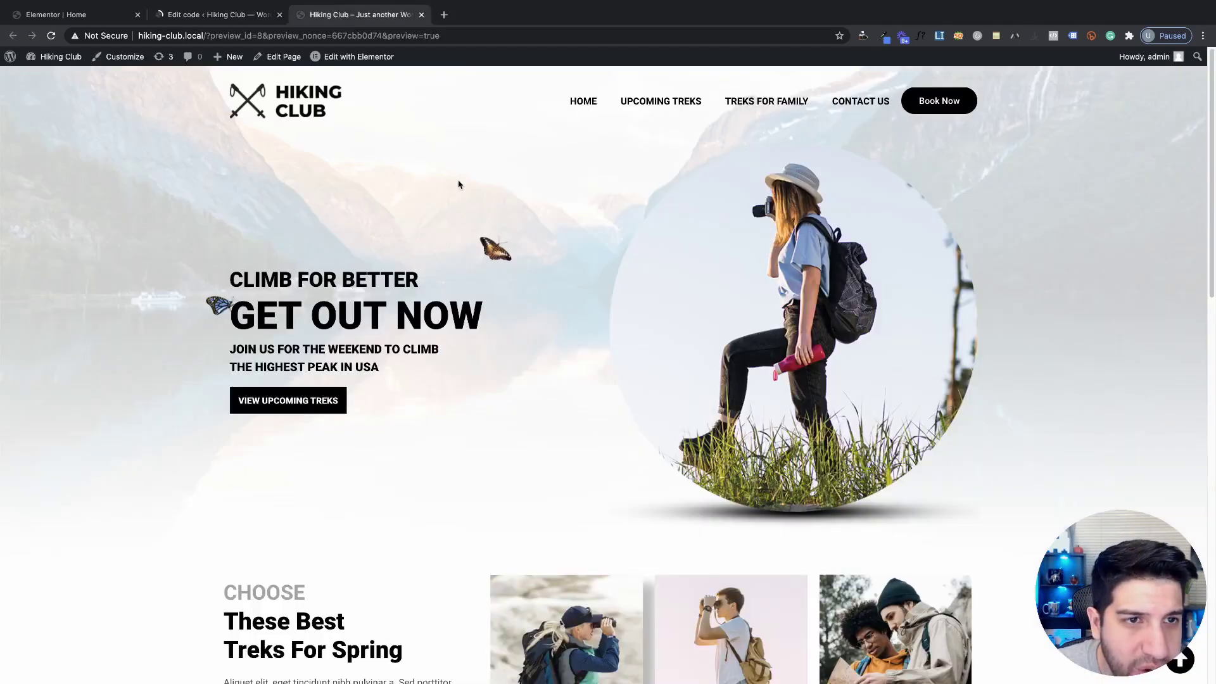
left_click(51, 35)
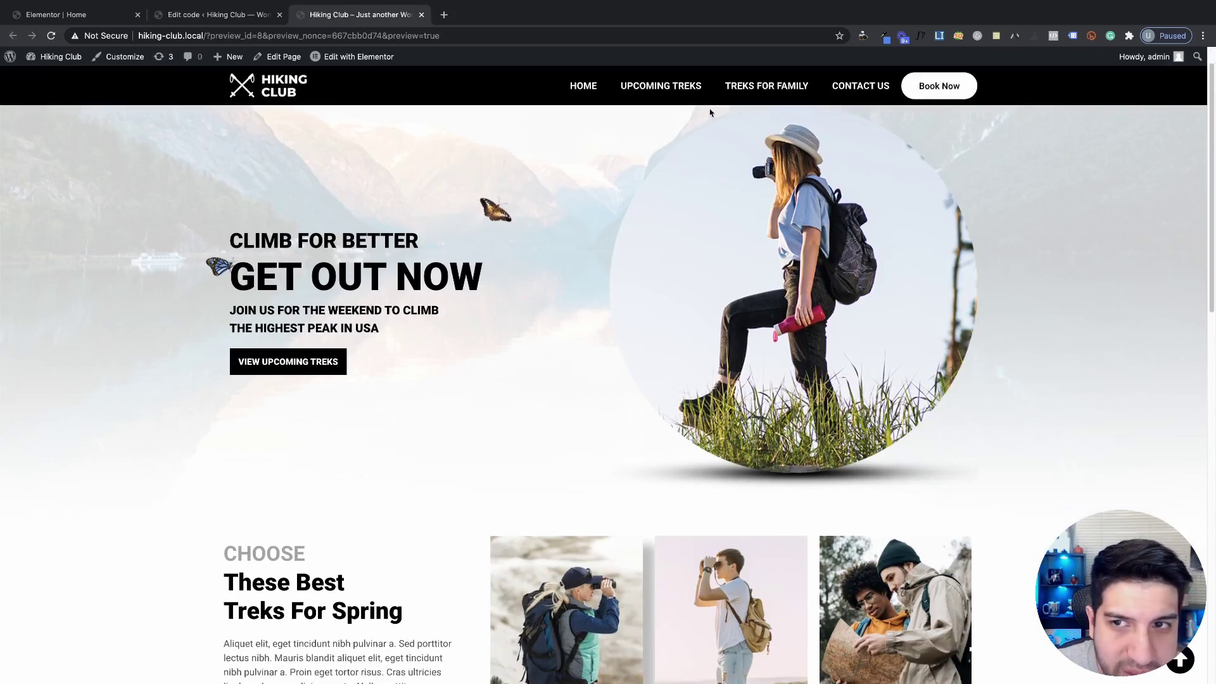
Set the header's scroll padding in the snippet to '40px 0px' and update the custom code.
left_click(256, 14)
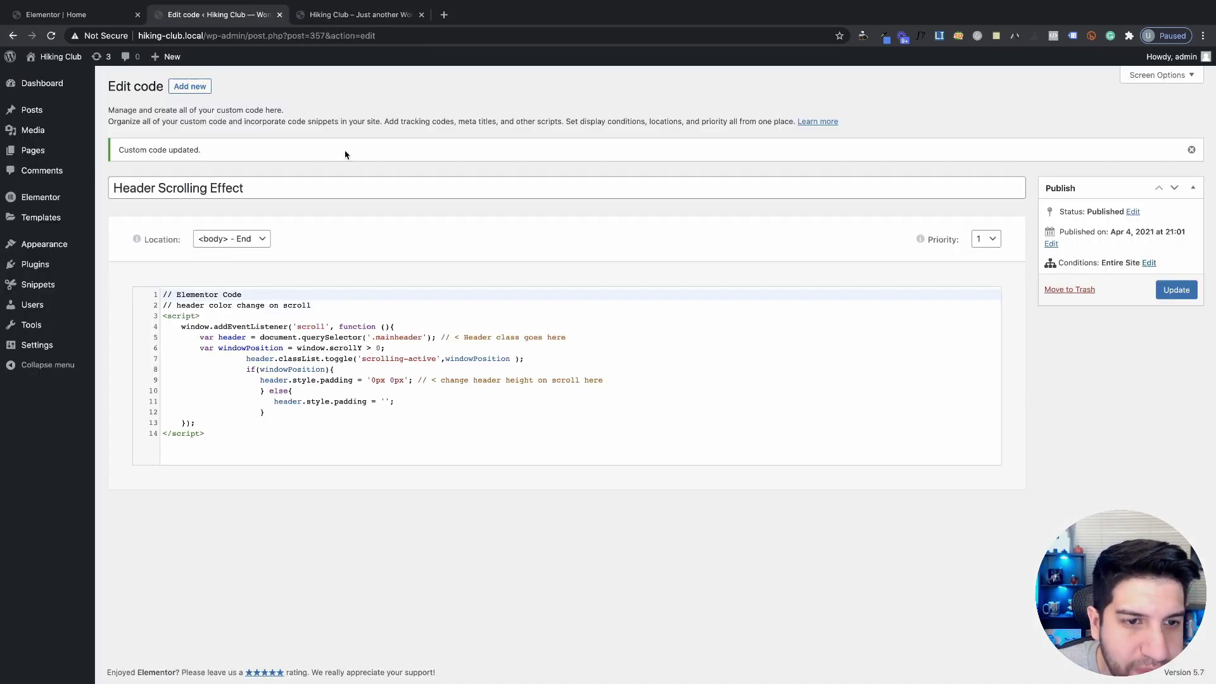
left_click(379, 380)
key("BackSpace")
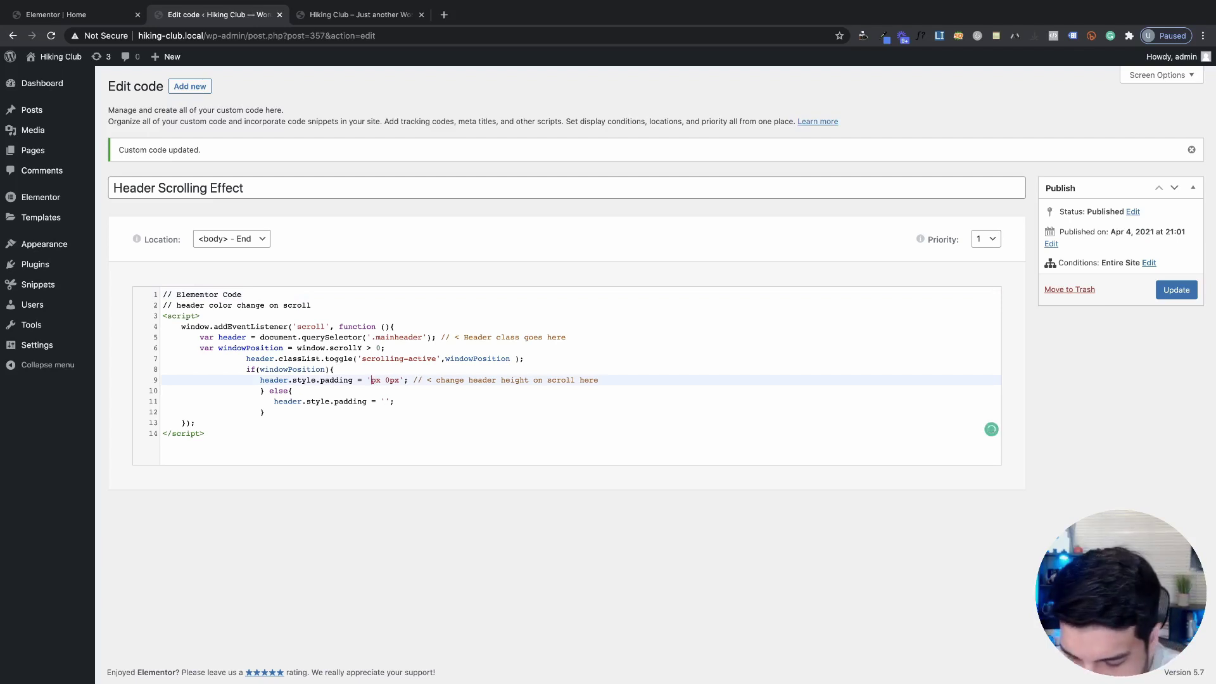
type("40")
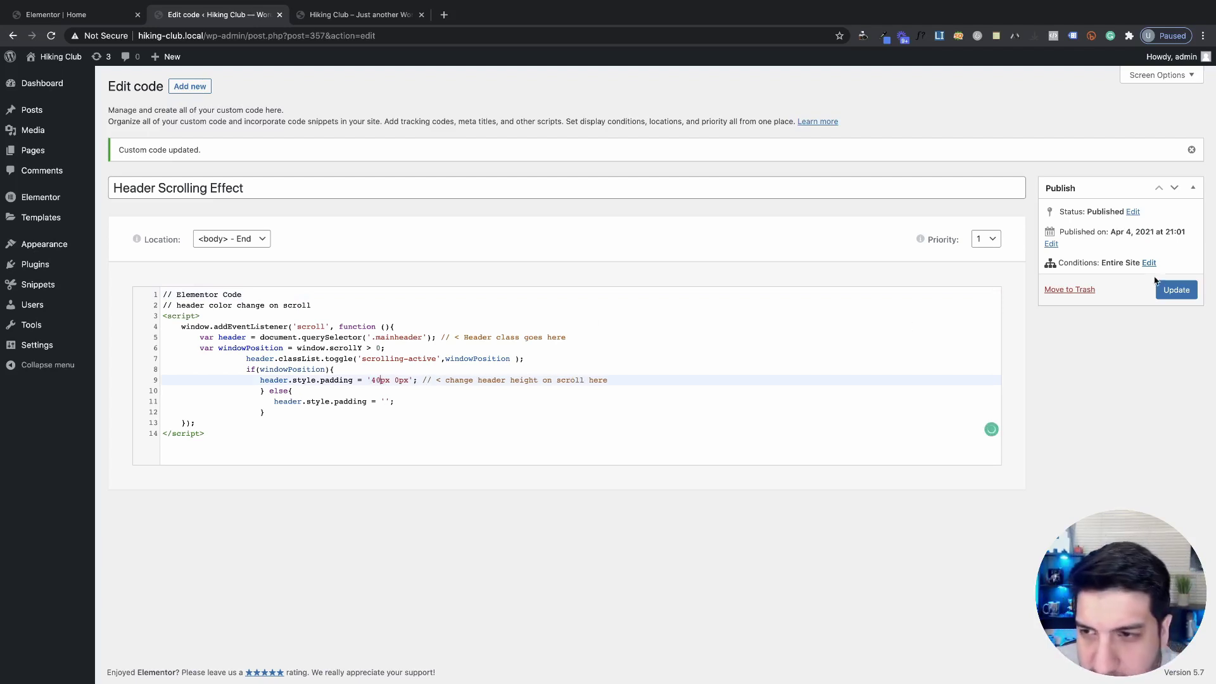
left_click(1172, 290)
Reload the page preview and scroll it down and up to check the header's height.
left_click(372, 16)
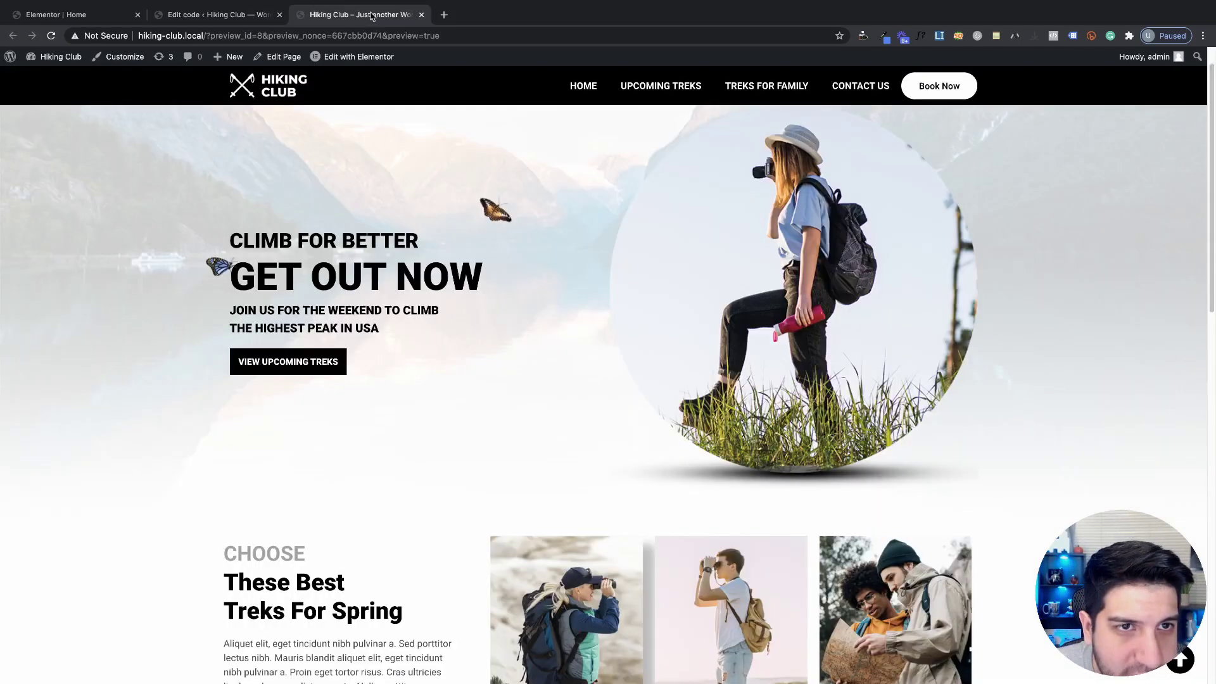
left_click(51, 36)
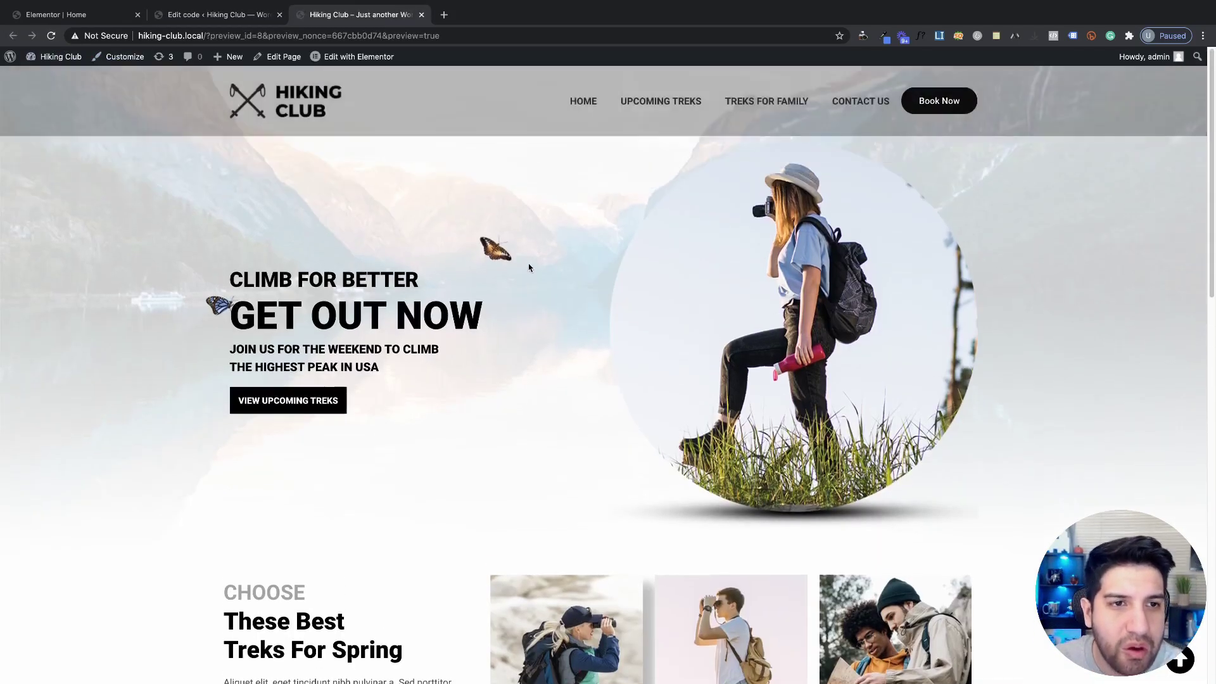
scroll(530, 267, "down", 1)
scroll(530, 267, "up", 1)
scroll(529, 267, "down", 2)
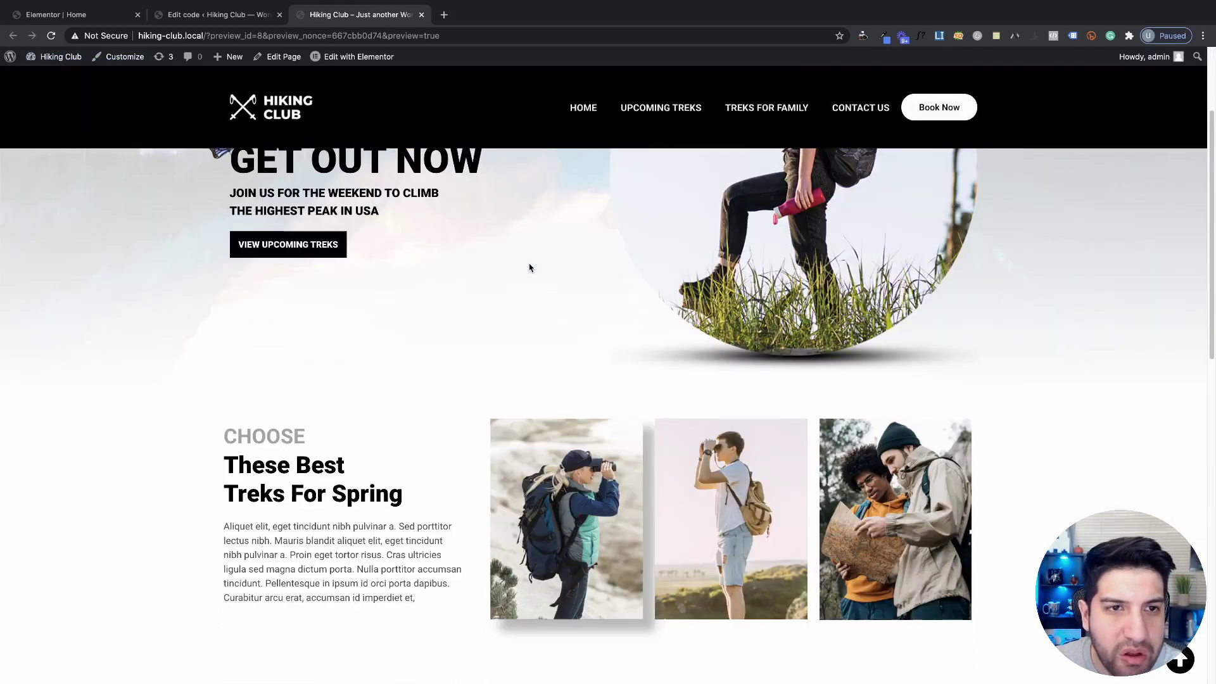
scroll(529, 268, "up", 2)
In the Header Scrolling Effect snippet, set the header's scroll padding to '20px 0px'.
left_click(217, 15)
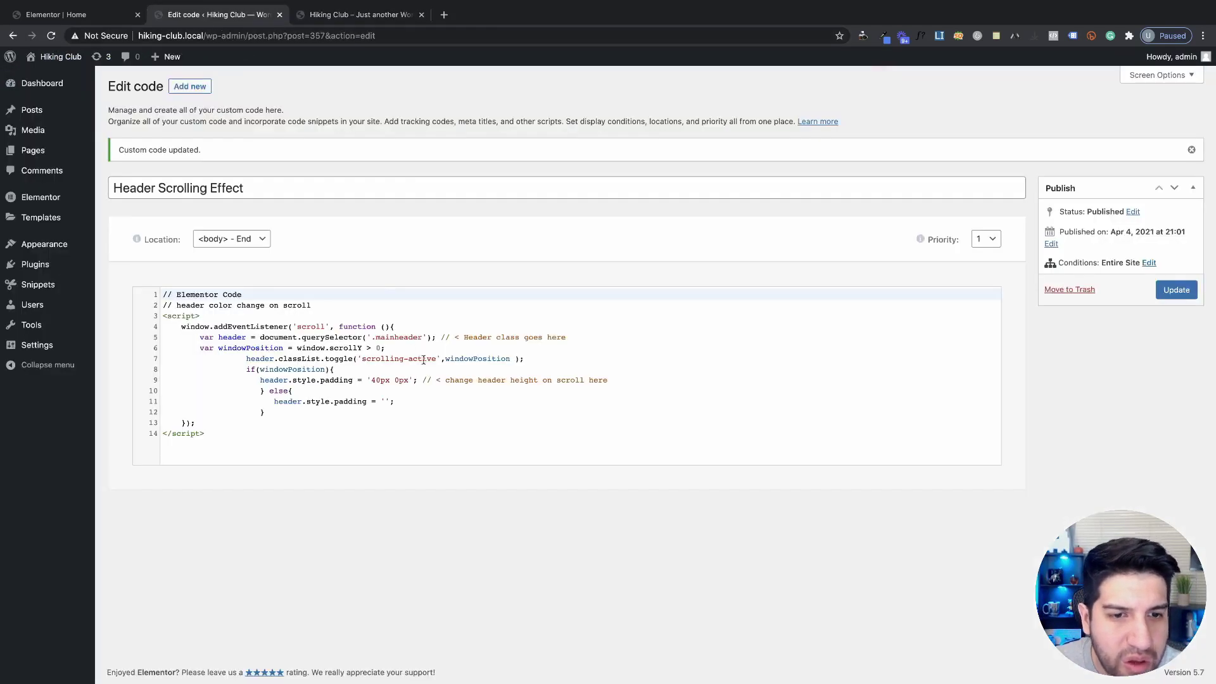
left_click(381, 378)
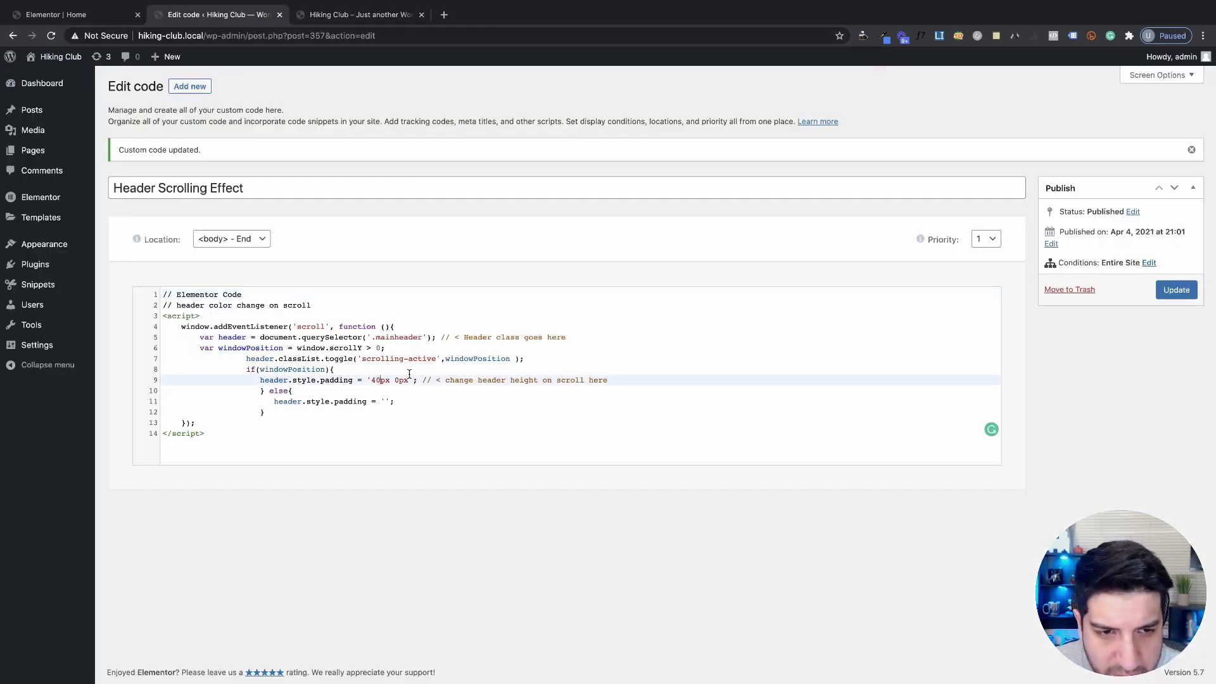
key("BackSpace")
key("BackSpace")
type("20")
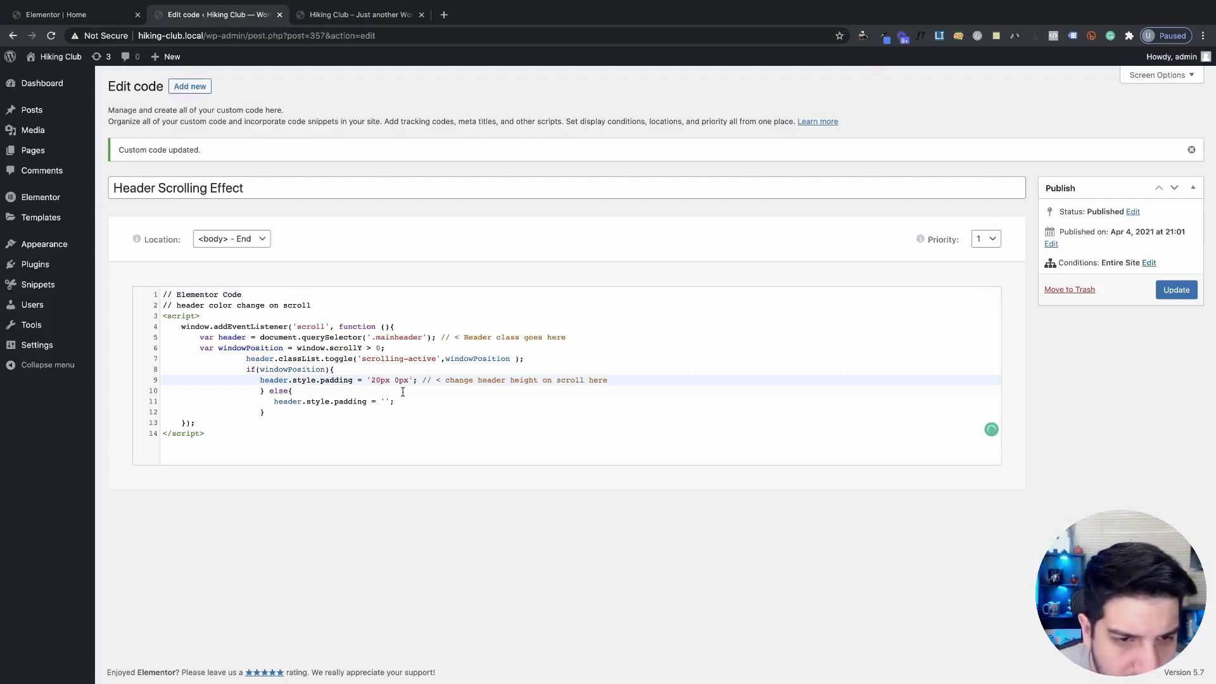
left_click(403, 391)
left_click(472, 418)
Compare the '.mainheader' selector in the snippet with the CSS class assigned to the header section in the Elementor editor.
left_click(377, 337)
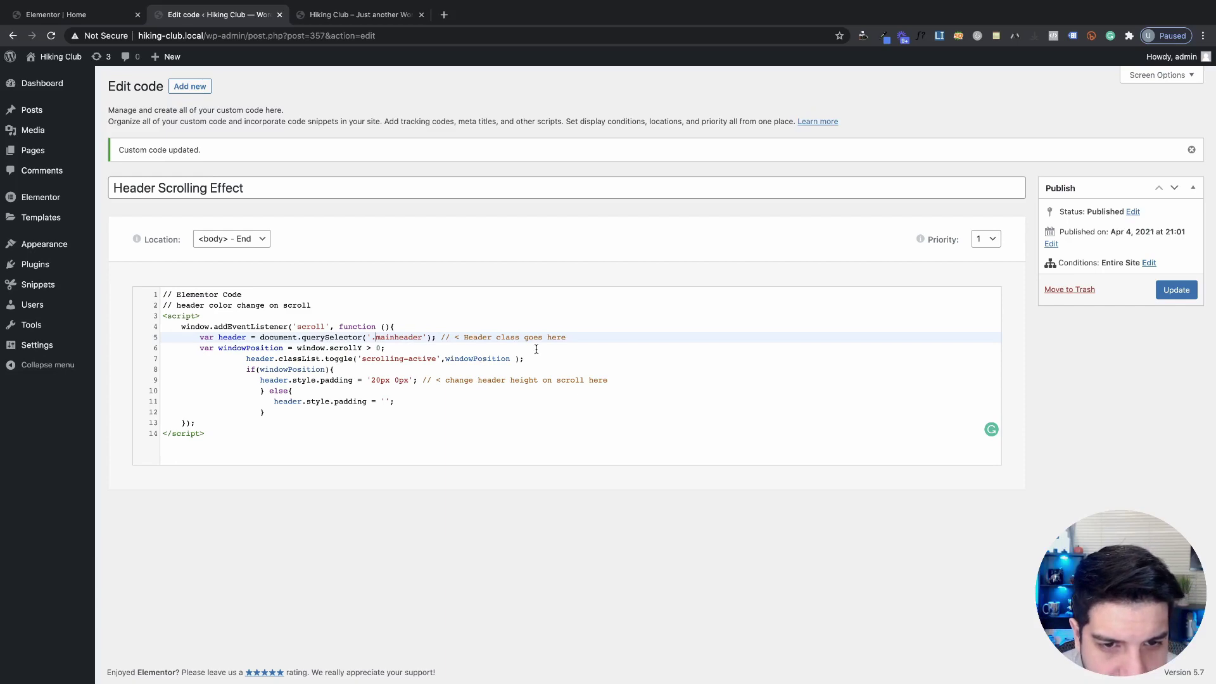
left_click_drag(372, 337, 420, 337)
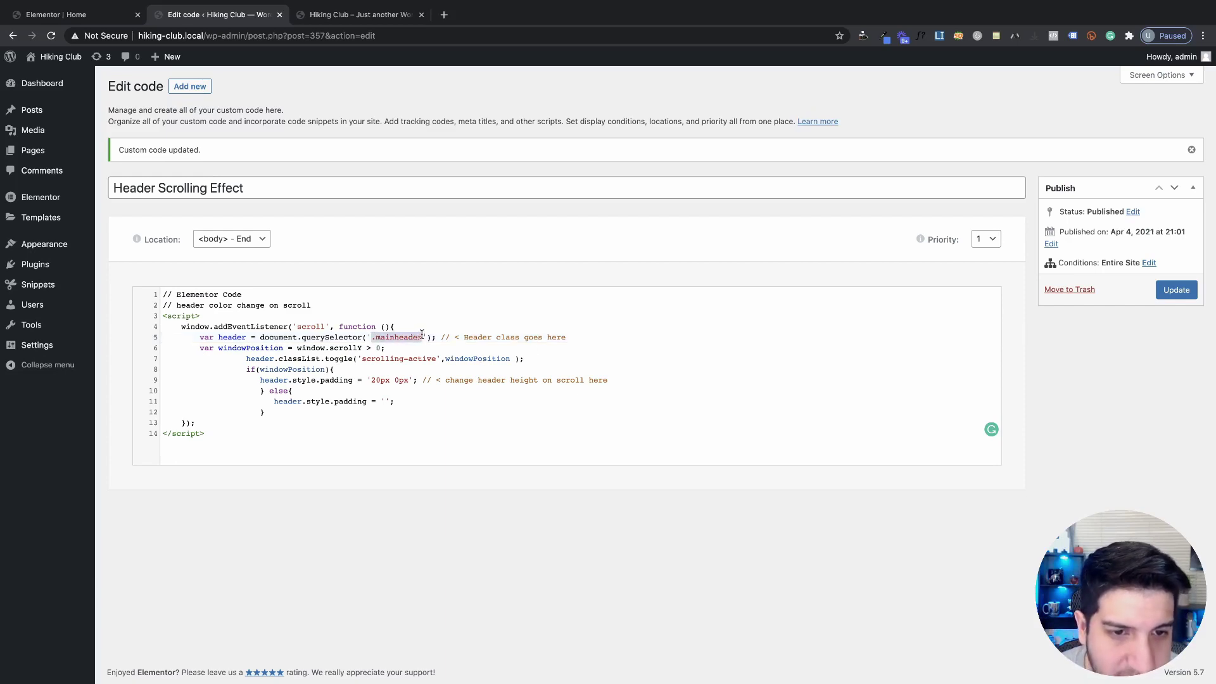
left_click(76, 15)
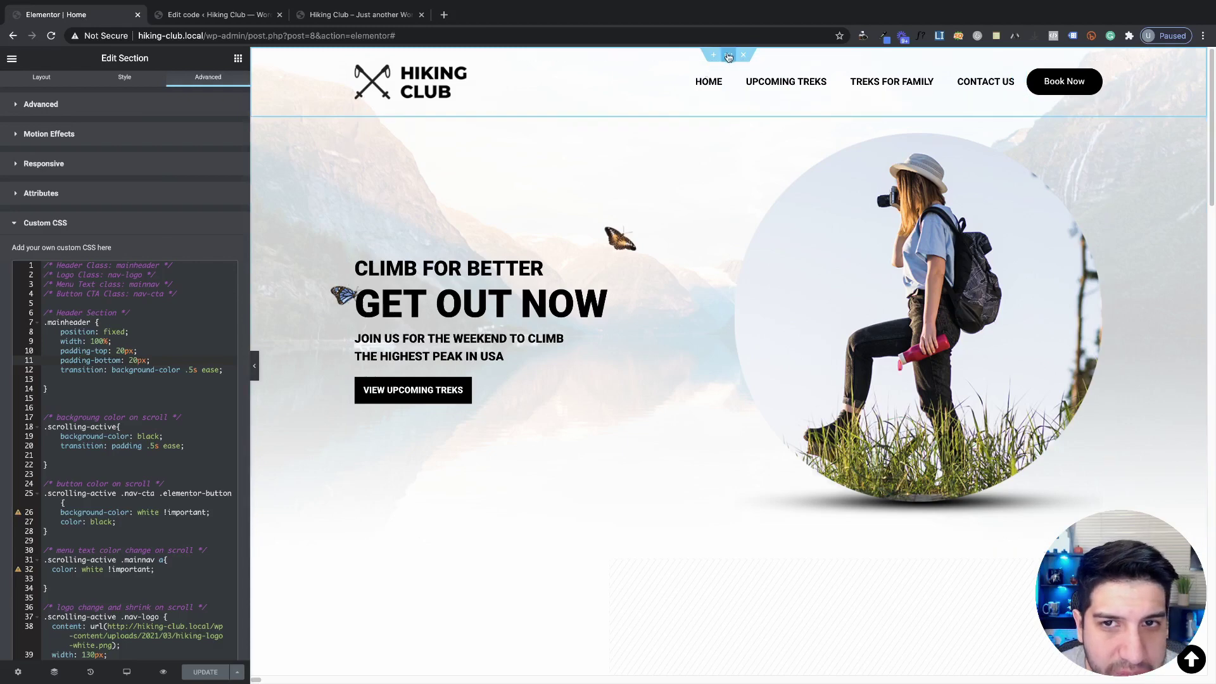
left_click(156, 112)
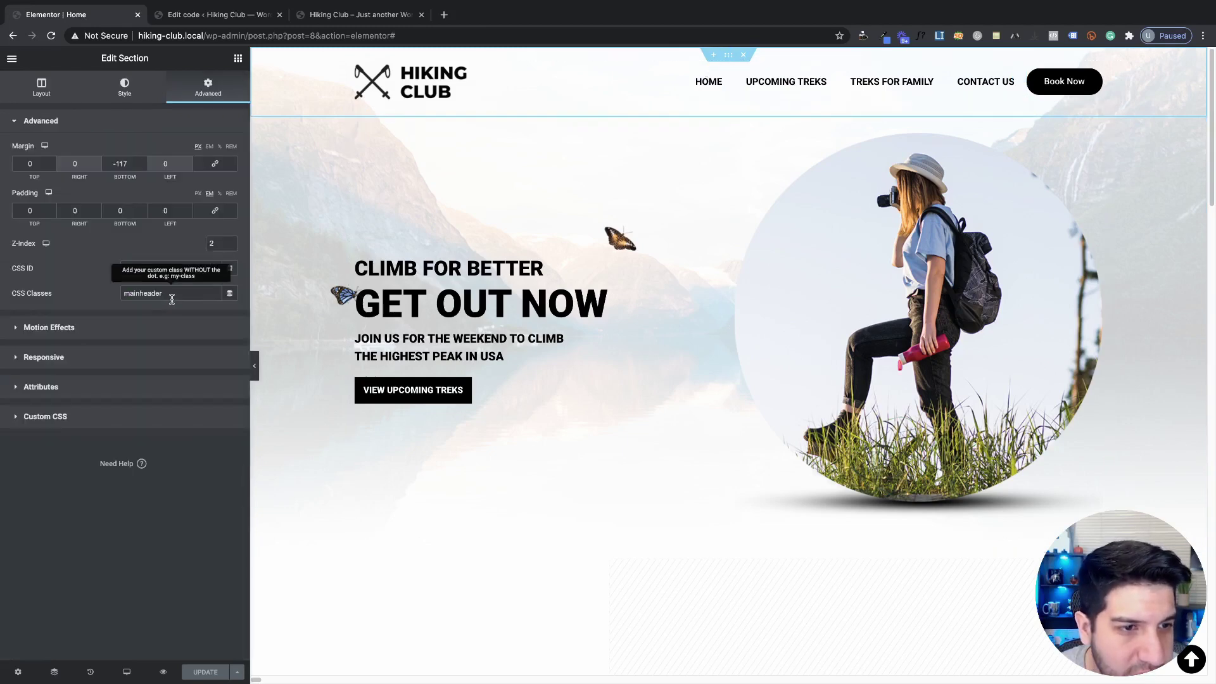
double_click(152, 294)
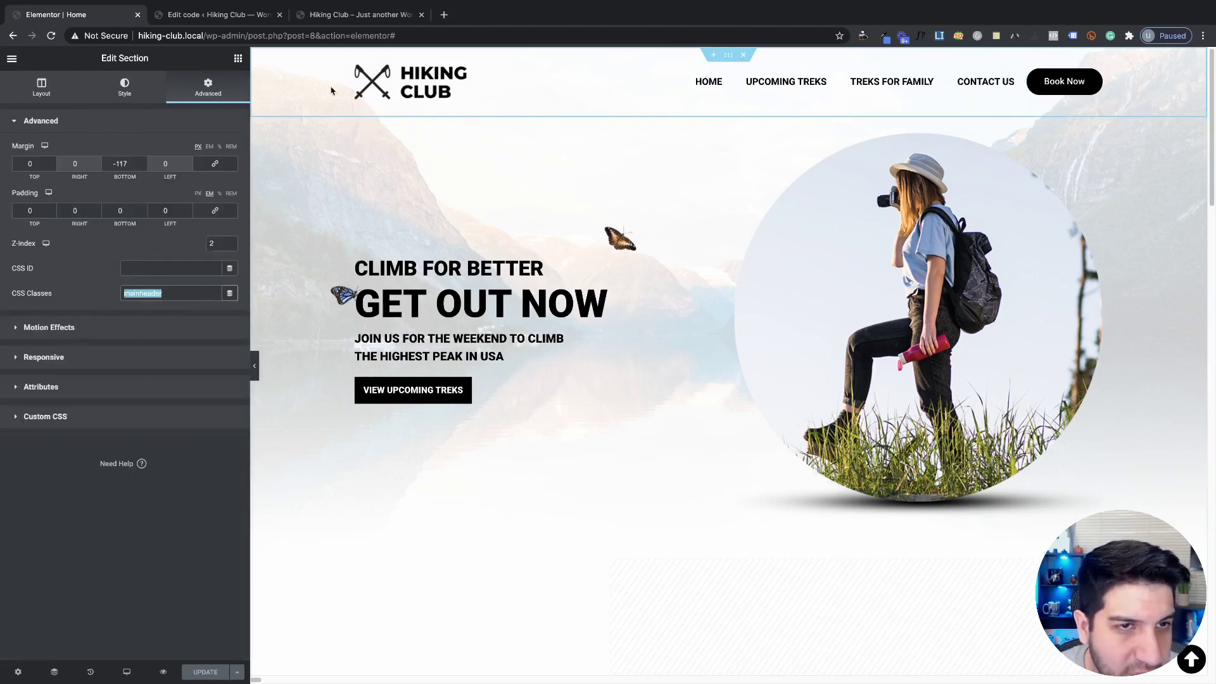
Return to the custom code snippet and visit the live Hiking Club home page from there.
left_click(346, 14)
left_click(253, 14)
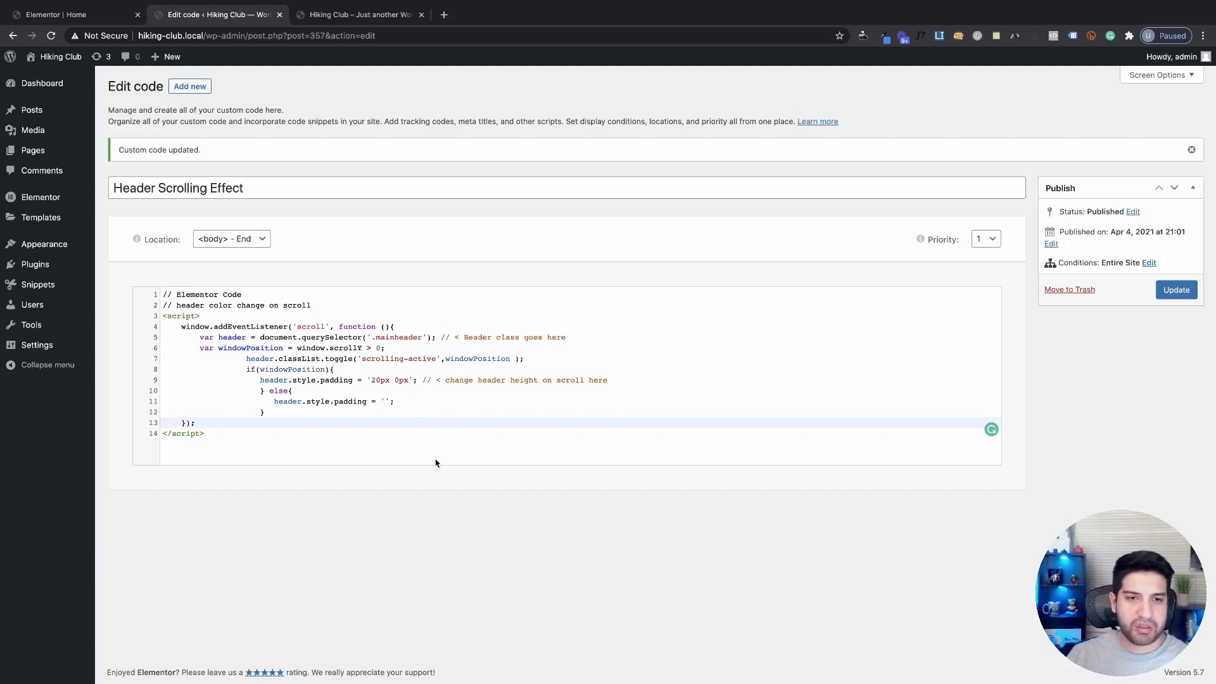
left_click(394, 448)
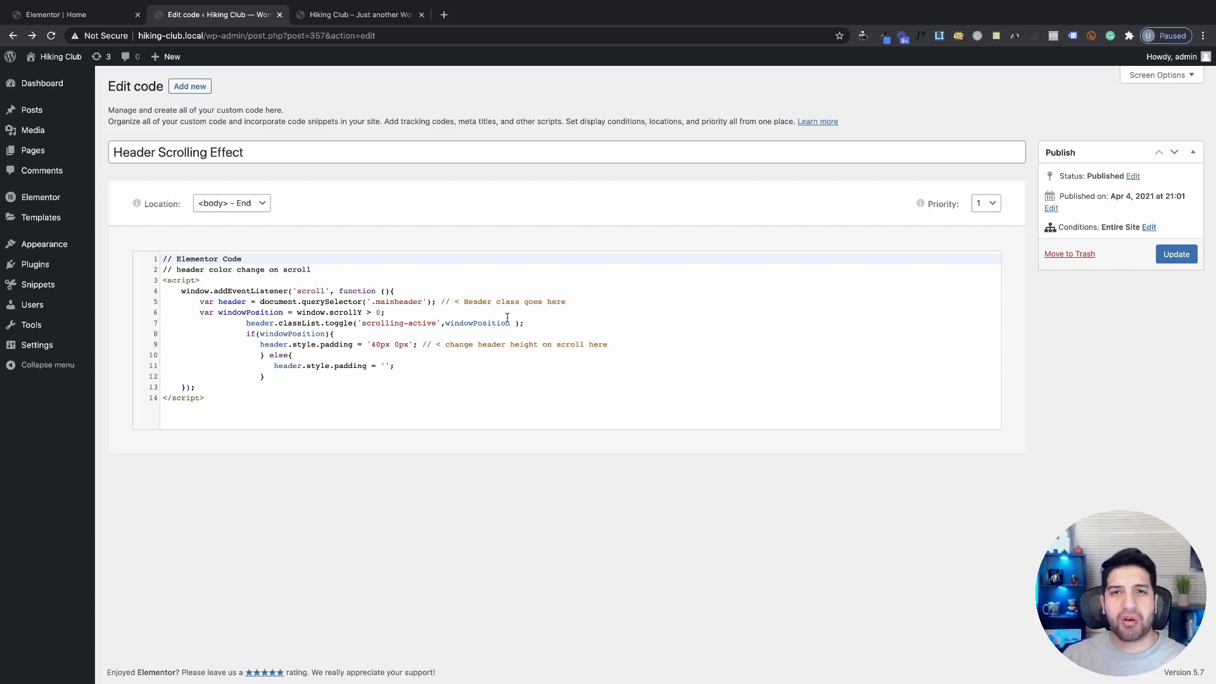
left_click(51, 76)
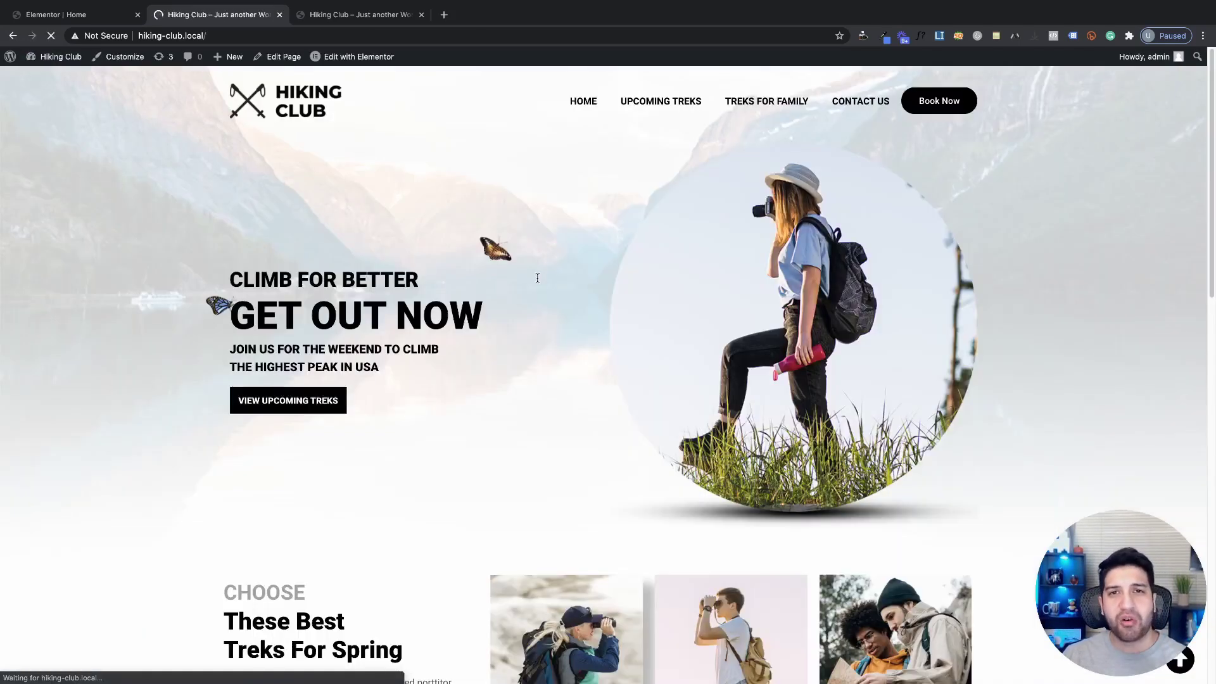